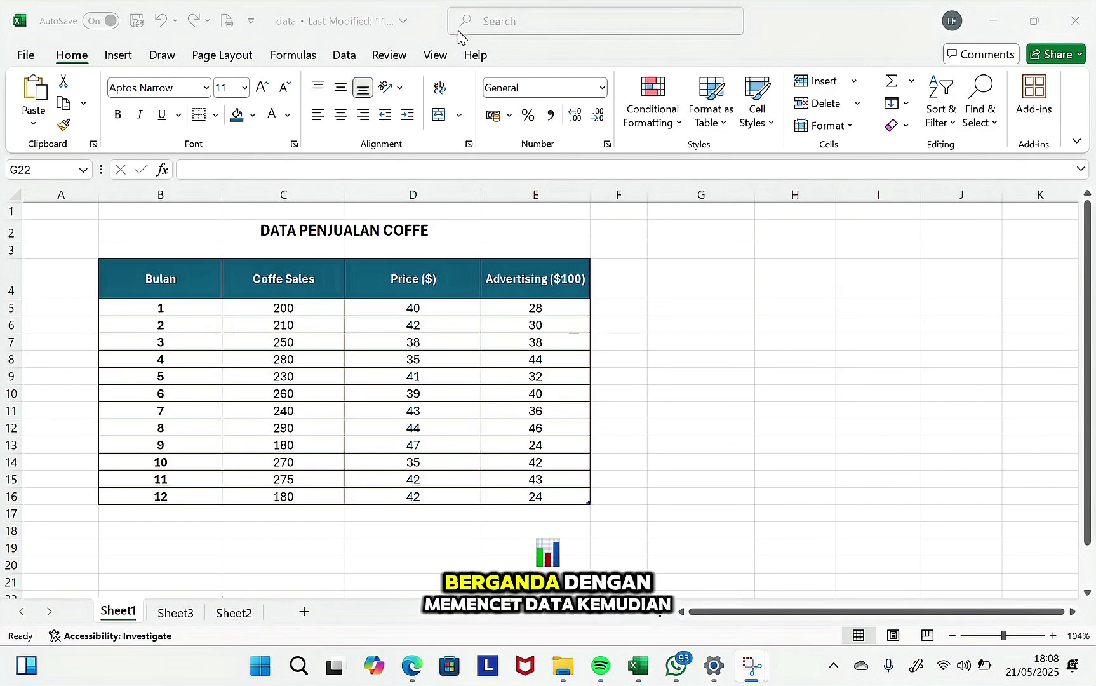
# Start a Regression analysis from the Data Analysis tools for the coffee sales data
pyautogui.click(347, 61)
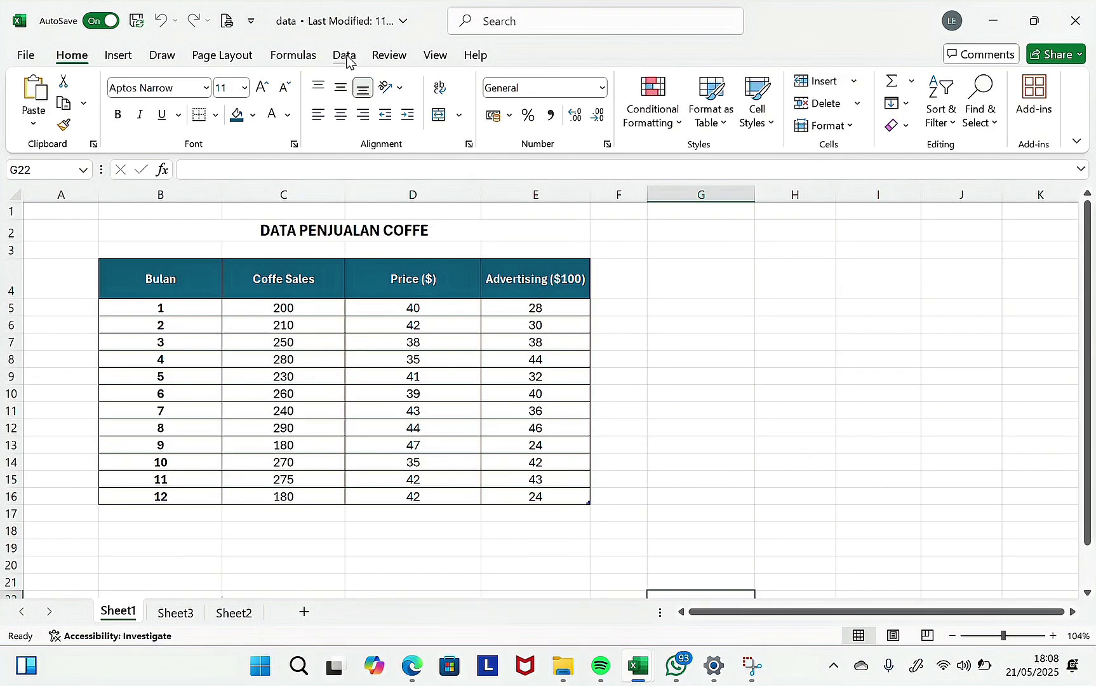
pyautogui.click(348, 62)
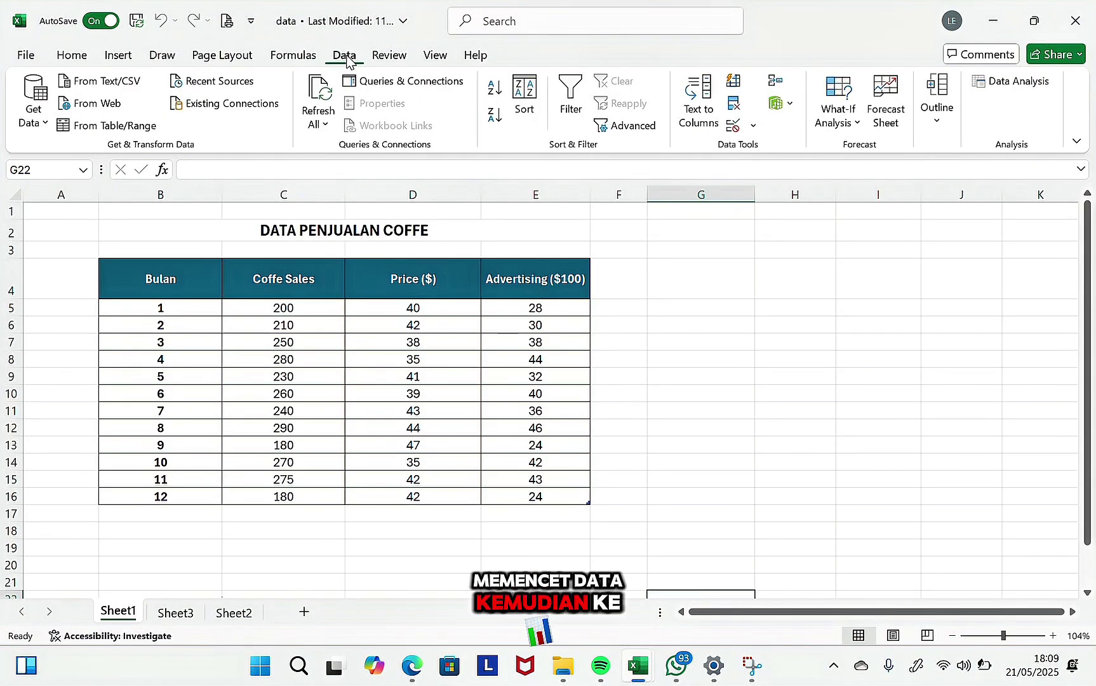
pyautogui.click(1003, 87)
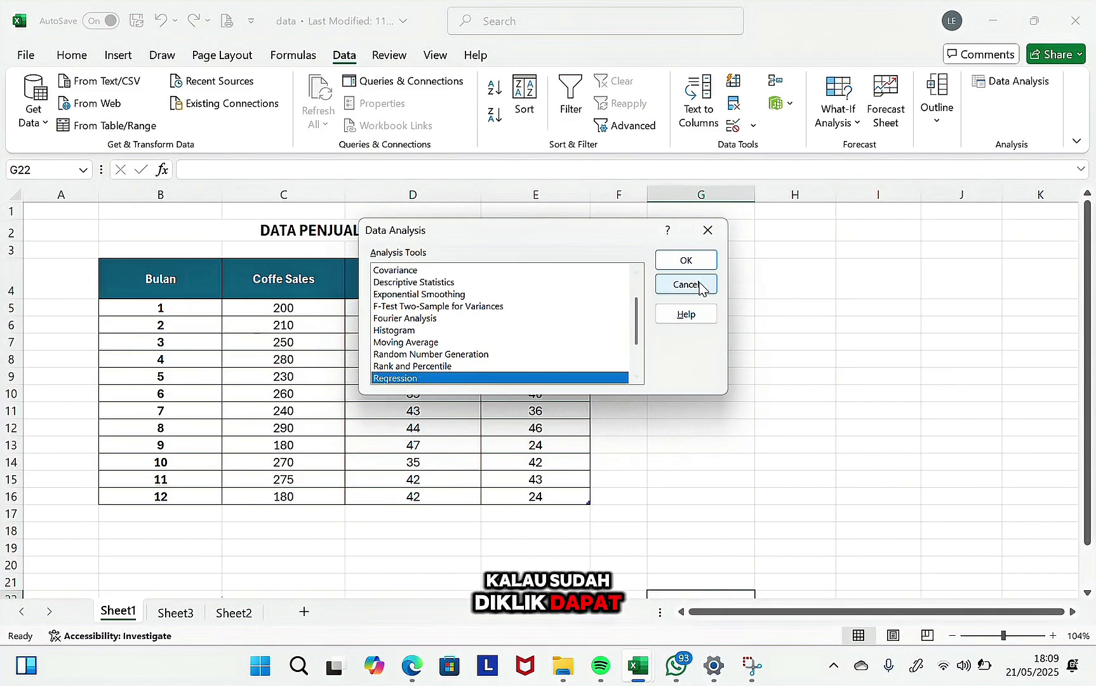
pyautogui.click(685, 267)
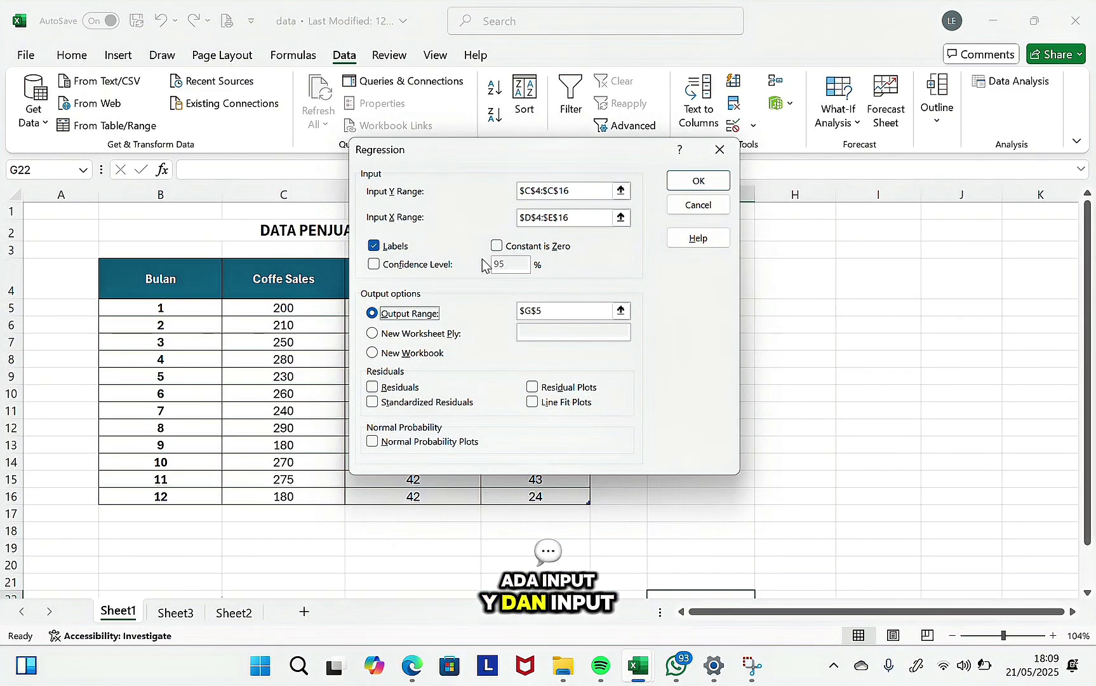
# Set the regression's Y range to Coffe Sales, $C$4:$C$16, and its X range to Price and Advertising, $D$4:$E$16, including the headers
pyautogui.click(621, 191)
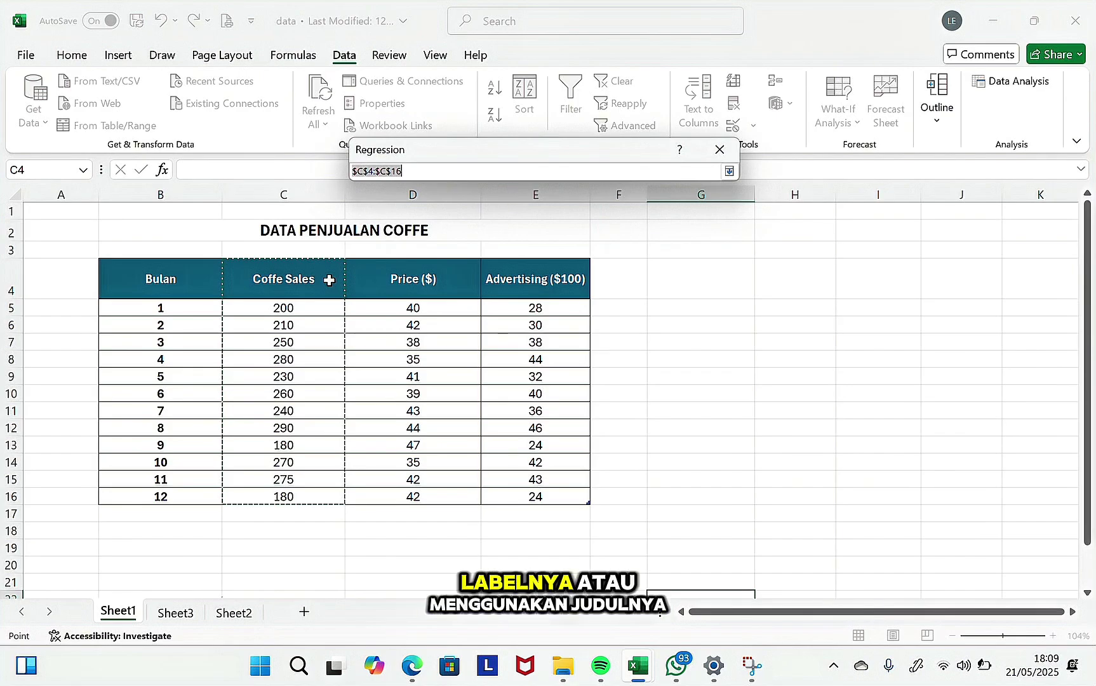
pyautogui.moveTo(328, 279); pyautogui.dragTo(305, 488)
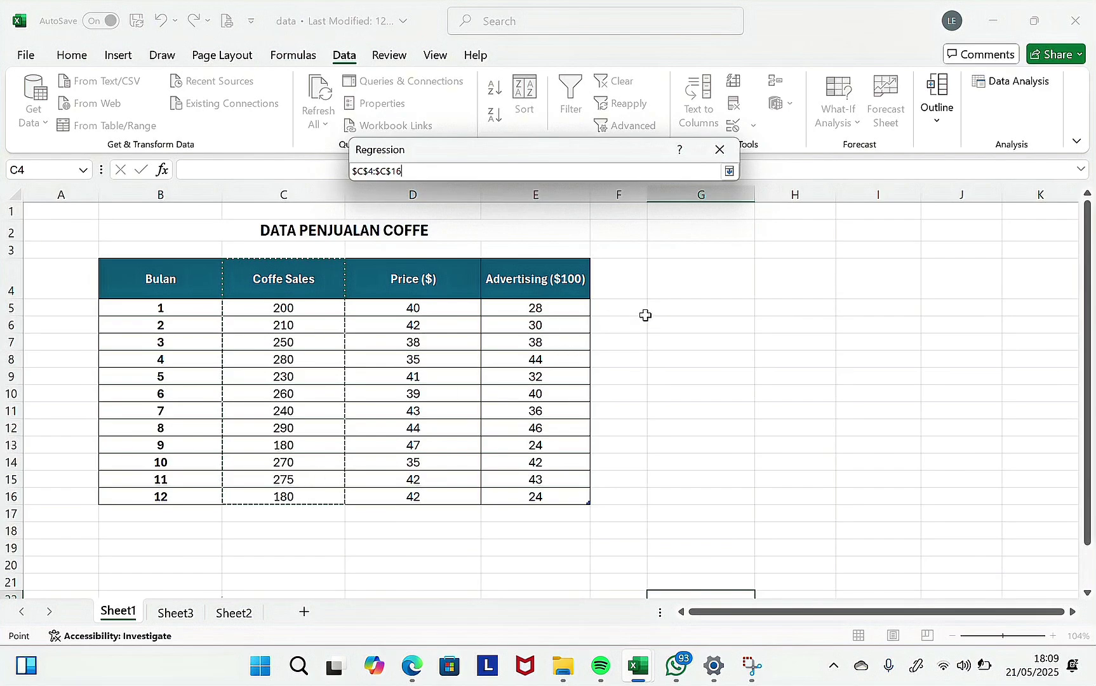
pyautogui.click(729, 172)
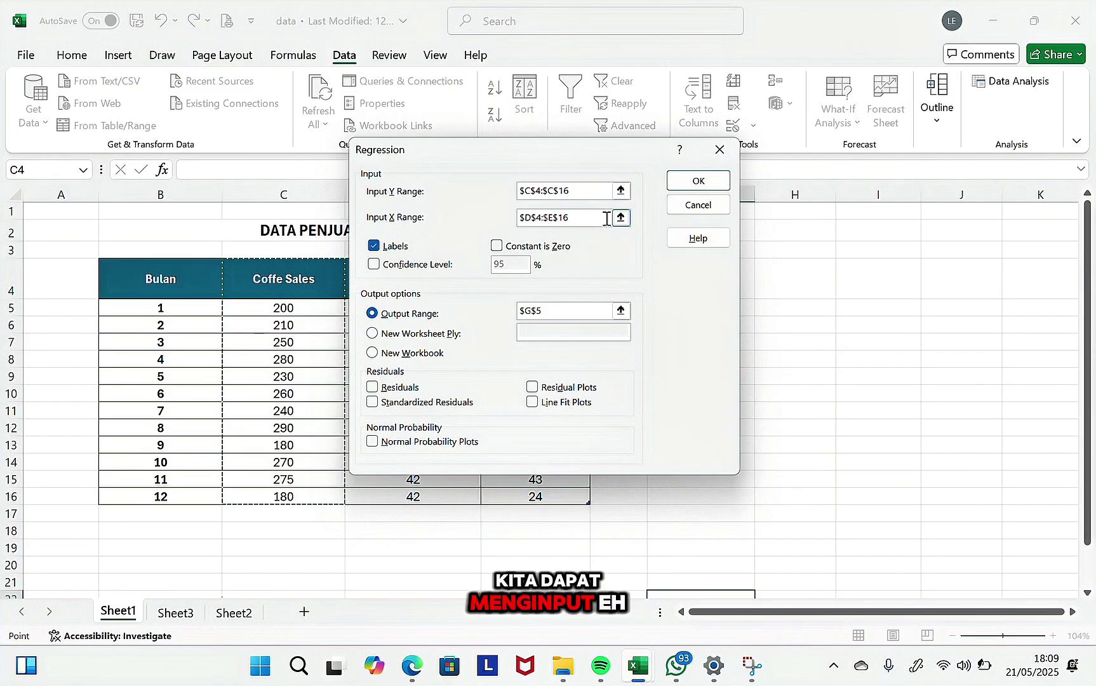
pyautogui.click(620, 218)
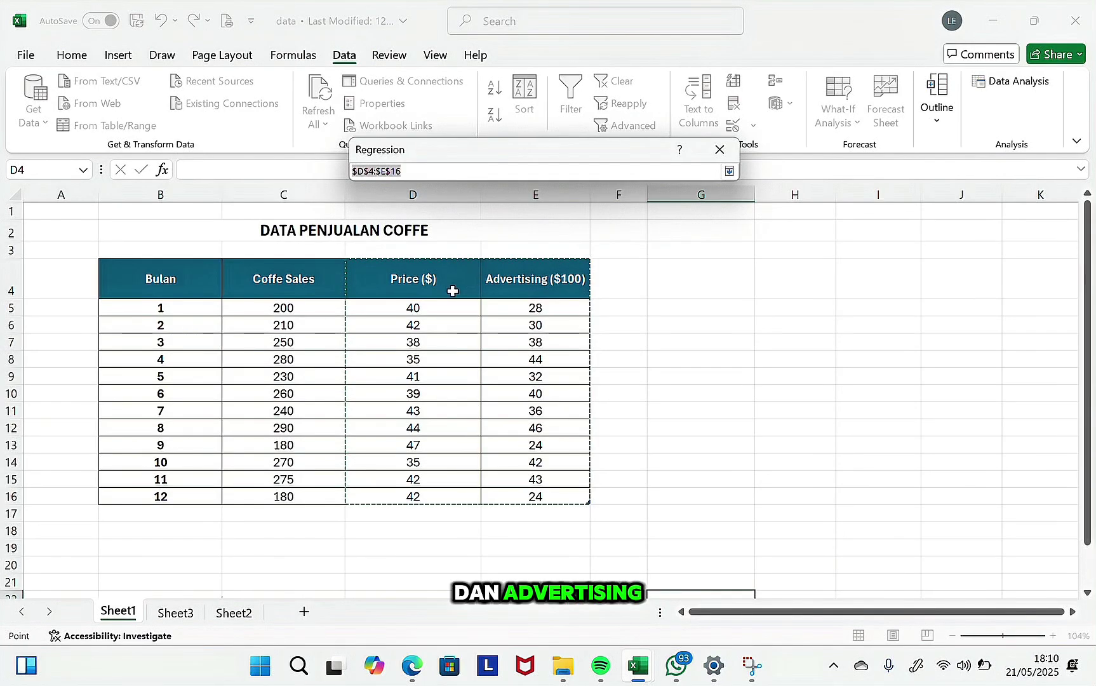
pyautogui.moveTo(452, 291); pyautogui.dragTo(541, 489)
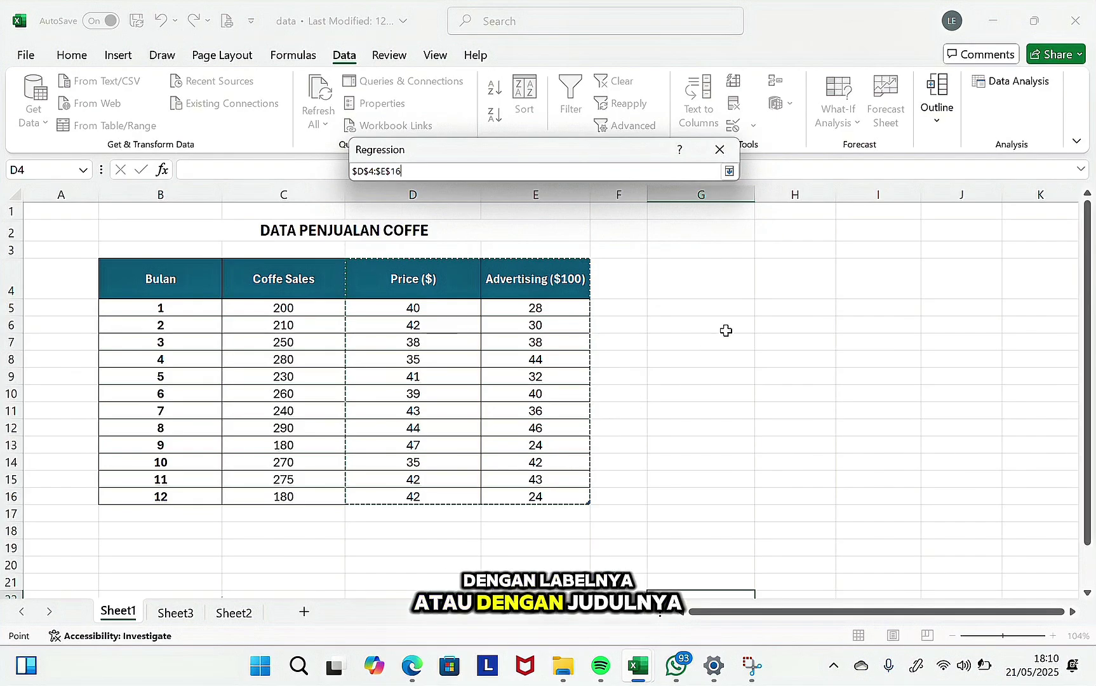
pyautogui.click(729, 171)
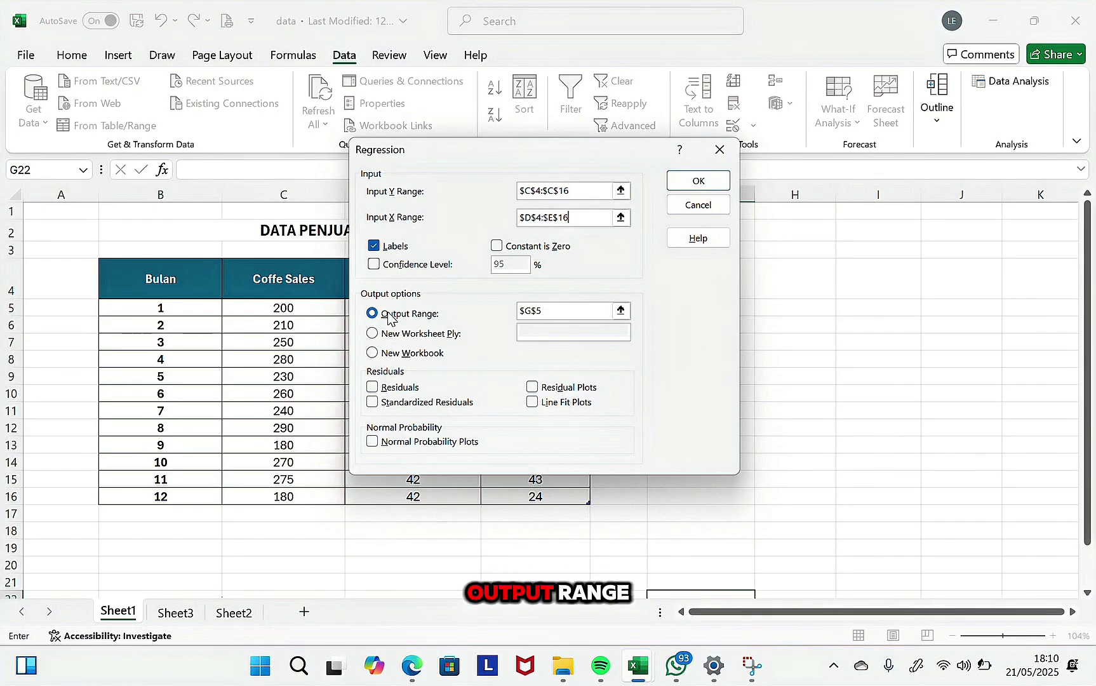
# Set the output range to cell $G$5 and run the coffee sales regression
pyautogui.click(621, 311)
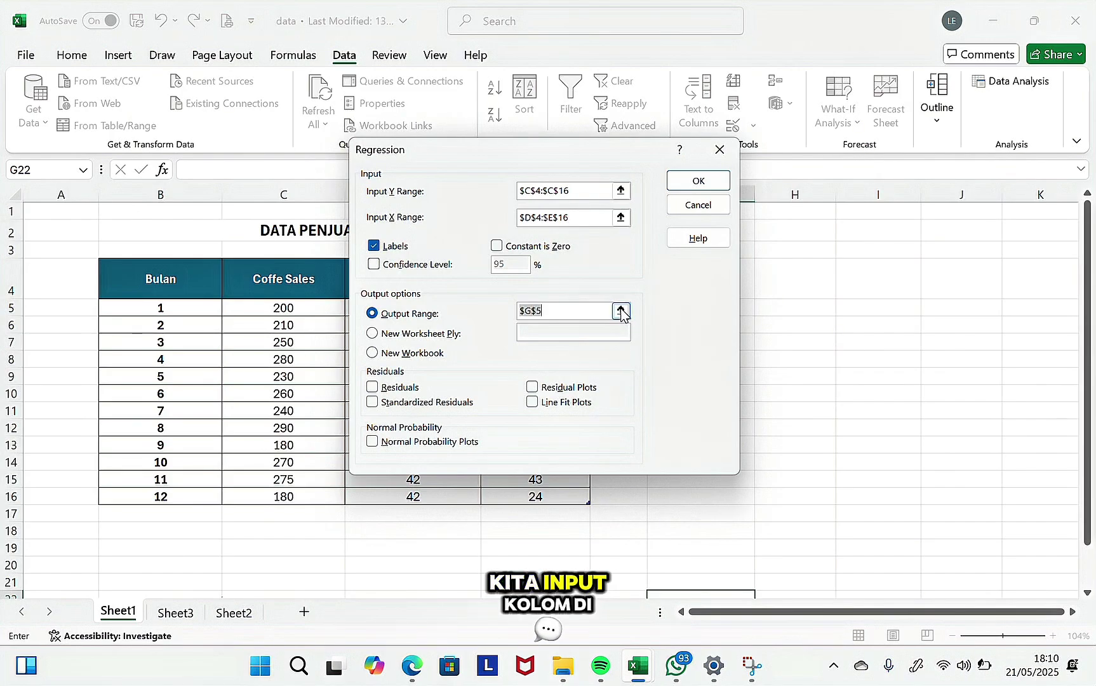
pyautogui.click(621, 311)
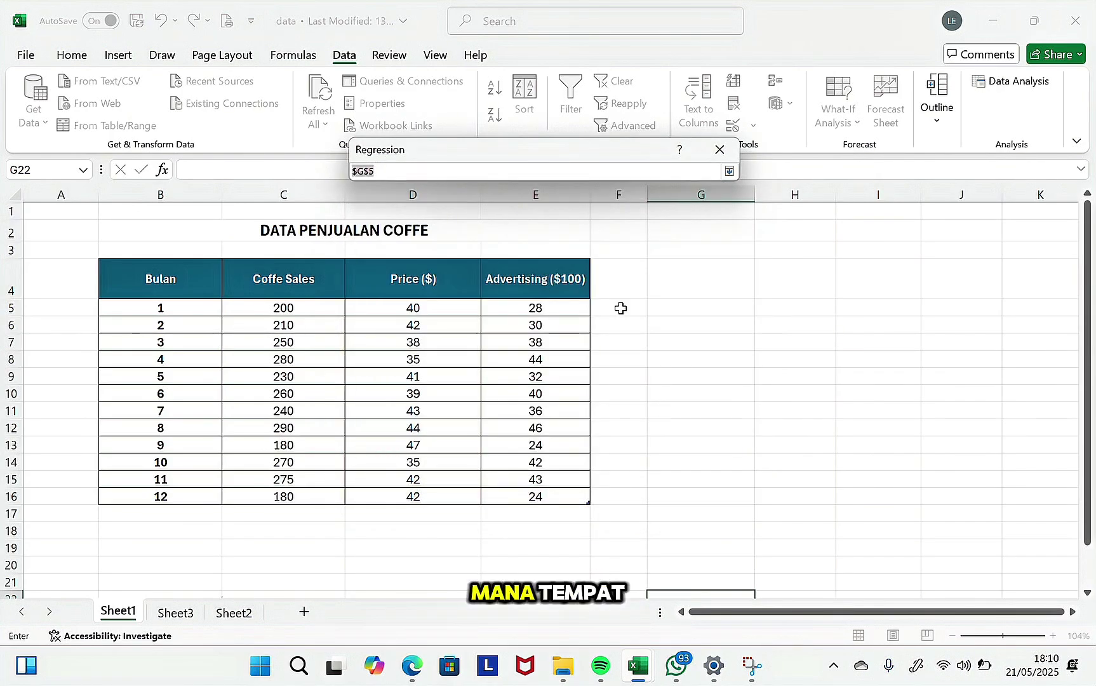
pyautogui.click(675, 311)
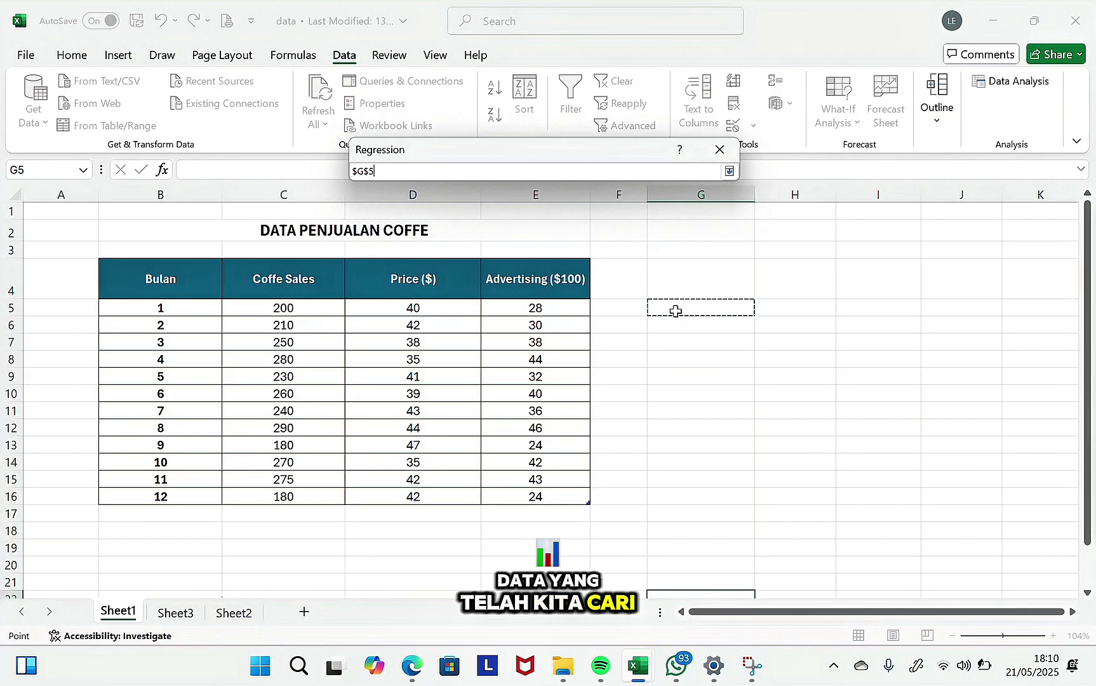
pyautogui.click(729, 171)
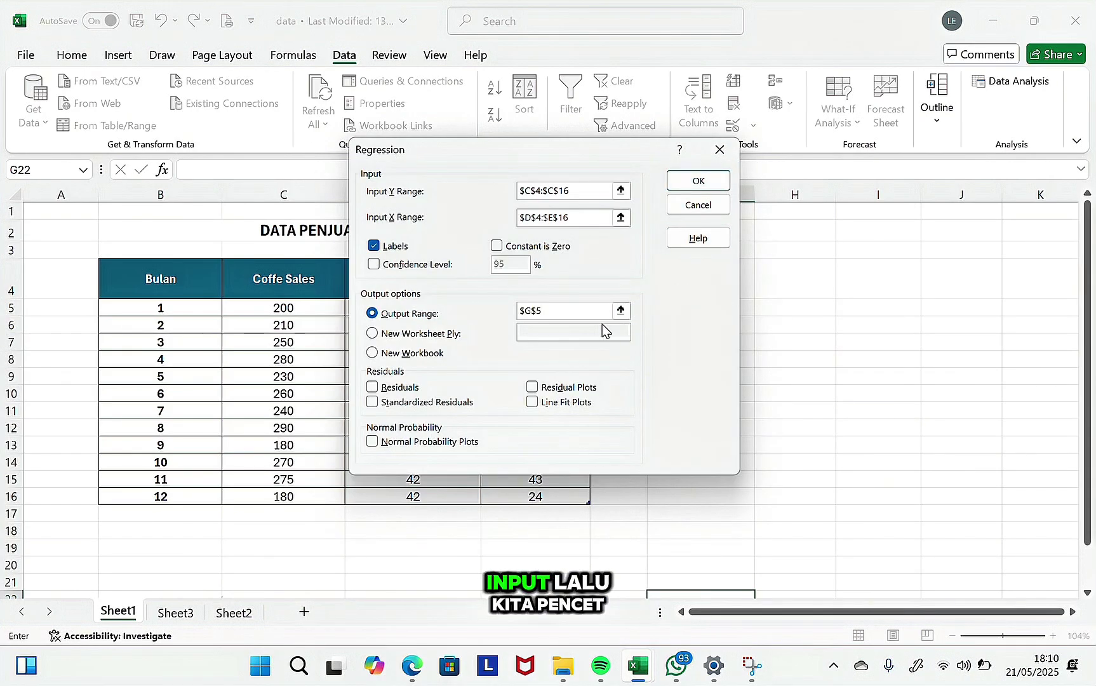
pyautogui.click(690, 181)
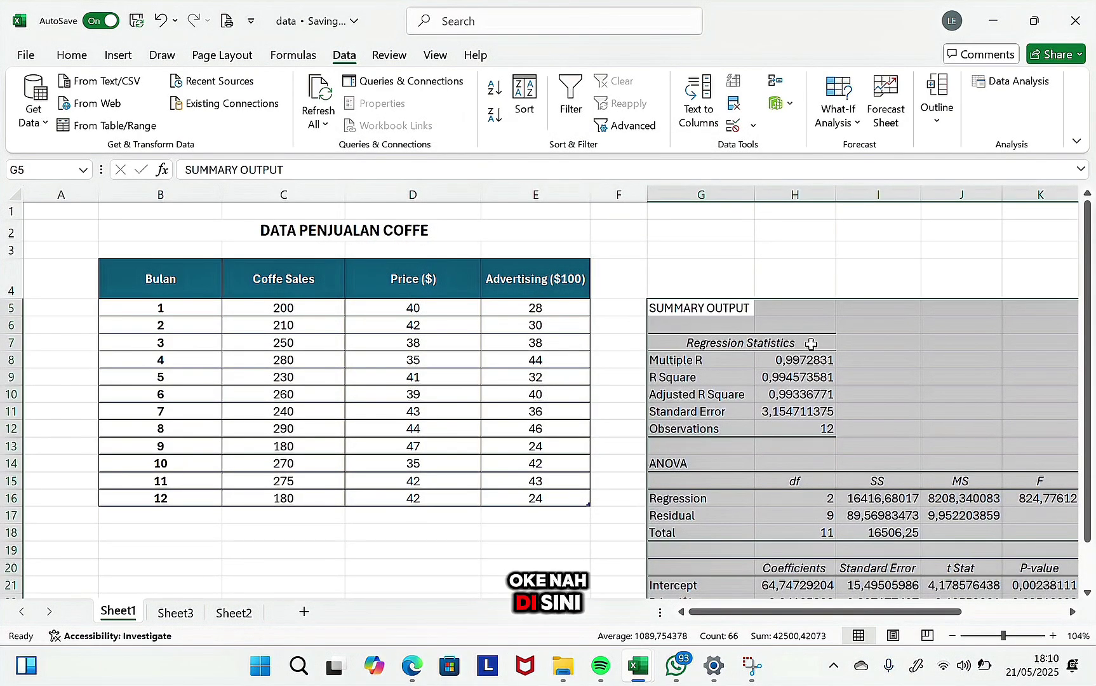
# Examine the coffee sales regression output, including the ANOVA table and the coefficients for Intercept, Price and Advertising
pyautogui.hscroll(2, 809, 343)
pyautogui.hscroll(2, 811, 344)
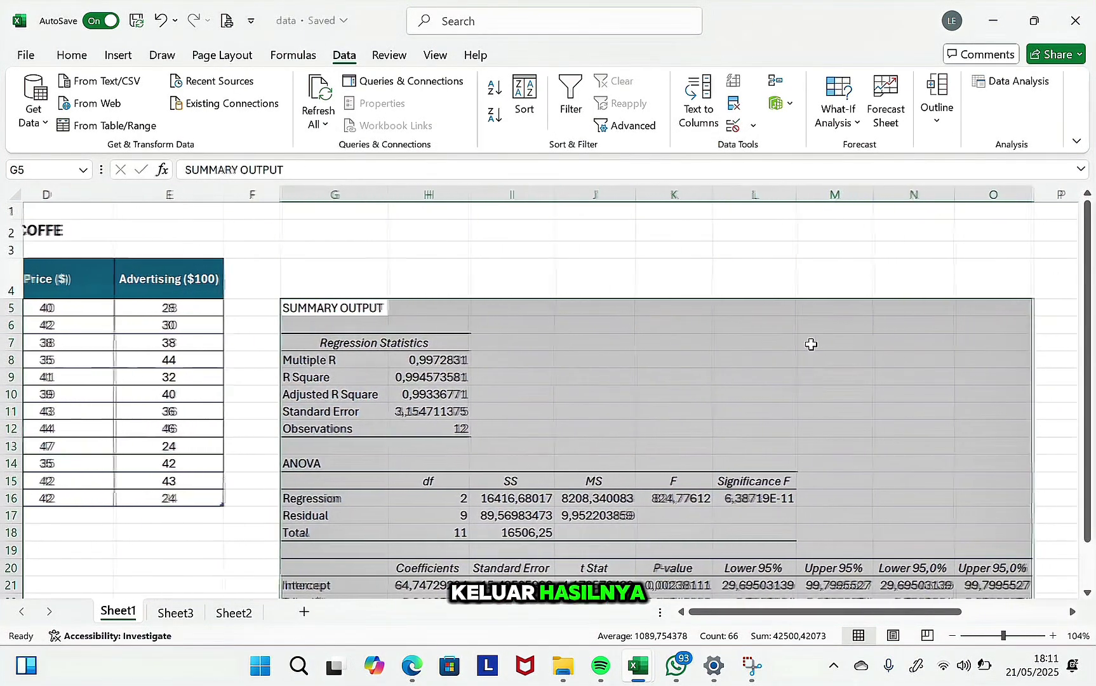
pyautogui.scroll(-1, 811, 344)
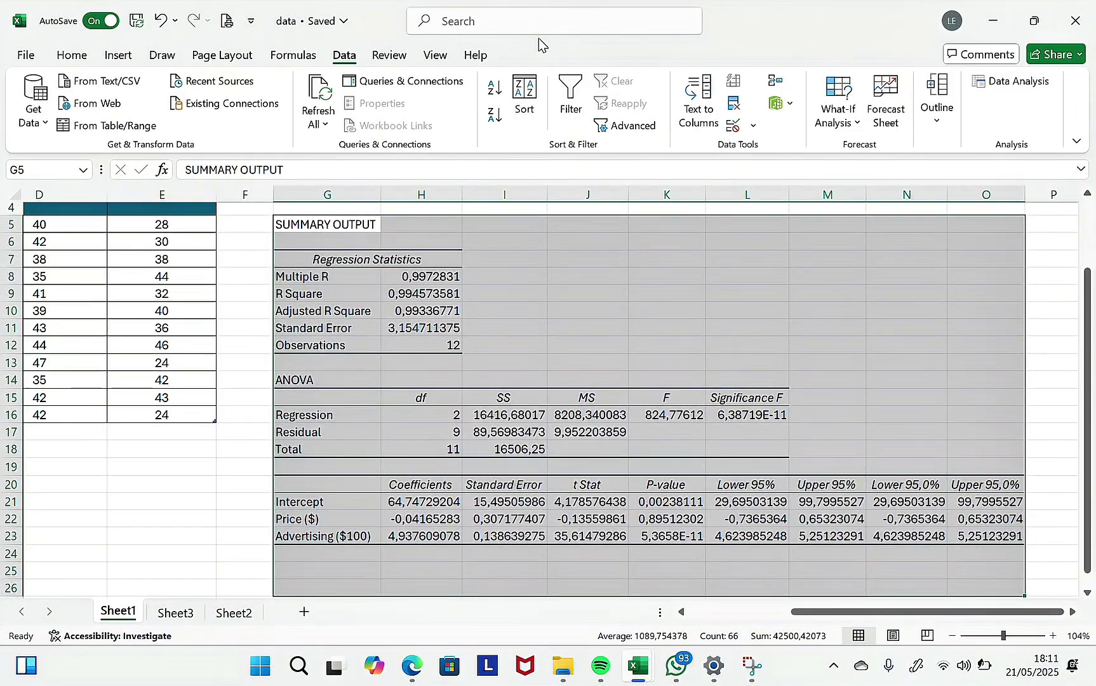
pyautogui.press('super+shift+s')
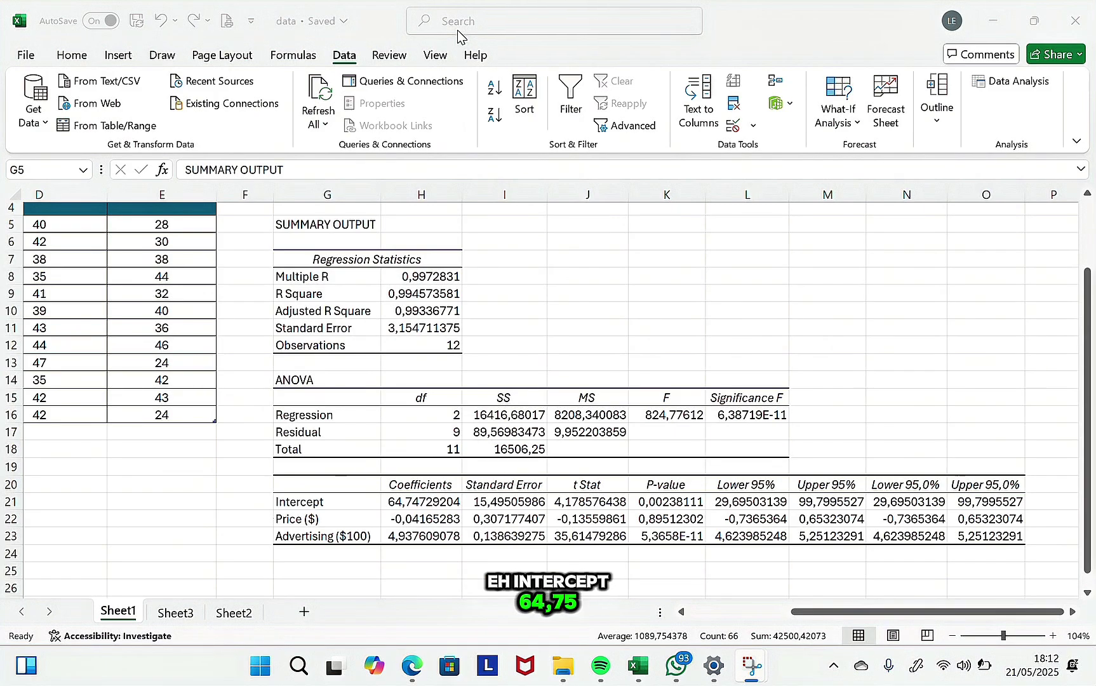
pyautogui.moveTo(421, 483); pyautogui.dragTo(422, 502)
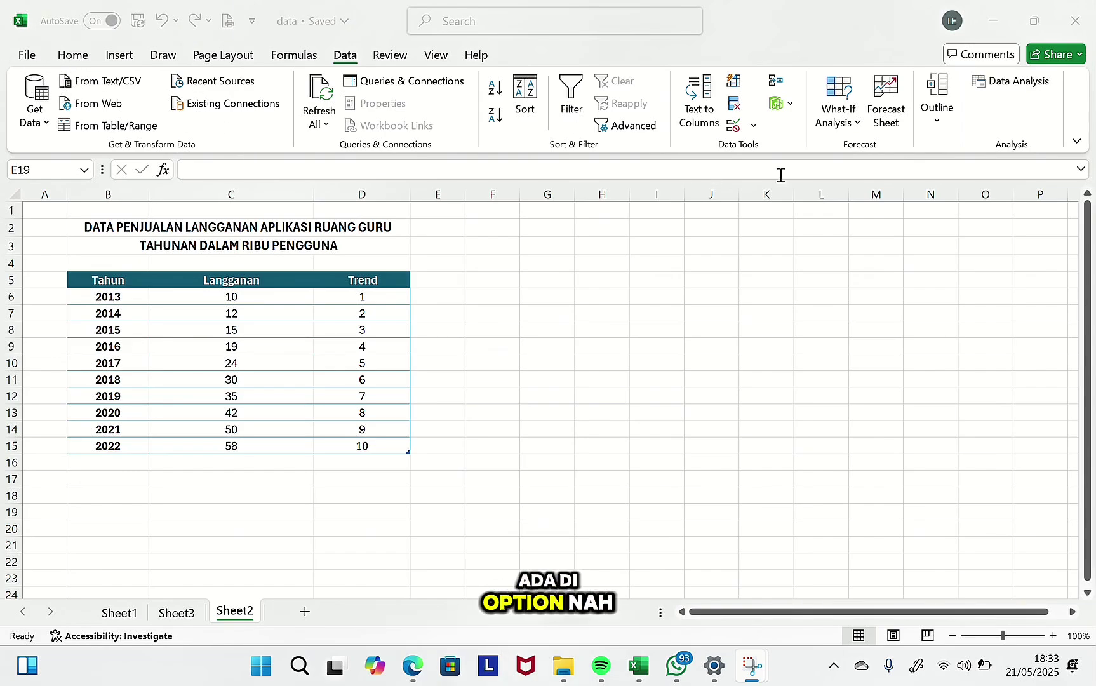
# Start a Regression analysis for the yearly subscription data on Sheet2
pyautogui.click(1001, 88)
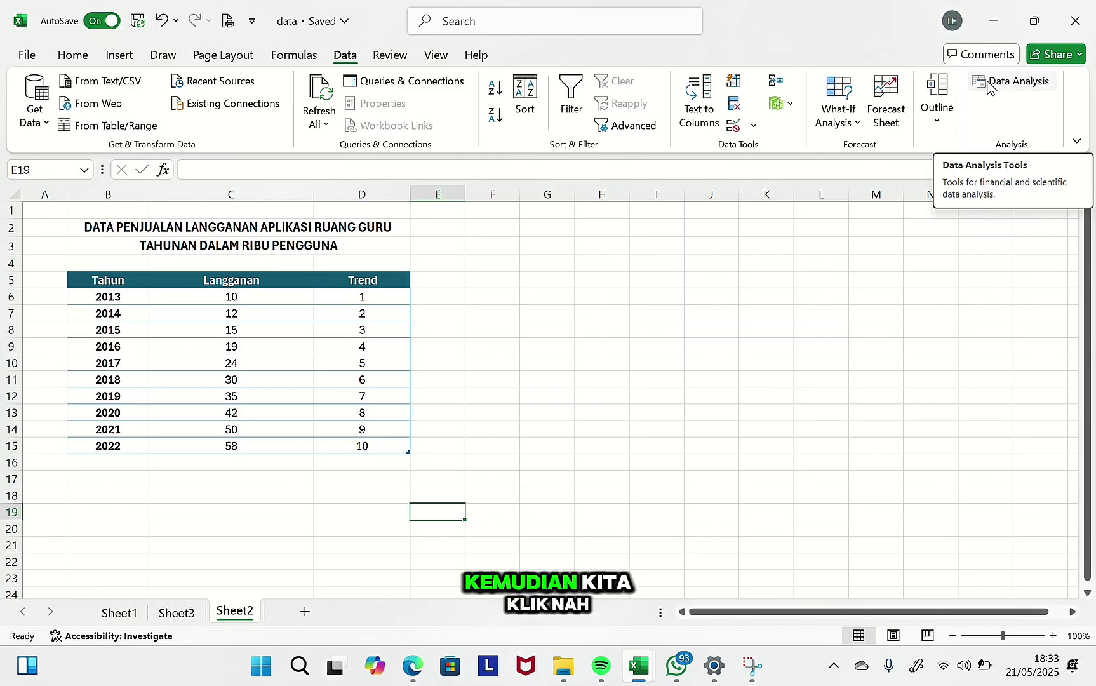
pyautogui.click(987, 86)
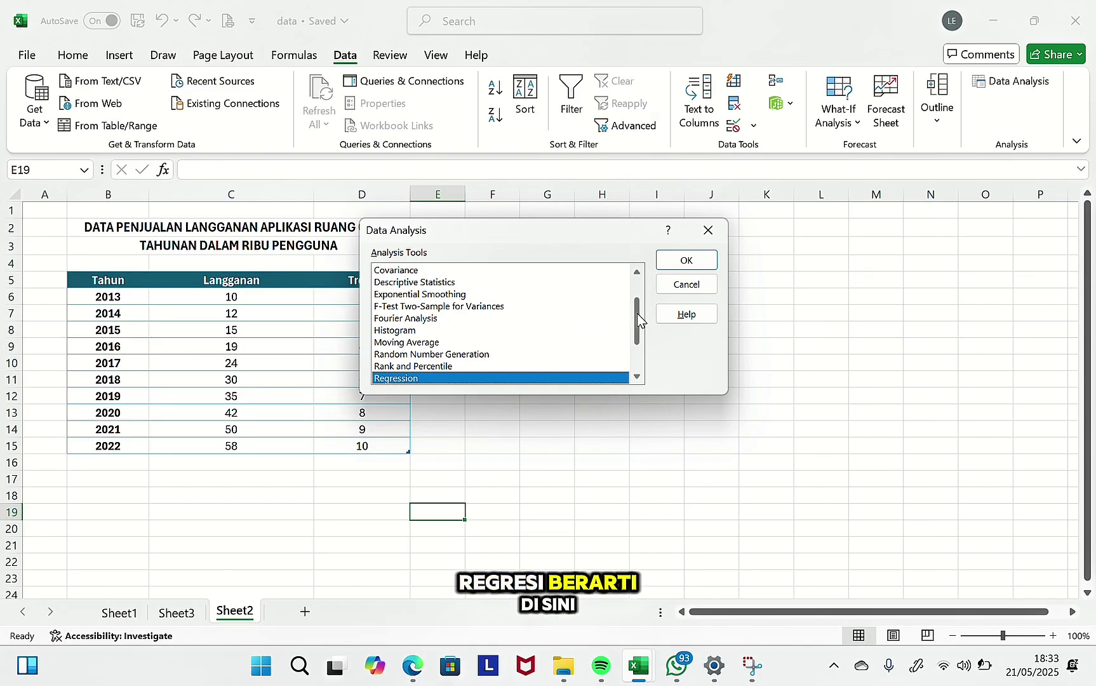
pyautogui.moveTo(637, 314); pyautogui.dragTo(641, 336)
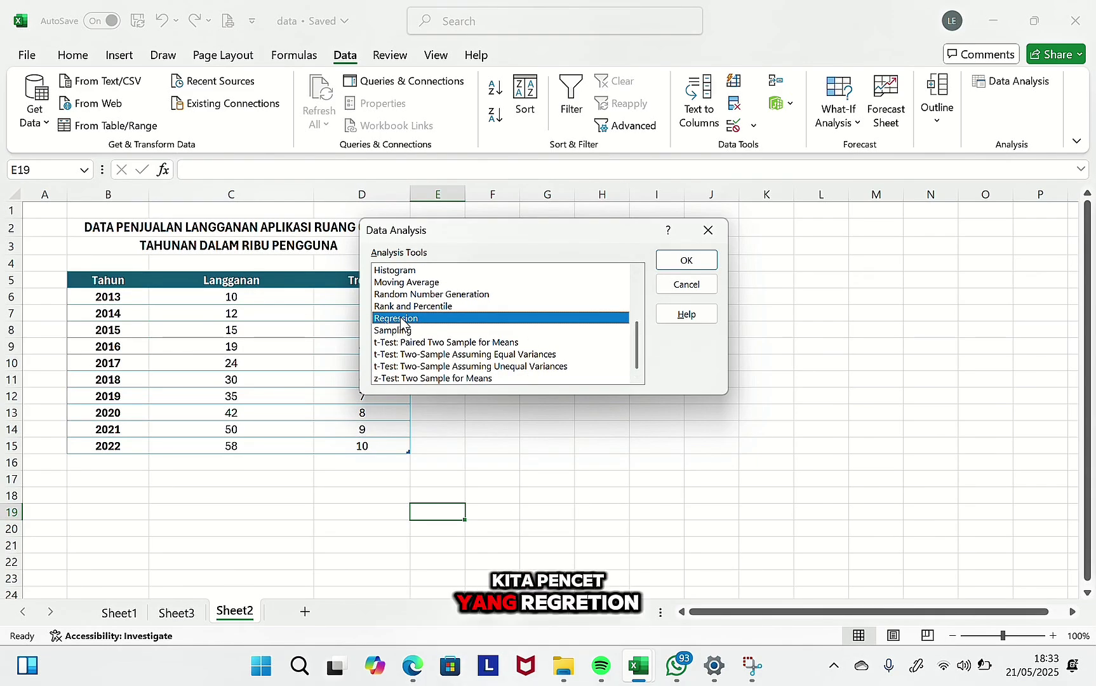
pyautogui.click(697, 261)
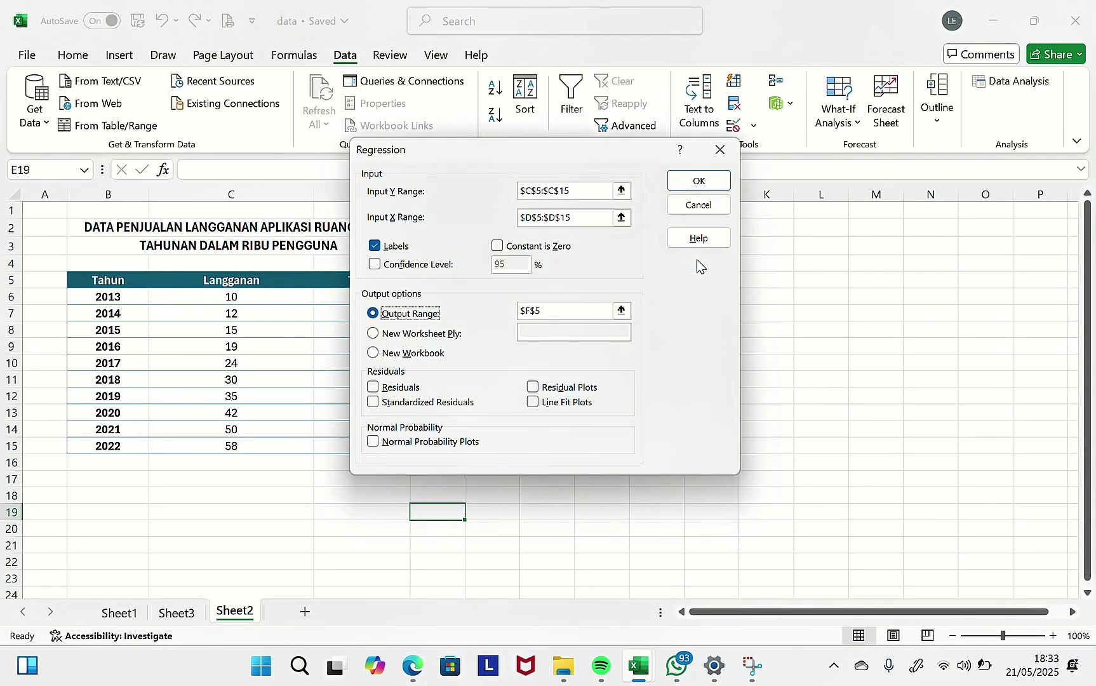
# Set the regression's Y range to the Langganan column, $C$5:$C$15, and its X range to the Trend column, $D$5:$D$15, including the headers
pyautogui.click(622, 191)
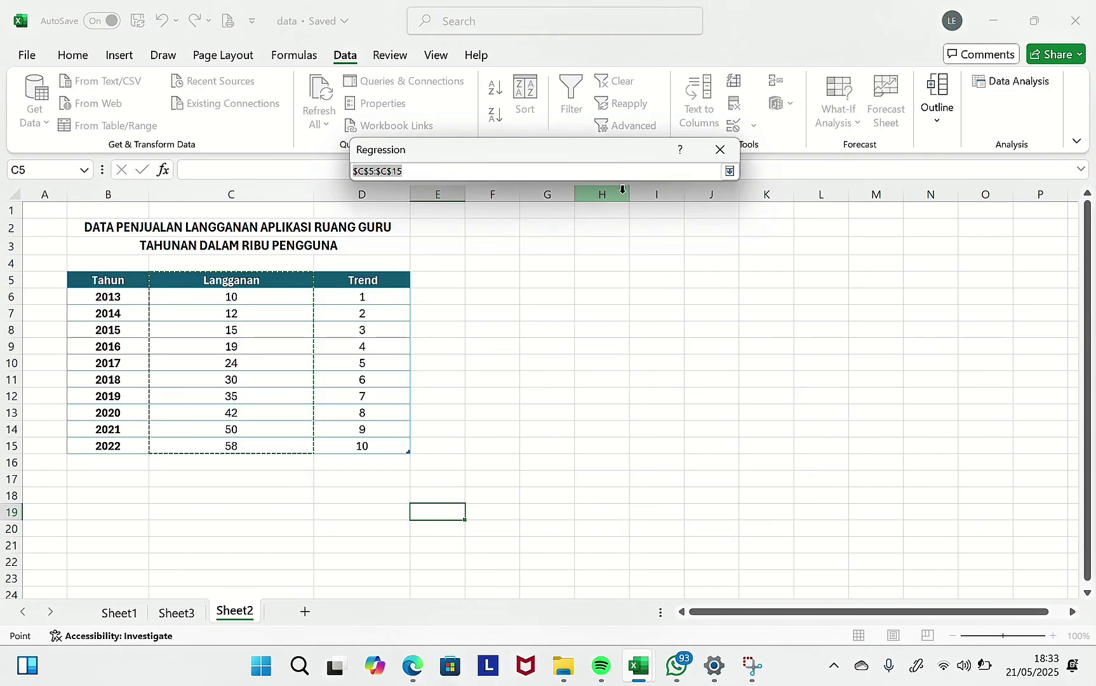
pyautogui.click(284, 280)
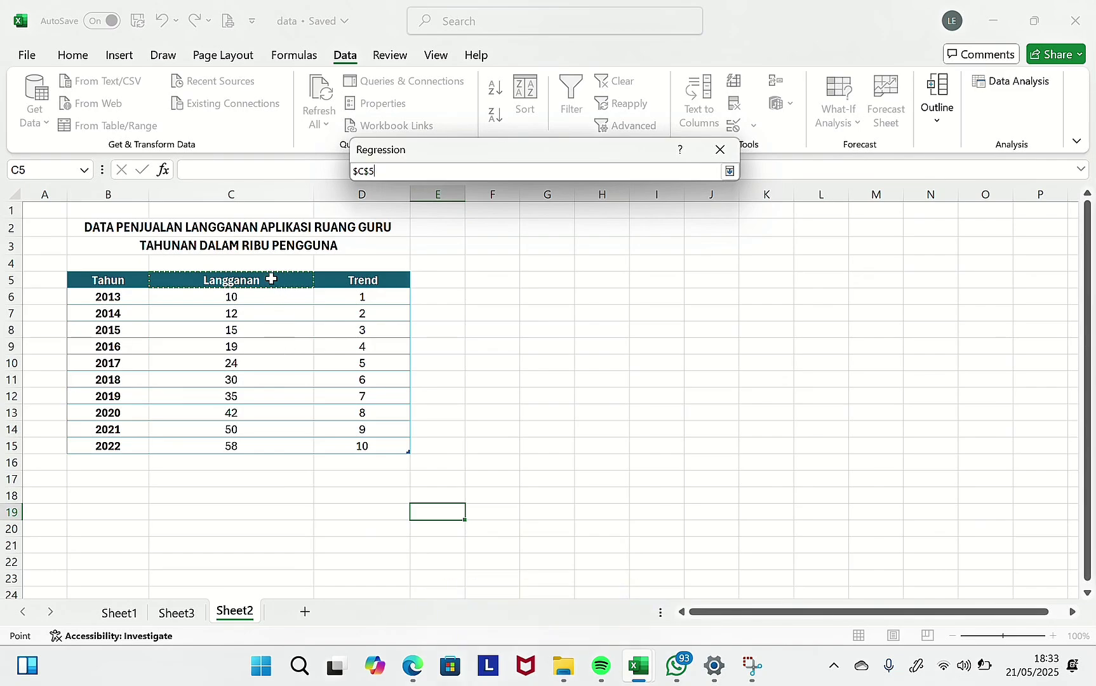
pyautogui.moveTo(270, 286); pyautogui.dragTo(239, 441)
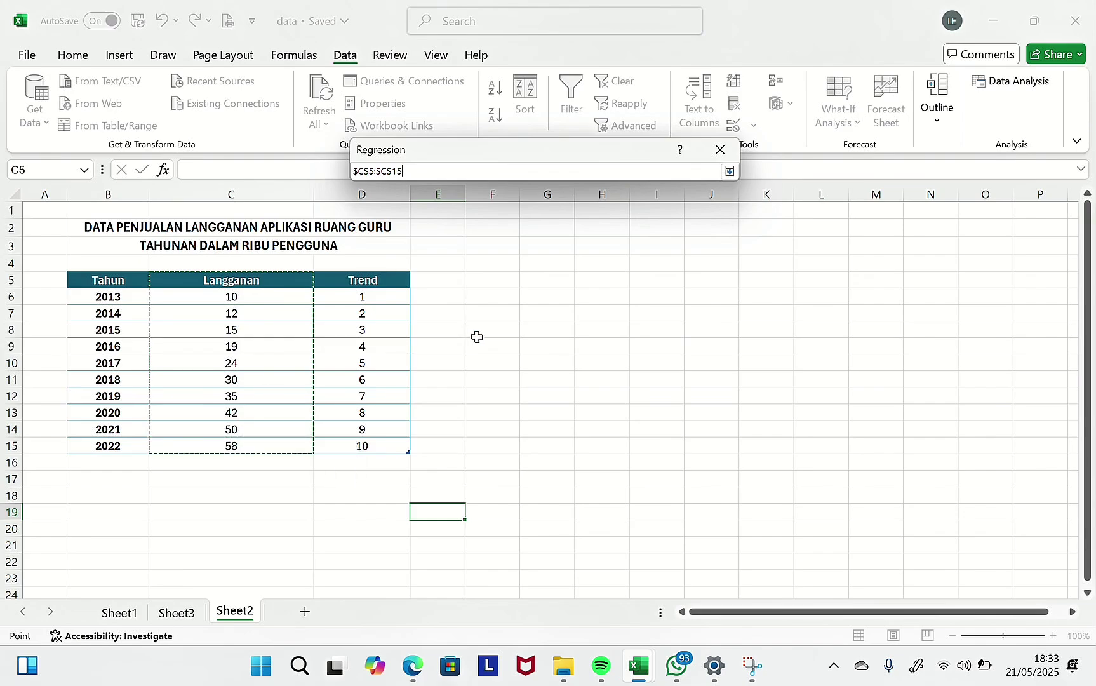
pyautogui.click(733, 170)
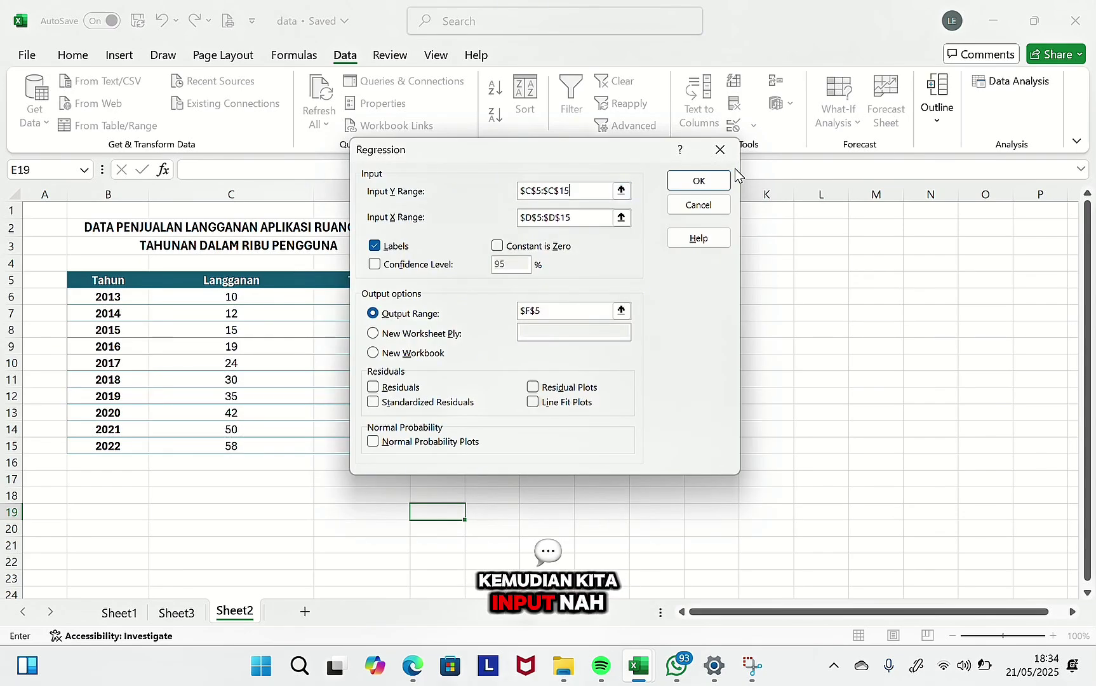
pyautogui.click(621, 217)
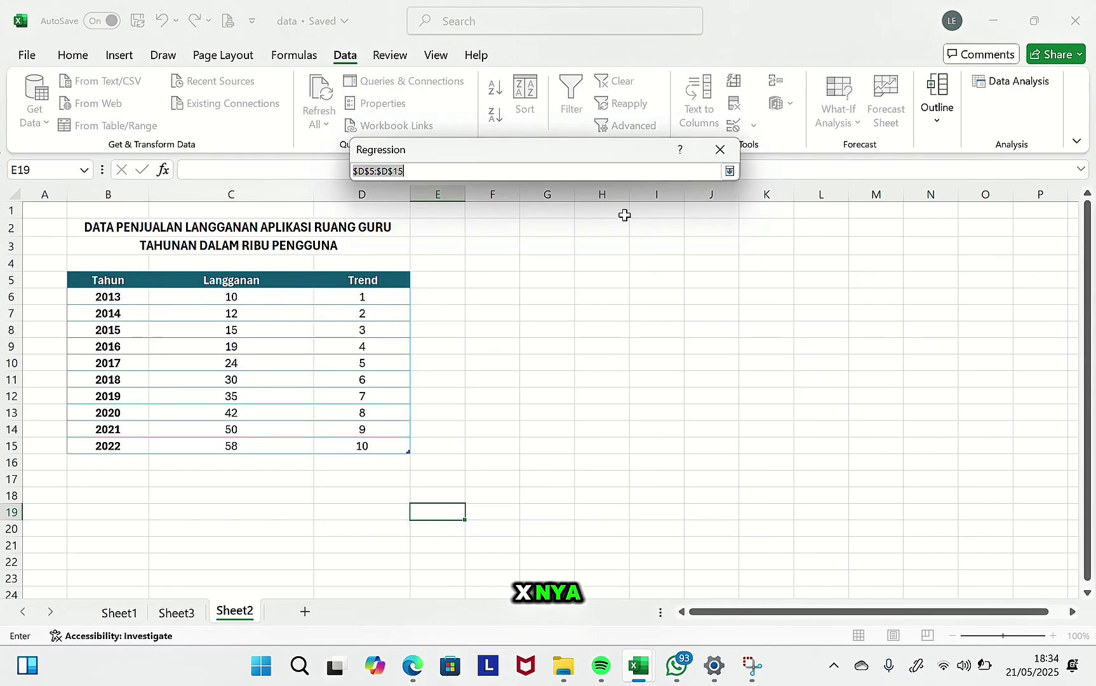
pyautogui.click(362, 280)
pyautogui.moveTo(368, 280); pyautogui.dragTo(374, 443)
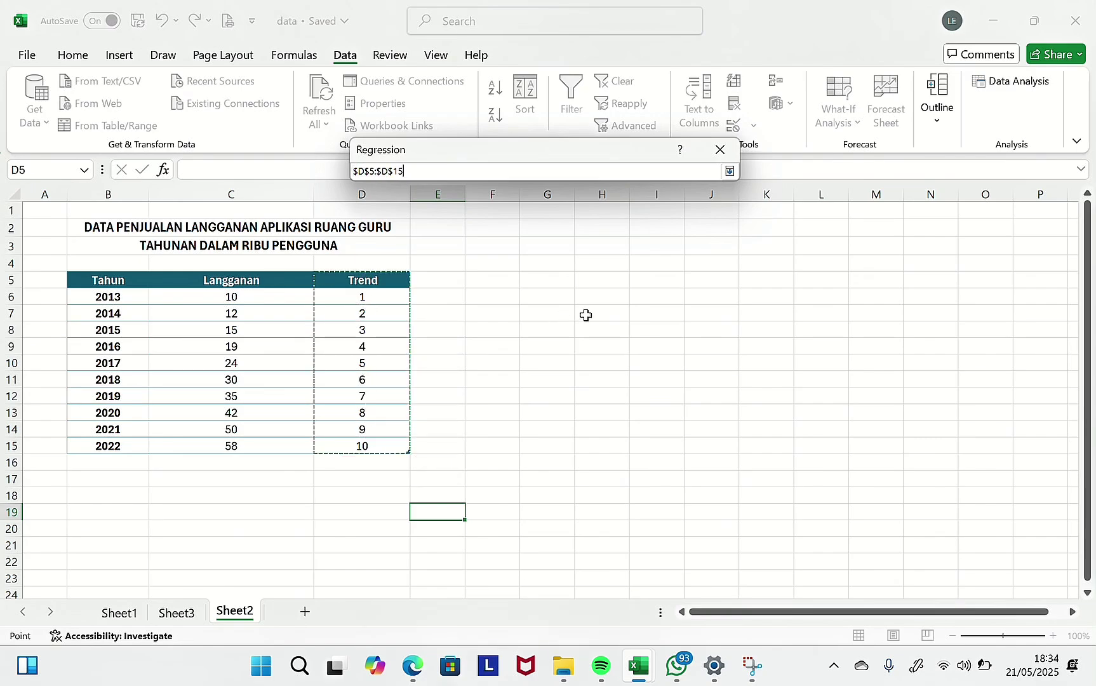
pyautogui.click(730, 171)
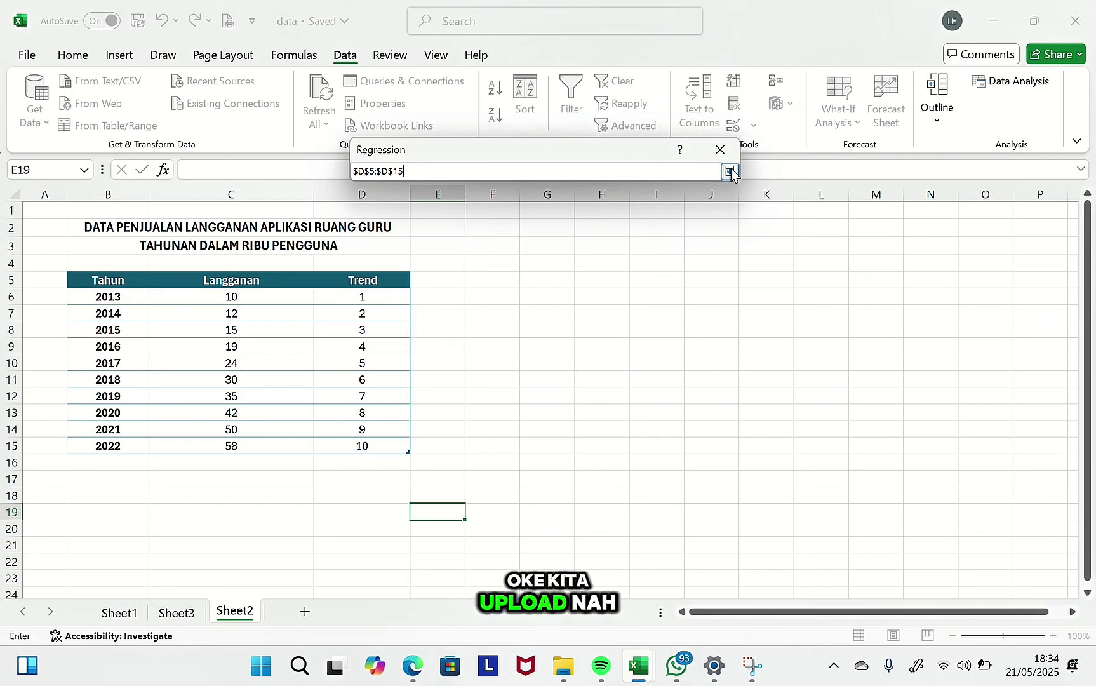
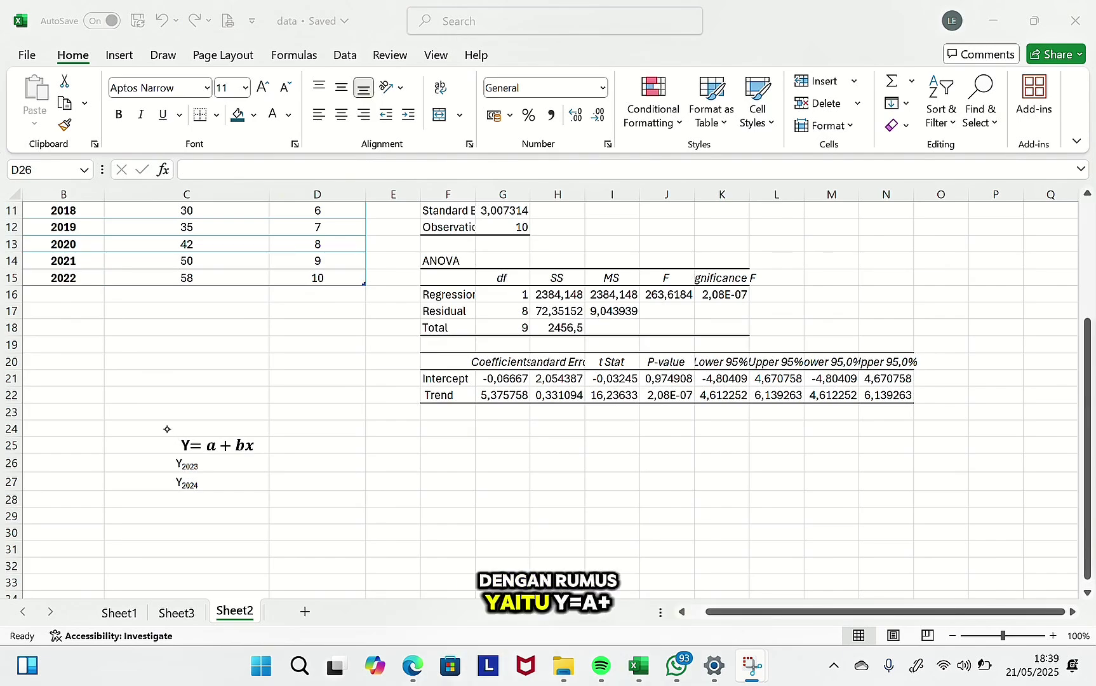
# Review the Y = a + bx formula against the Intercept coefficient as a and the Trend coefficient as b
pyautogui.moveTo(167, 429); pyautogui.dragTo(212, 454)
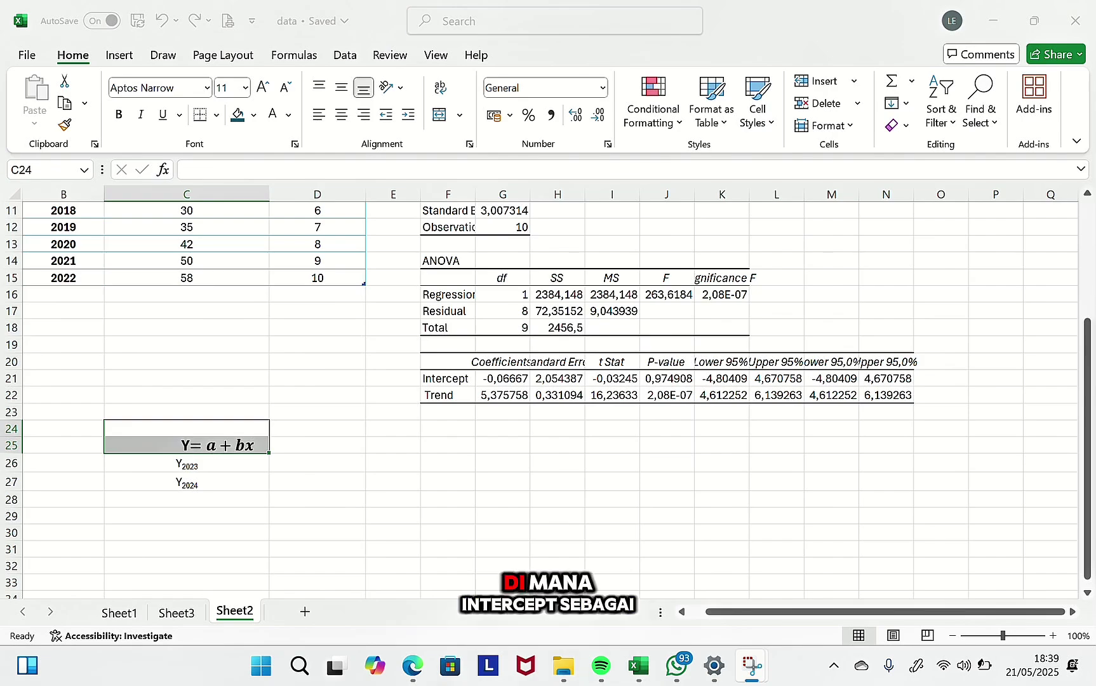
pyautogui.click(508, 378)
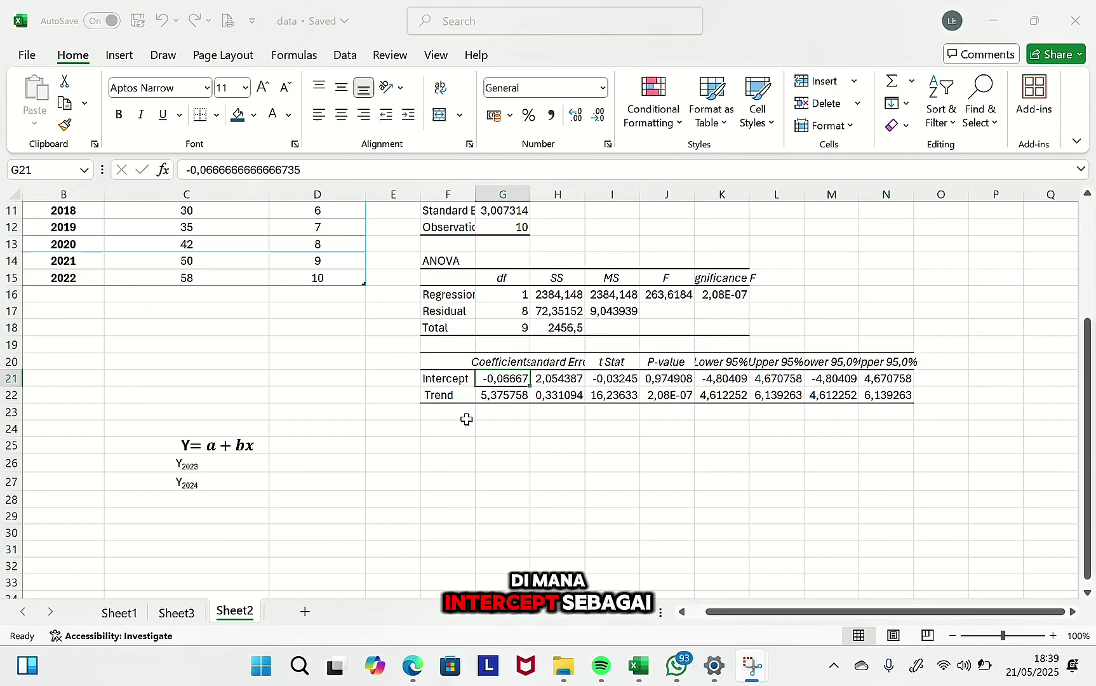
pyautogui.click(513, 394)
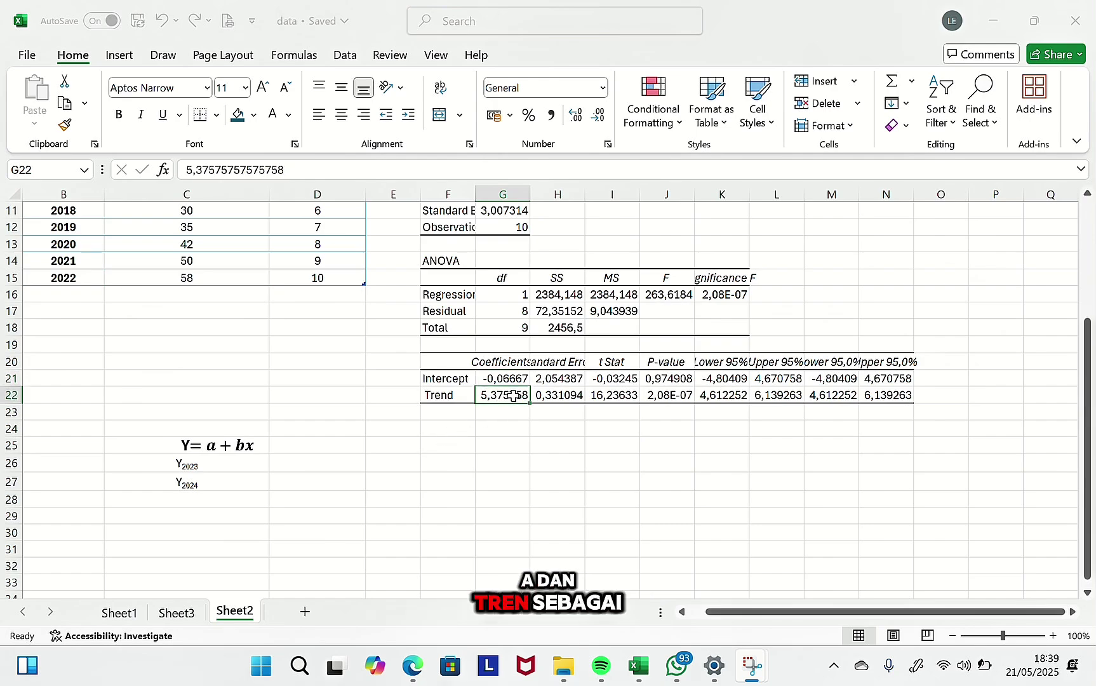
# Calculate the 2023 subscription forecast in D26 beside Y2023 with the formula =G21+(G22*11)
pyautogui.click(284, 463)
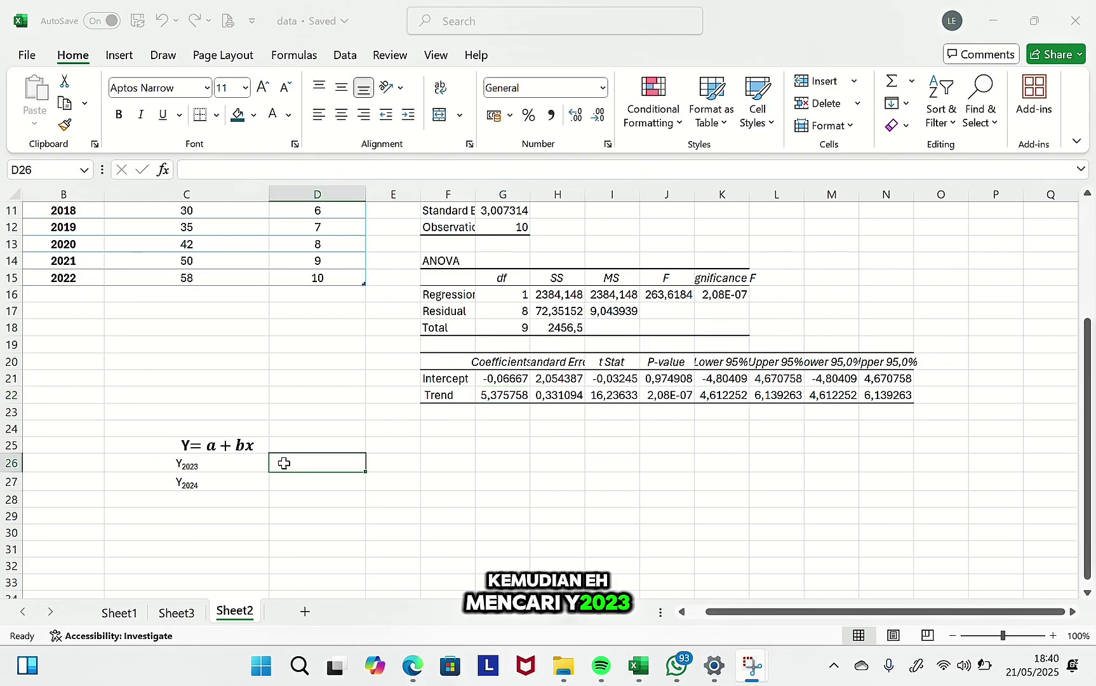
pyautogui.write('=')
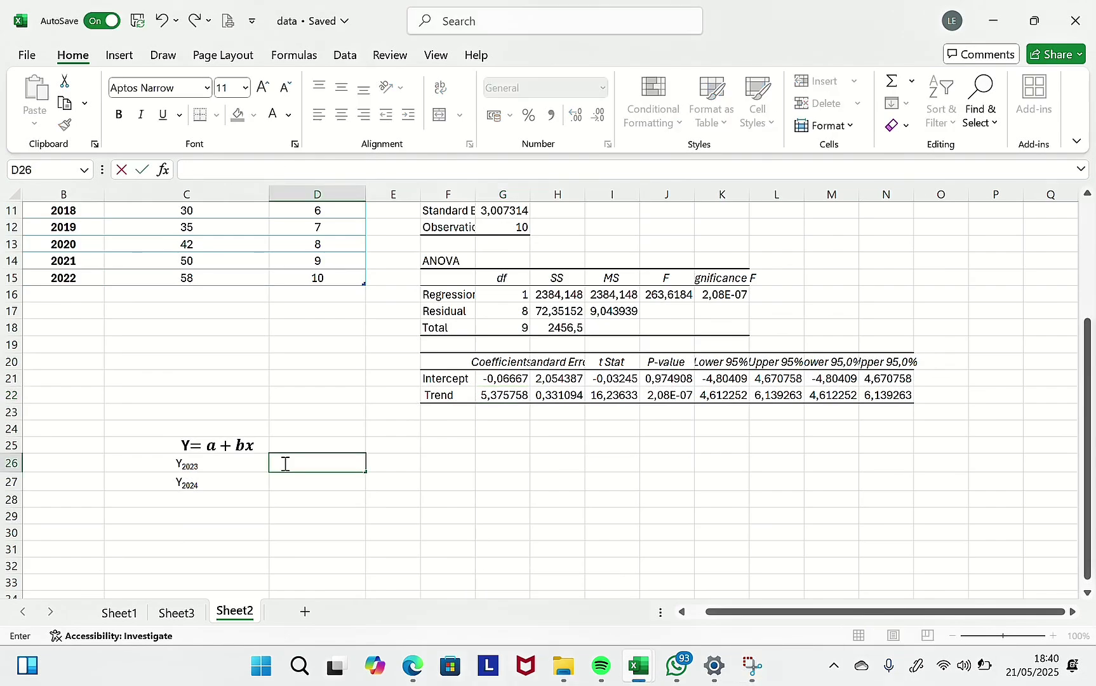
pyautogui.click(504, 379)
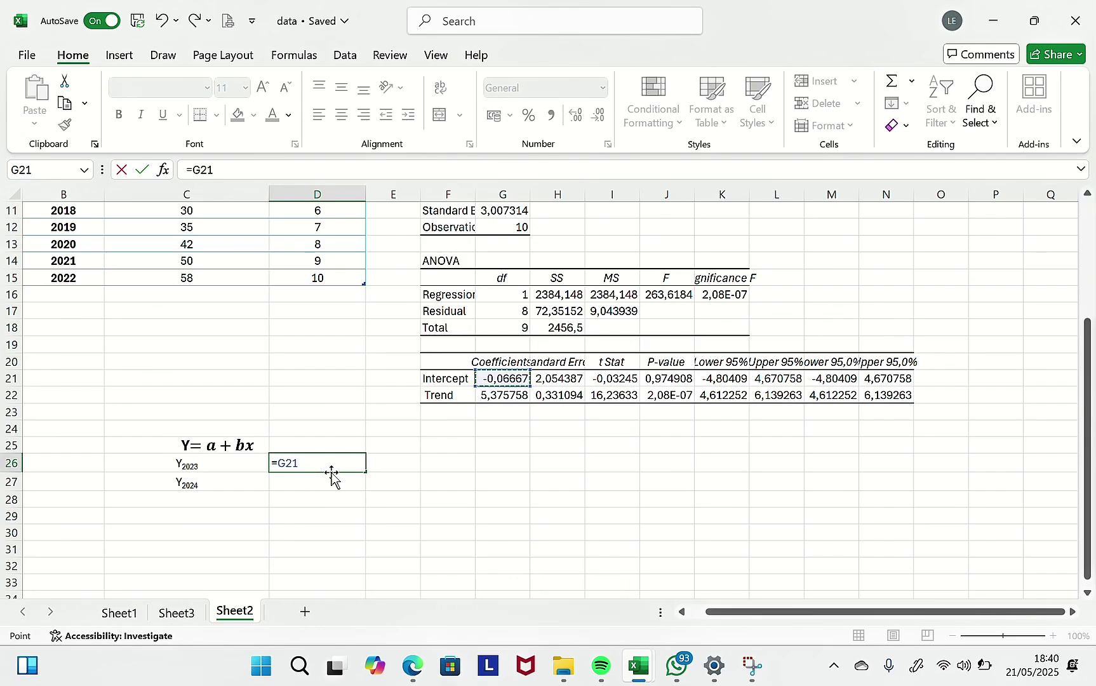
pyautogui.write('+')
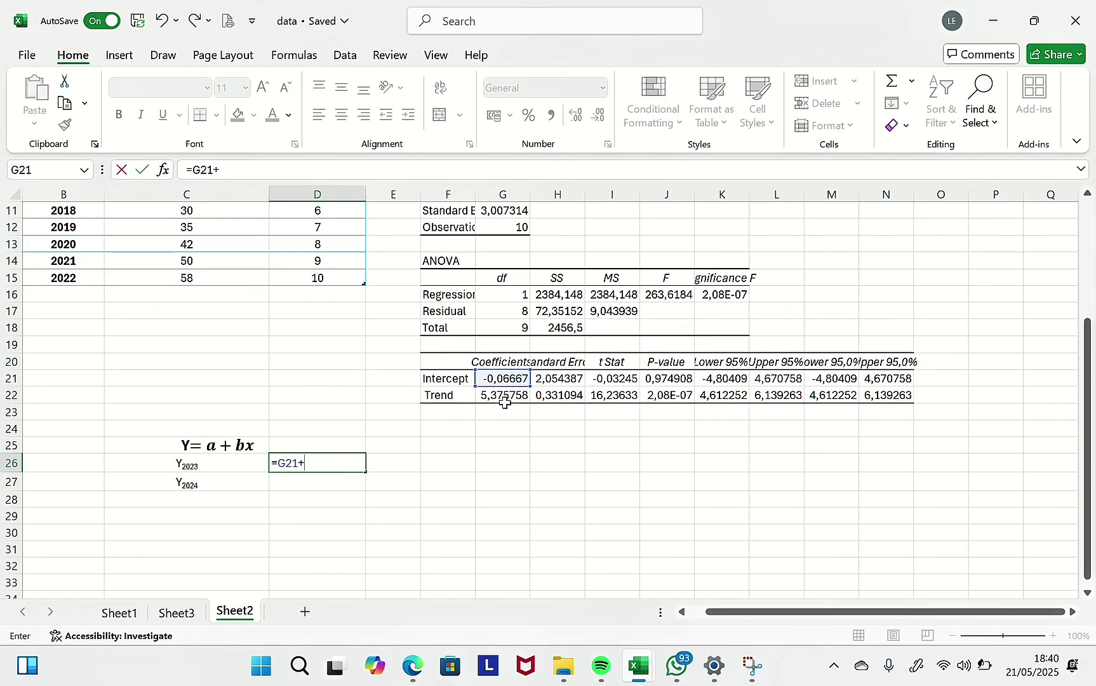
pyautogui.write('(')
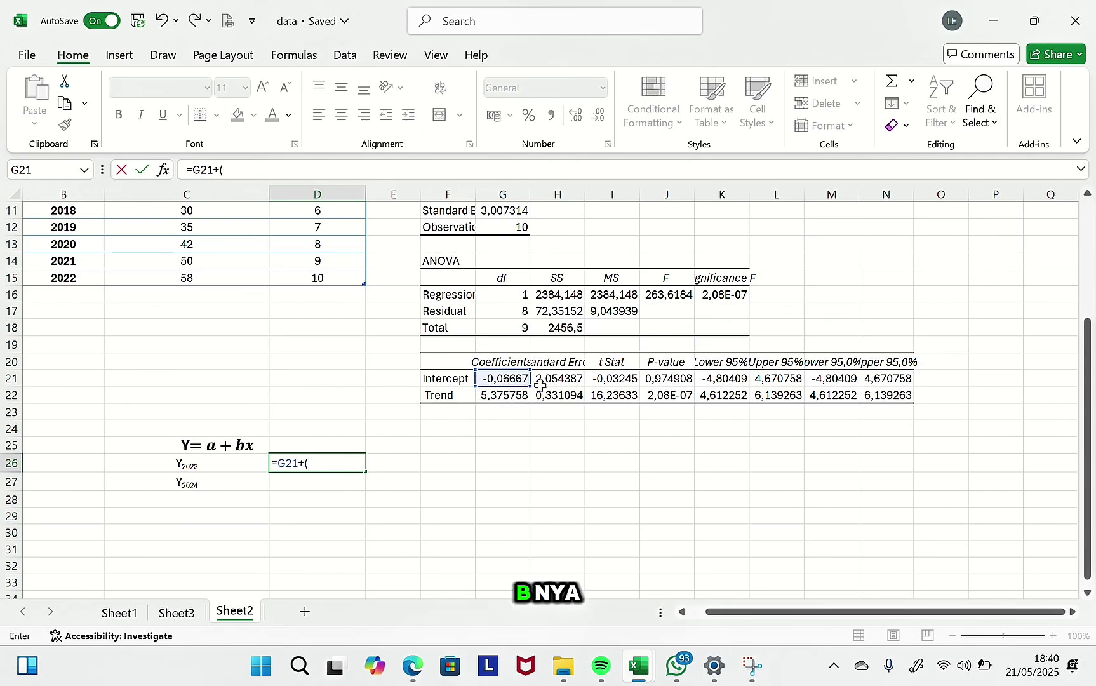
pyautogui.click(506, 396)
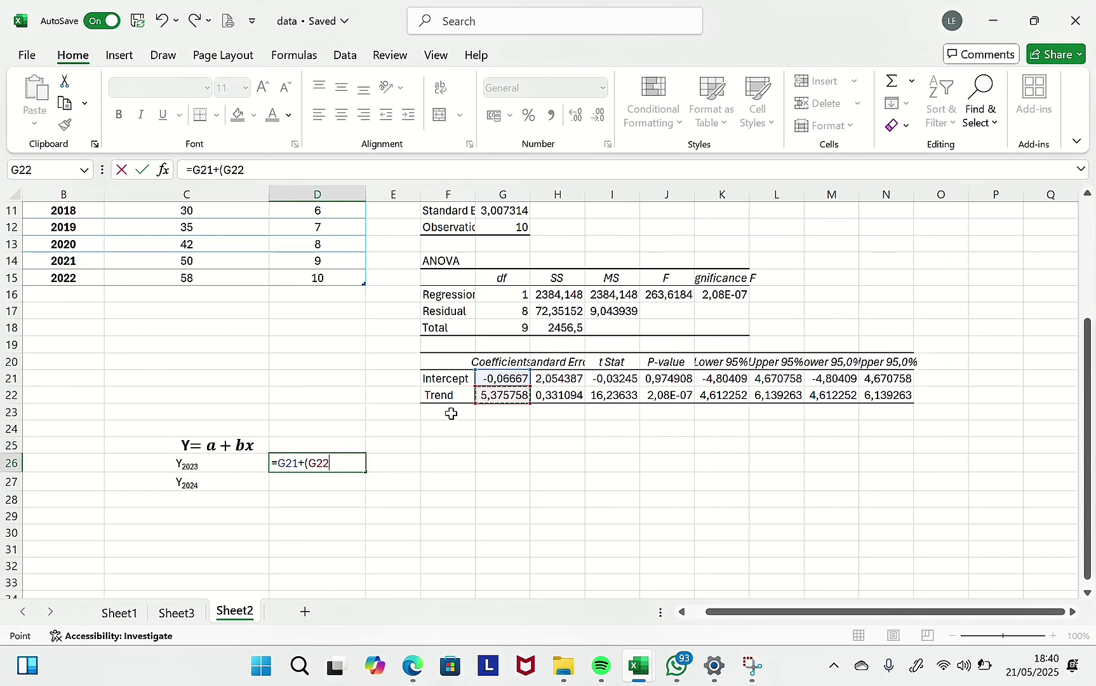
pyautogui.write('*')
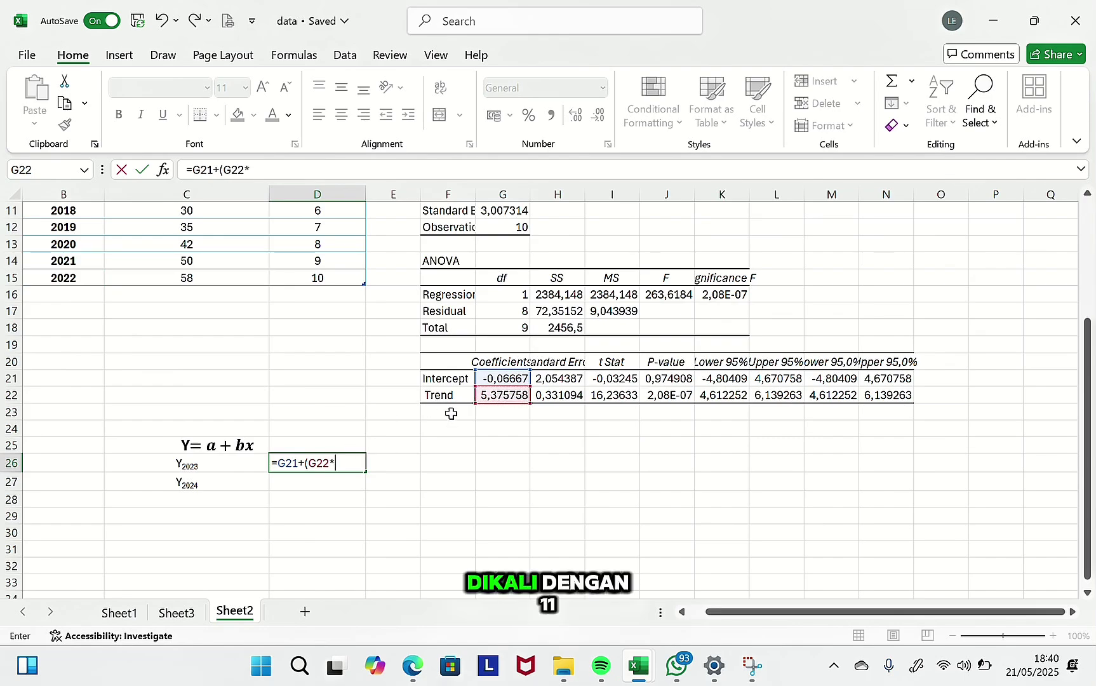
pyautogui.write('11')
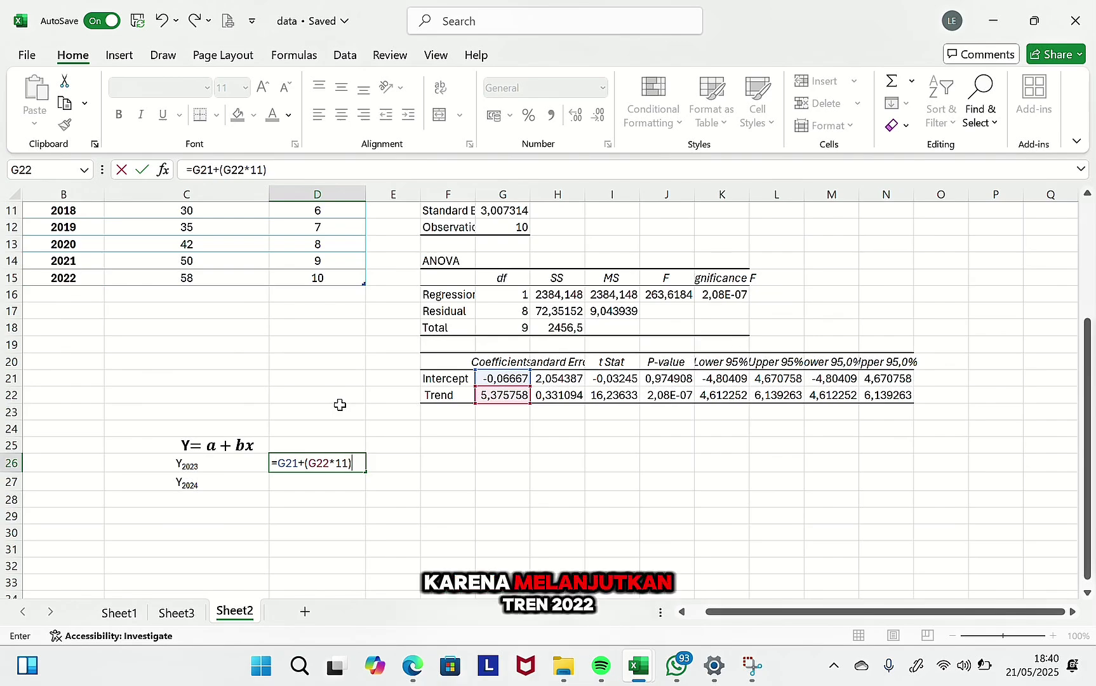
pyautogui.write(')')
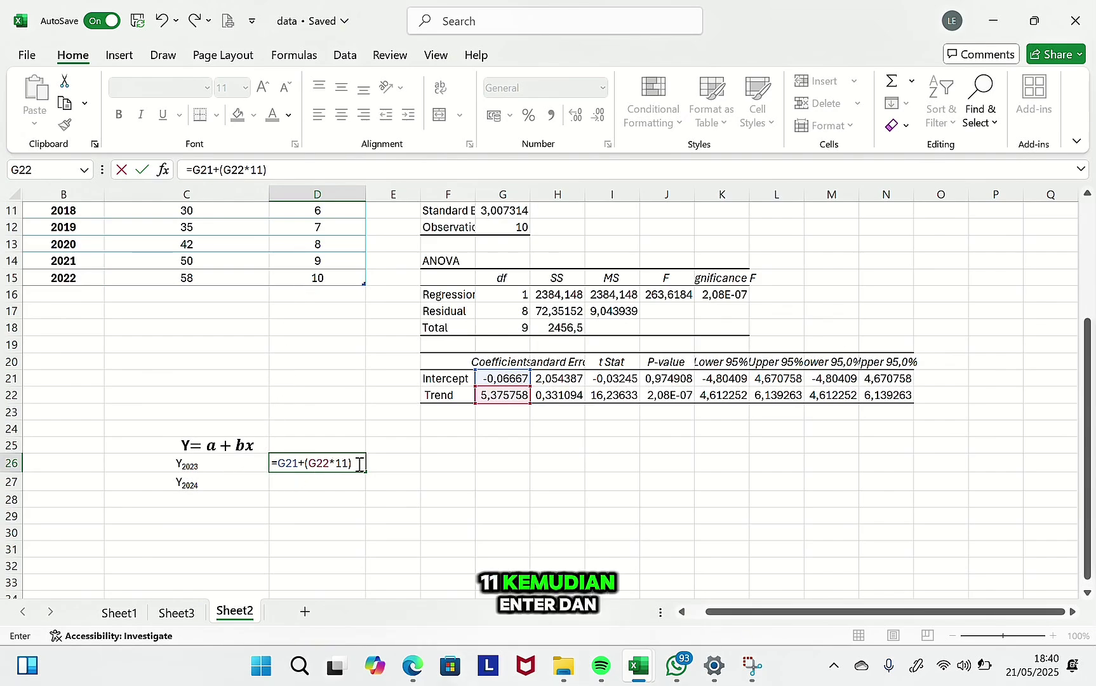
pyautogui.press('Return')
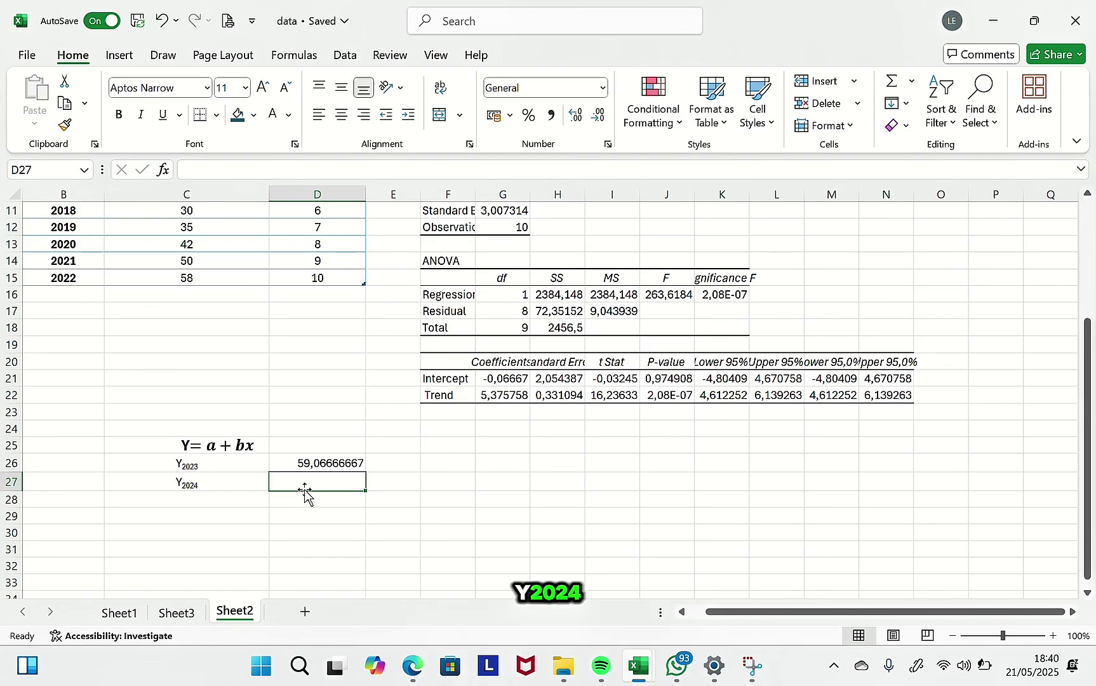
# Calculate the 2024 subscription forecast in D27 beside Y2024 with the formula =G21+(G22*12)
pyautogui.write('+')
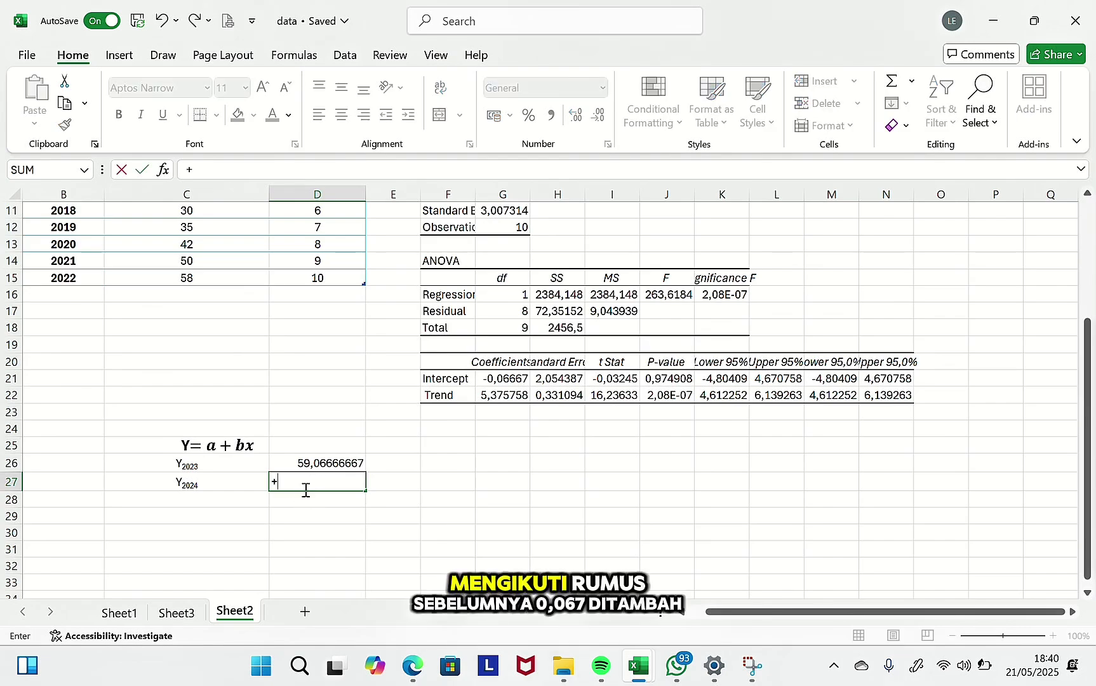
pyautogui.press('BackSpace')
pyautogui.write('=')
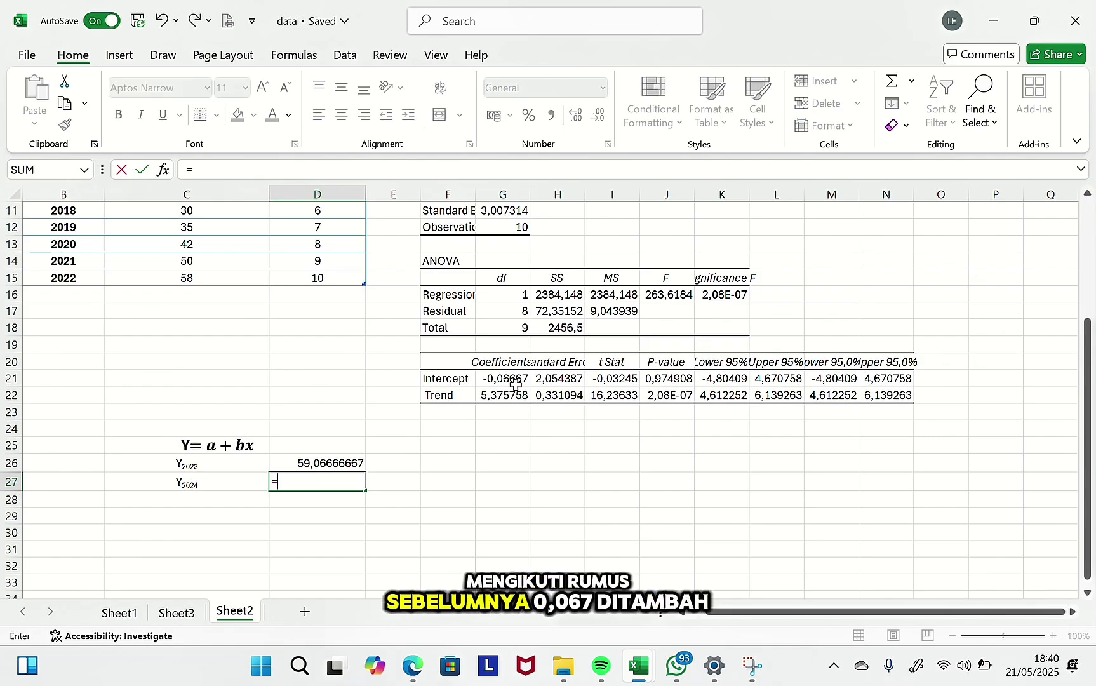
pyautogui.click(514, 379)
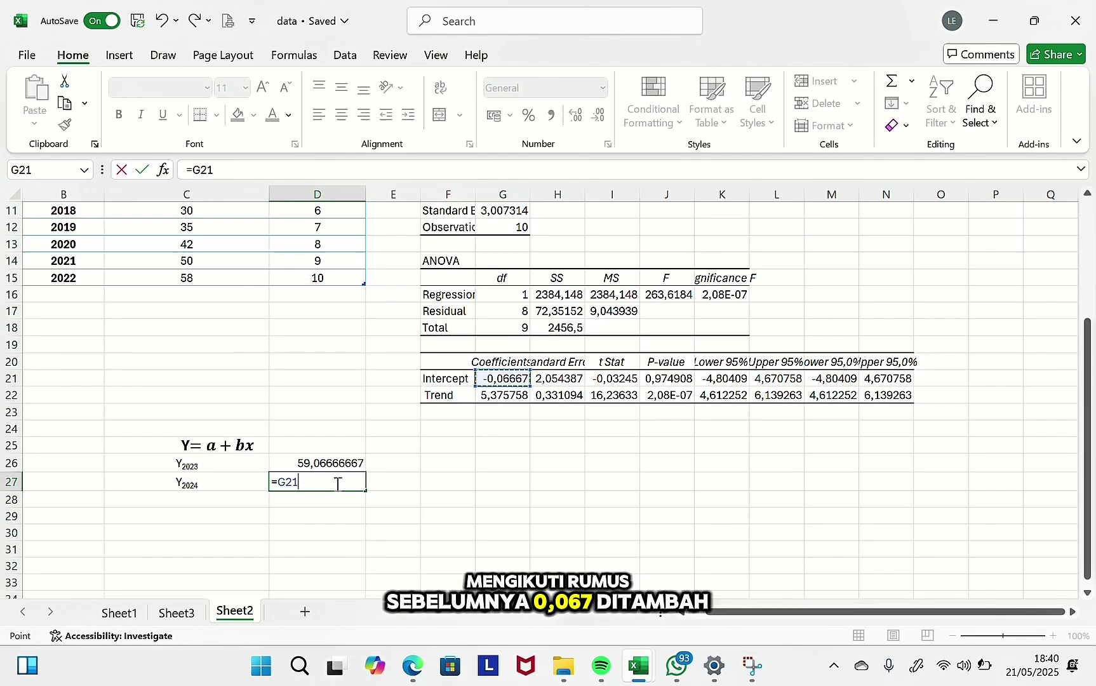
pyautogui.write('+(')
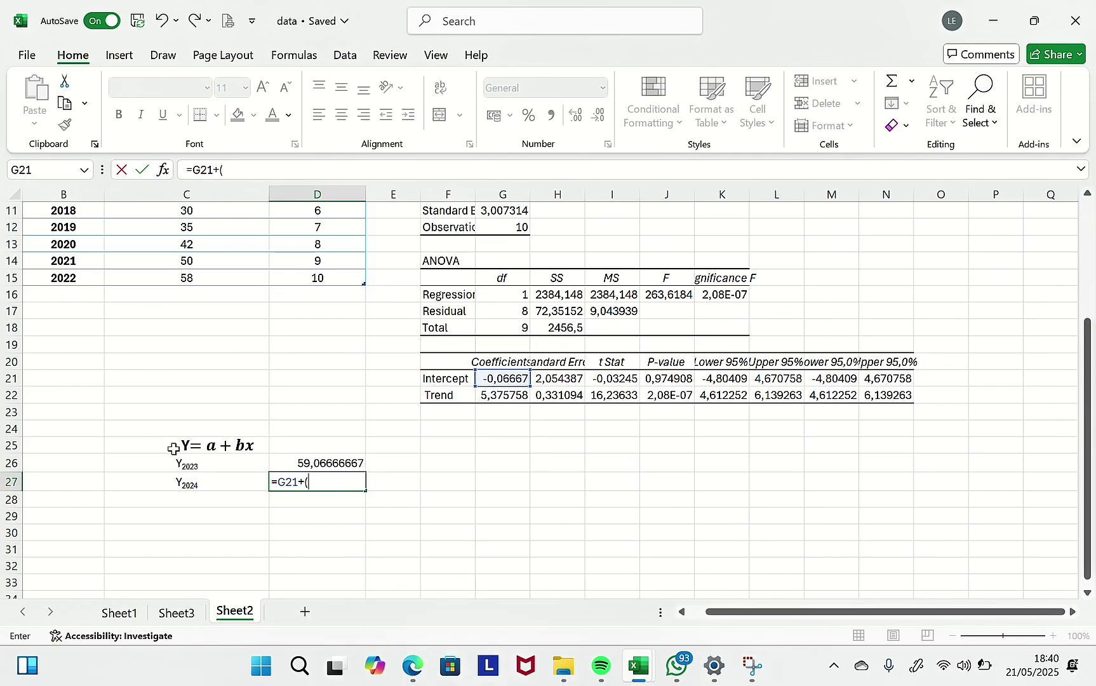
pyautogui.click(502, 394)
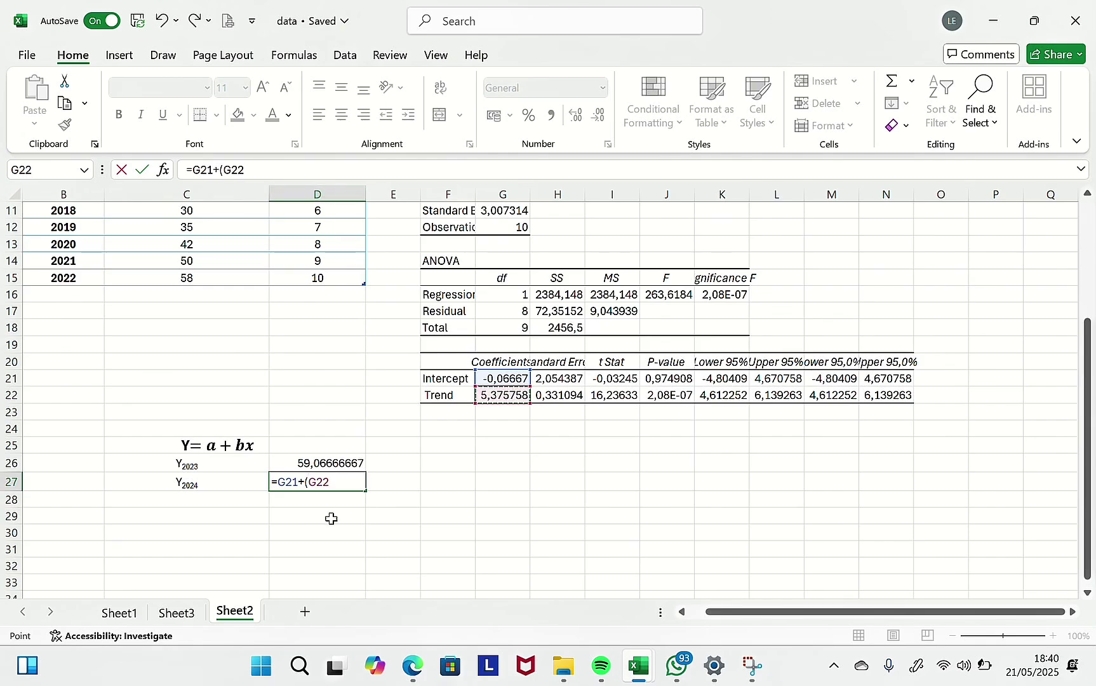
pyautogui.write('*')
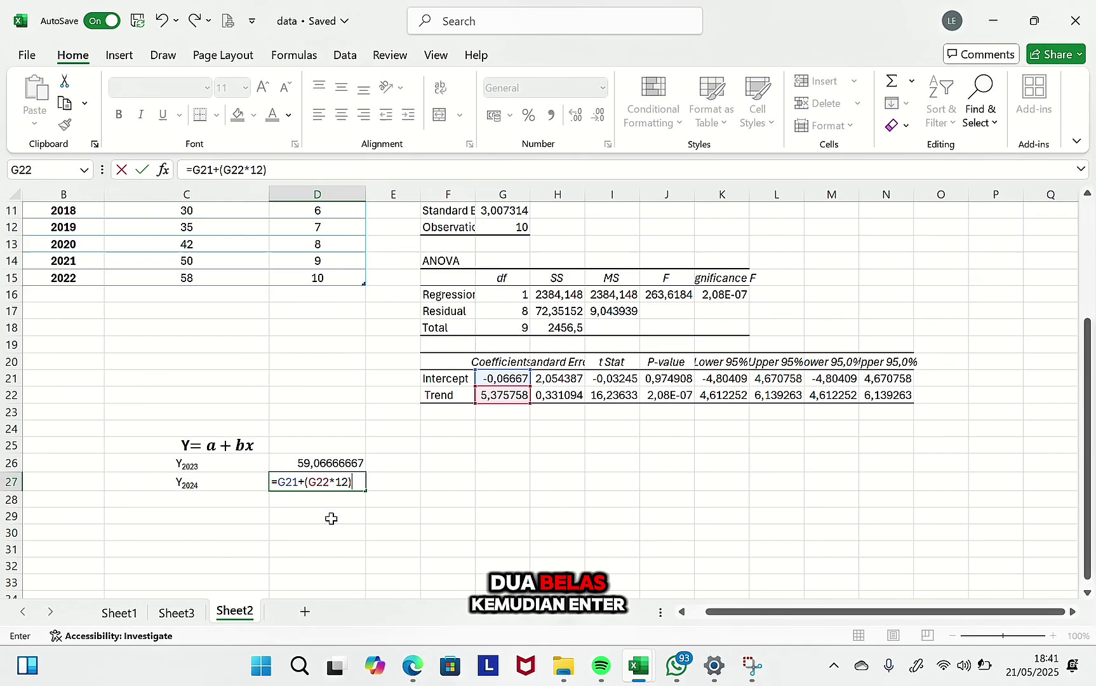
pyautogui.press('Return')
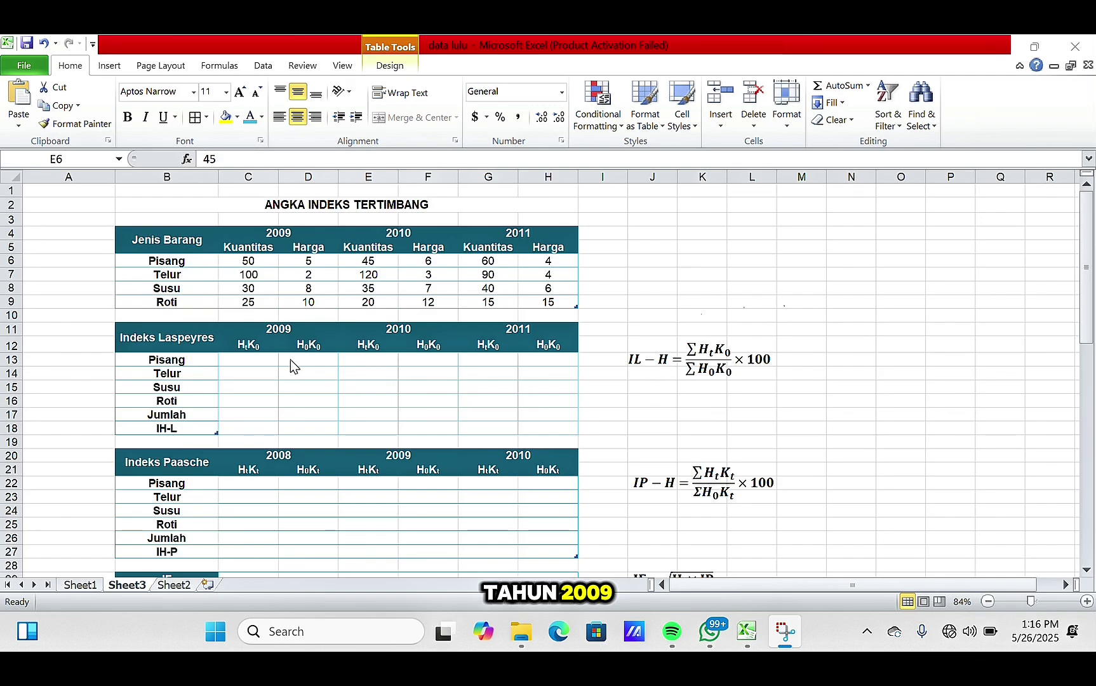
# Fill the 2009 HtK0 column of the Indeks Laspeyres table from C13 with the formula =D6*$E6, keeping column E fixed
pyautogui.click(248, 359)
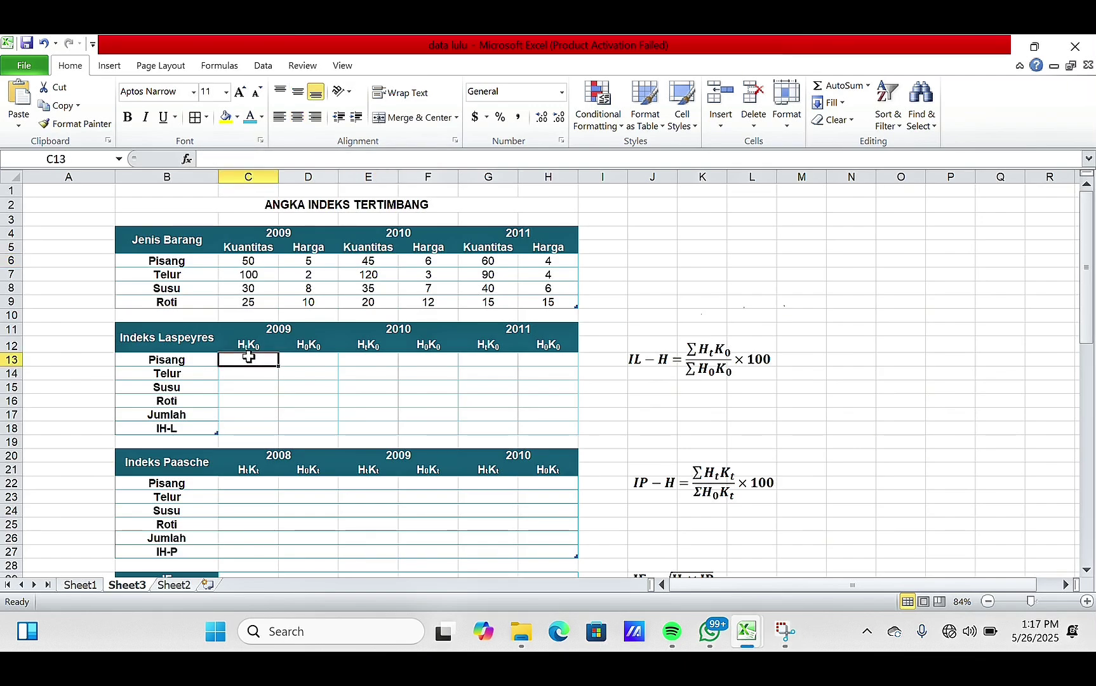
pyautogui.write('=')
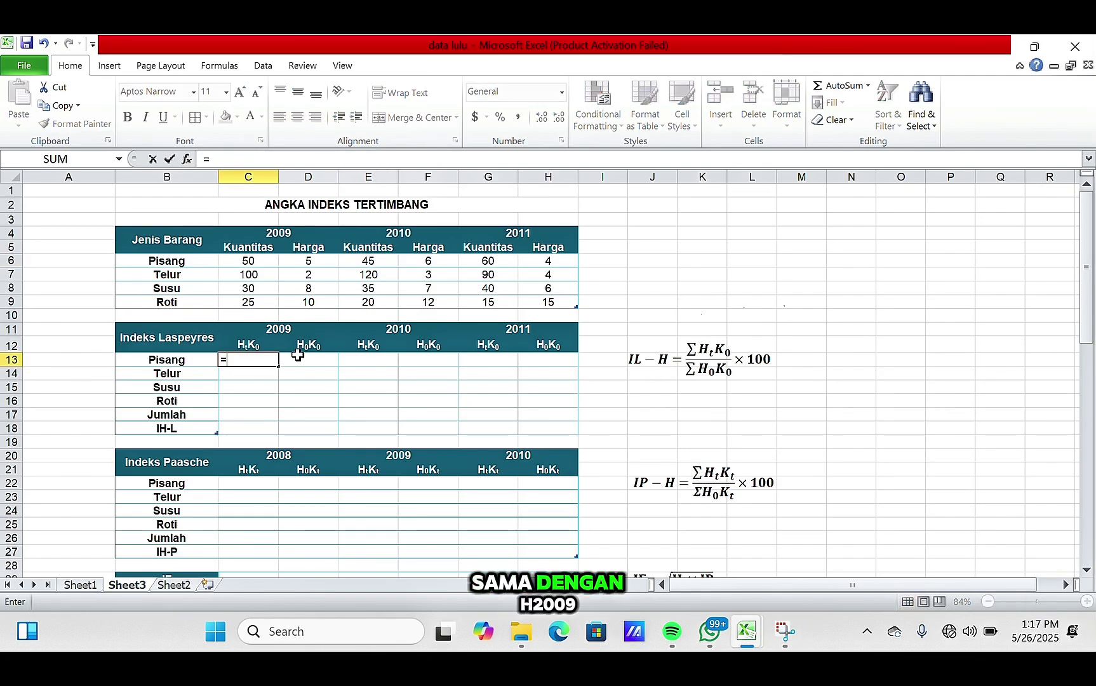
pyautogui.click(304, 262)
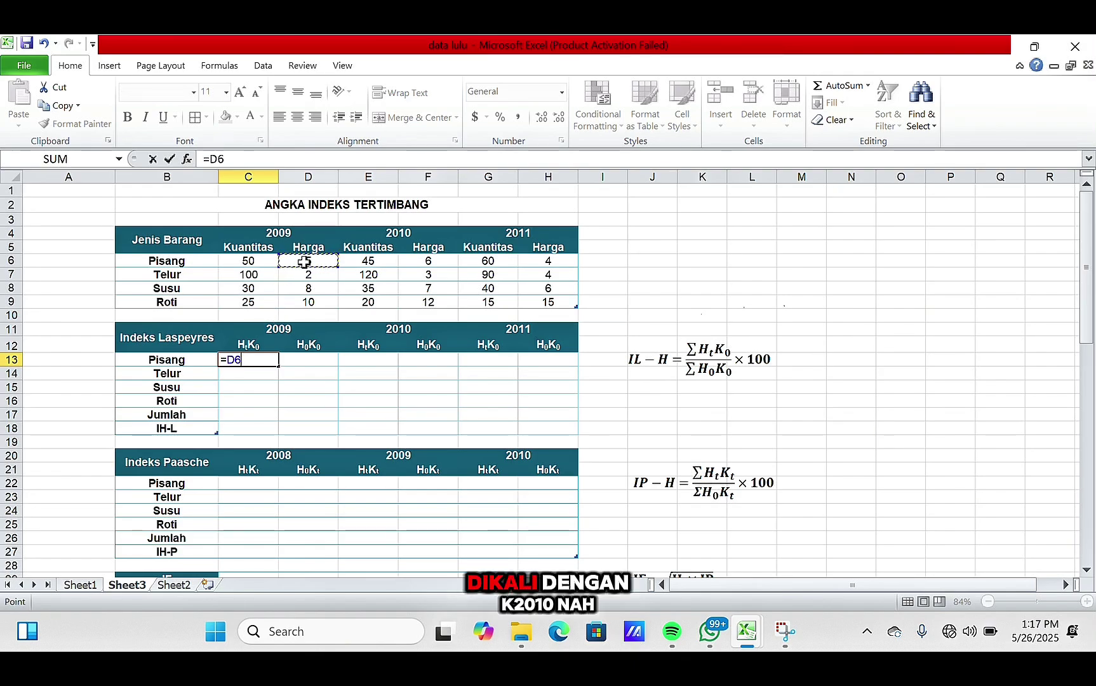
pyautogui.write('*')
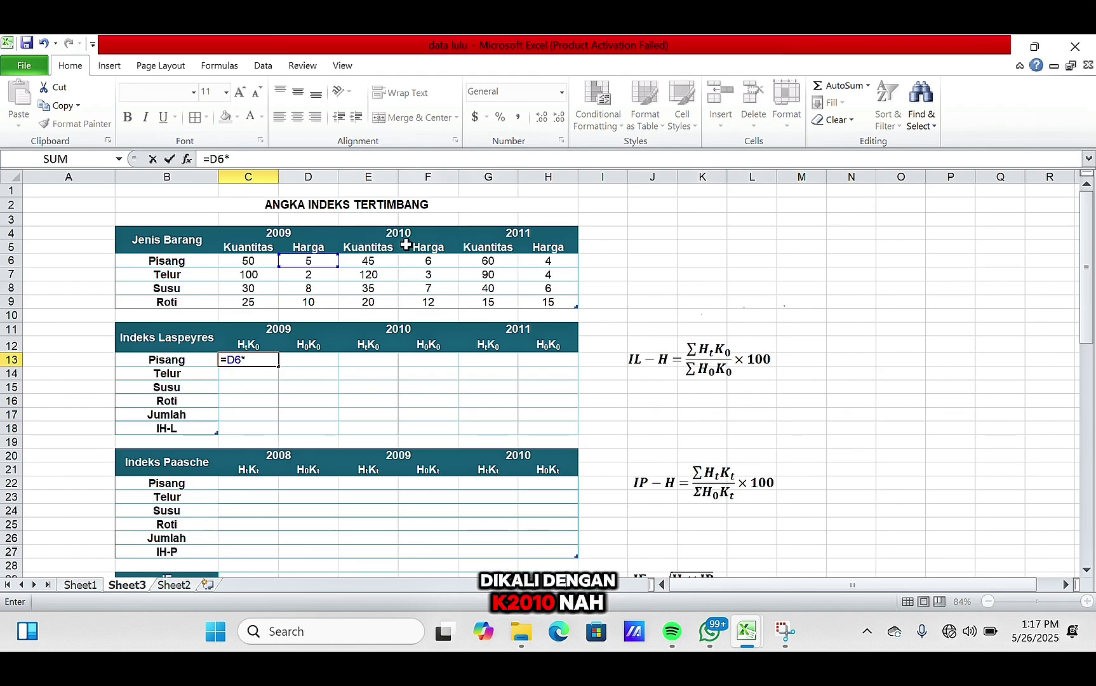
pyautogui.click(368, 261)
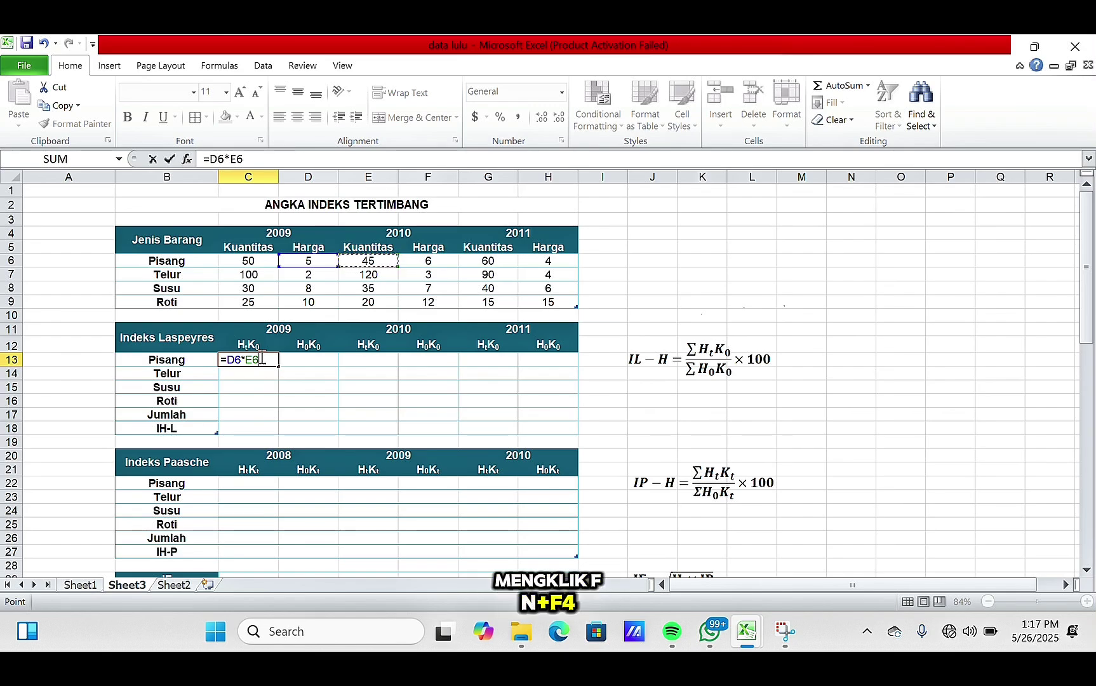
pyautogui.press('F4')
pyautogui.press('F4')
pyautogui.press('F4')
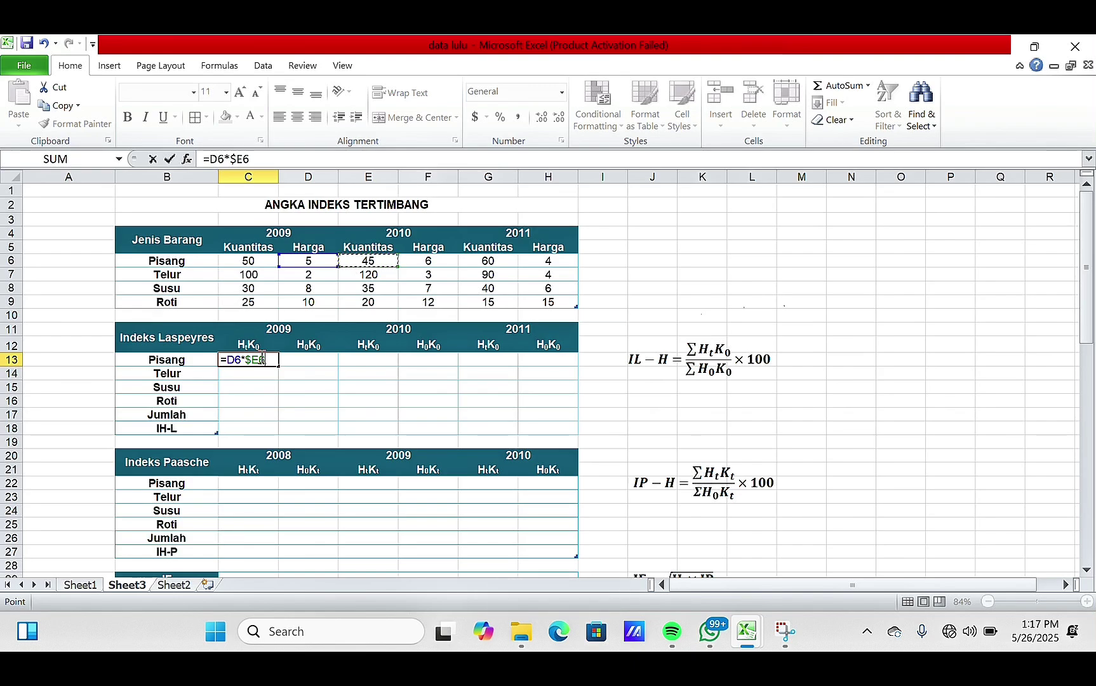
pyautogui.press('Return')
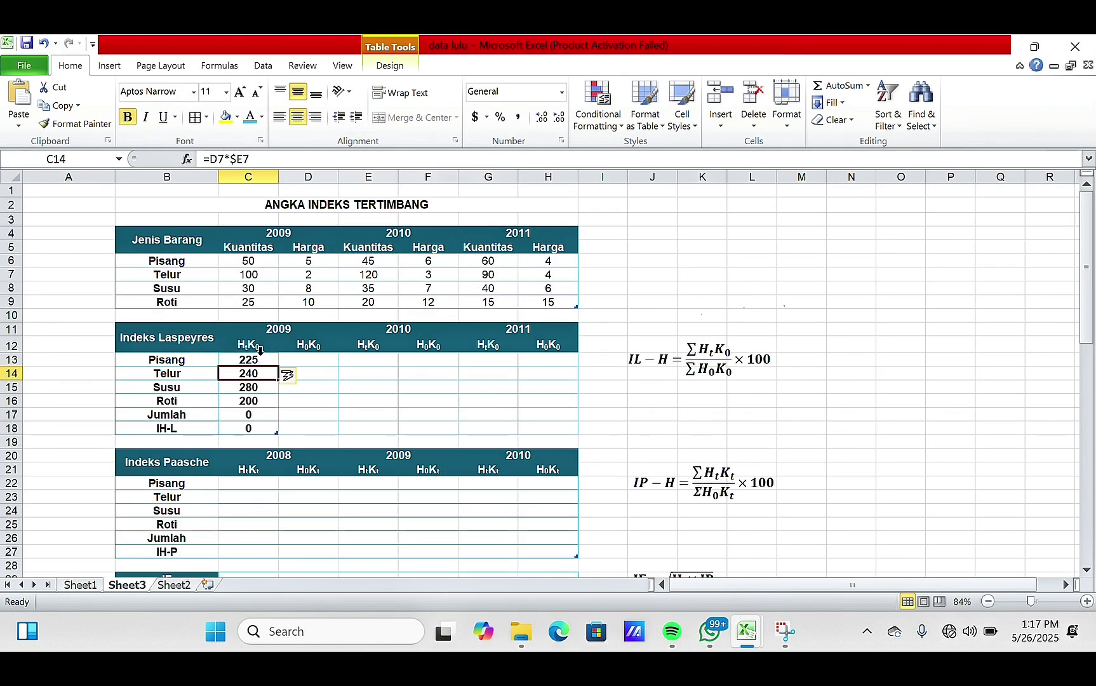
# Copy the Pisang to Roti formulas in C13:C16 into the 2010 and 2011 HtK0 columns, starting at E13 and G13
pyautogui.click(239, 359)
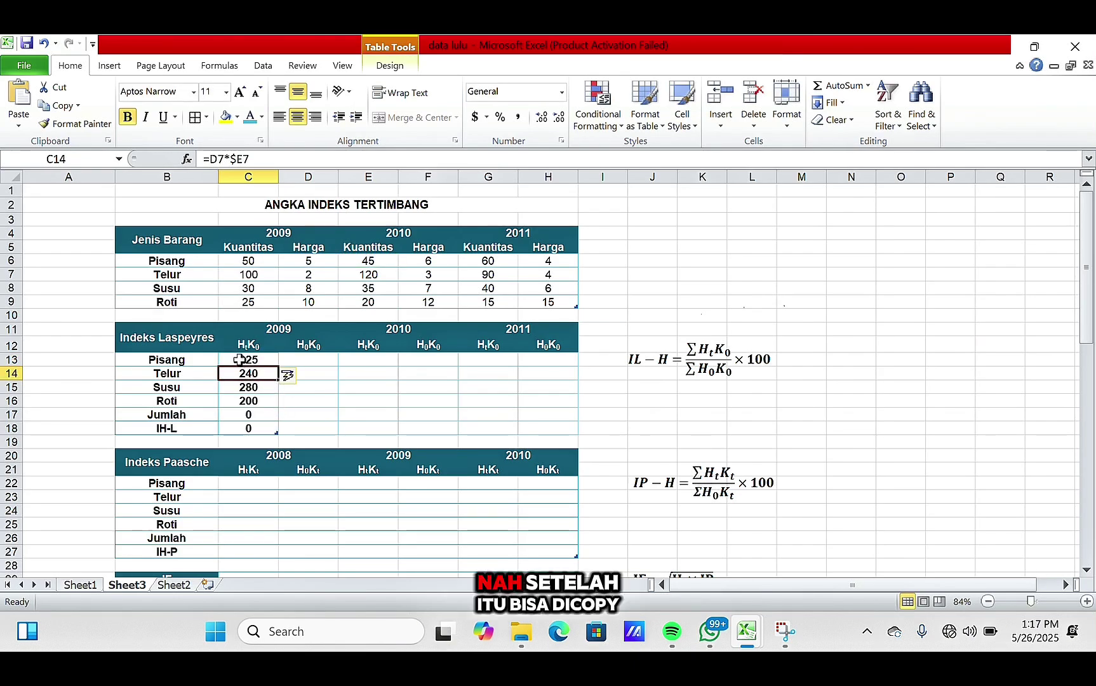
pyautogui.moveTo(238, 359); pyautogui.dragTo(265, 407)
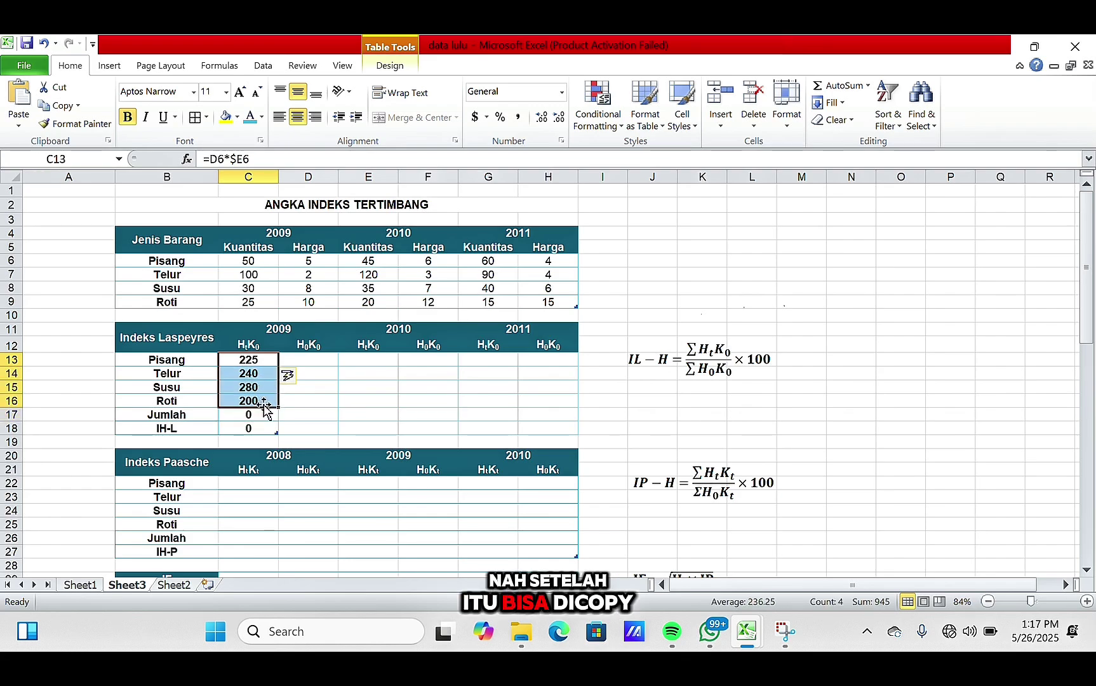
pyautogui.hotkey('ctrl', 'c')
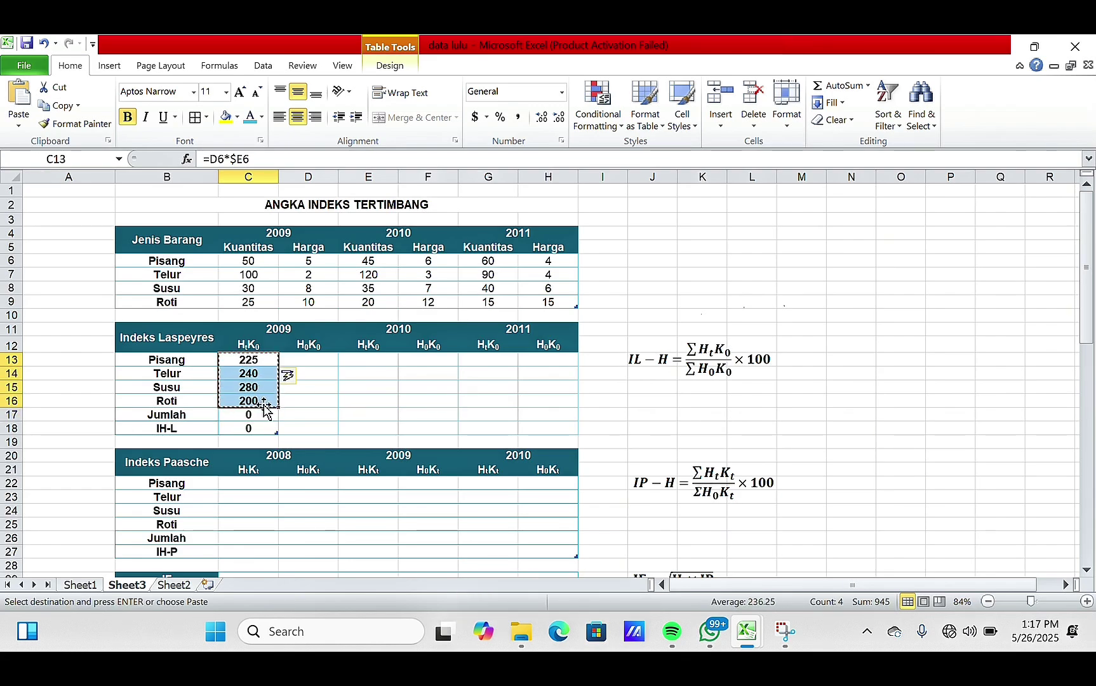
pyautogui.click(372, 359)
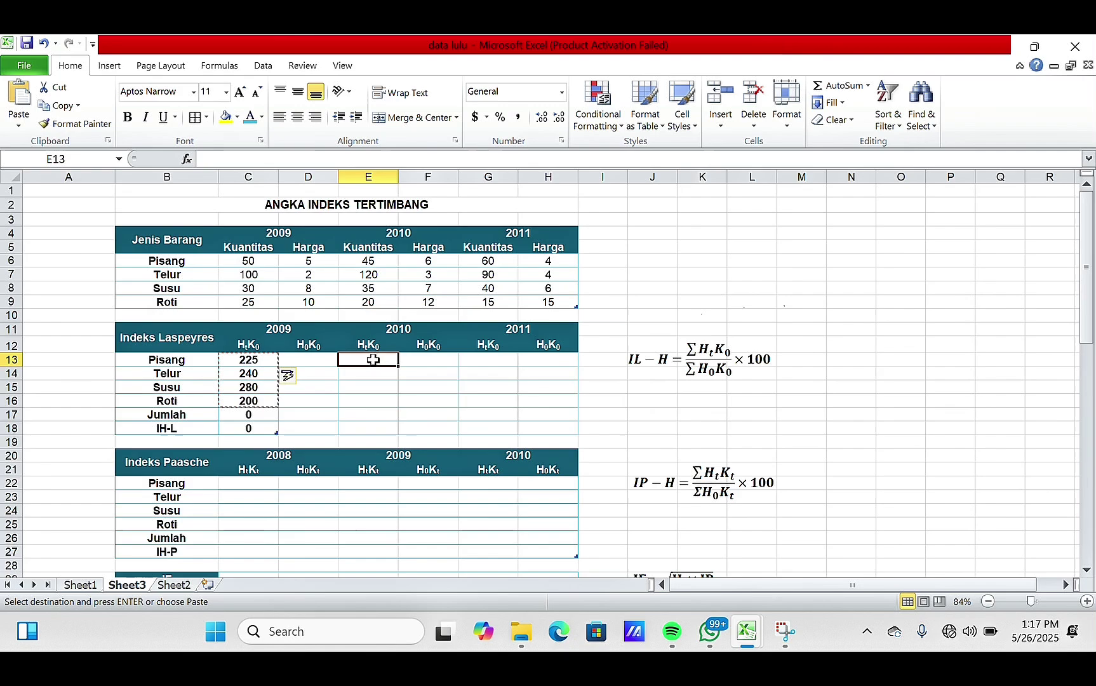
pyautogui.moveTo(373, 359); pyautogui.dragTo(370, 400)
pyautogui.hotkey('ctrl', 'v')
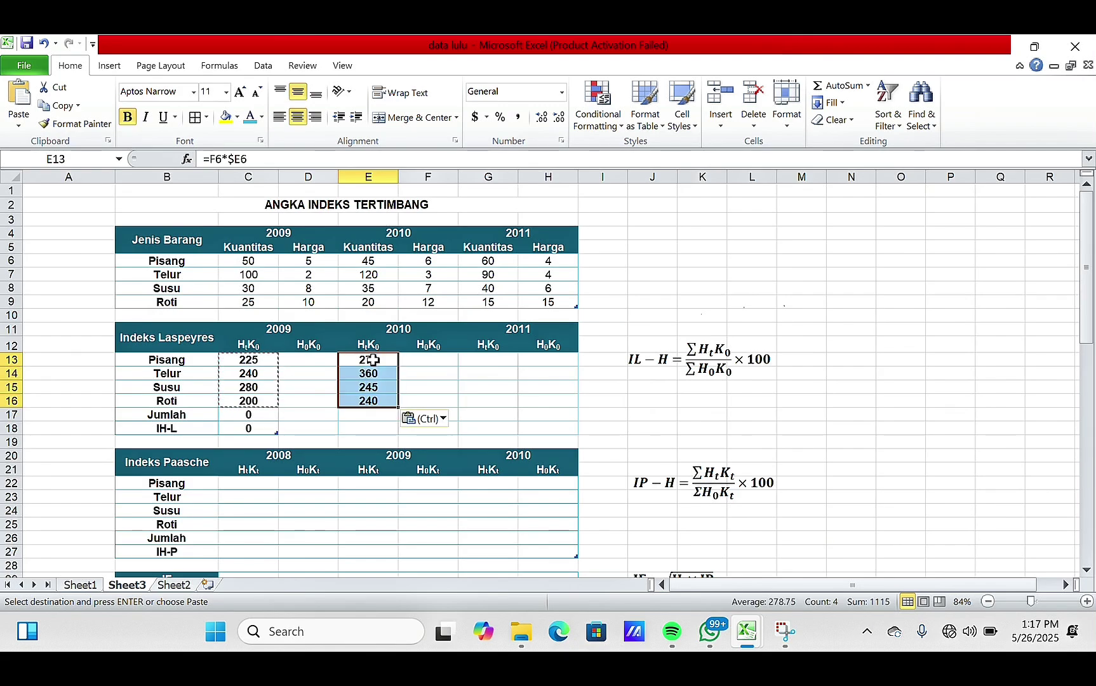
pyautogui.click(489, 360)
pyautogui.hotkey('ctrl', 'v')
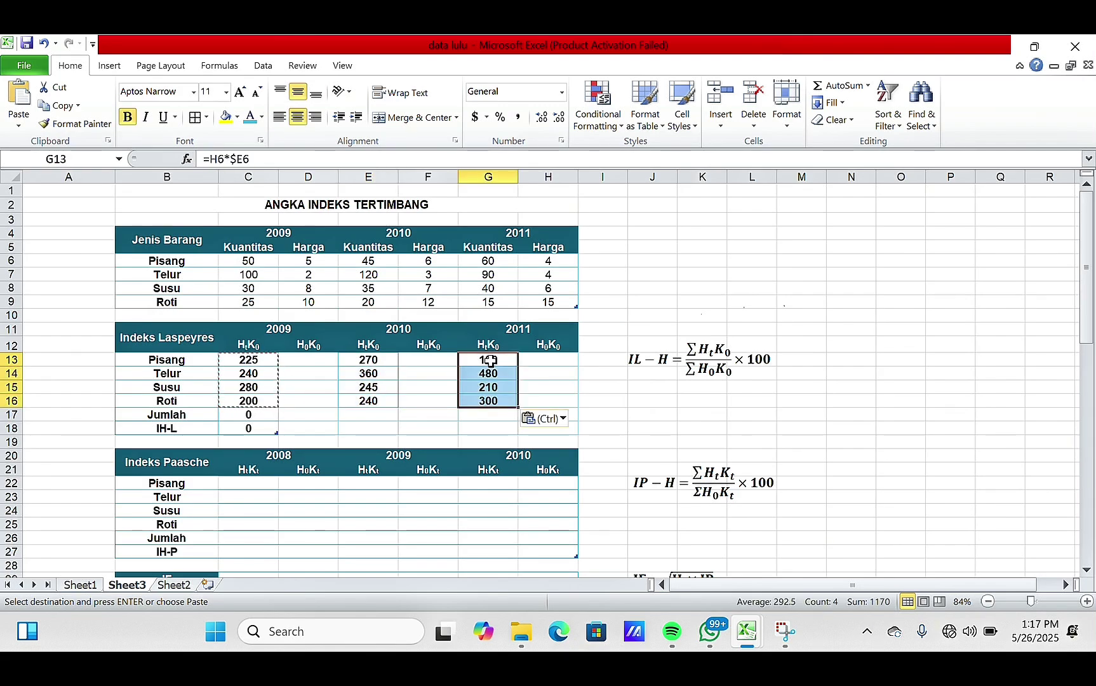
# Fill the 2009 H0K0 column of the Indeks Laspeyres table from D13 with the formula =$F6*$E6, keeping columns F and E fixed
pyautogui.click(309, 362)
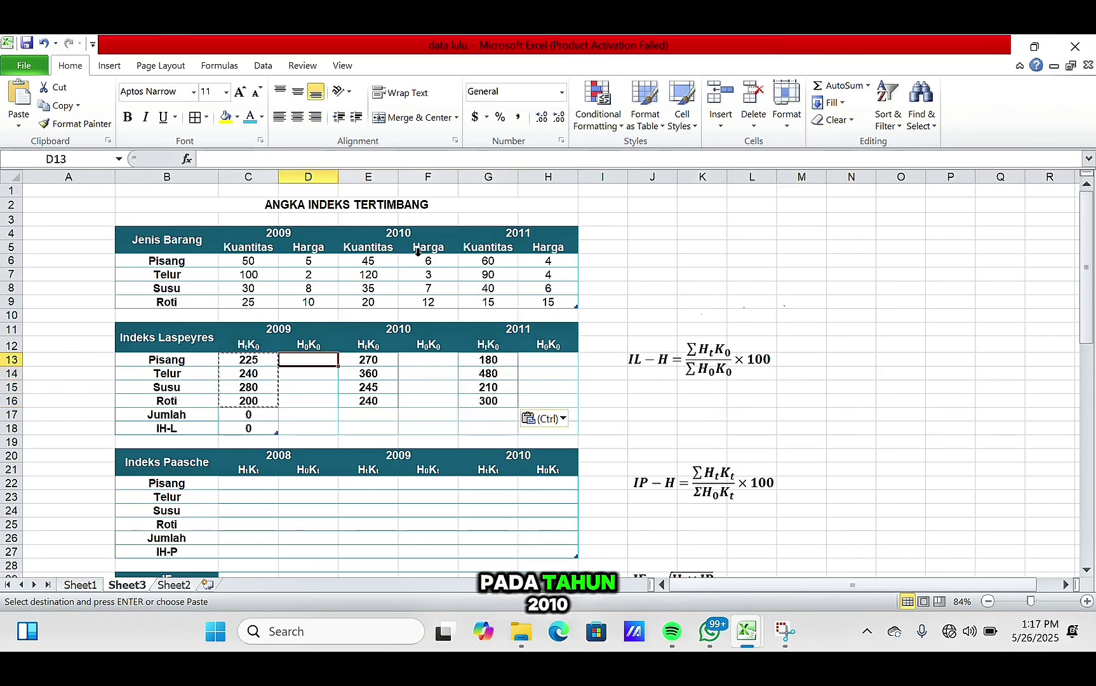
pyautogui.write('=')
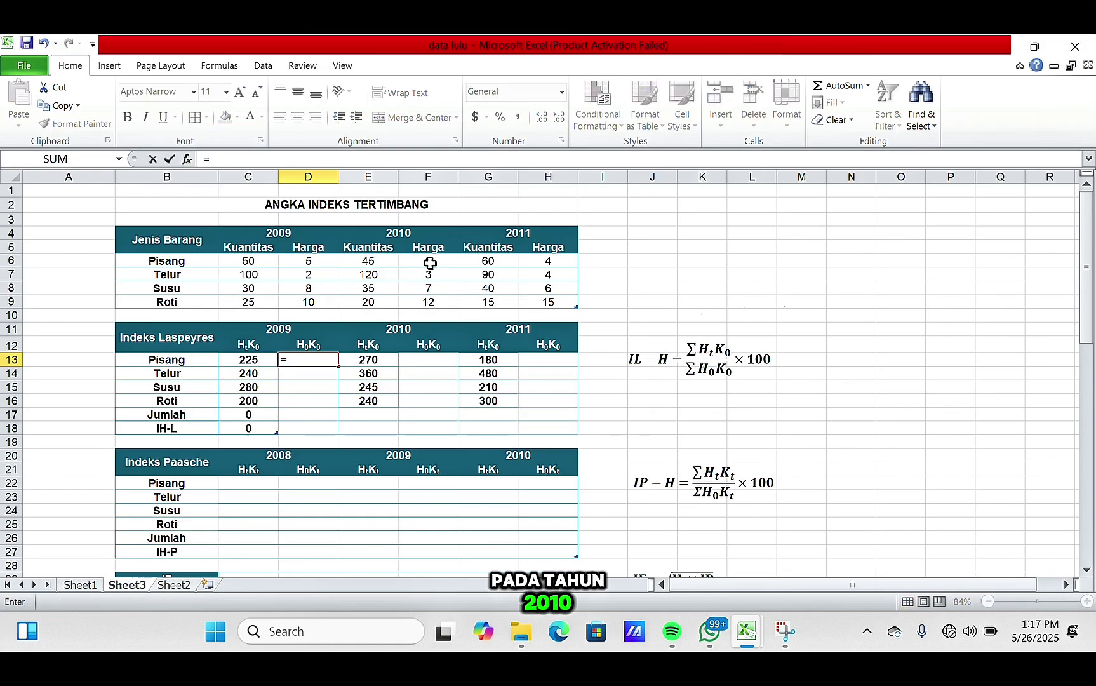
pyautogui.click(429, 262)
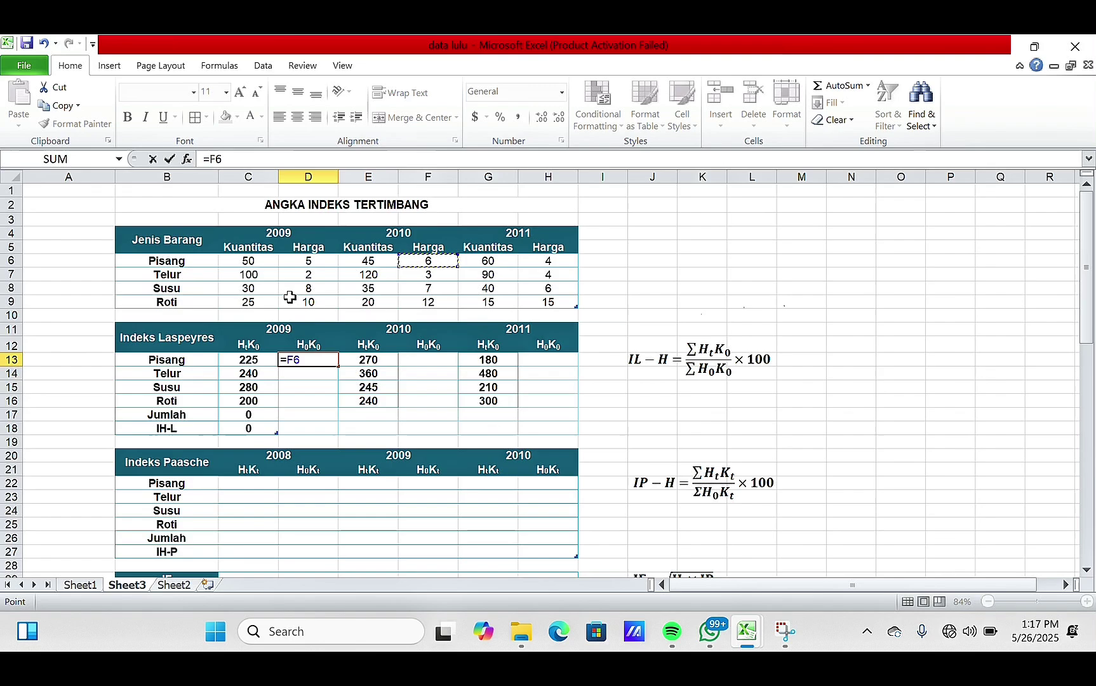
pyautogui.press('F4')
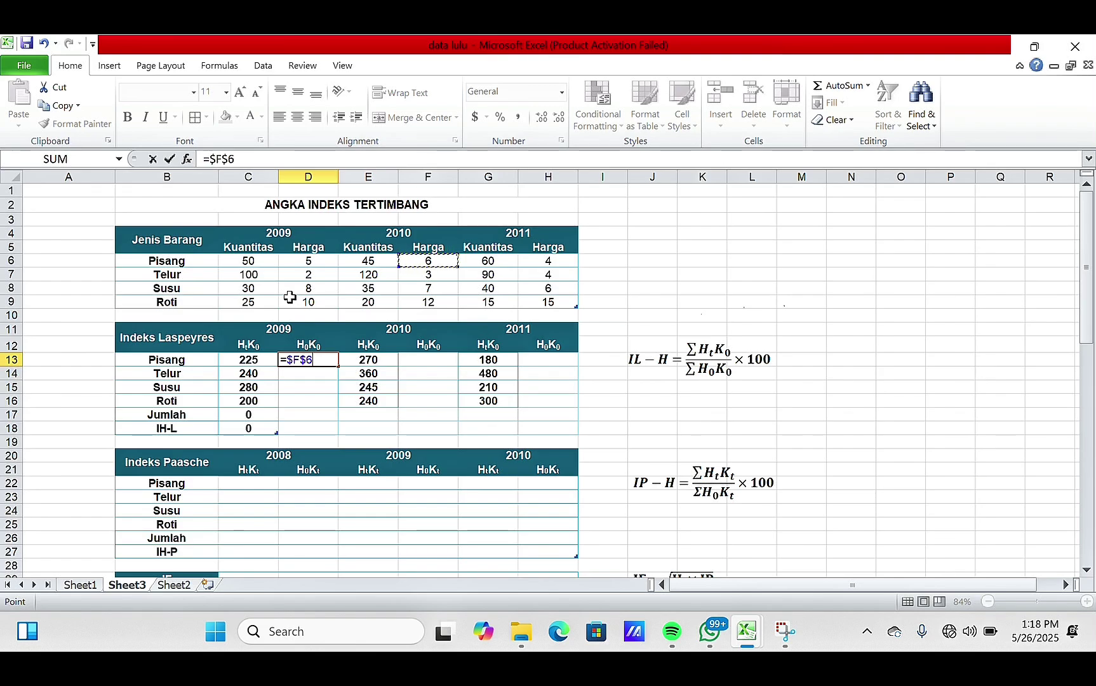
pyautogui.press('F4')
pyautogui.press('F4')
pyautogui.write('*')
pyautogui.click(365, 262)
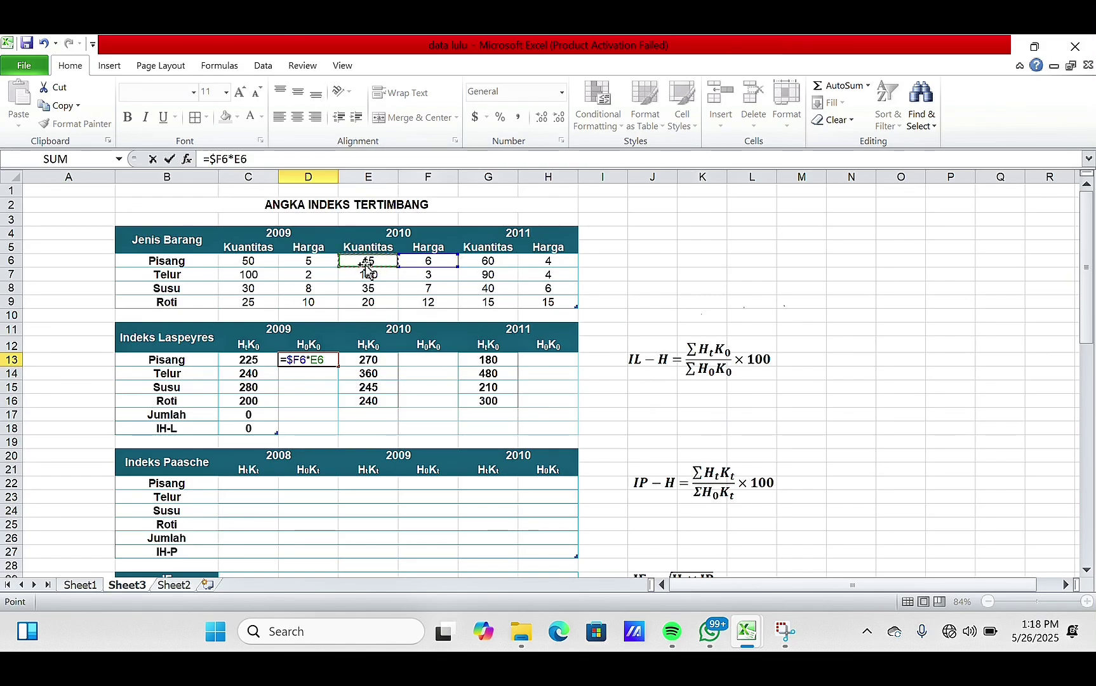
pyautogui.press('F4')
pyautogui.press('F4')
pyautogui.press('Return')
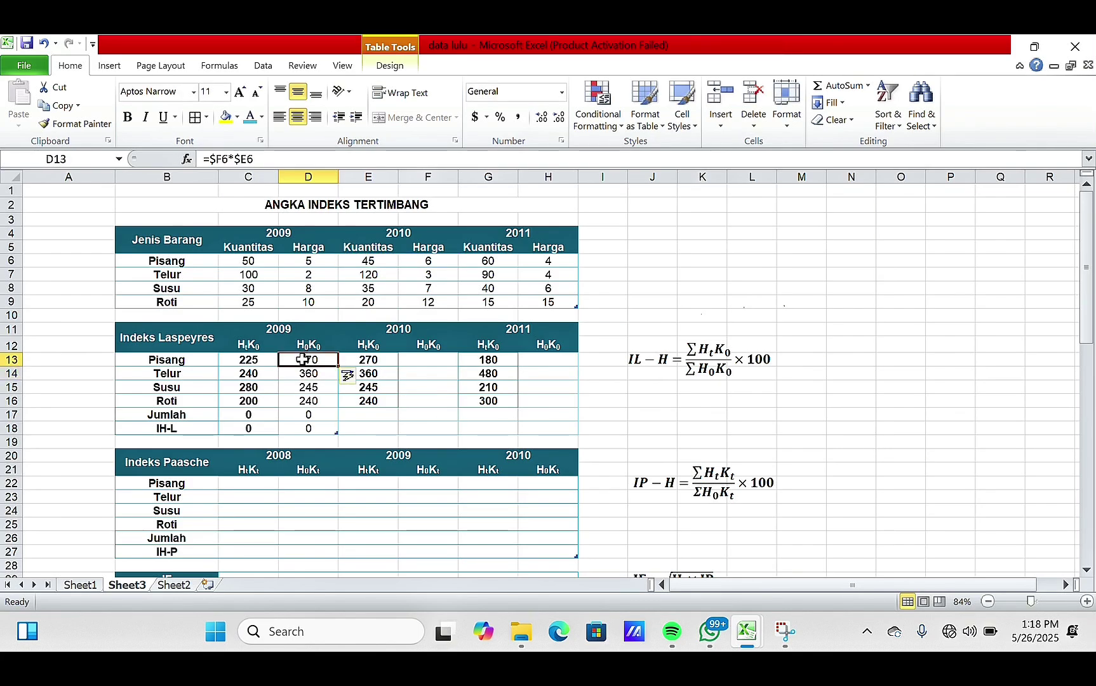
# Copy the Pisang to Roti formulas in D13:D16 into the 2010 and 2011 H0K0 columns, starting at F13 and H13
pyautogui.moveTo(302, 359); pyautogui.dragTo(312, 400)
pyautogui.hotkey('ctrl', 'c')
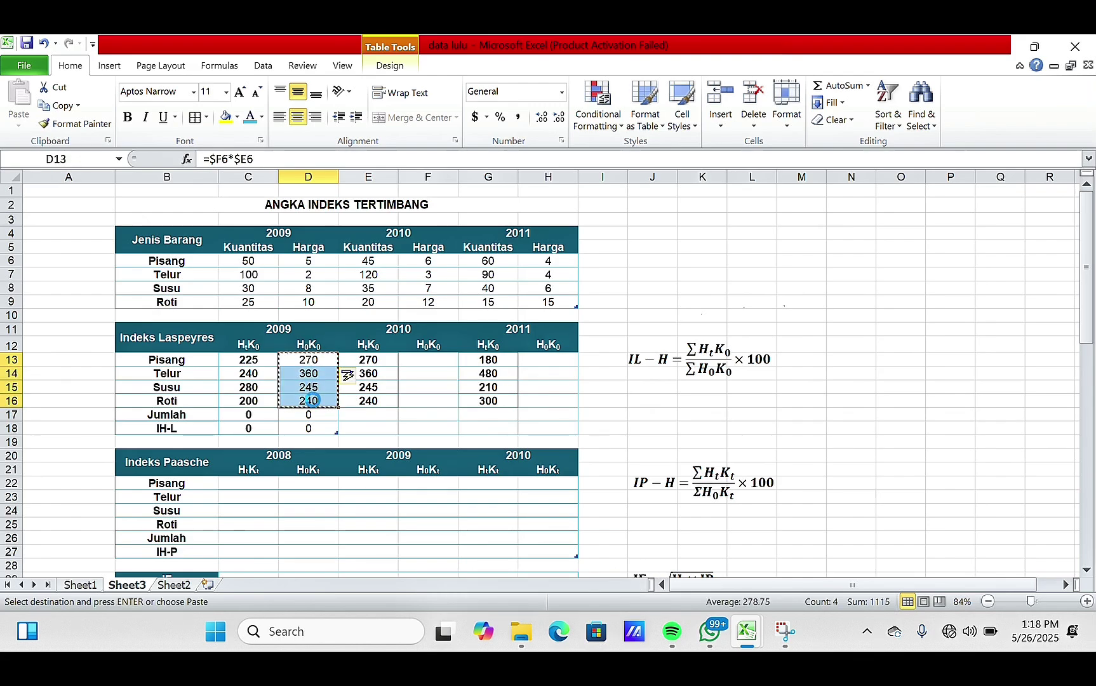
pyautogui.click(428, 356)
pyautogui.hotkey('ctrl', 'v')
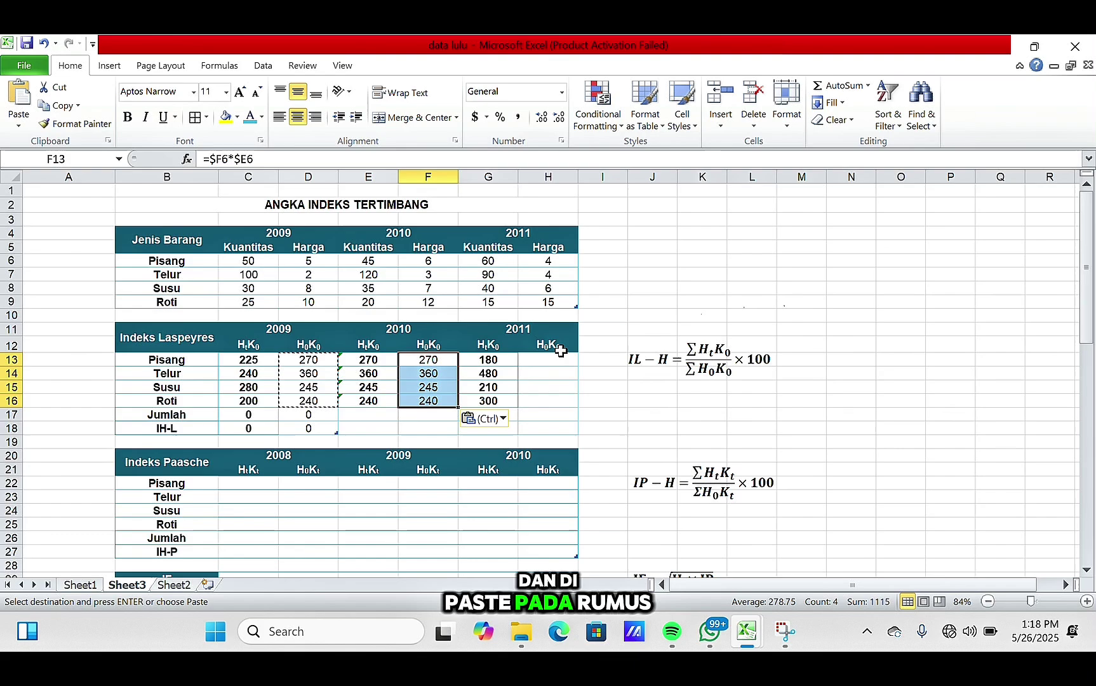
pyautogui.click(539, 361)
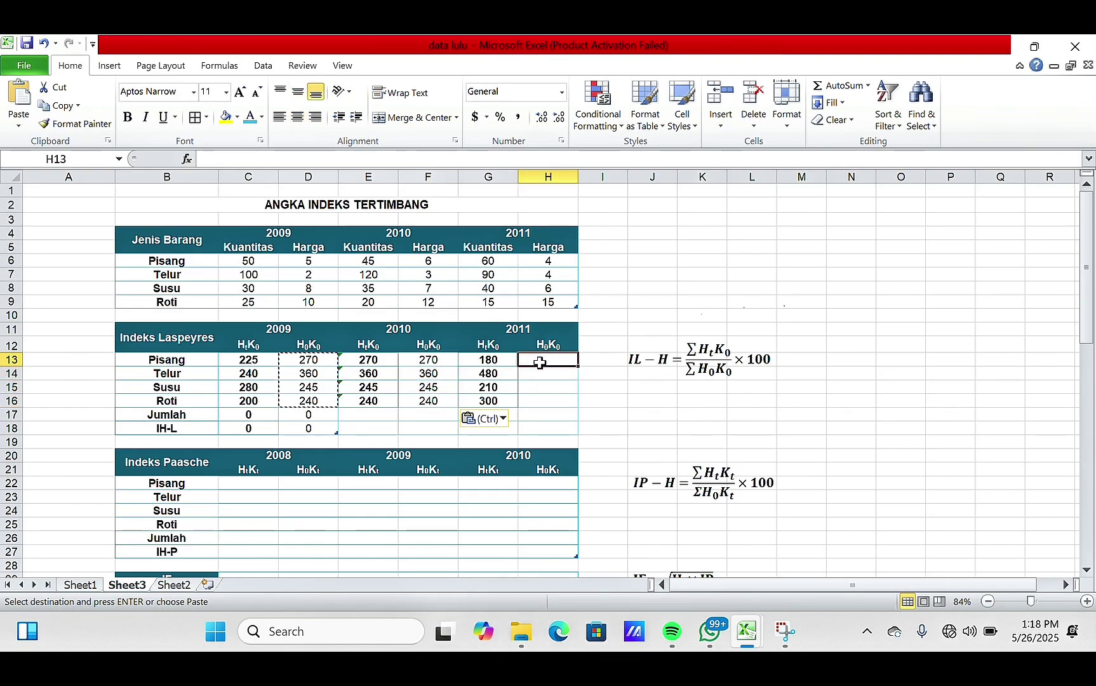
pyautogui.hotkey('ctrl', 'v')
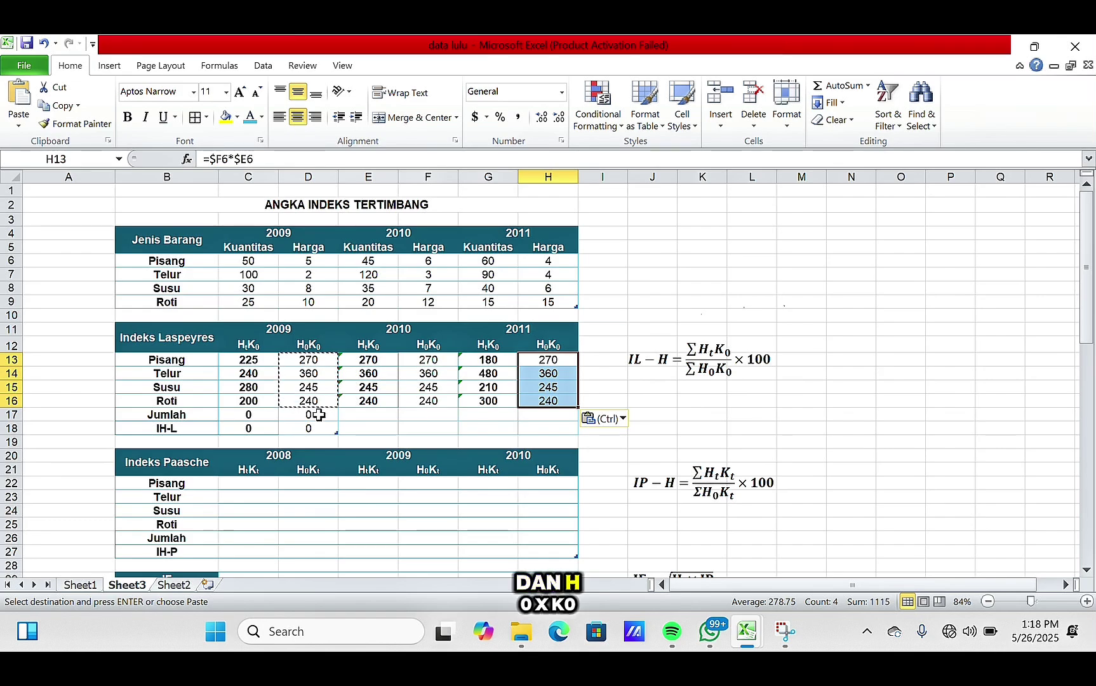
pyautogui.click(238, 417)
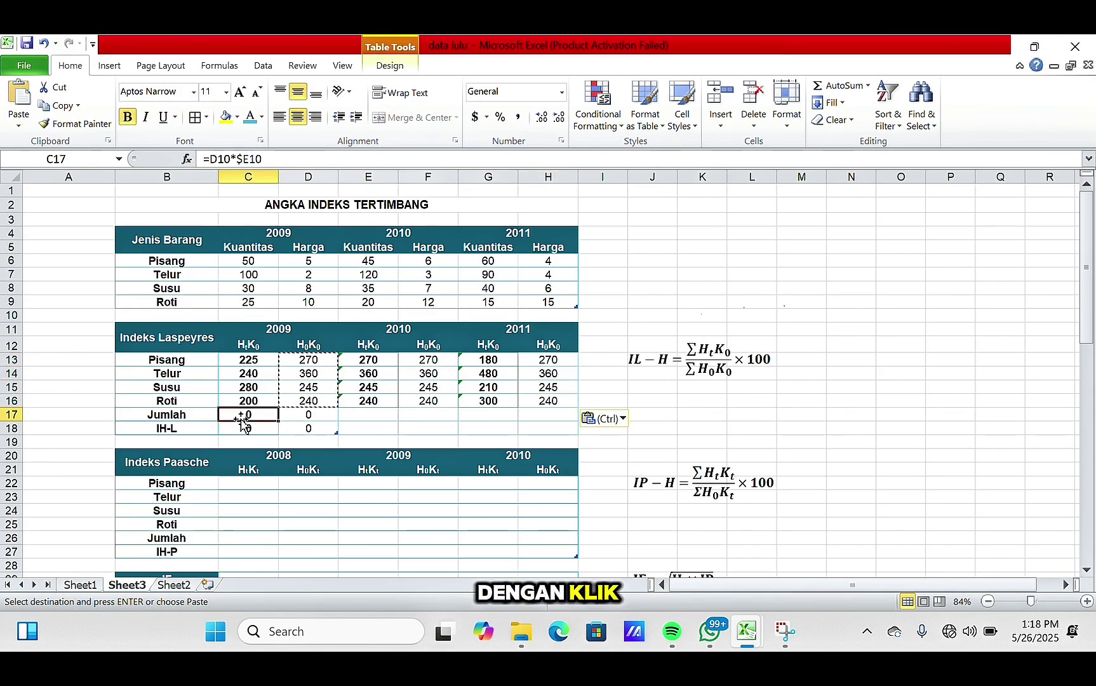
pyautogui.write('=')
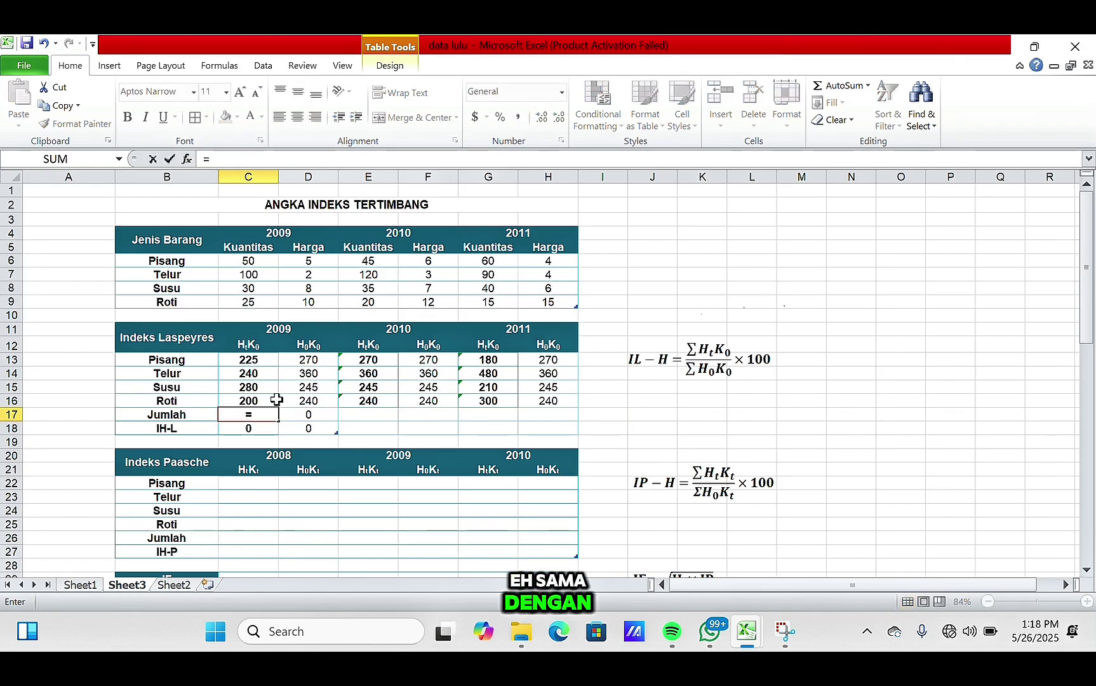
pyautogui.click(858, 89)
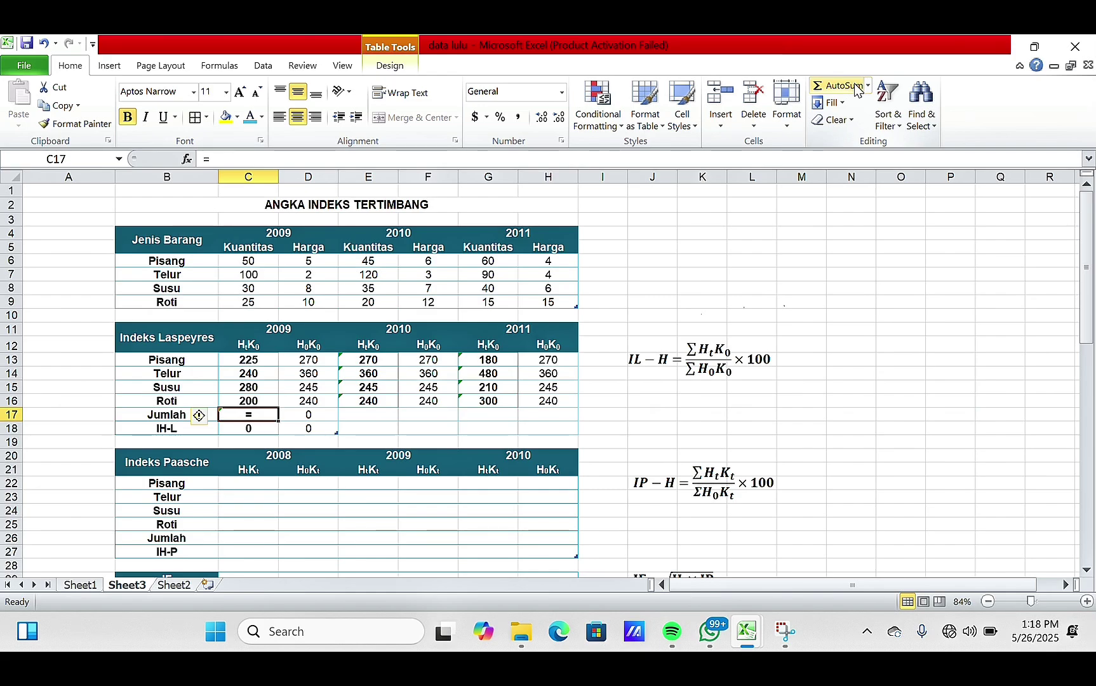
pyautogui.click(857, 89)
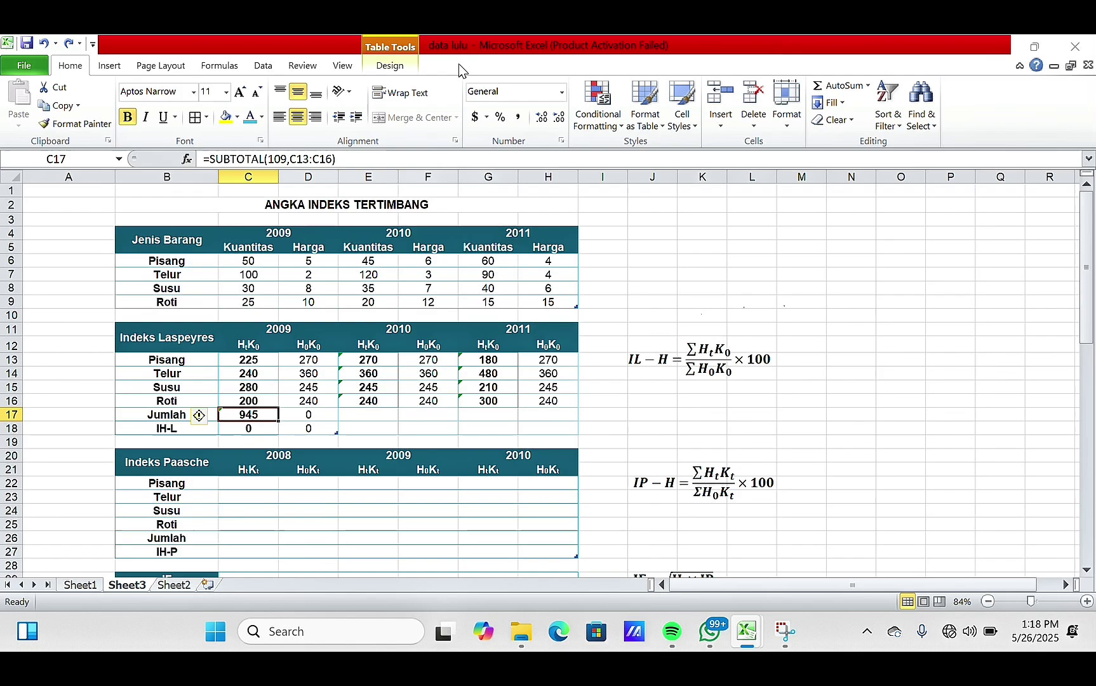
pyautogui.press('Delete')
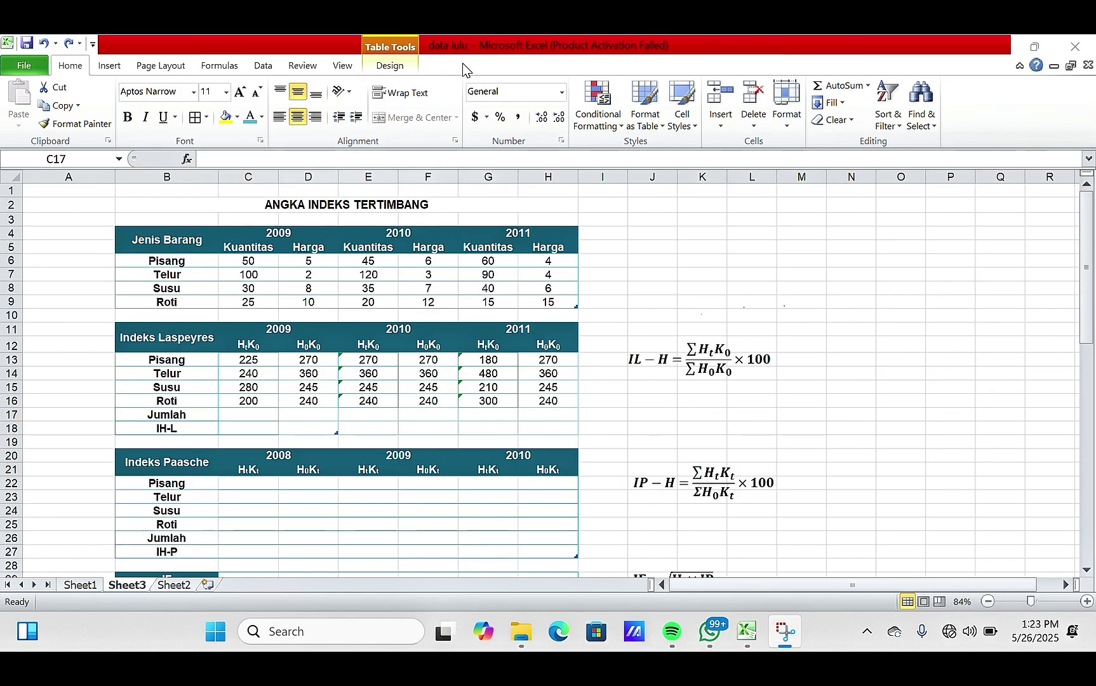
# Sum C13:C16 in the Jumlah cell C17 of the Indeks Laspeyres table with AutoSum and extend the total across to H17
pyautogui.click(245, 412)
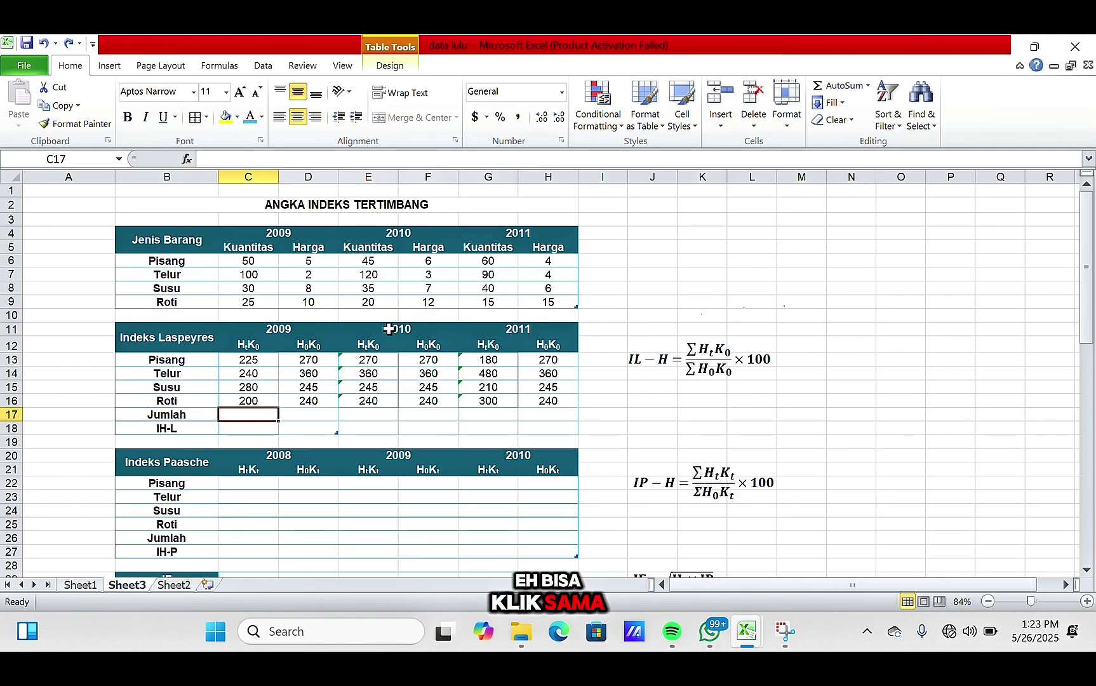
pyautogui.write('=')
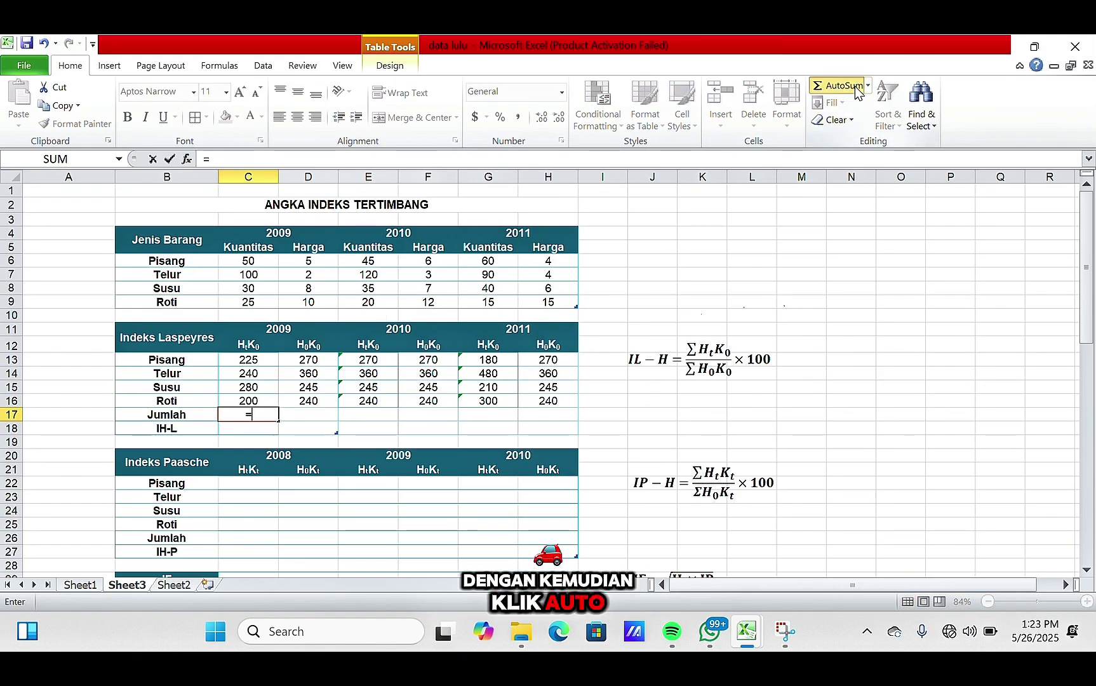
pyautogui.click(866, 86)
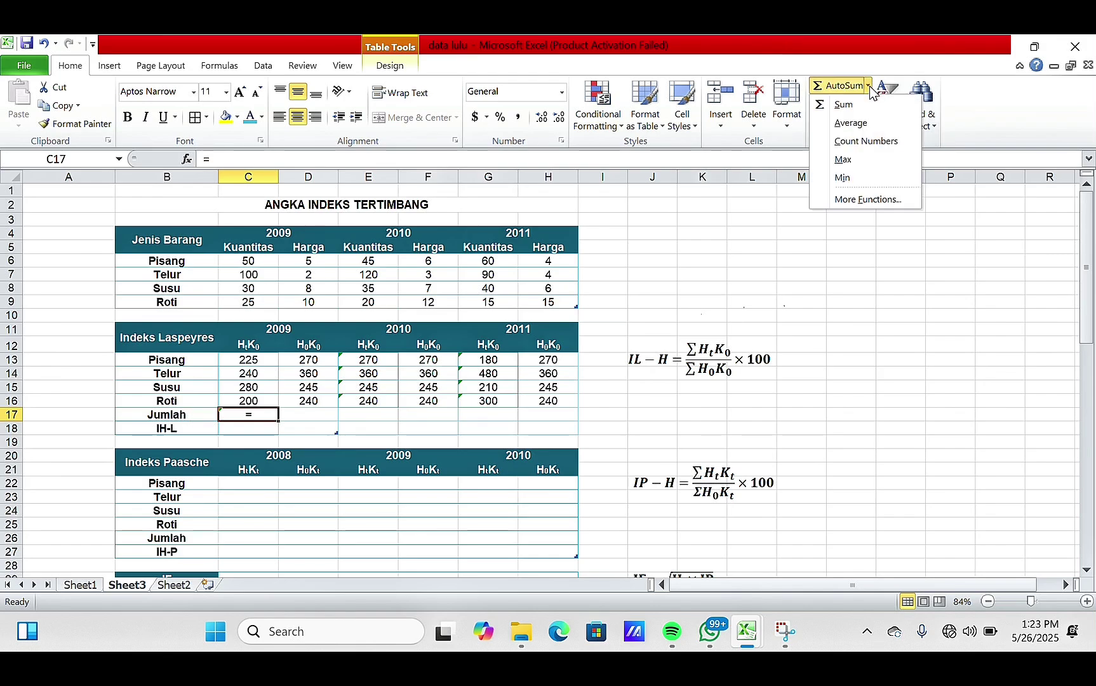
pyautogui.click(858, 106)
pyautogui.click(859, 107)
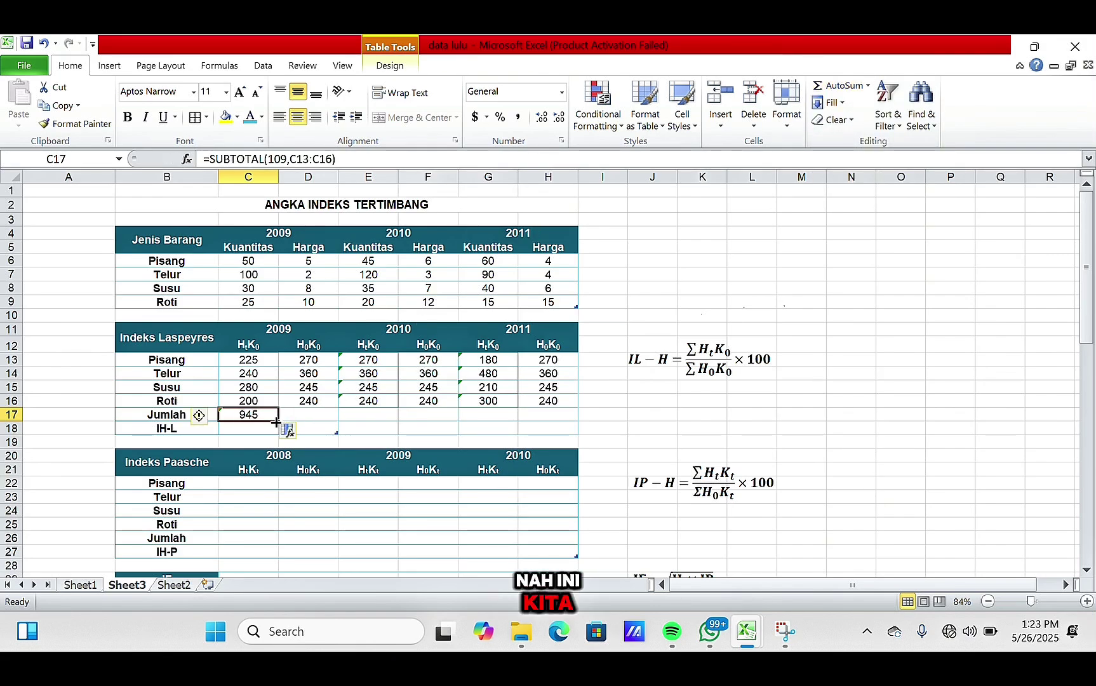
pyautogui.moveTo(276, 419); pyautogui.dragTo(552, 414)
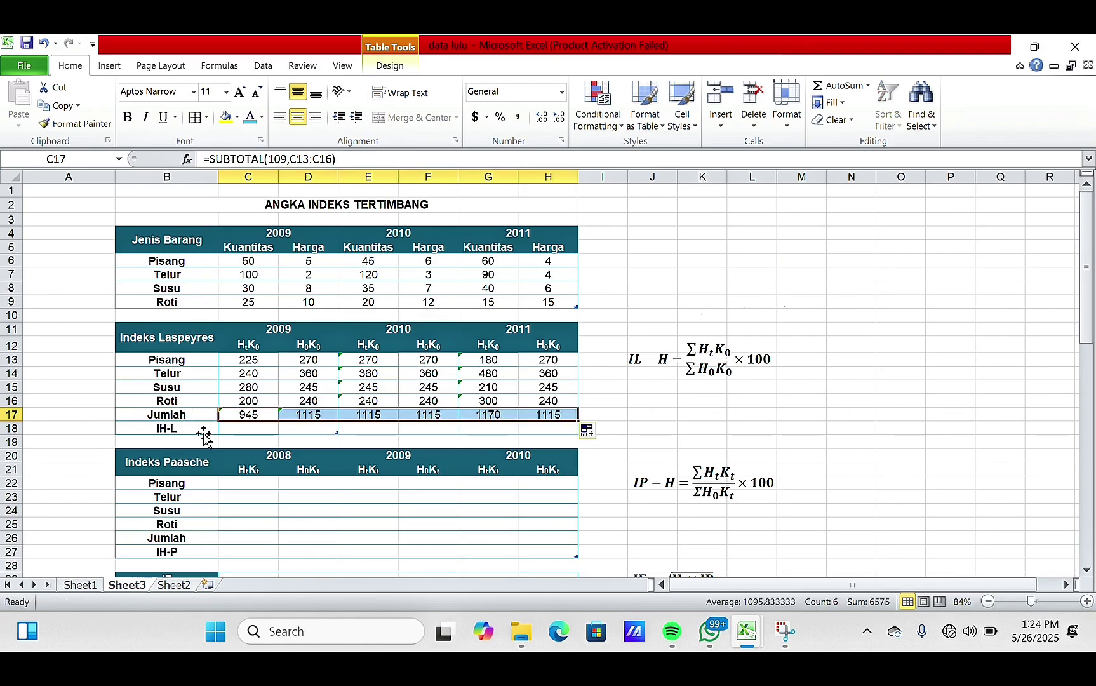
# Calculate the 2009 Laspeyres index in the IH-L cell D18 with the formula =(C17/D17)*100
pyautogui.click(292, 428)
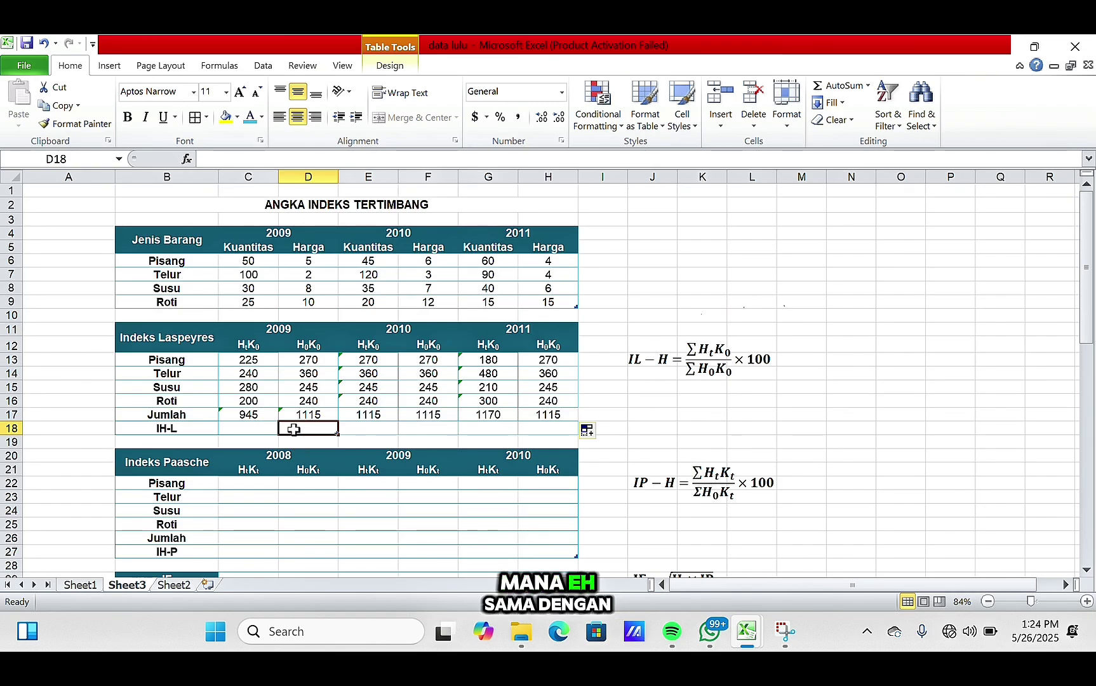
pyautogui.write('=')
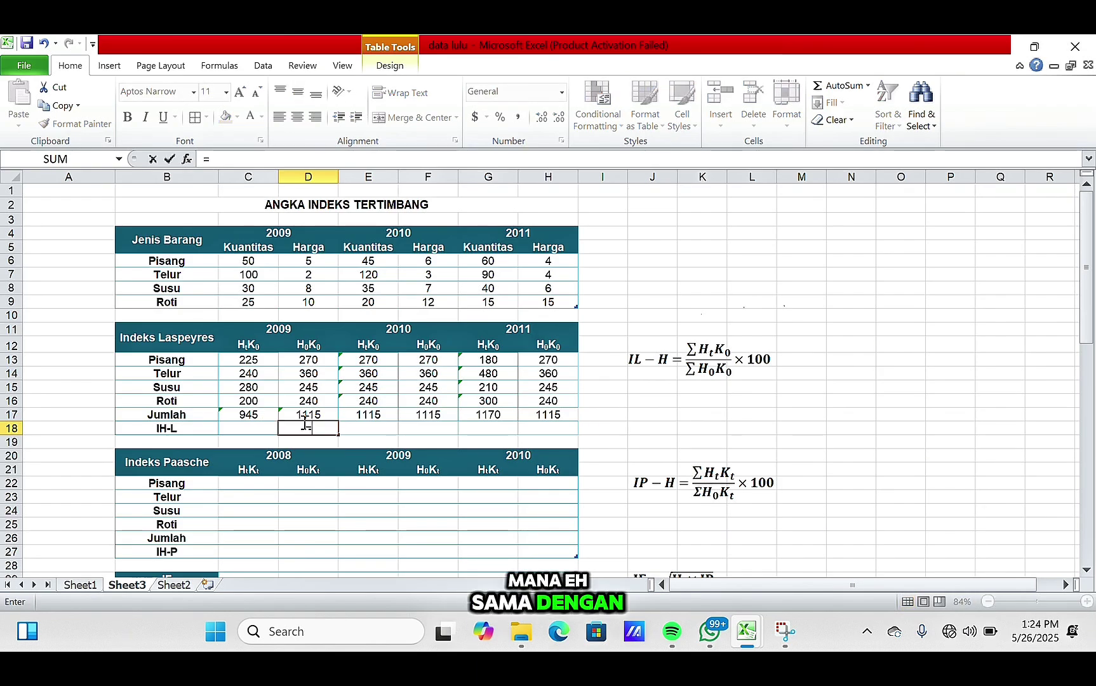
pyautogui.click(251, 414)
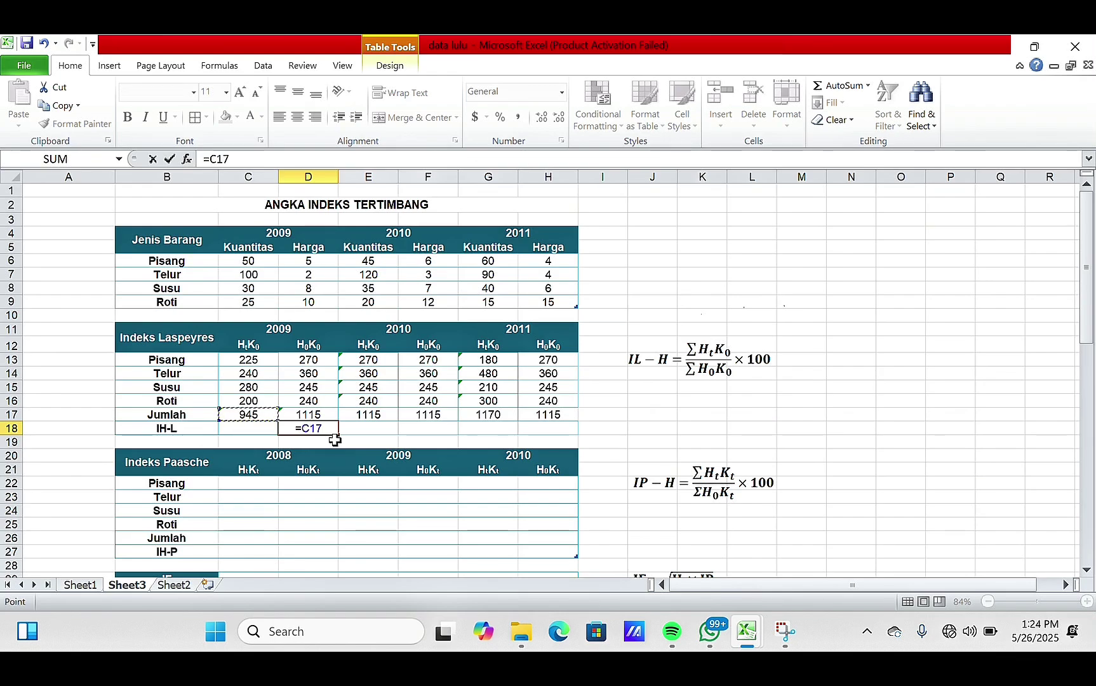
pyautogui.press('Left')
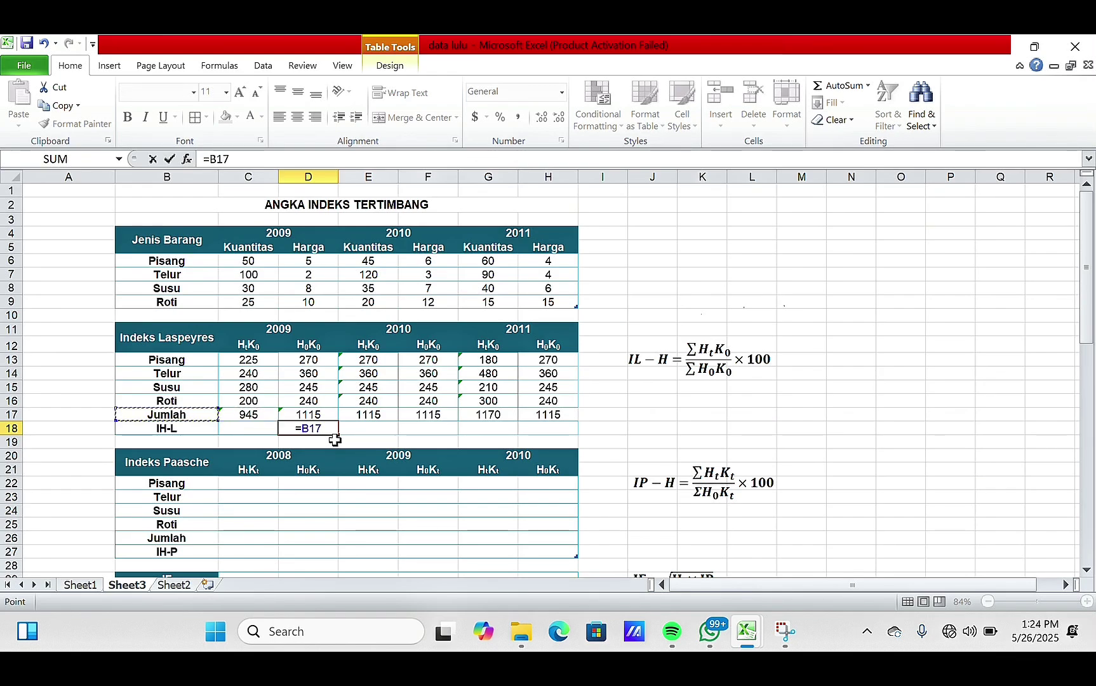
pyautogui.press('BackSpace')
pyautogui.press('BackSpace')
pyautogui.press('BackSpace')
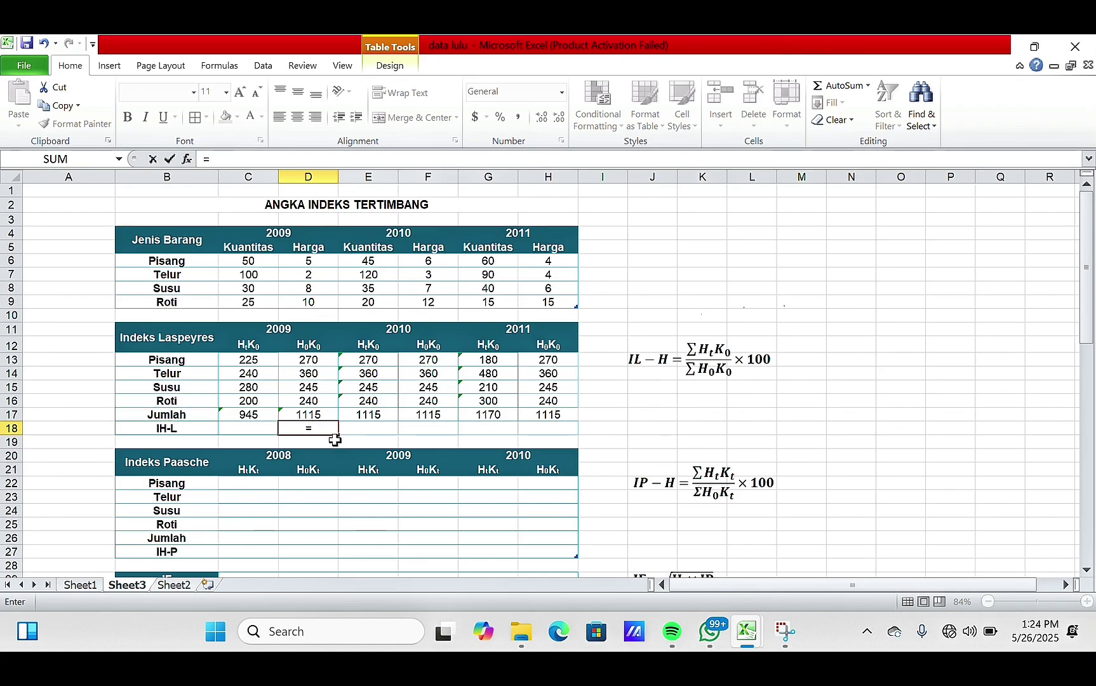
pyautogui.write('(')
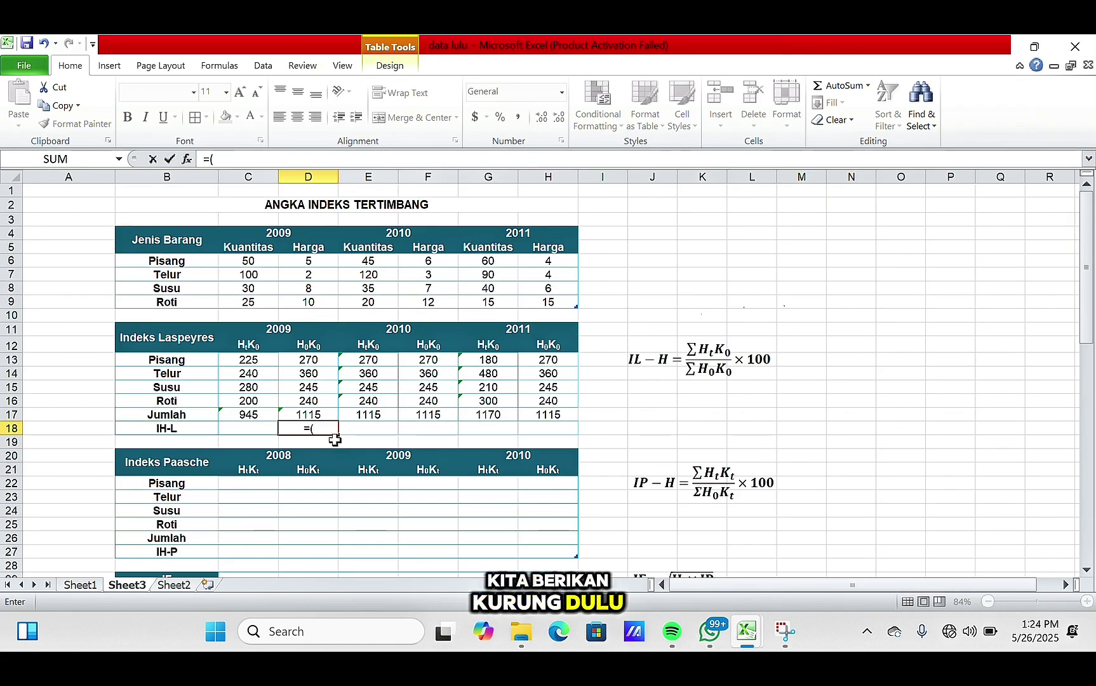
pyautogui.click(262, 414)
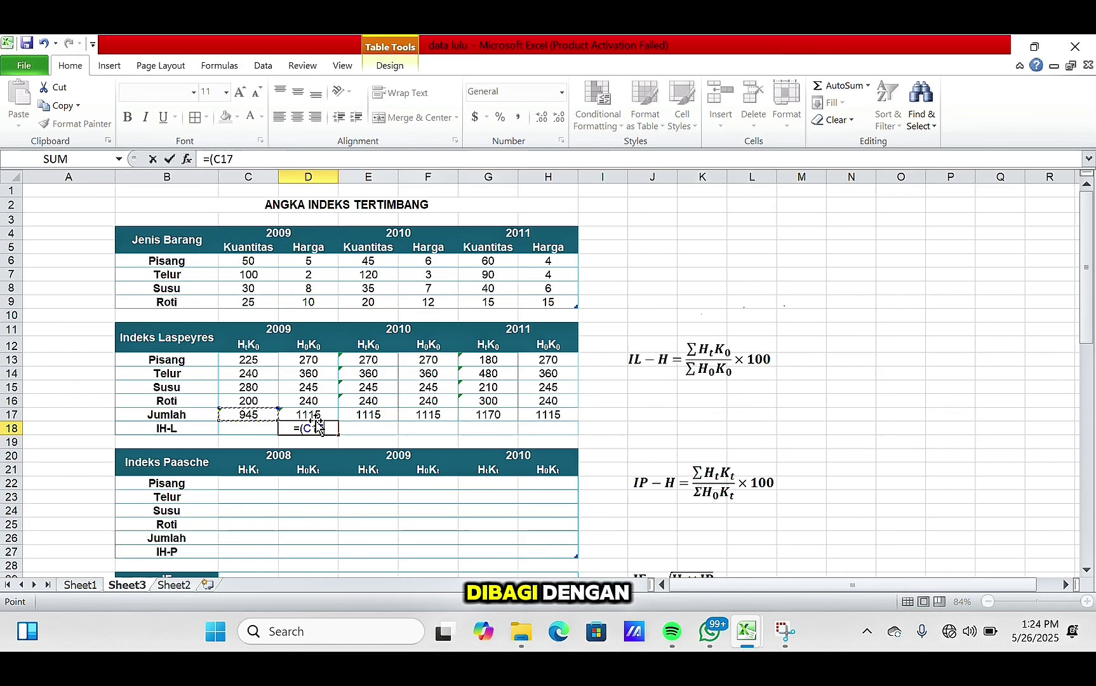
pyautogui.write('/')
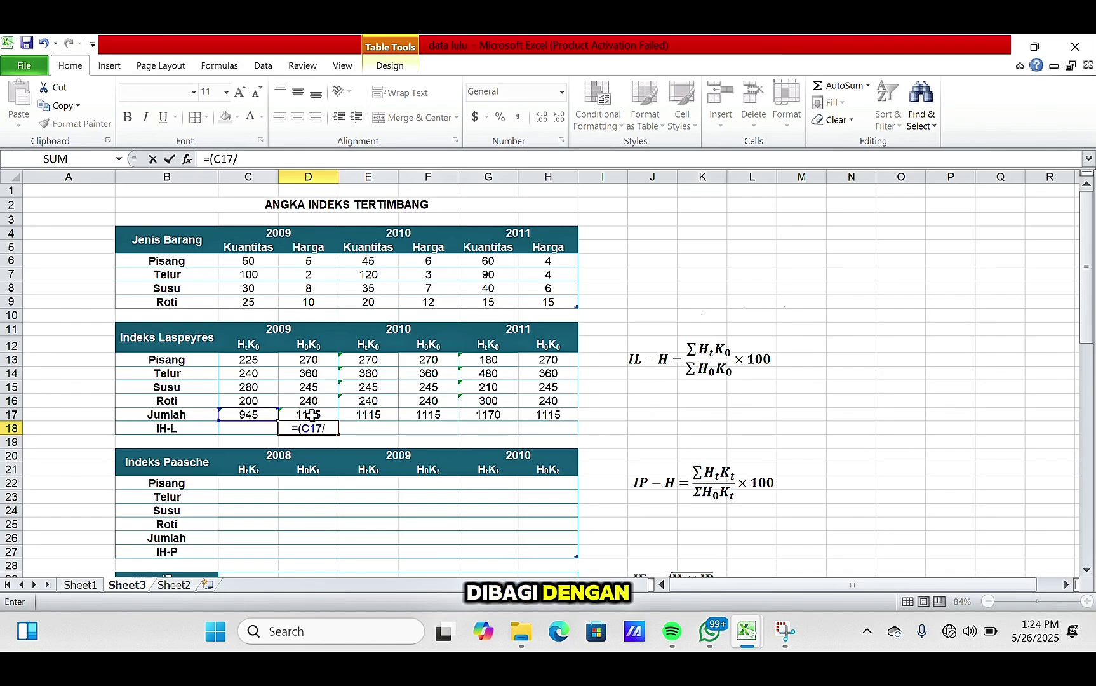
pyautogui.click(312, 415)
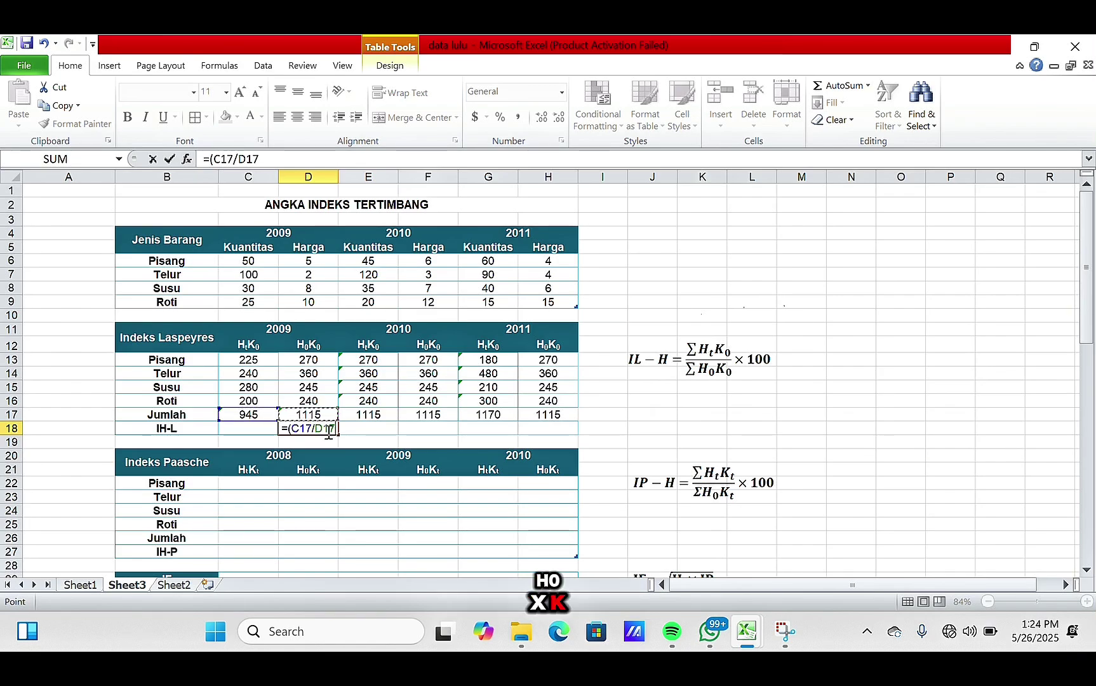
pyautogui.write(')')
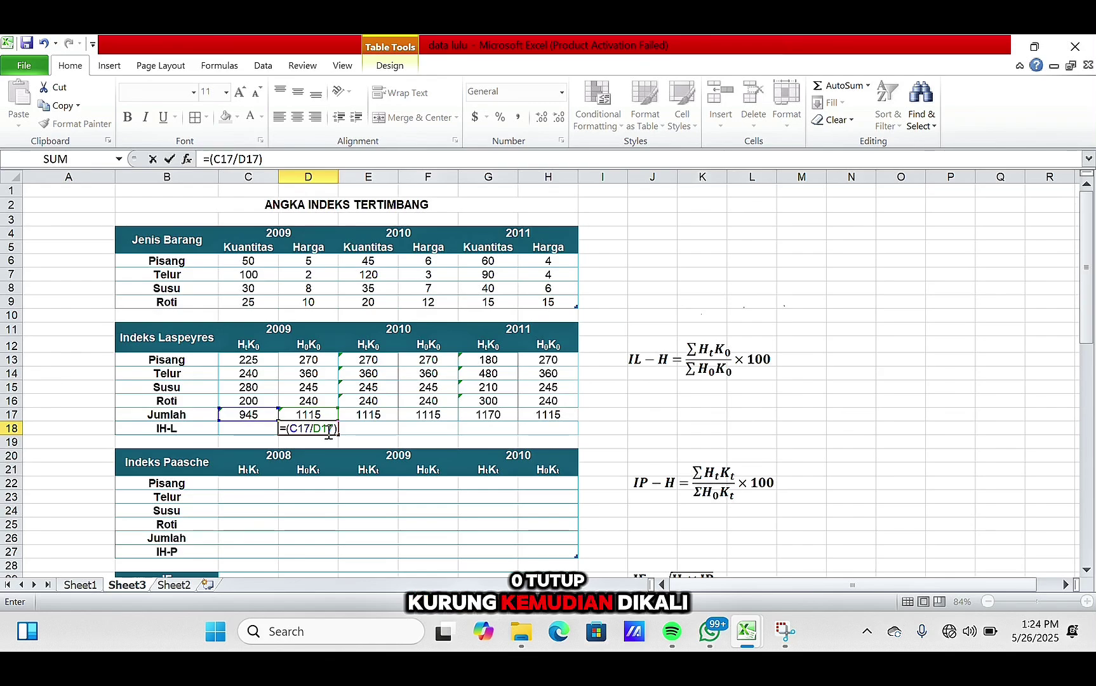
pyautogui.write('*1')
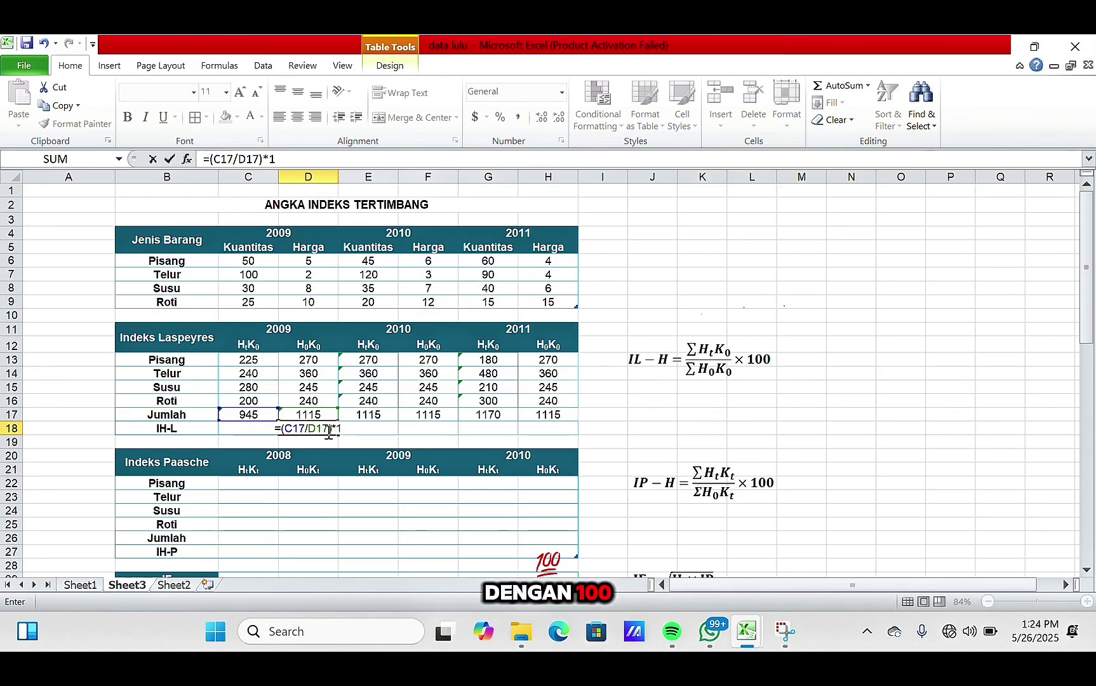
pyautogui.write('00')
pyautogui.press('Return')
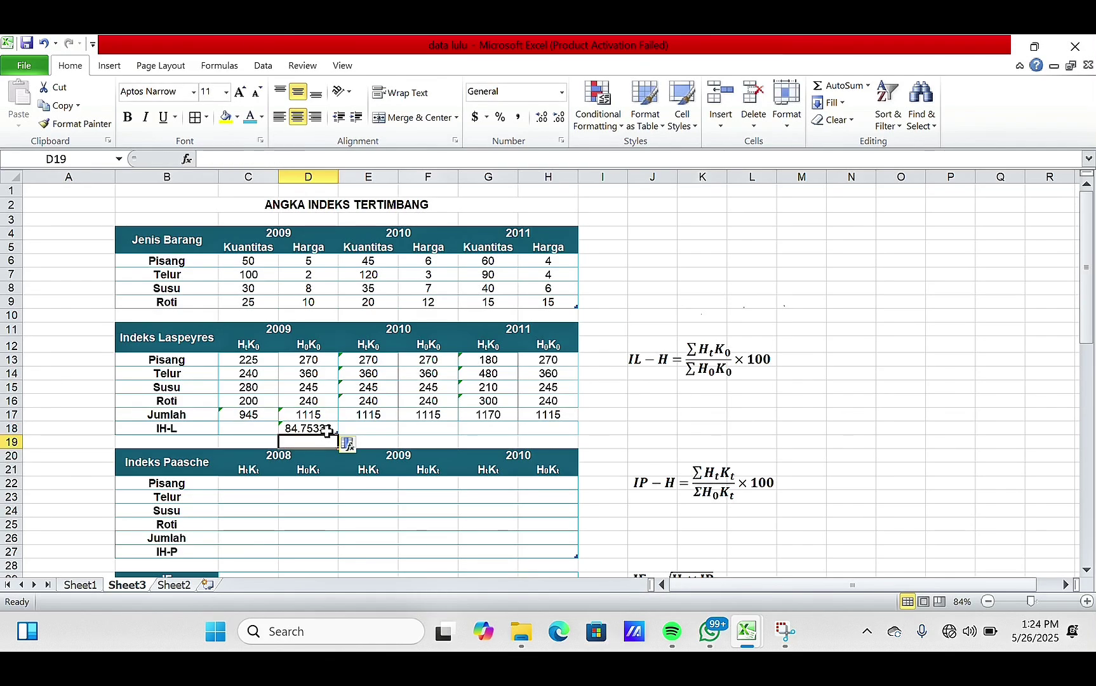
# Calculate the 2010 Laspeyres index in the IH-L cell F18 with the formula =(E17/F17)*100
pyautogui.click(429, 430)
pyautogui.write('=')
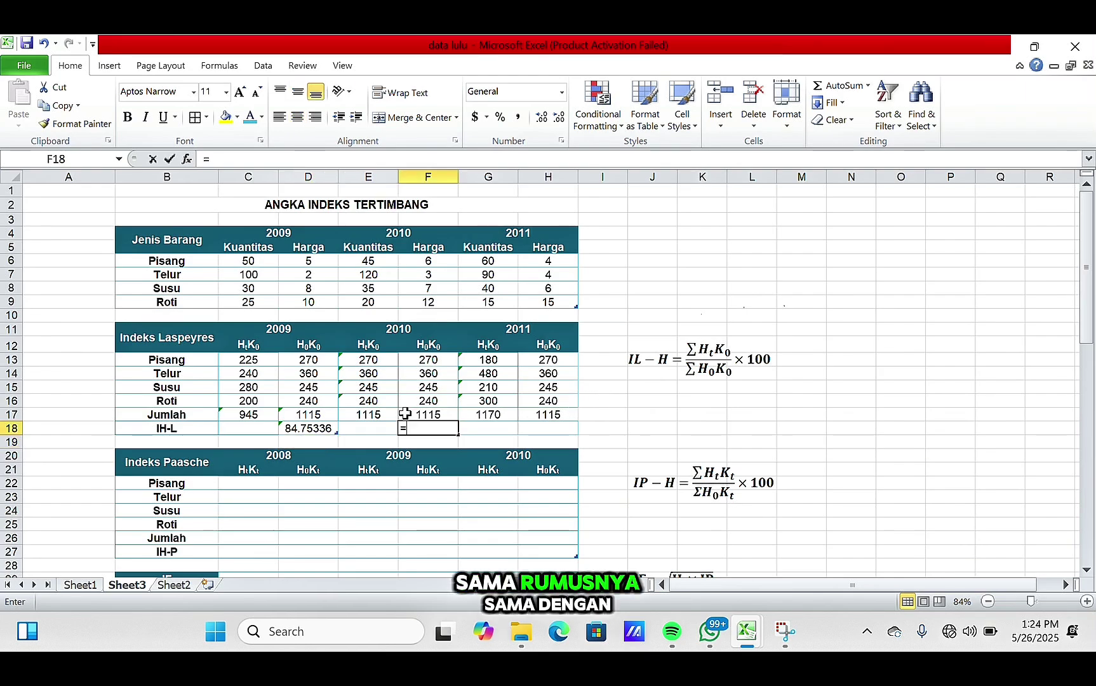
pyautogui.write('(')
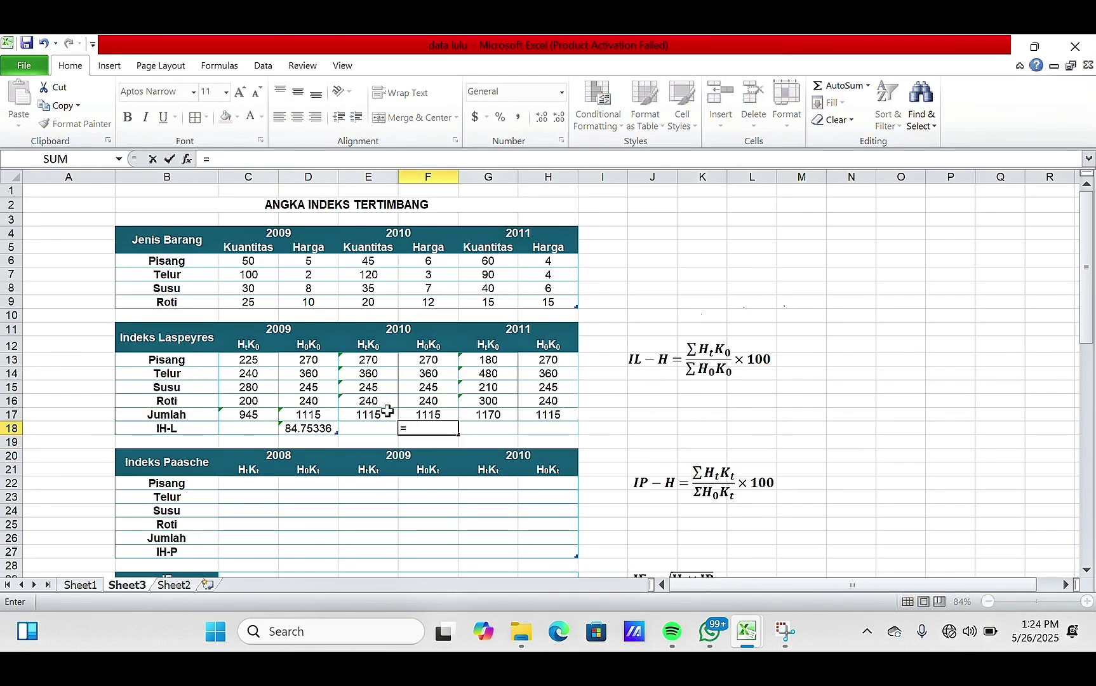
pyautogui.click(368, 413)
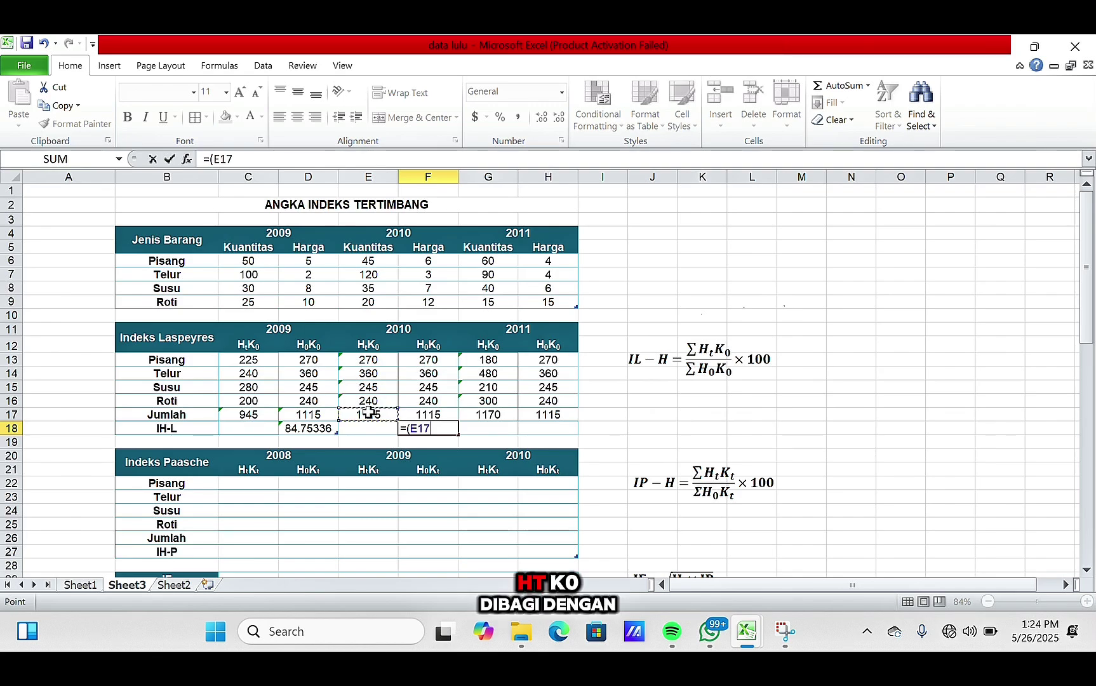
pyautogui.write('/')
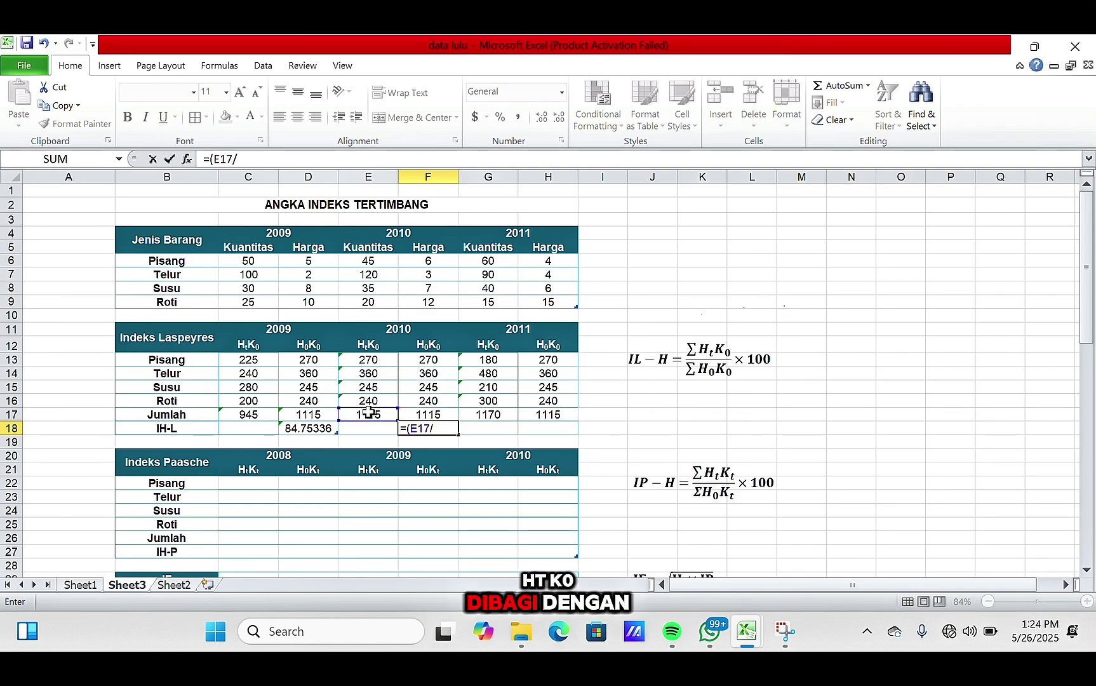
pyautogui.click(429, 414)
pyautogui.write(')')
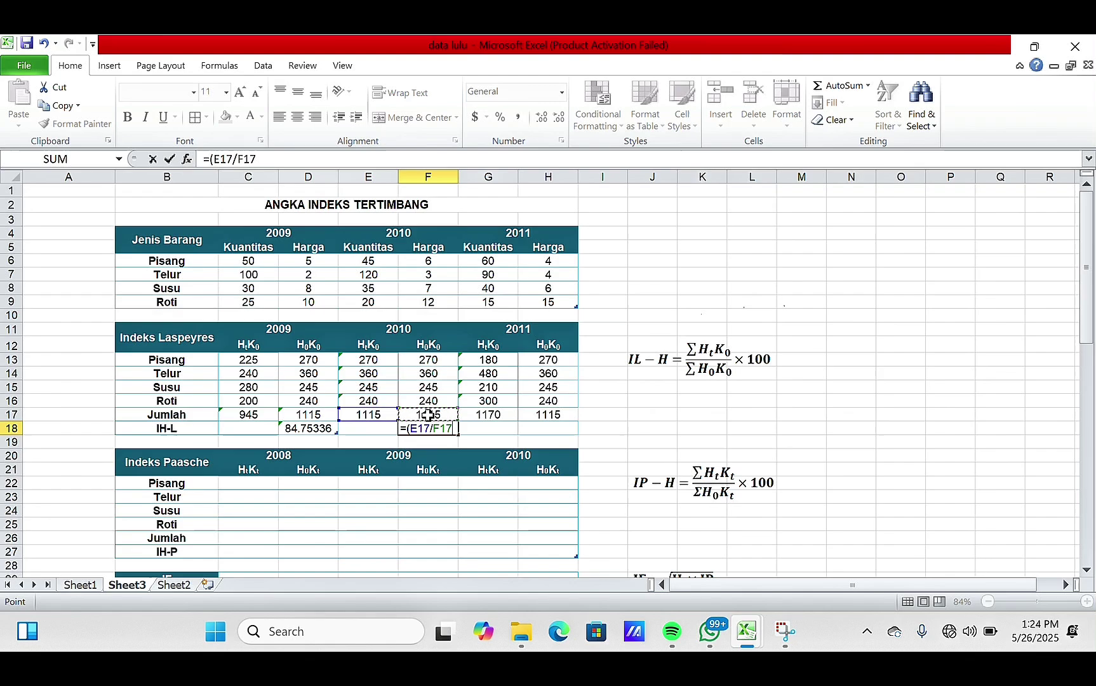
pyautogui.write('*100')
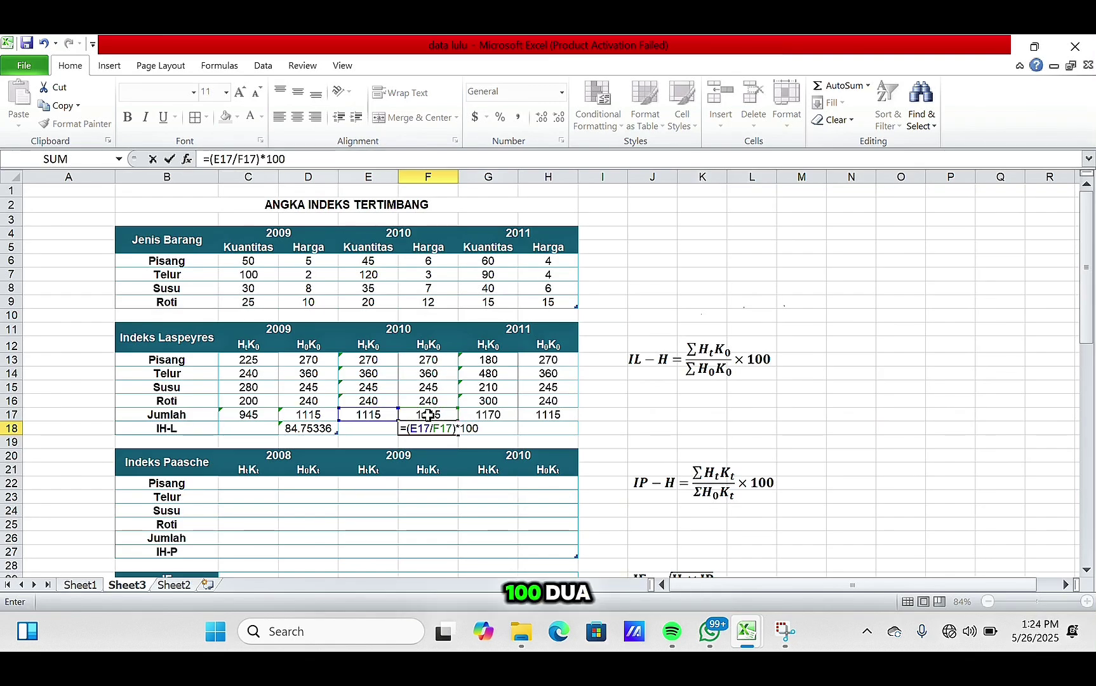
pyautogui.press('Return')
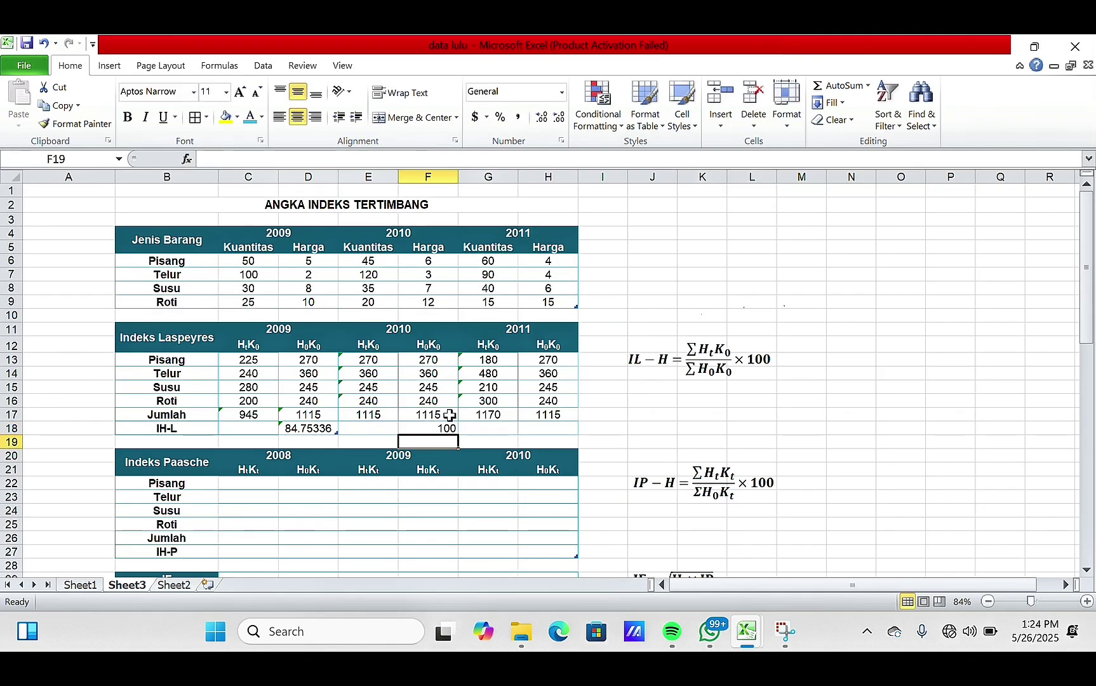
# Calculate the 2011 Laspeyres index in the IH-L cell H18 with the formula =(G17/H17)*100
pyautogui.click(558, 432)
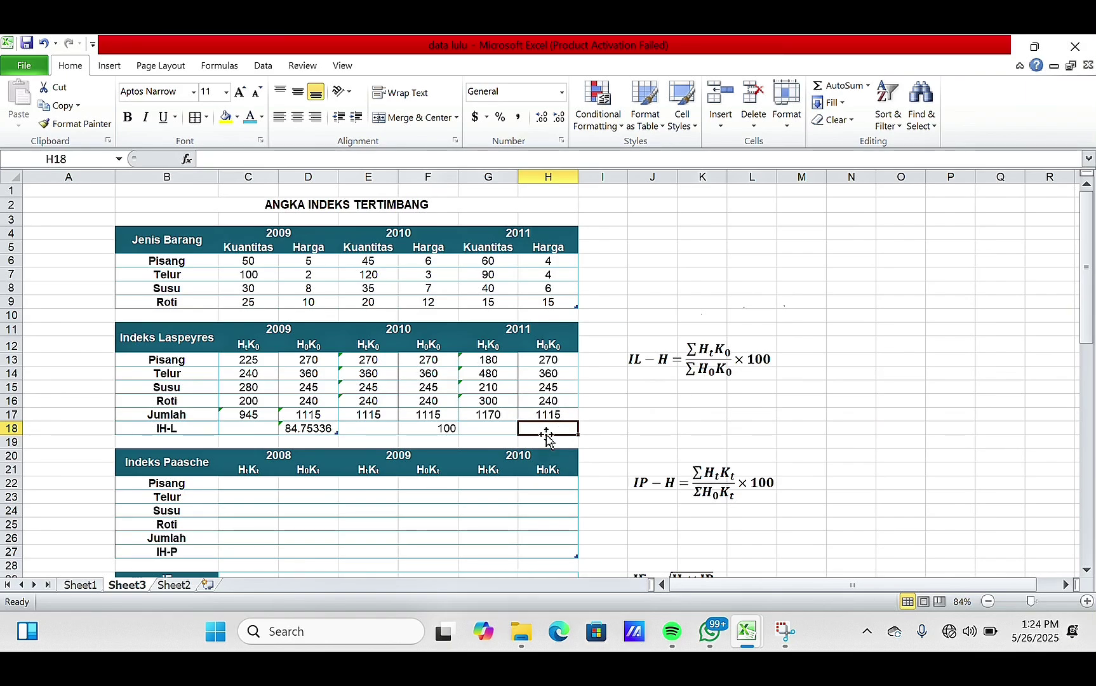
pyautogui.write('=')
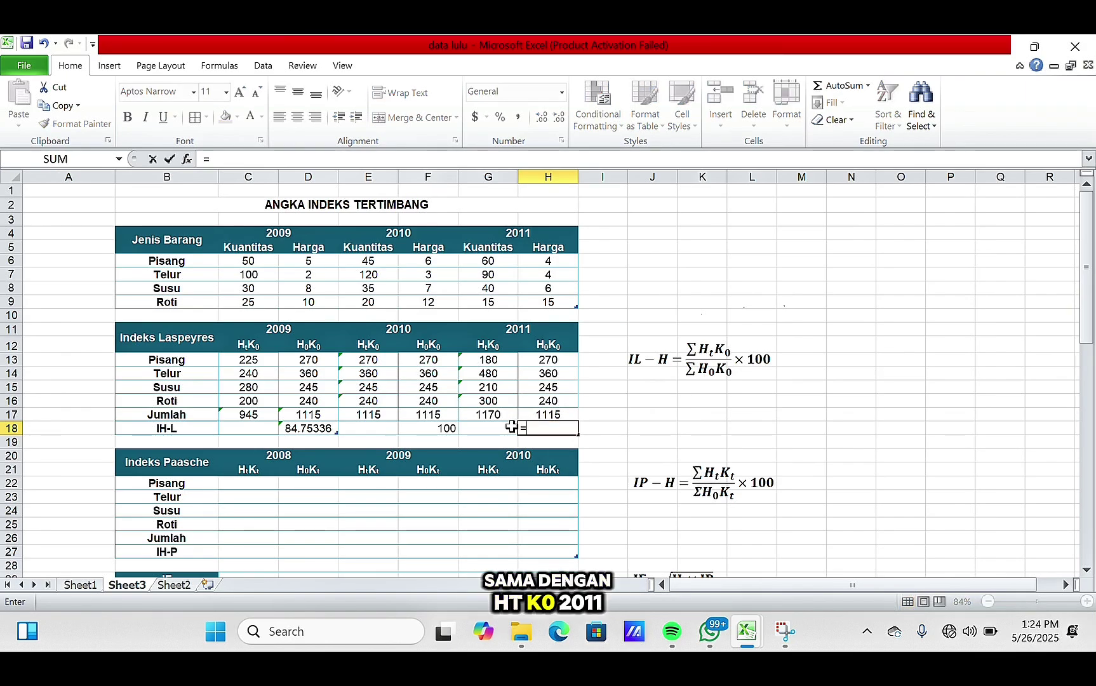
pyautogui.click(503, 413)
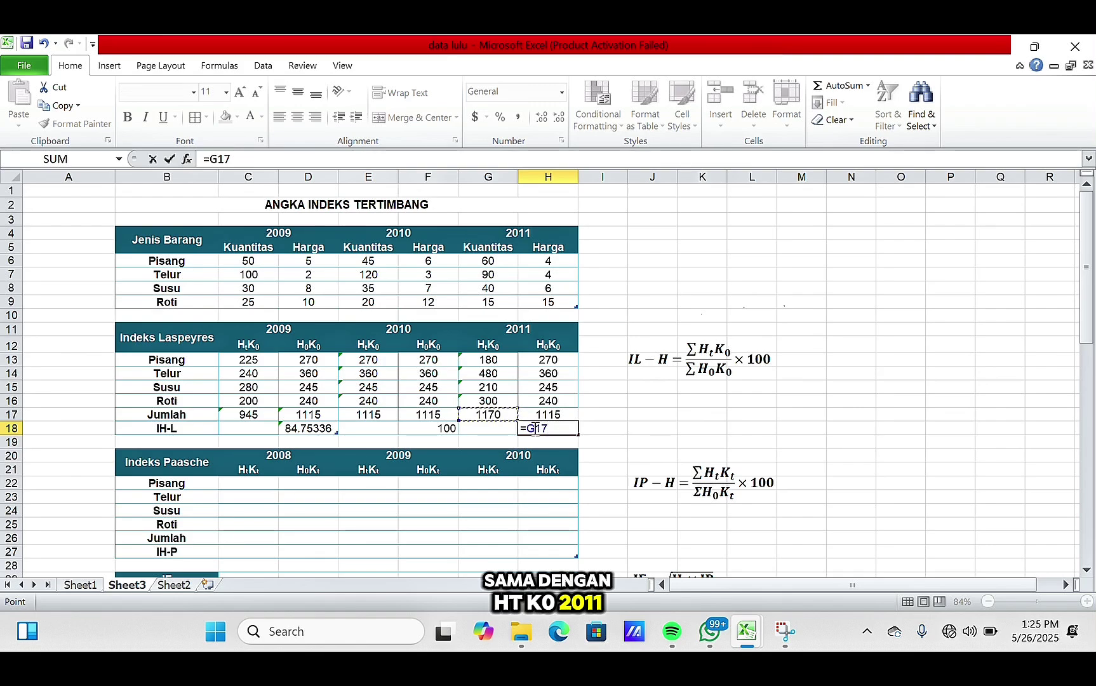
pyautogui.write('(G17')
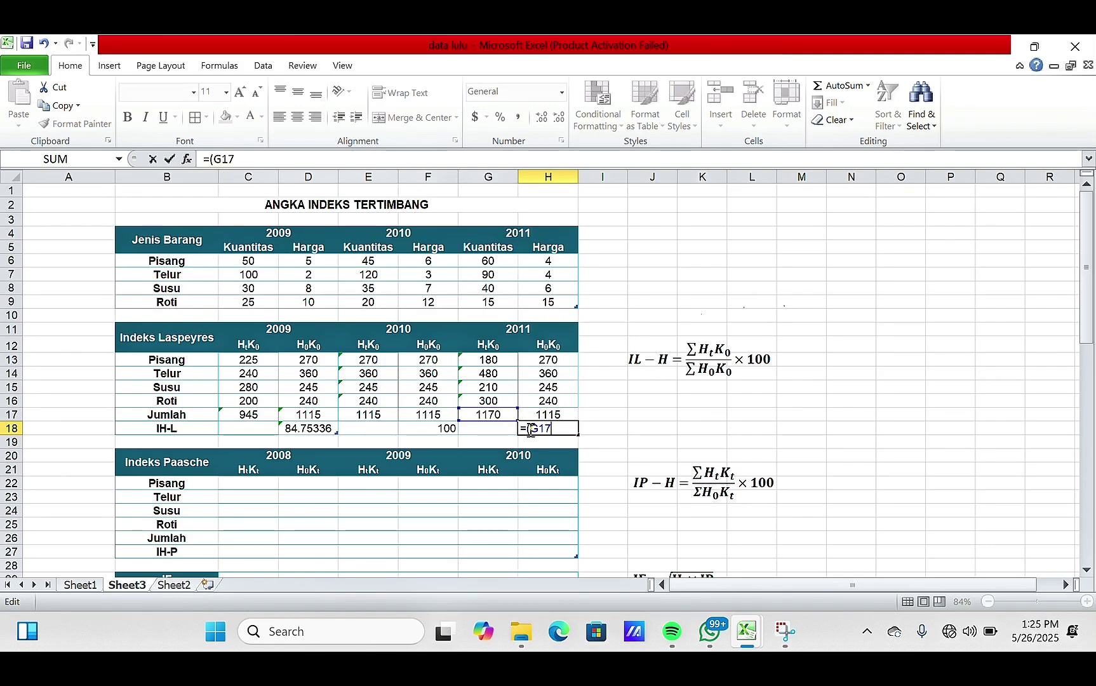
pyautogui.write('/')
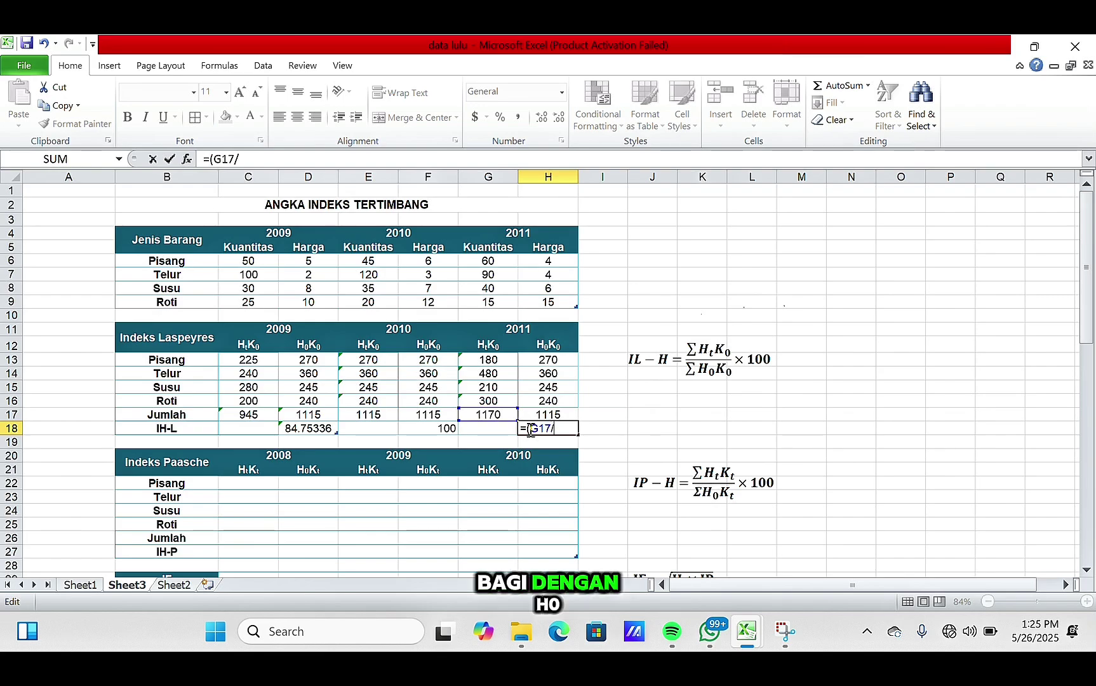
pyautogui.click(541, 414)
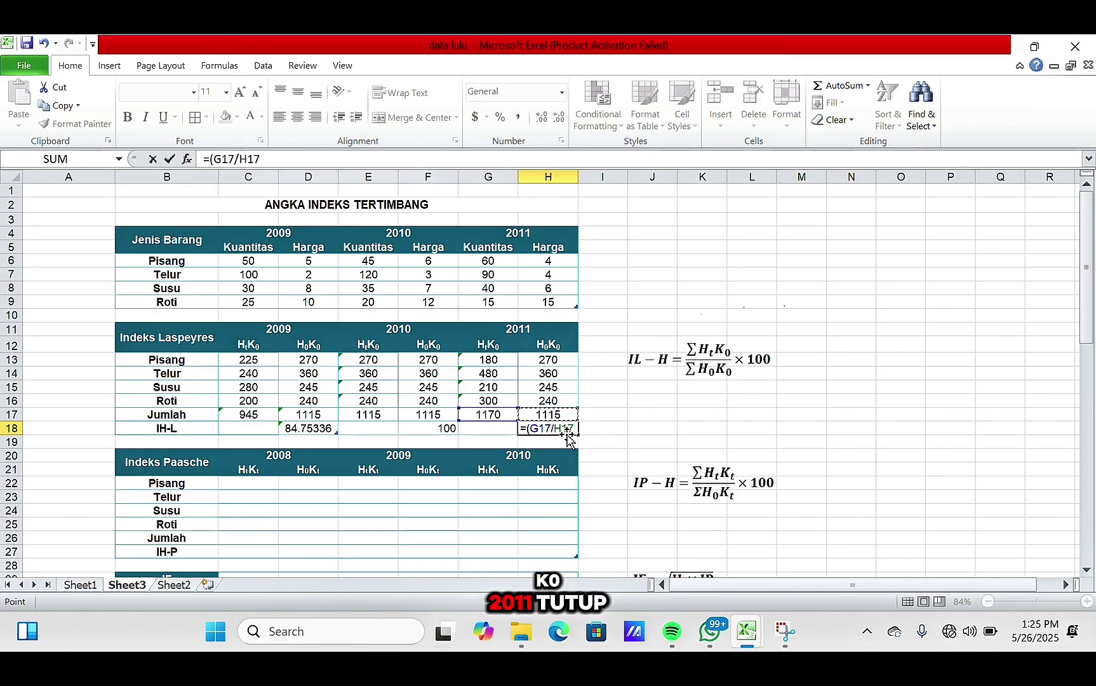
pyautogui.write(')')
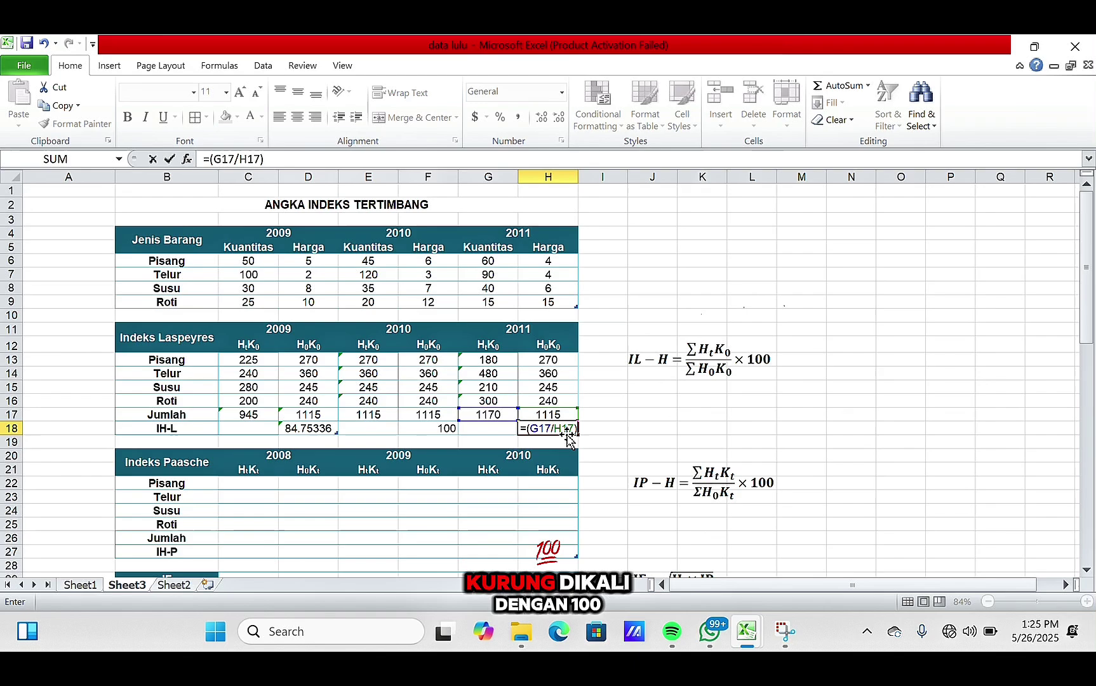
pyautogui.write('*100')
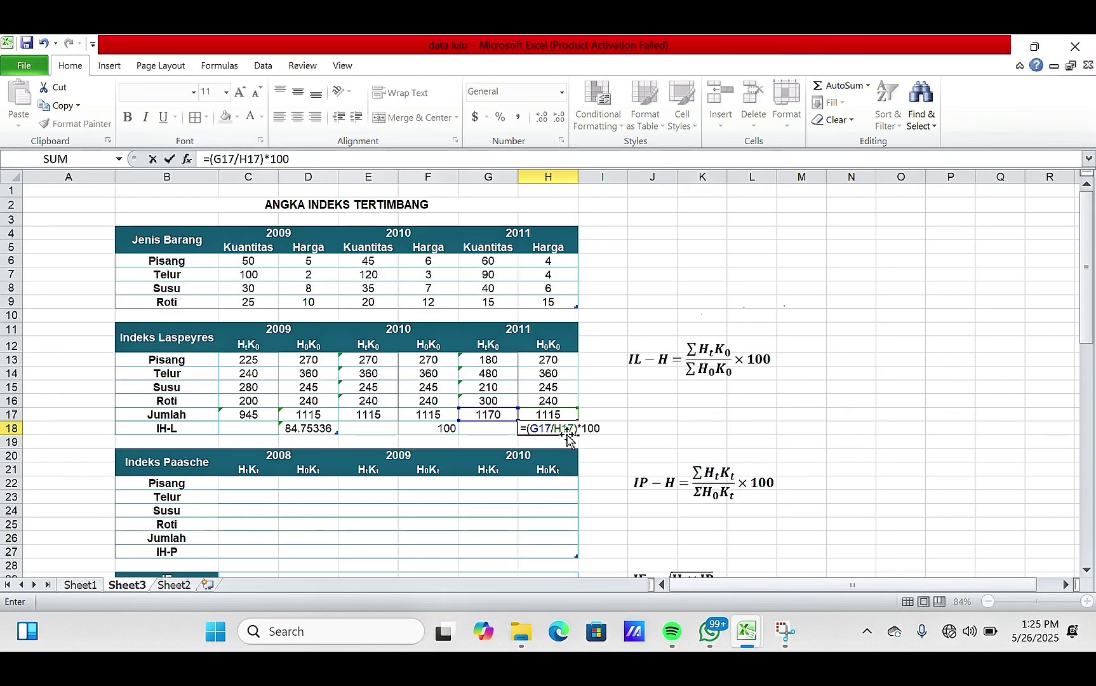
pyautogui.press('Return')
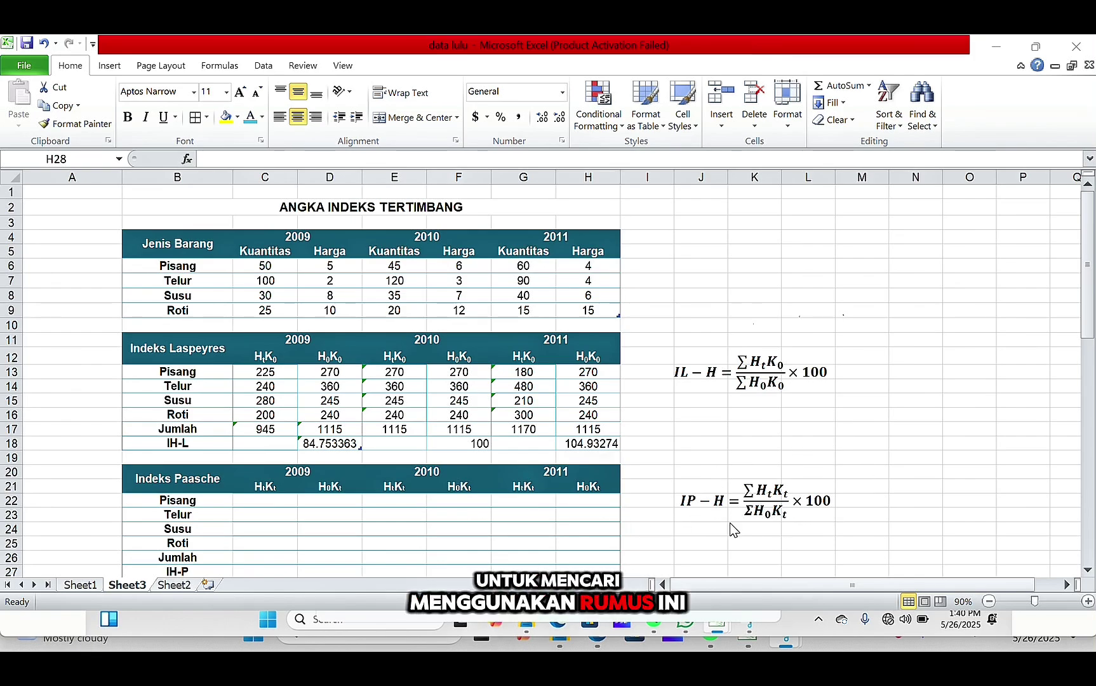
# Fill the 2009 HtKt column of the Indeks Paasche table from C22 with the formula =D6*C6
pyautogui.click(267, 499)
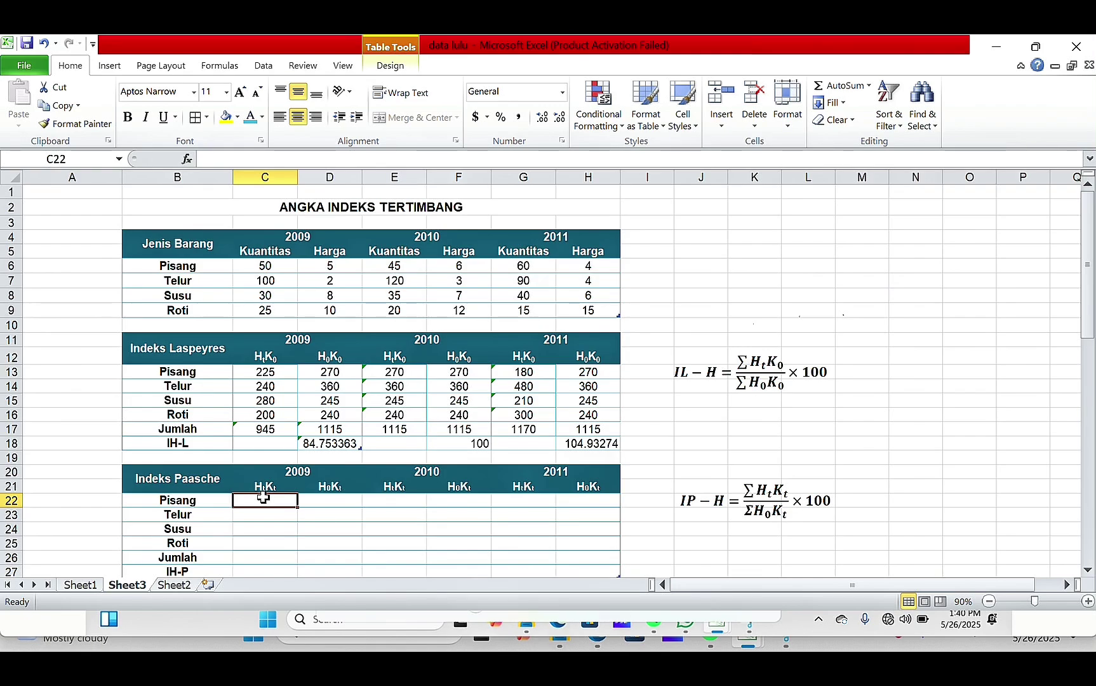
pyautogui.write('=')
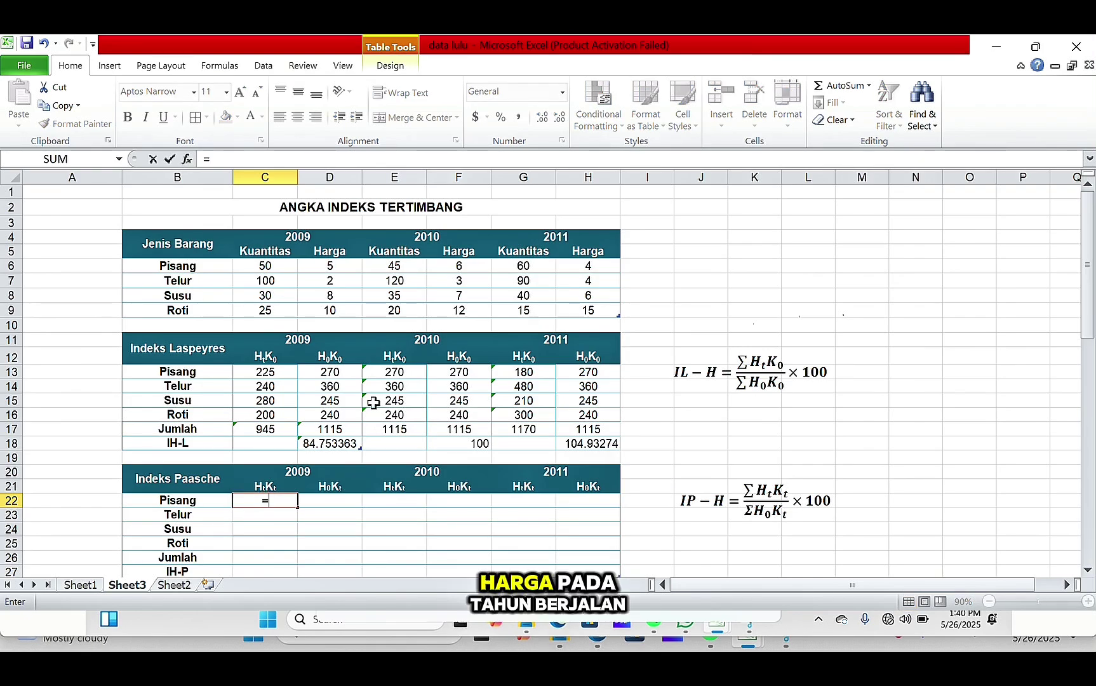
pyautogui.click(324, 265)
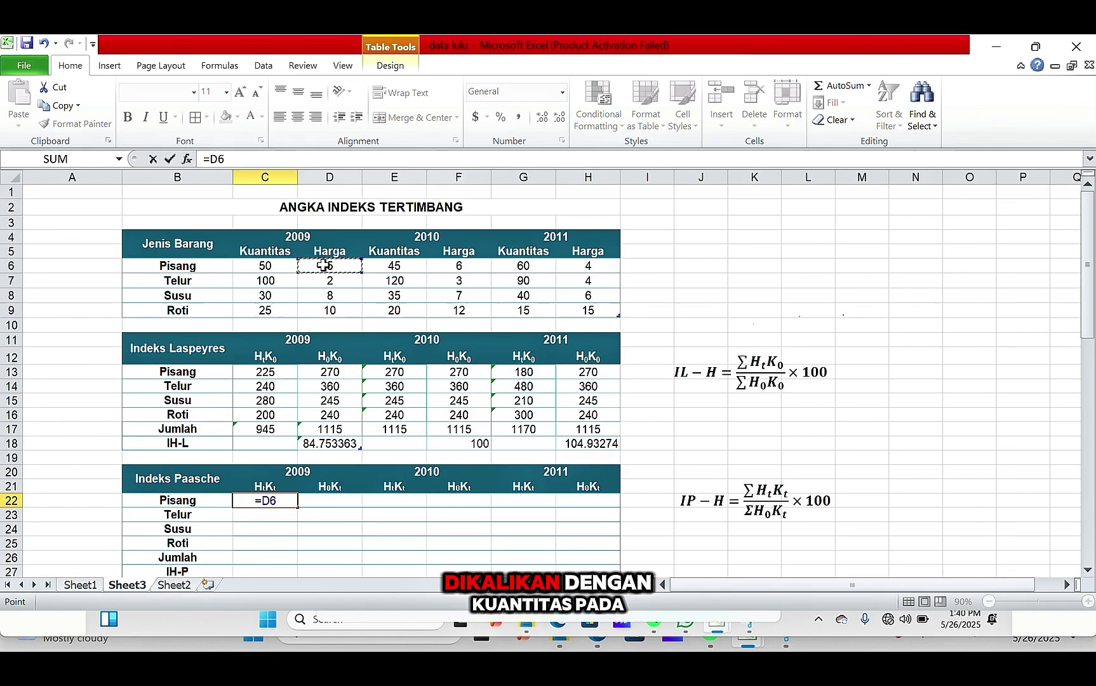
pyautogui.write('*')
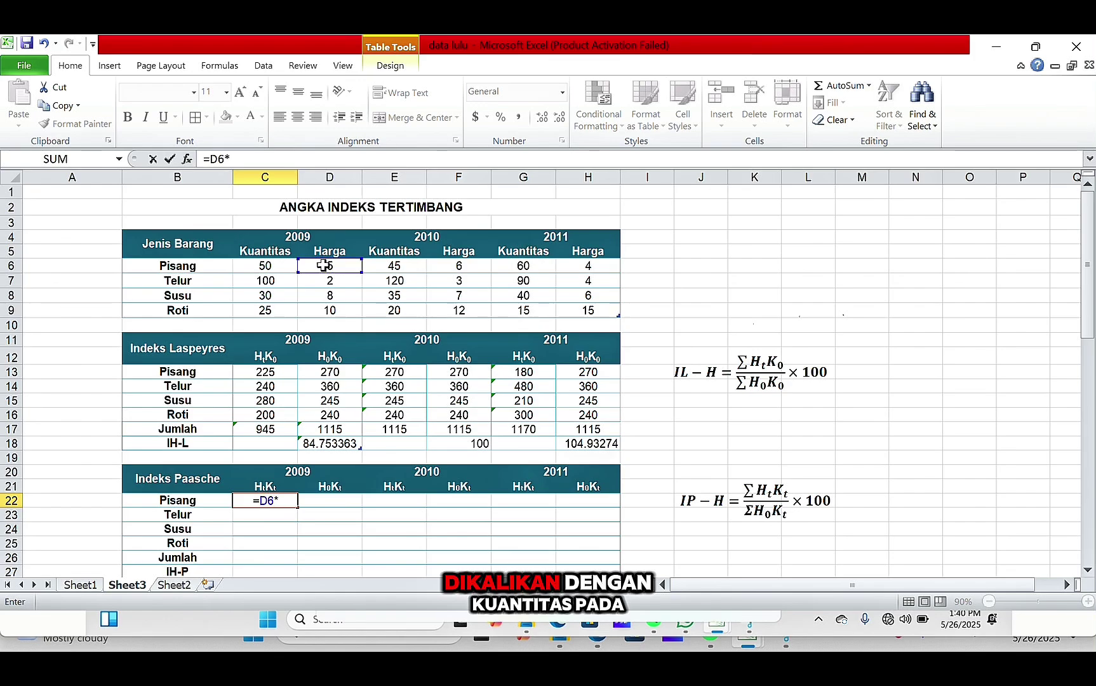
pyautogui.click(276, 265)
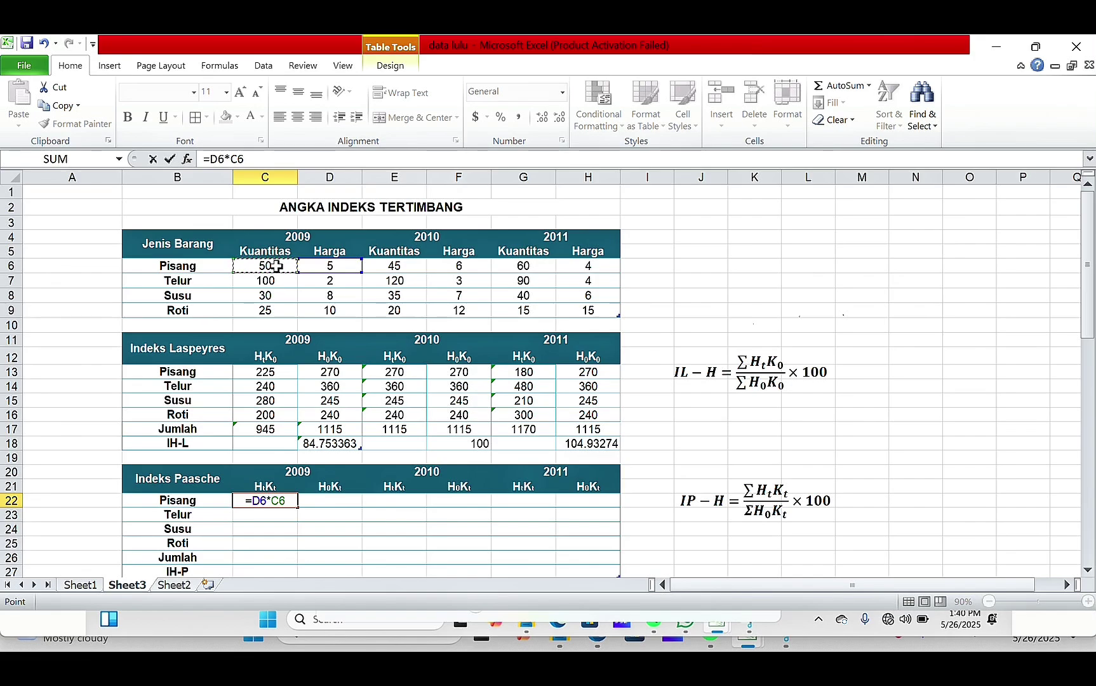
pyautogui.press('Return')
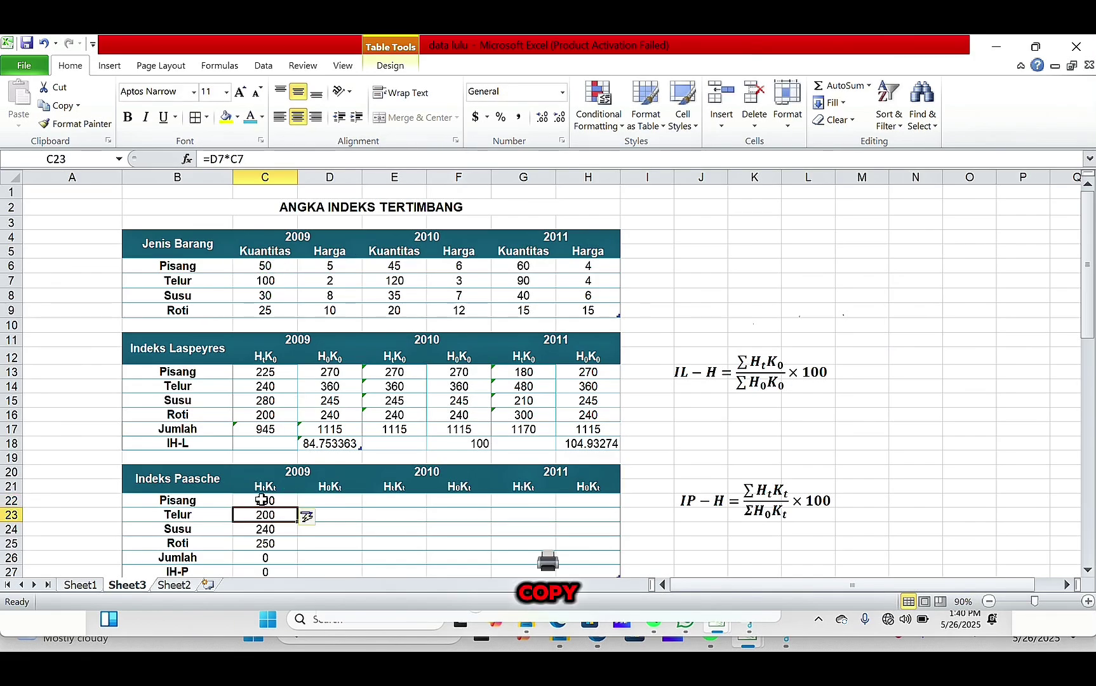
# Copy the Pisang to Roti formulas in C22:C25 into the 2010 and 2011 HtKt columns, starting at E22 and G22
pyautogui.moveTo(261, 500); pyautogui.dragTo(271, 538)
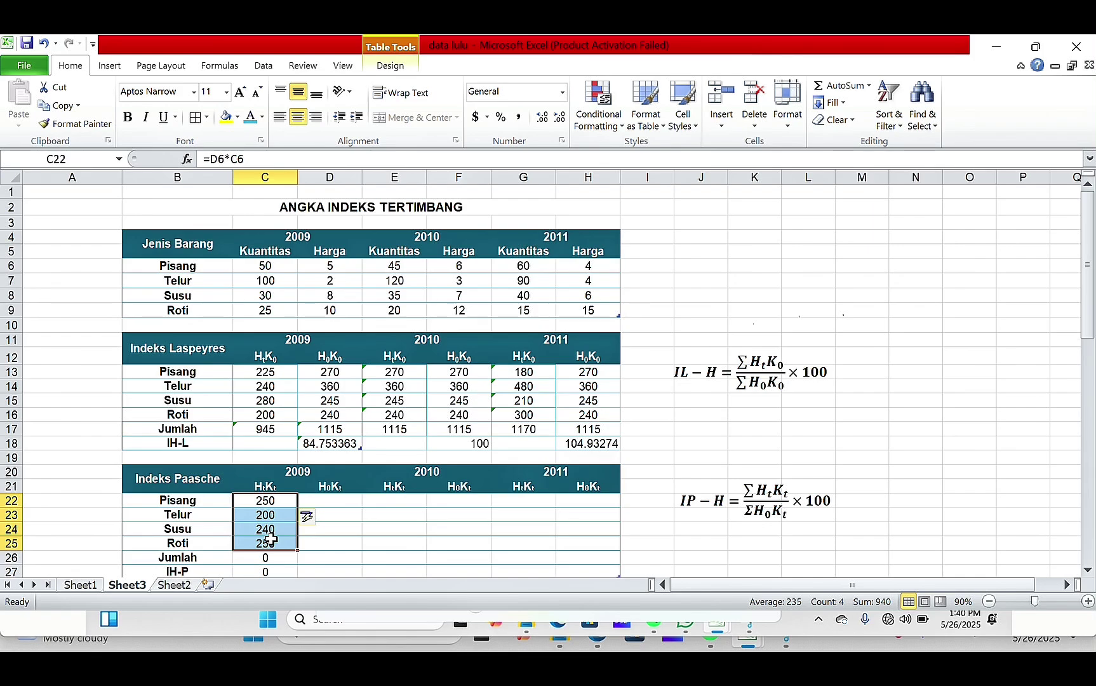
pyautogui.hotkey('ctrl', 'c')
pyautogui.click(407, 500)
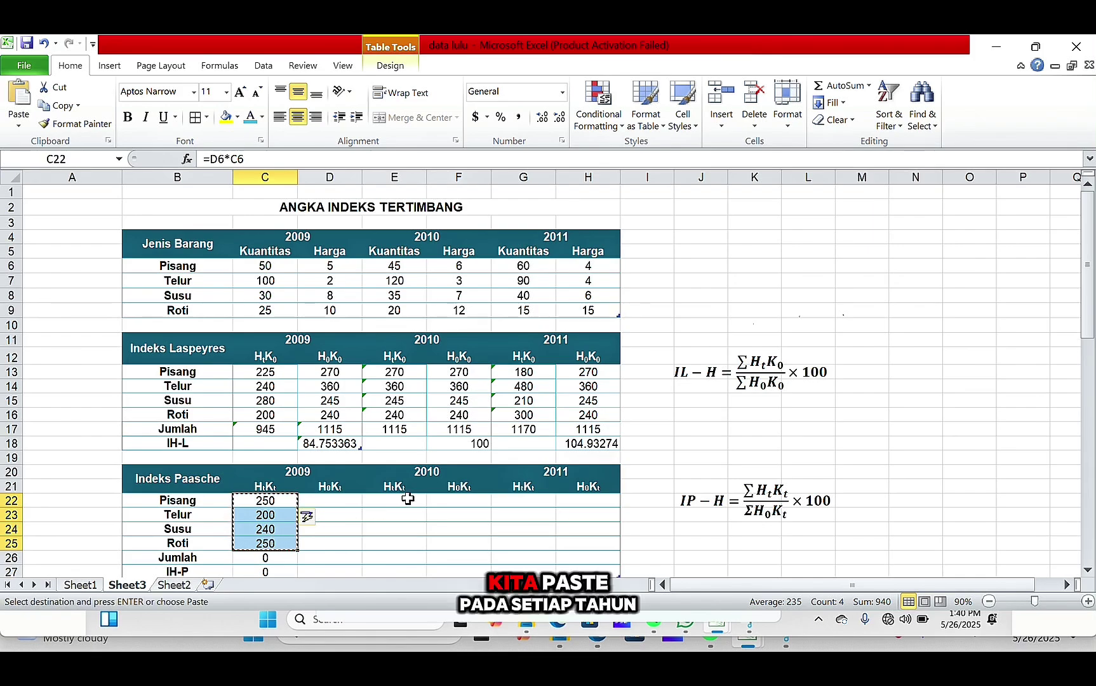
pyautogui.hotkey('ctrl', 'v')
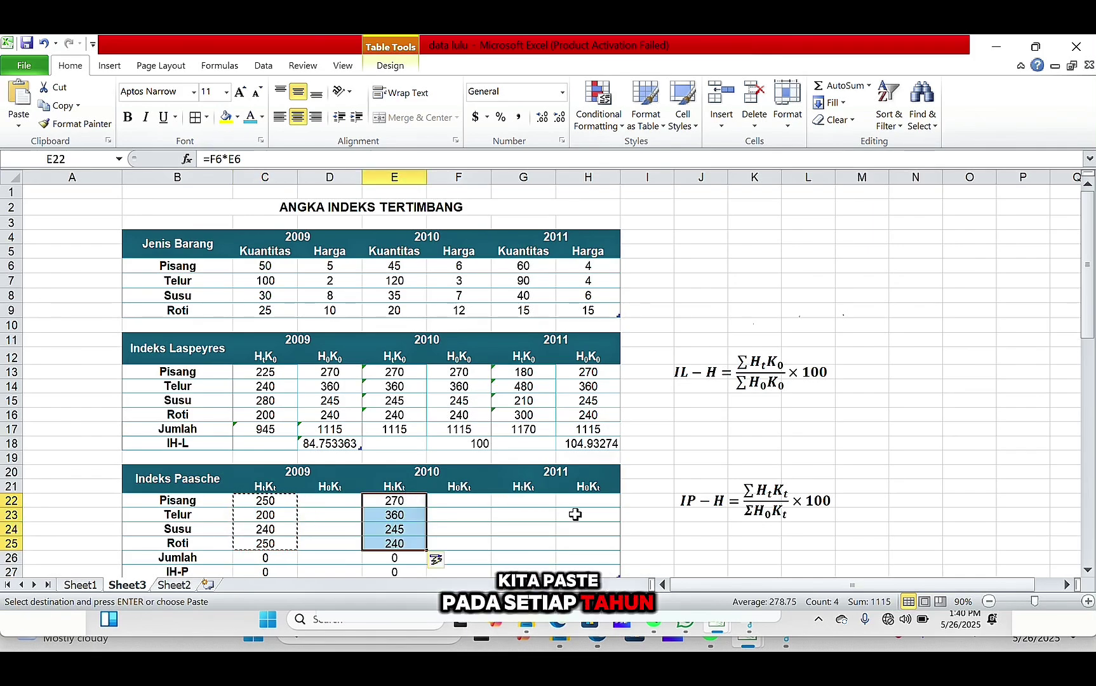
pyautogui.click(535, 502)
pyautogui.hotkey('ctrl', 'v')
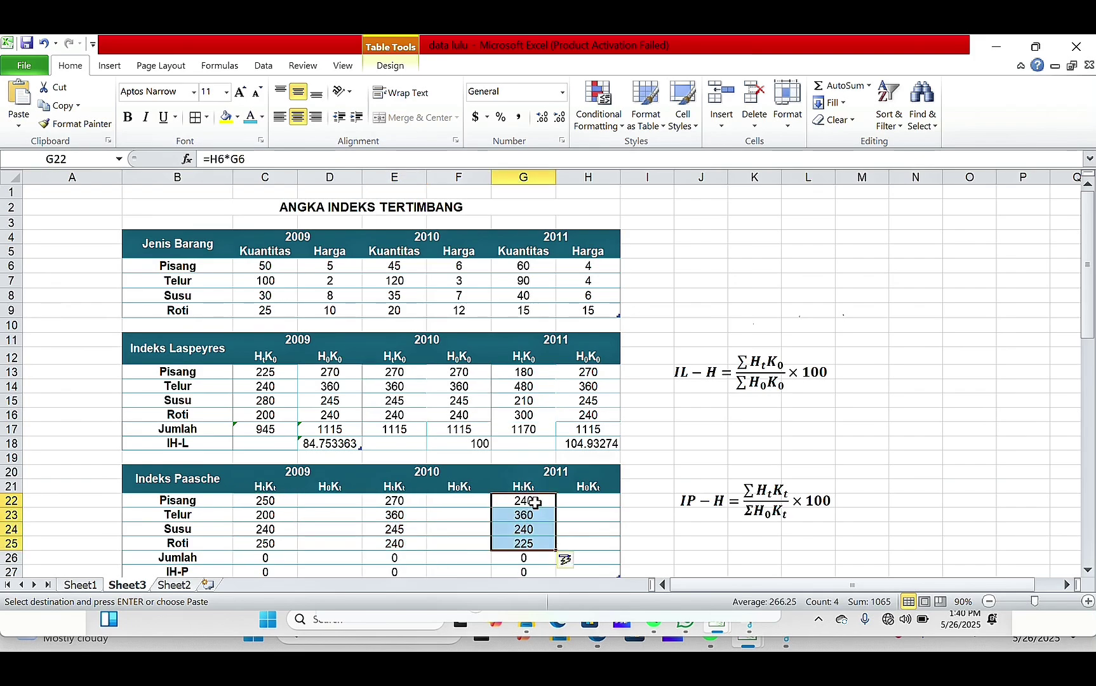
# Fill the 2009 H0Kt column of the Indeks Paasche table from D22 with the formula =$F6*C6, keeping column F fixed
pyautogui.click(340, 501)
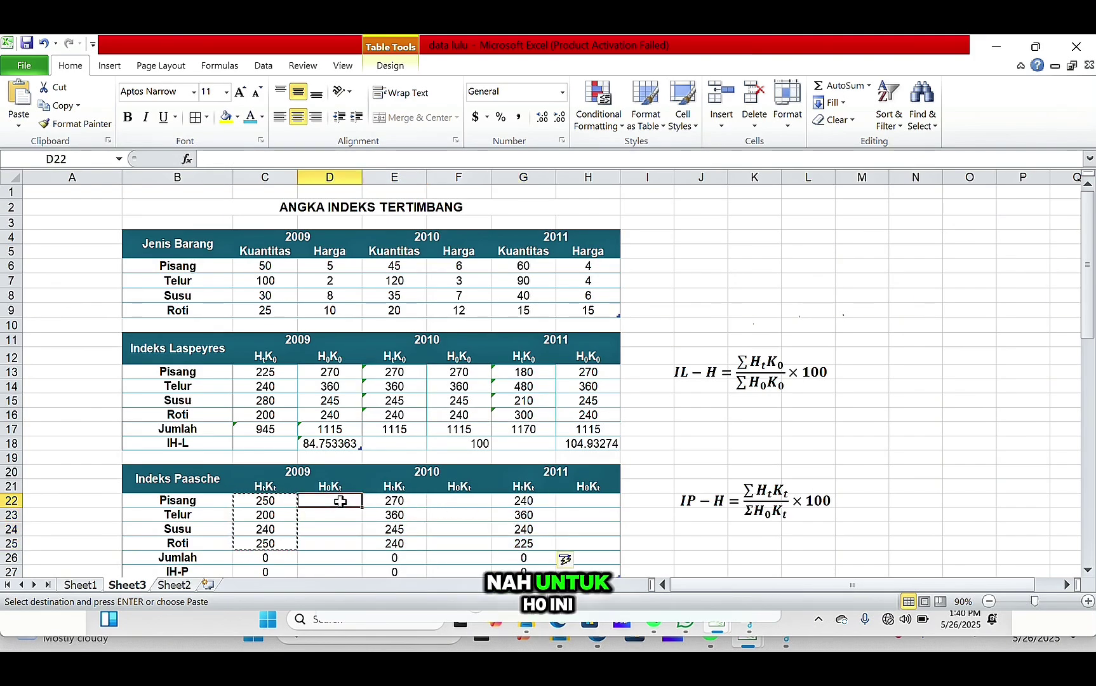
pyautogui.press('Escape')
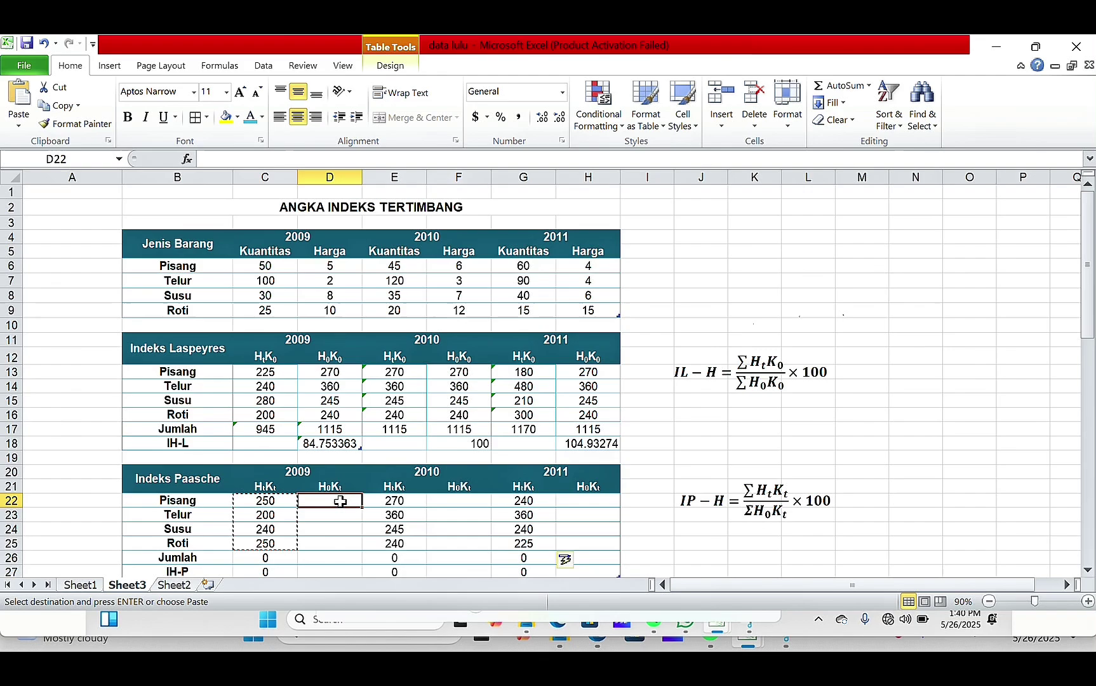
pyautogui.write('=')
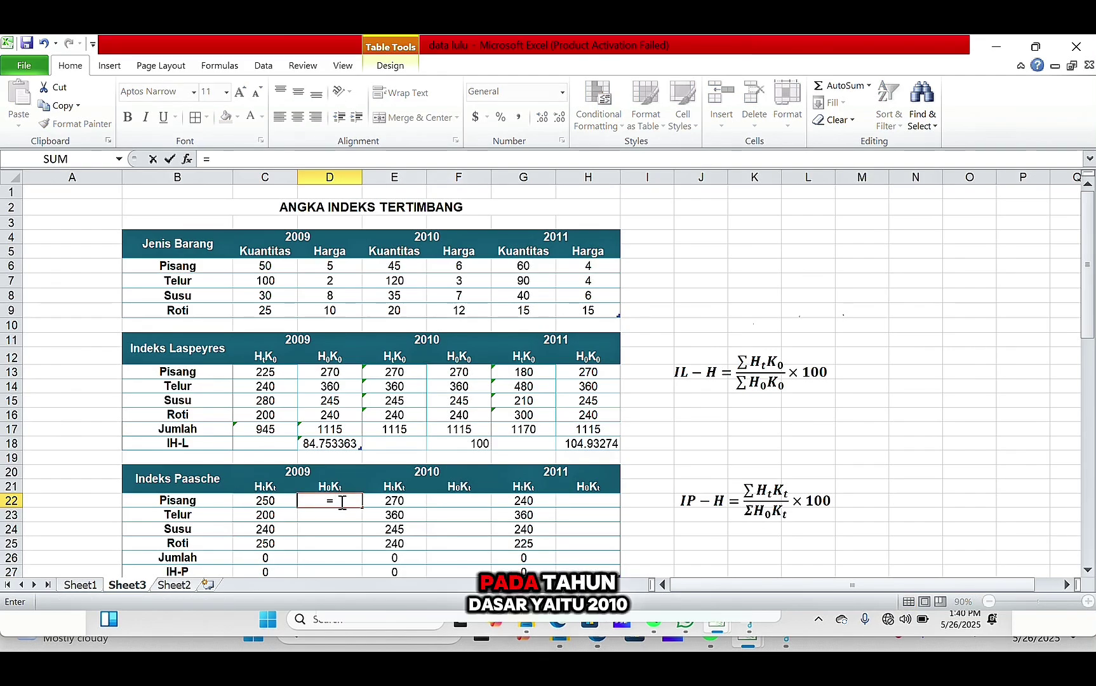
pyautogui.click(442, 265)
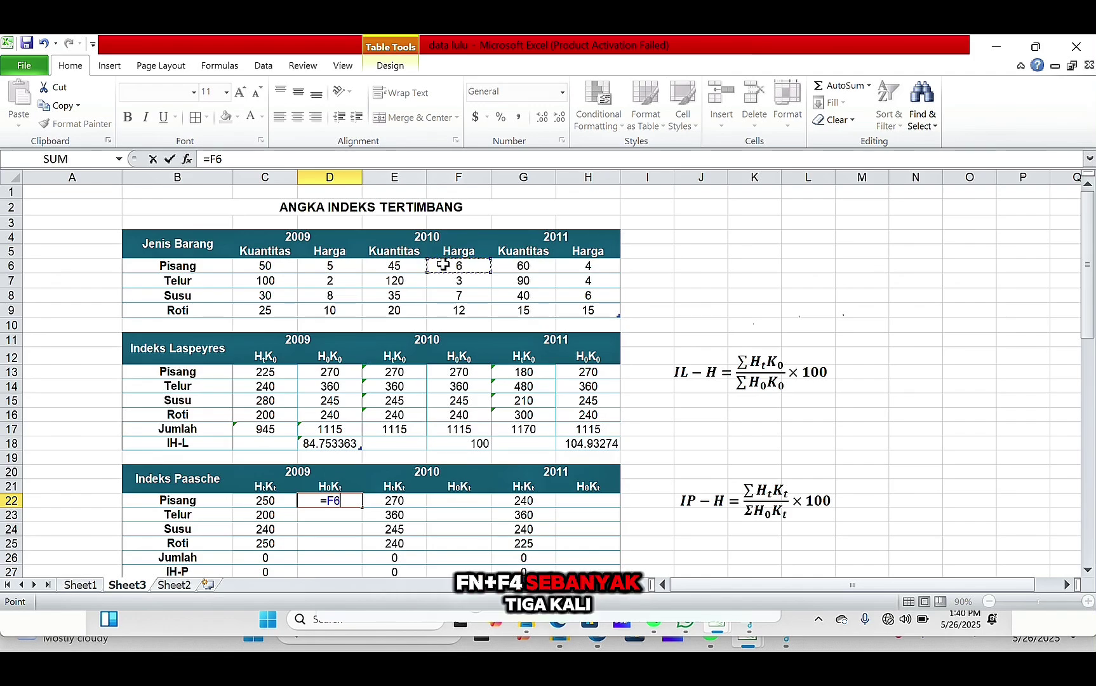
pyautogui.press('F4')
pyautogui.press('F4')
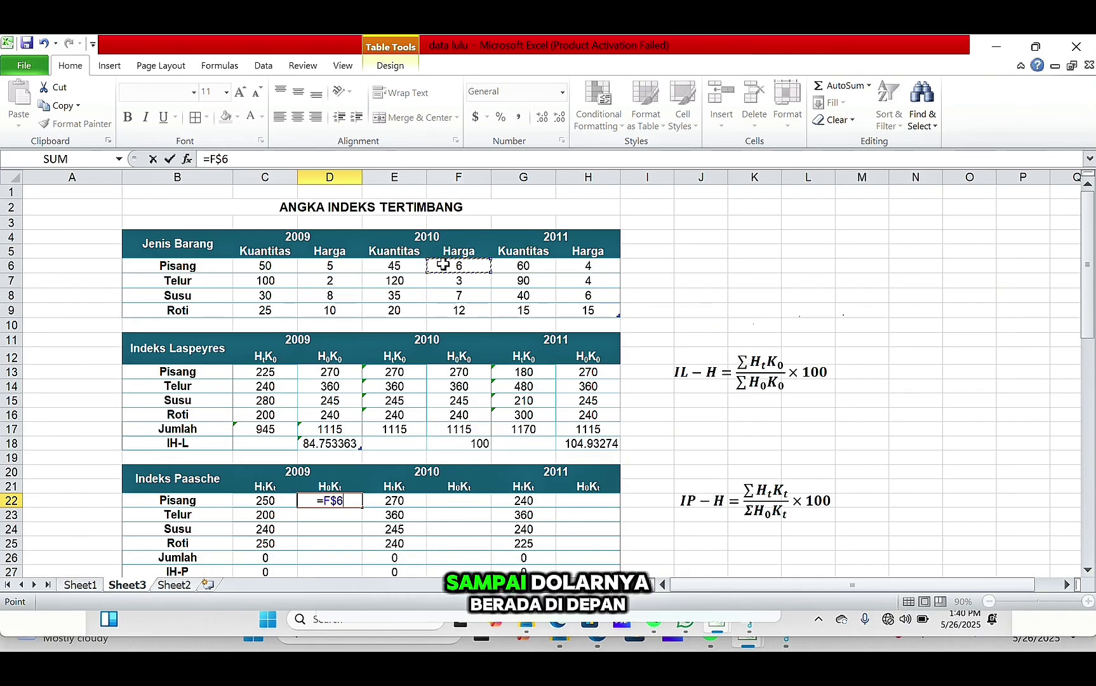
pyautogui.press('F4')
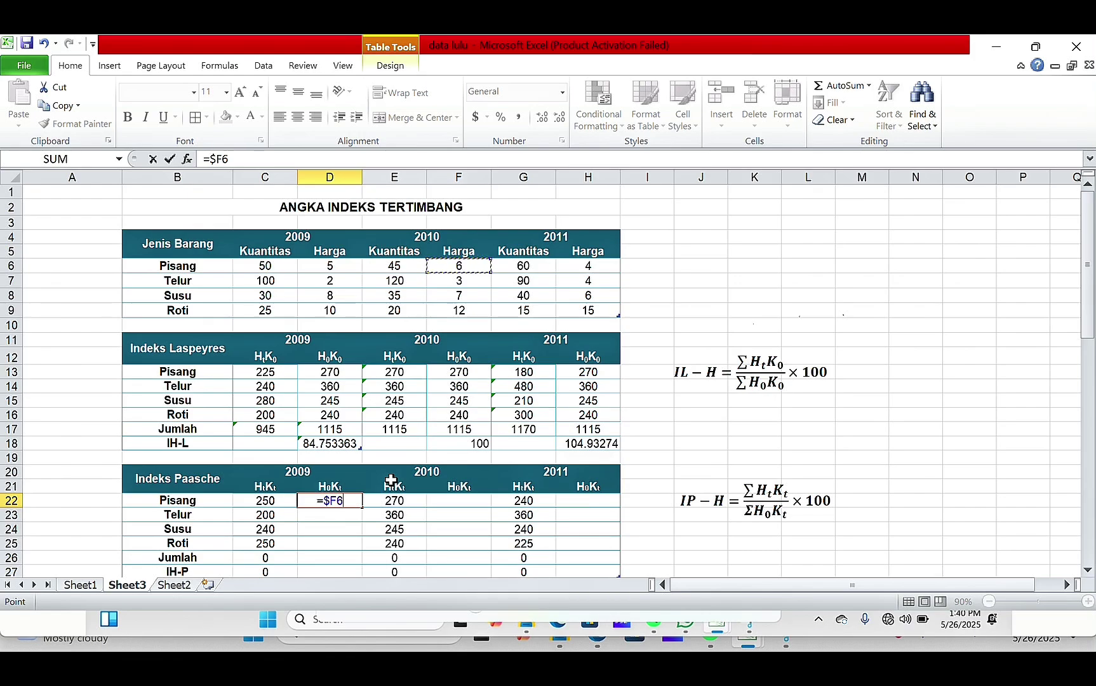
pyautogui.write('*')
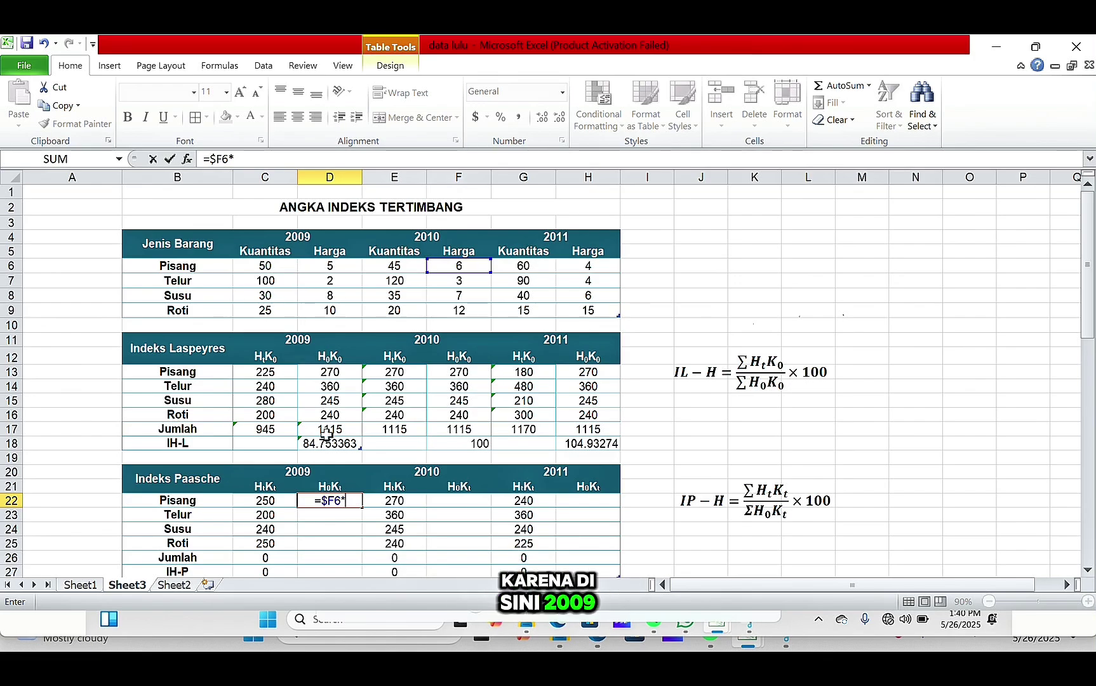
pyautogui.click(269, 267)
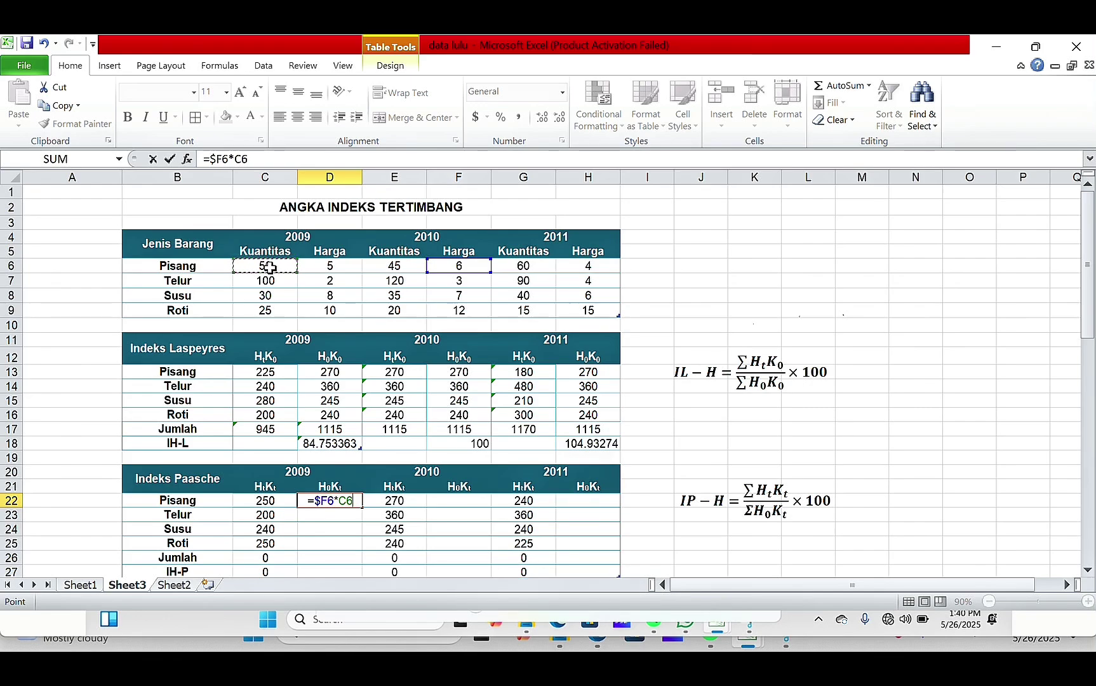
pyautogui.press('Return')
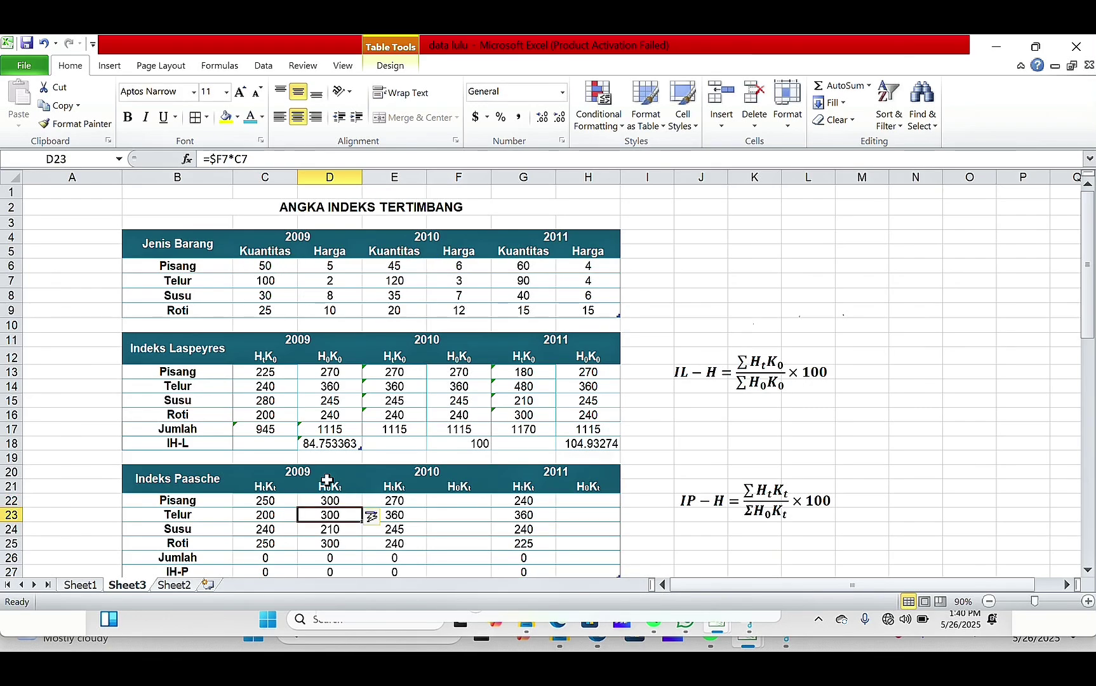
# Copy the Pisang to Roti formulas in D22:D25 into the 2010 and 2011 H0Kt columns, starting at F22 and H22
pyautogui.click(322, 499)
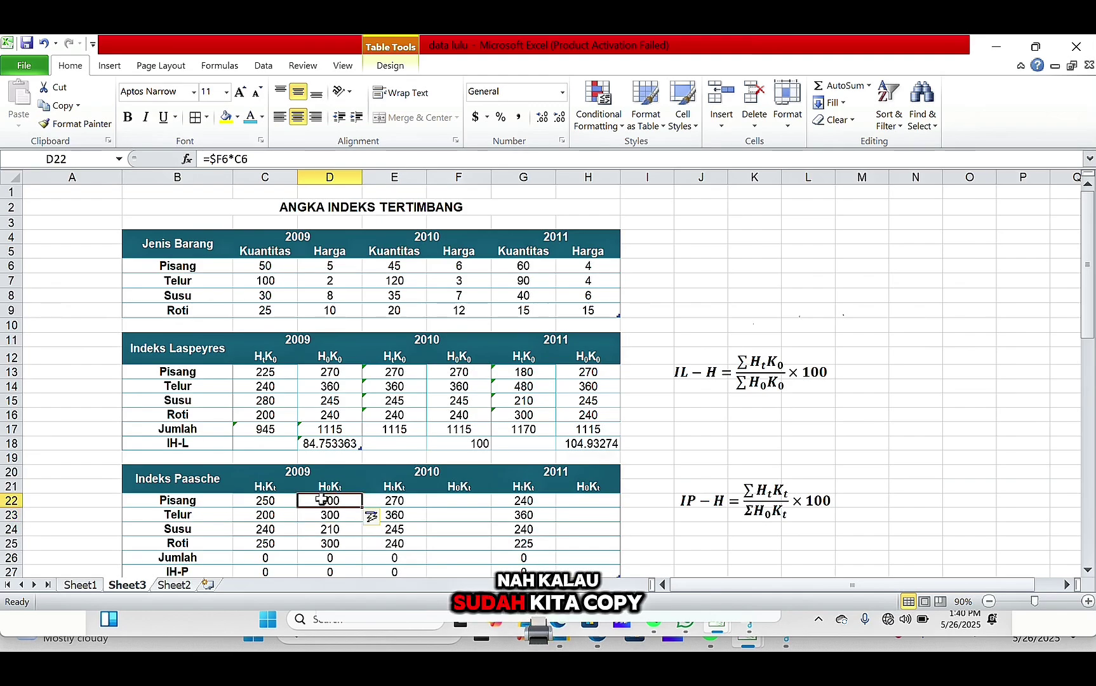
pyautogui.moveTo(322, 499); pyautogui.dragTo(323, 542)
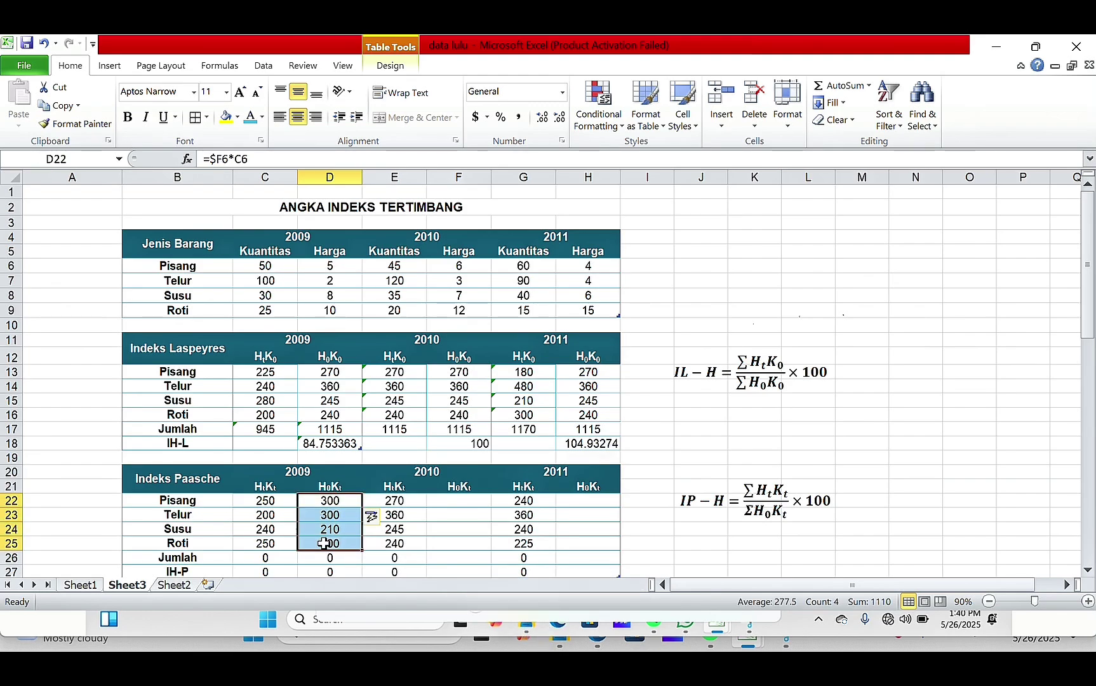
pyautogui.hotkey('ctrl', 'c')
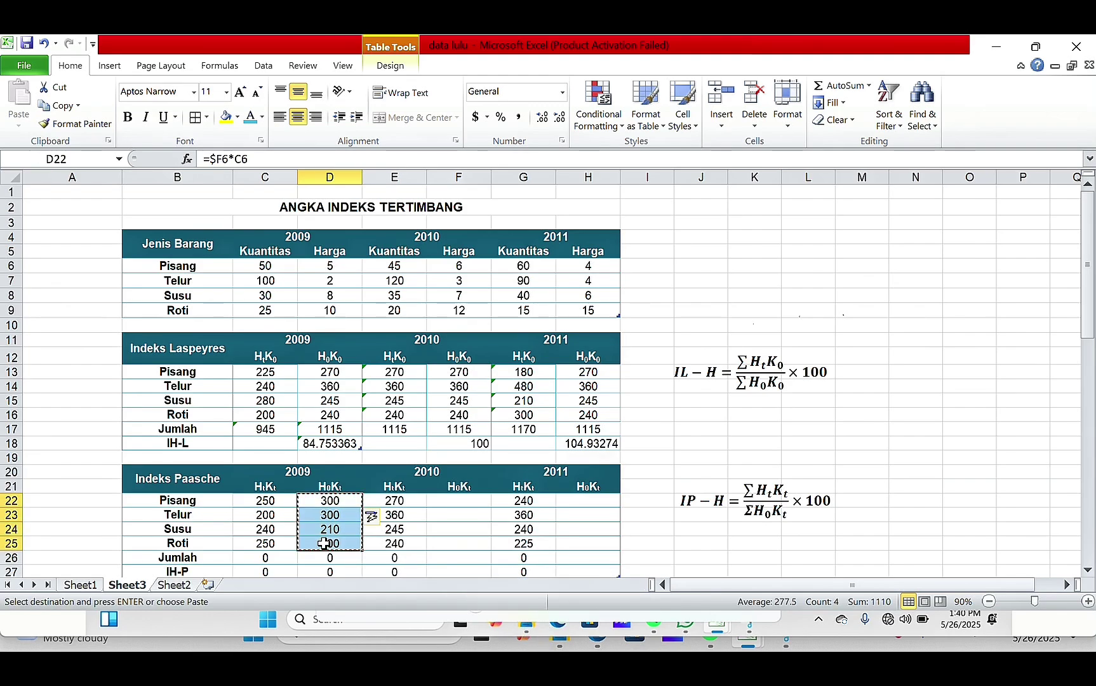
pyautogui.click(462, 501)
pyautogui.hotkey('ctrl', 'v')
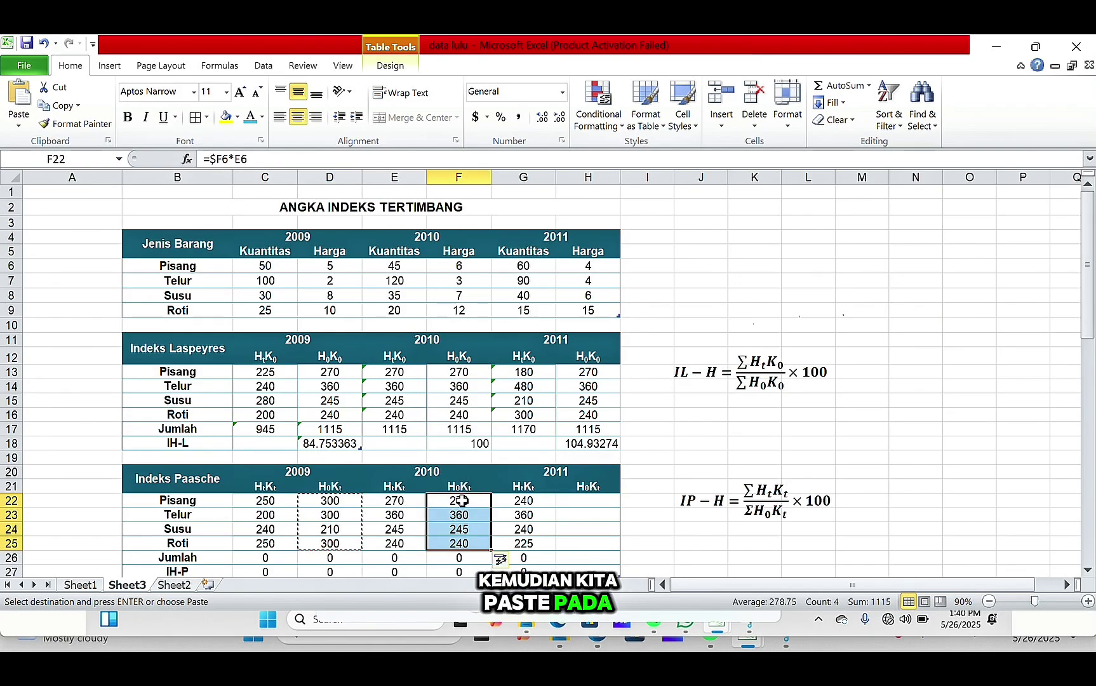
pyautogui.click(586, 501)
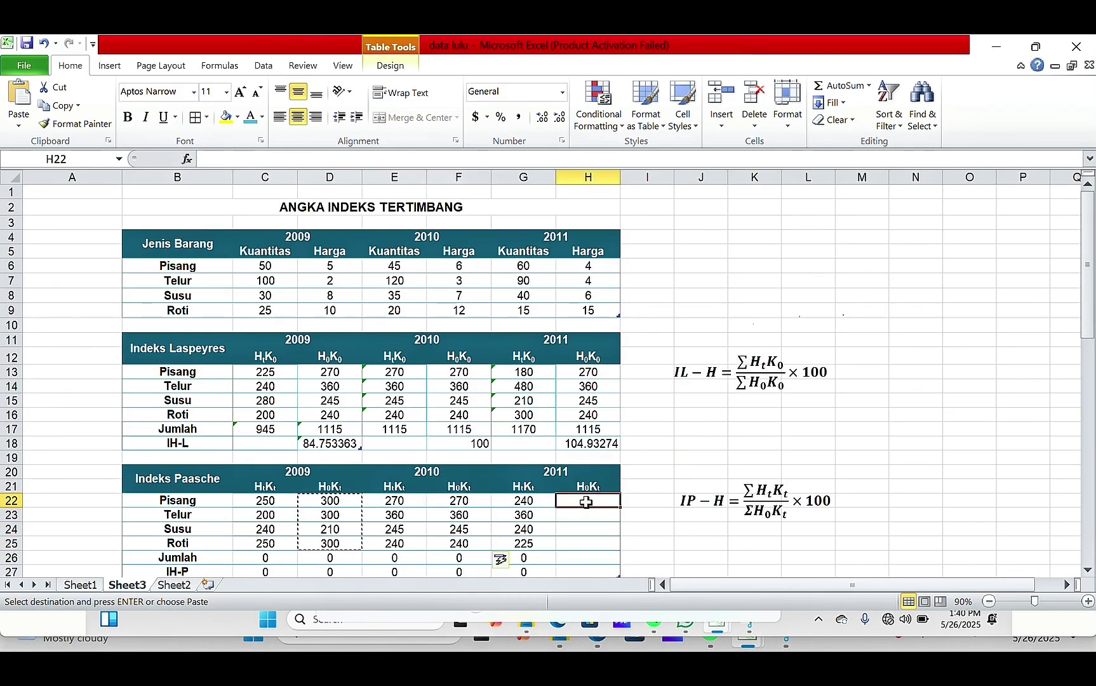
pyautogui.hotkey('ctrl', 'v')
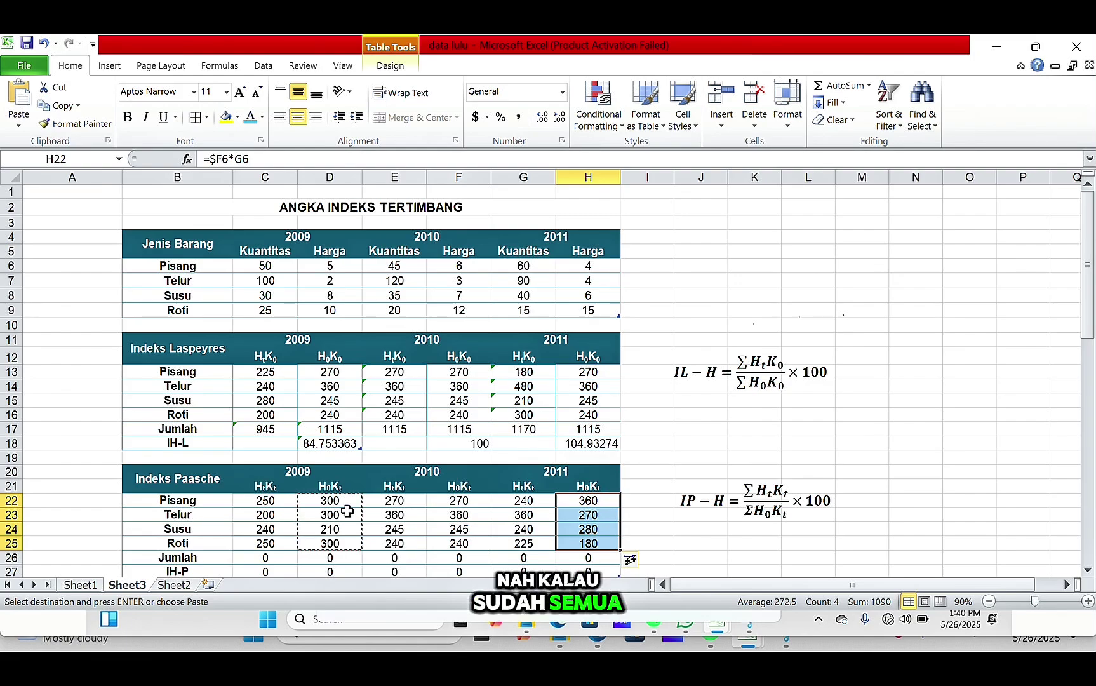
# Total C22:C25 in the Jumlah cell C26 with =SUM(C22:C25), undo the automatic column fill, and extend the sum across to H26
pyautogui.click(284, 557)
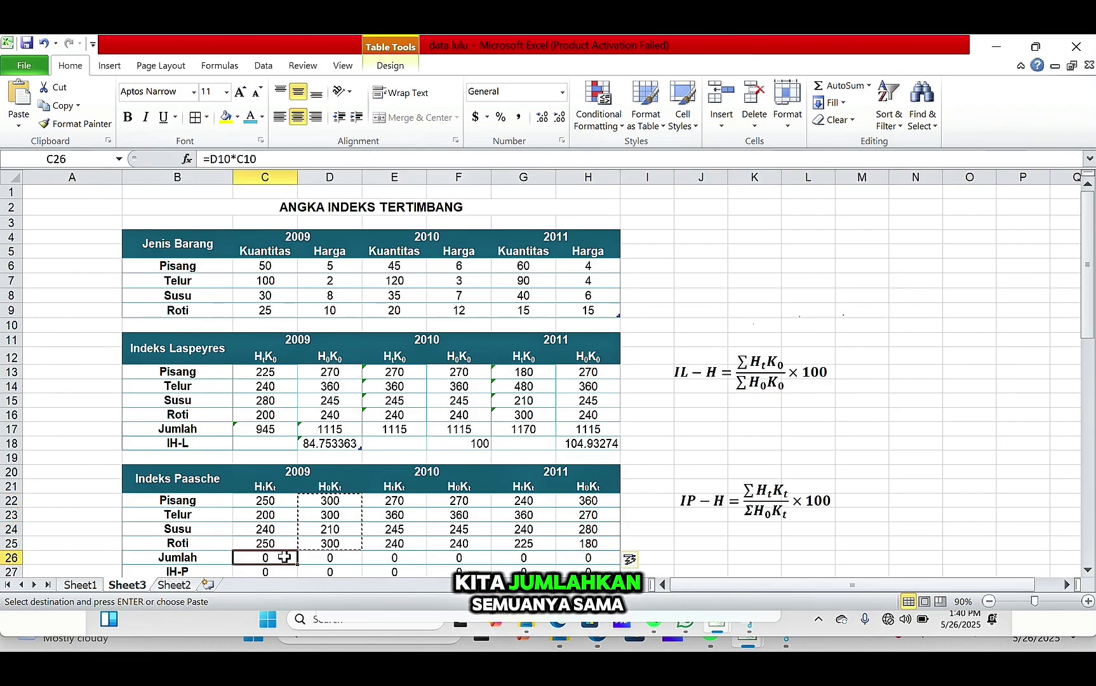
pyautogui.write('=')
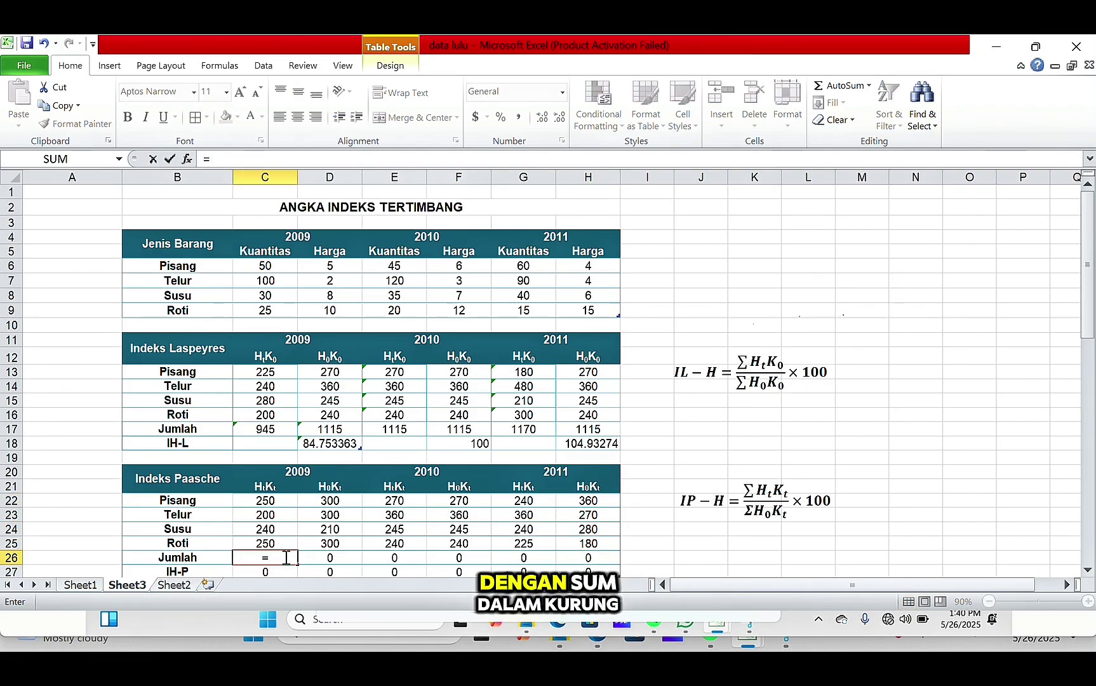
pyautogui.write('sum')
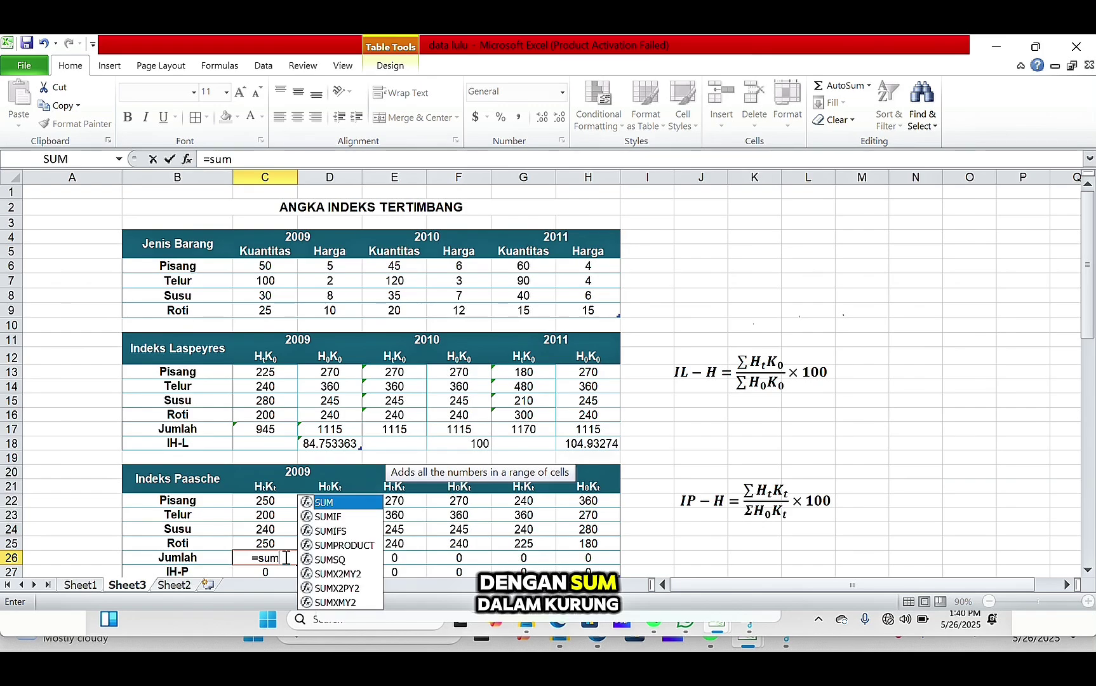
pyautogui.write('(')
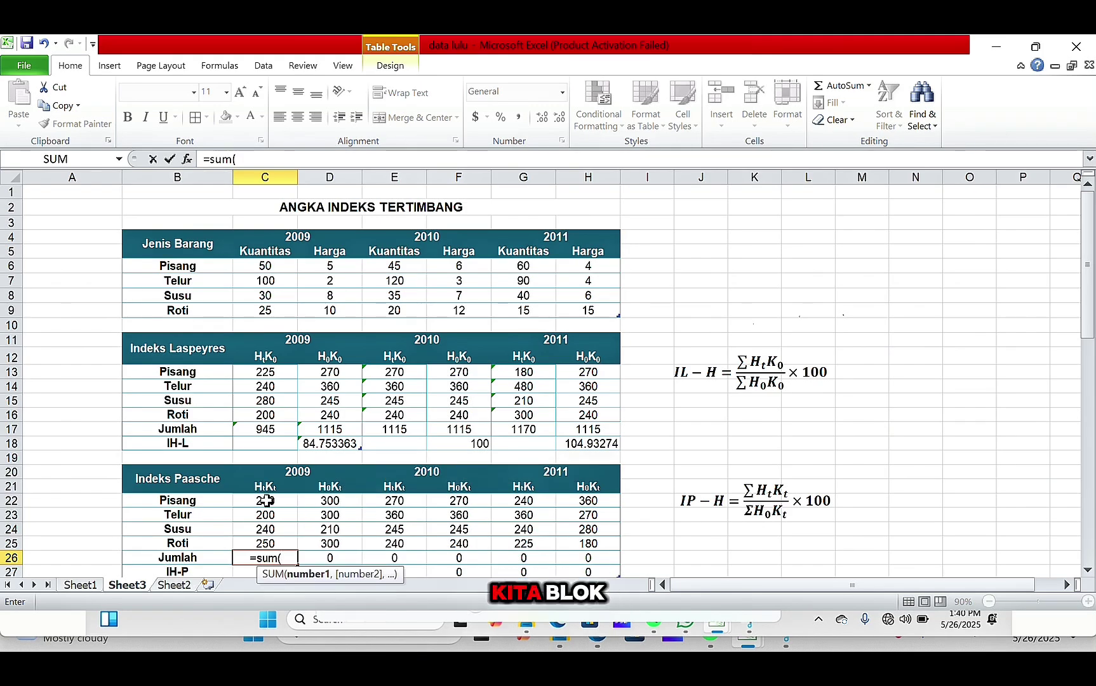
pyautogui.moveTo(263, 499); pyautogui.dragTo(275, 536)
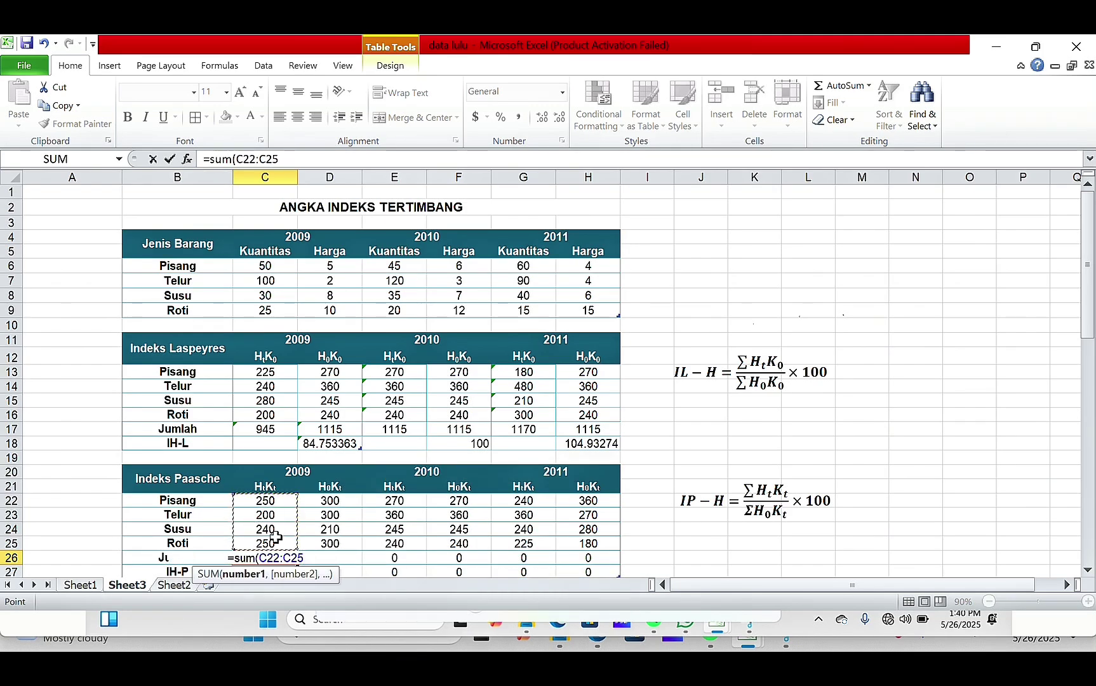
pyautogui.write(')')
pyautogui.press('Return')
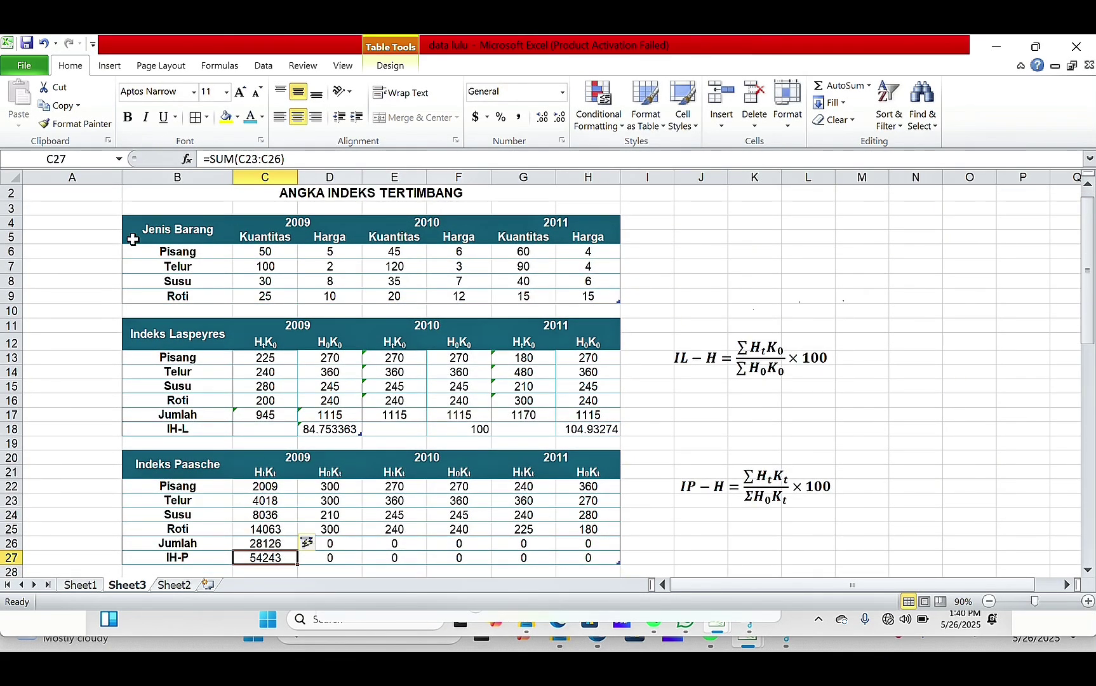
pyautogui.click(43, 43)
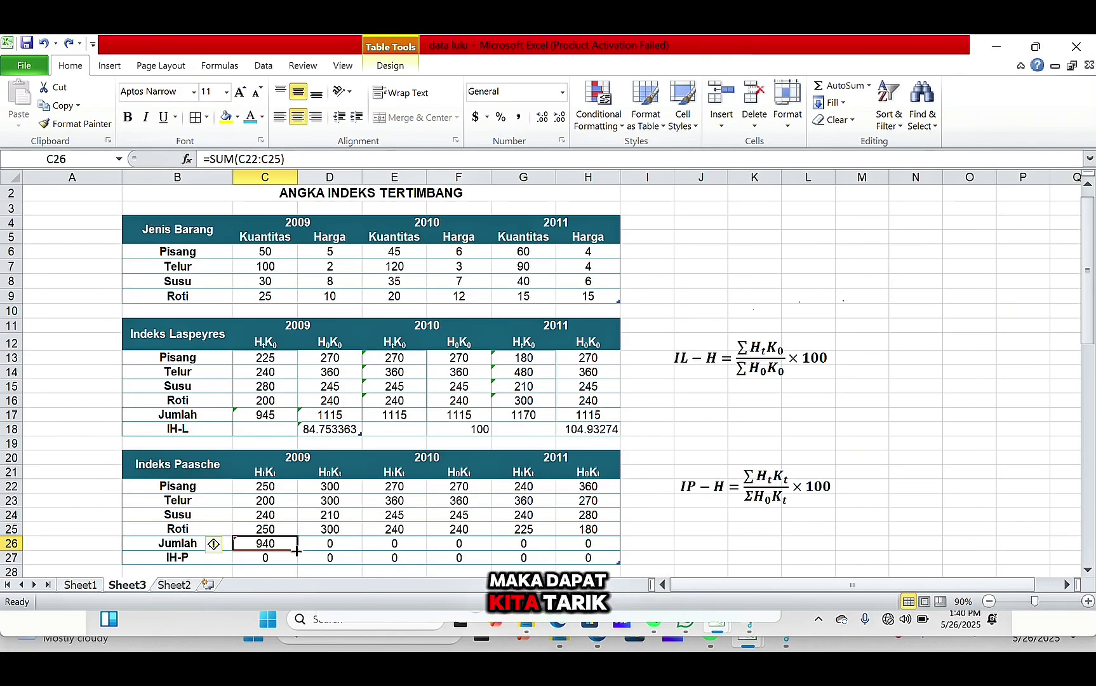
pyautogui.moveTo(297, 549); pyautogui.dragTo(593, 543)
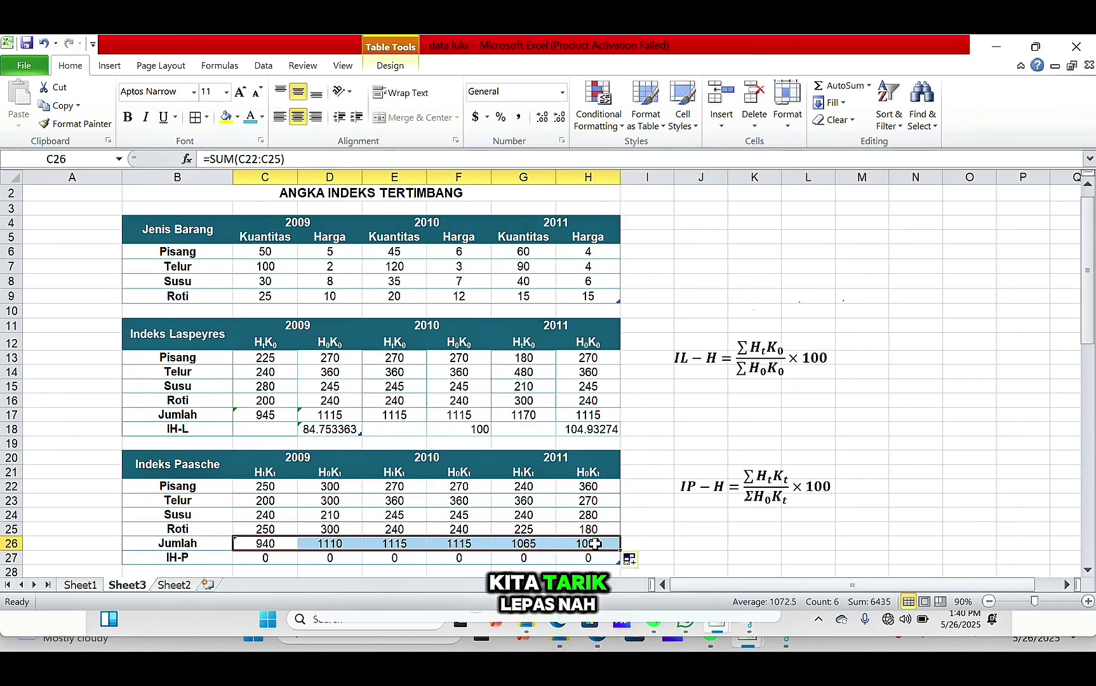
# Calculate the 2009 Paasche index in the IH-P cell D27 with the formula =(C26/D26)*100
pyautogui.click(335, 557)
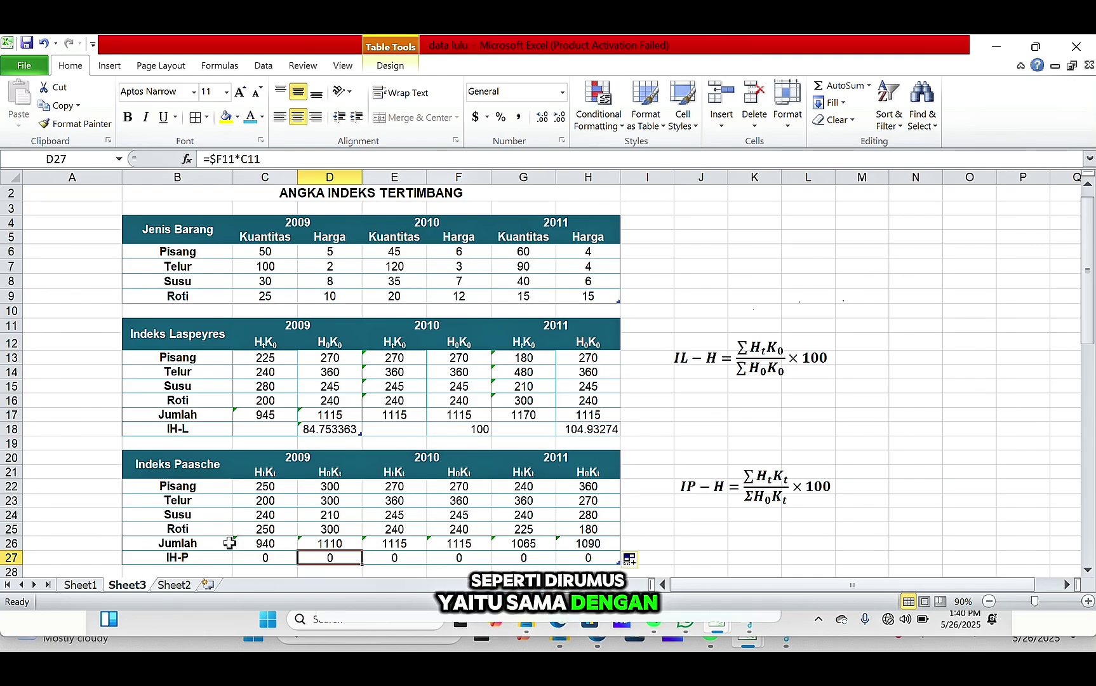
pyautogui.write('=')
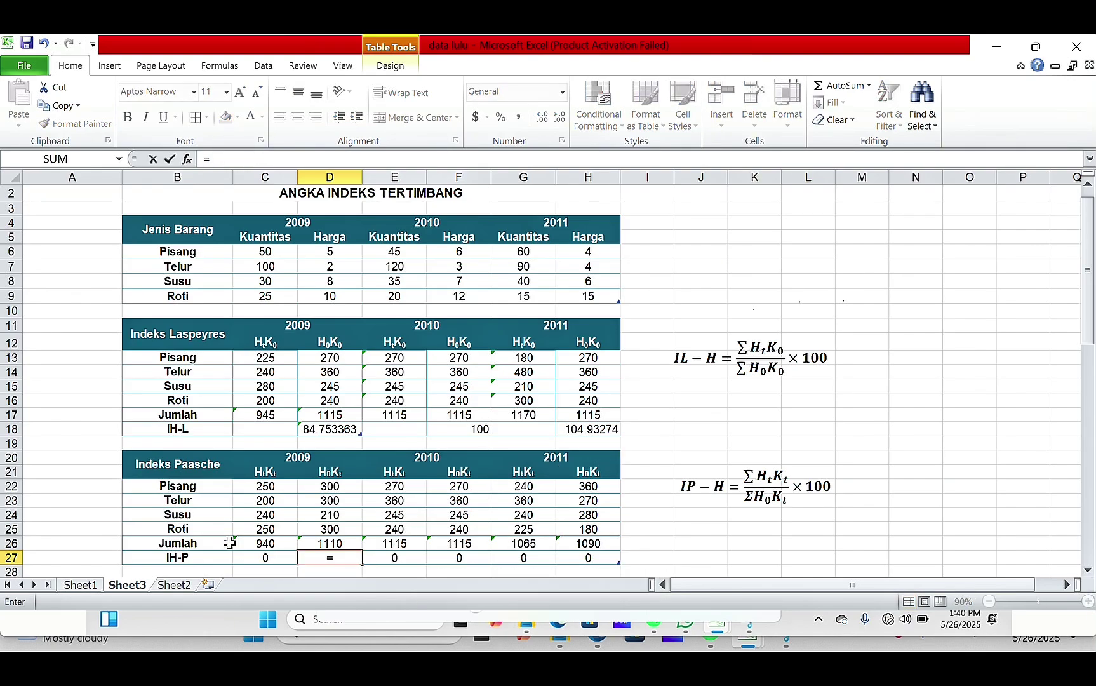
pyautogui.click(269, 543)
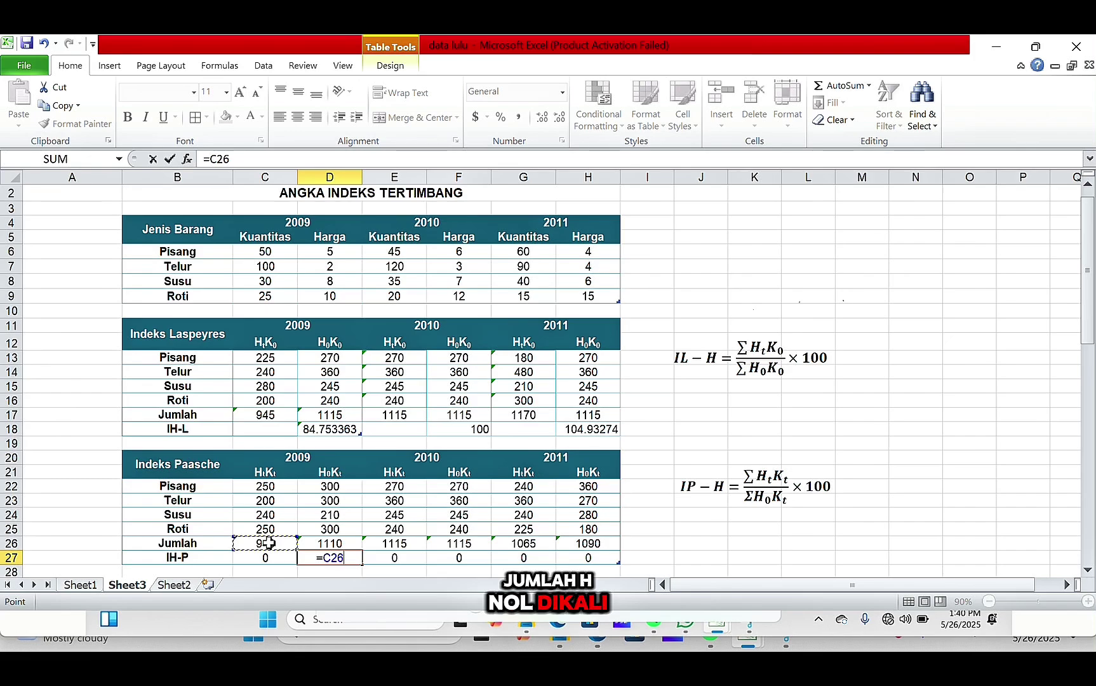
pyautogui.write('/')
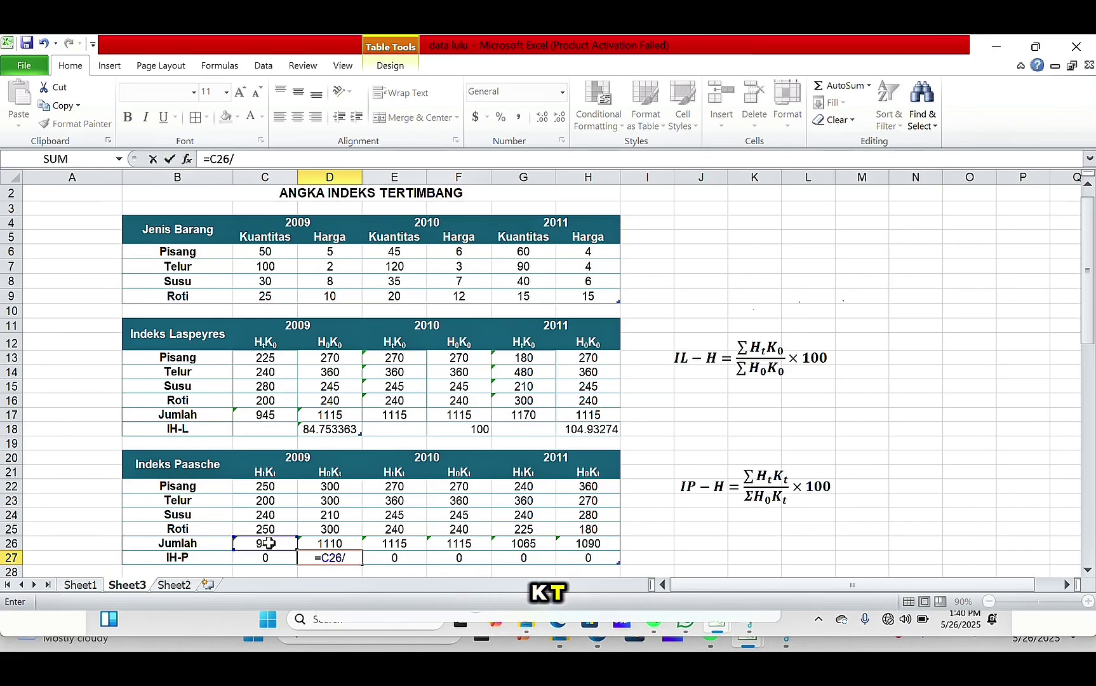
pyautogui.click(335, 544)
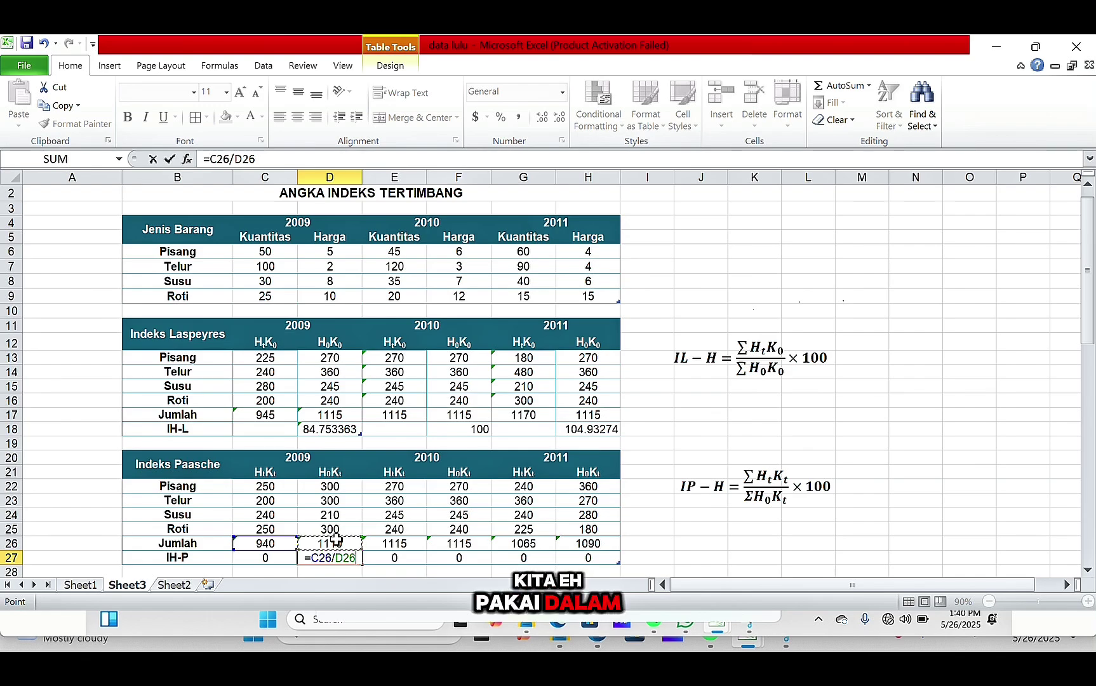
pyautogui.write(')')
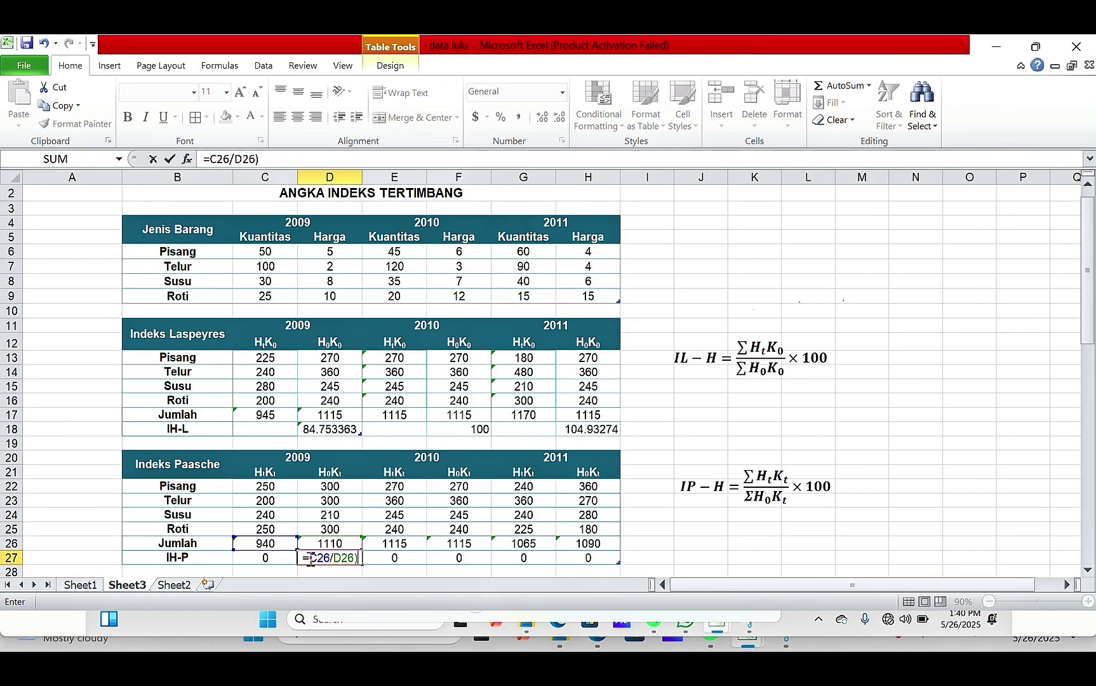
pyautogui.write('(')
pyautogui.press('BackSpace')
pyautogui.write('(')
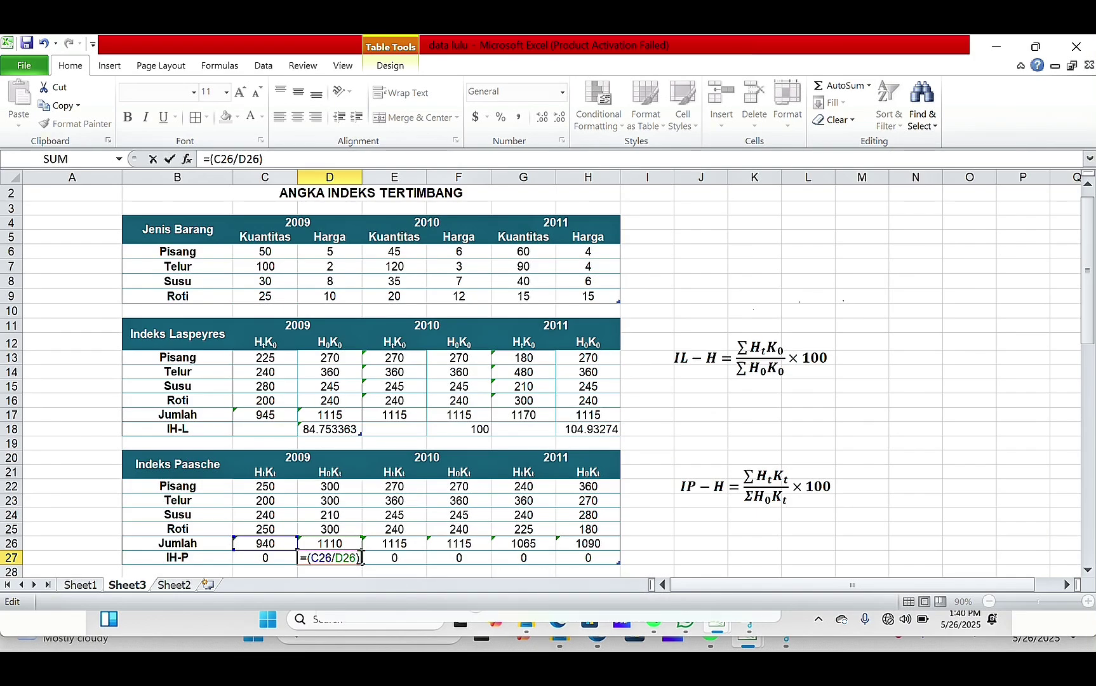
pyautogui.write('*100')
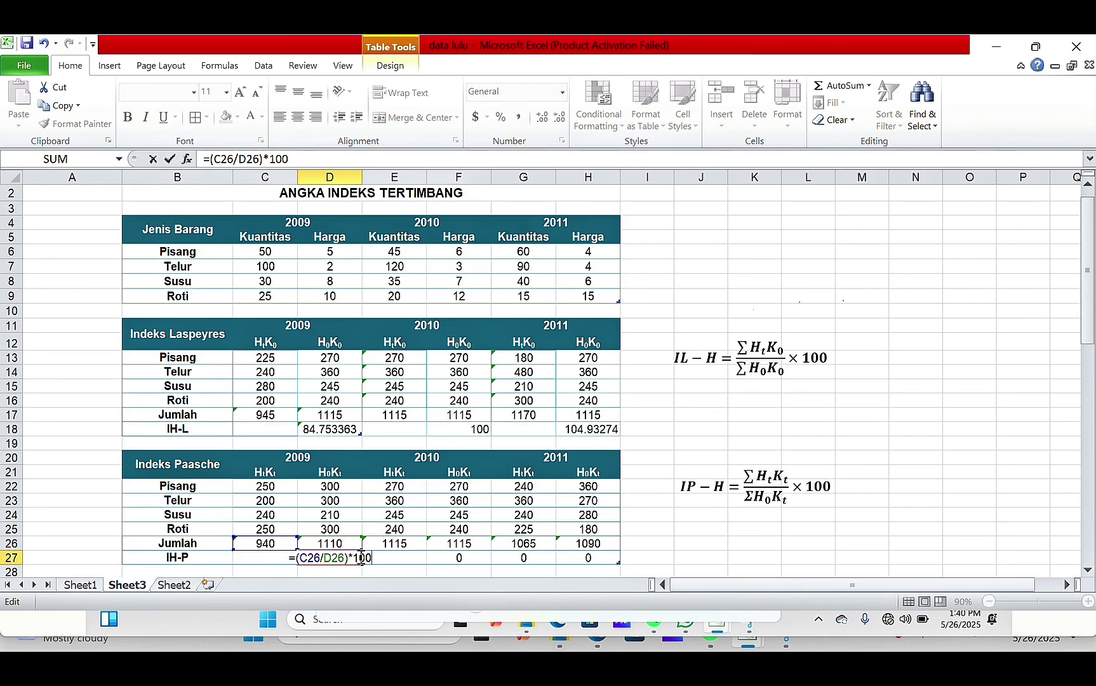
pyautogui.press('Return')
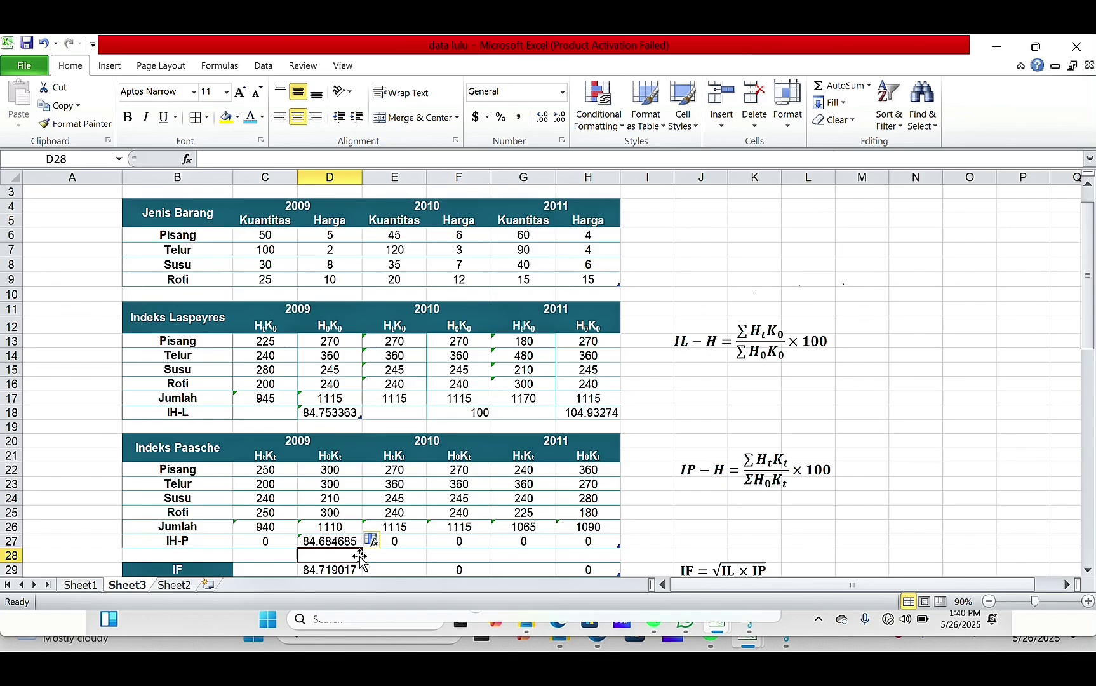
# Calculate the 2010 Paasche index in the IH-P cell F27 with the formula =(E26/F26)*100
pyautogui.scroll(1, 506, 485)
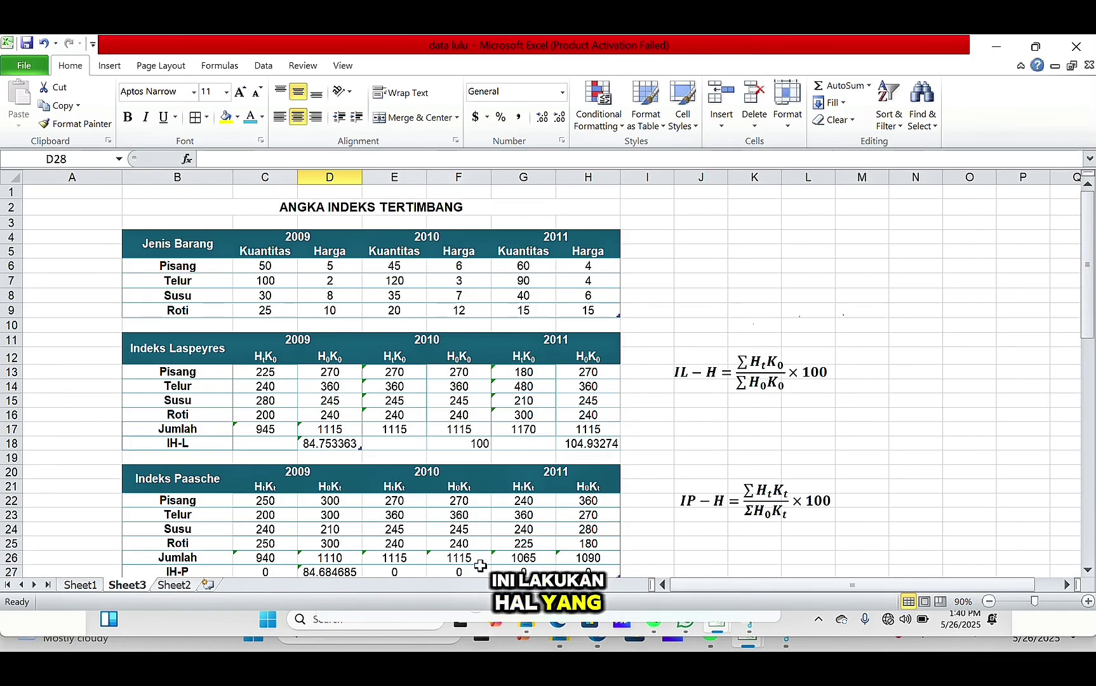
pyautogui.click(457, 569)
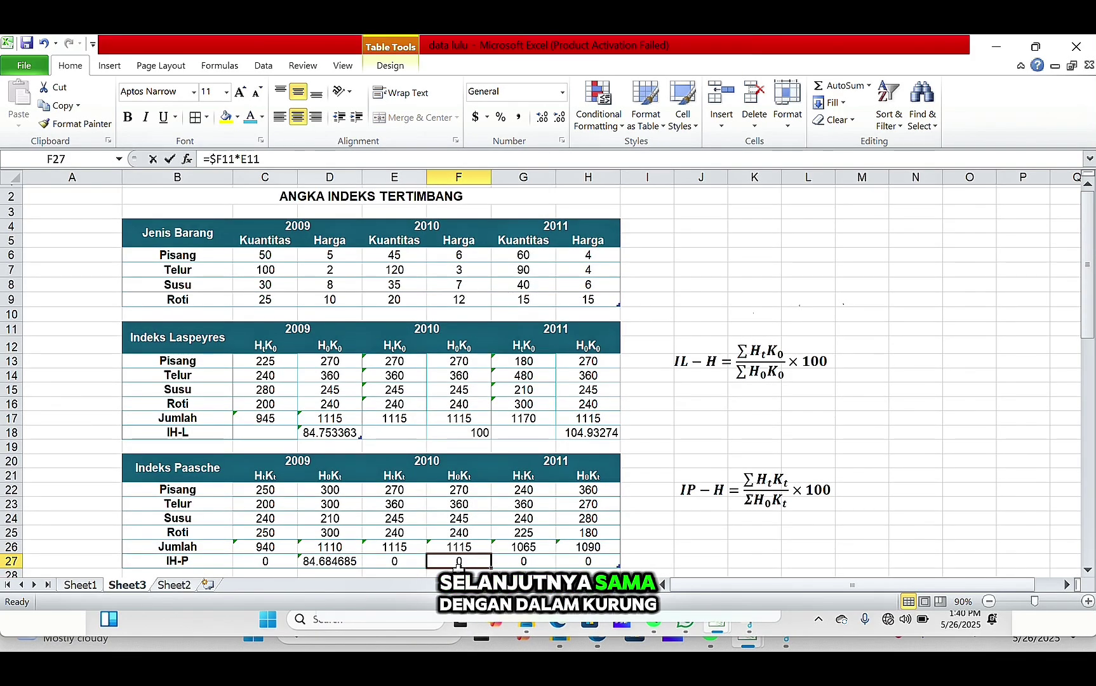
pyautogui.write('=')
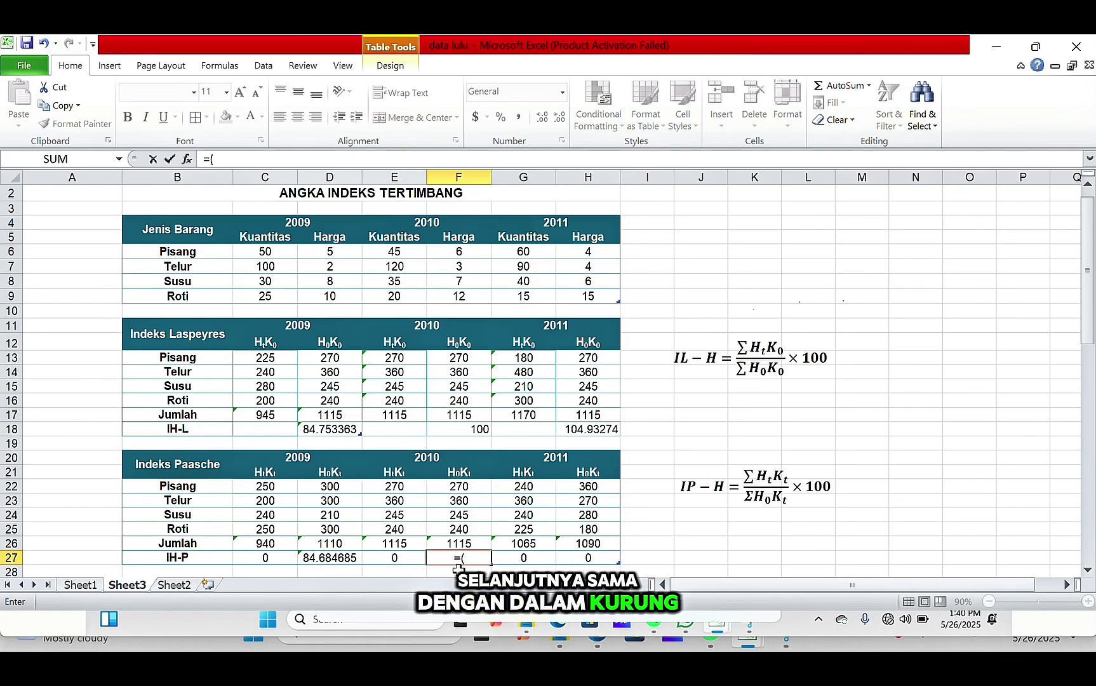
pyautogui.write('(')
pyautogui.click(388, 544)
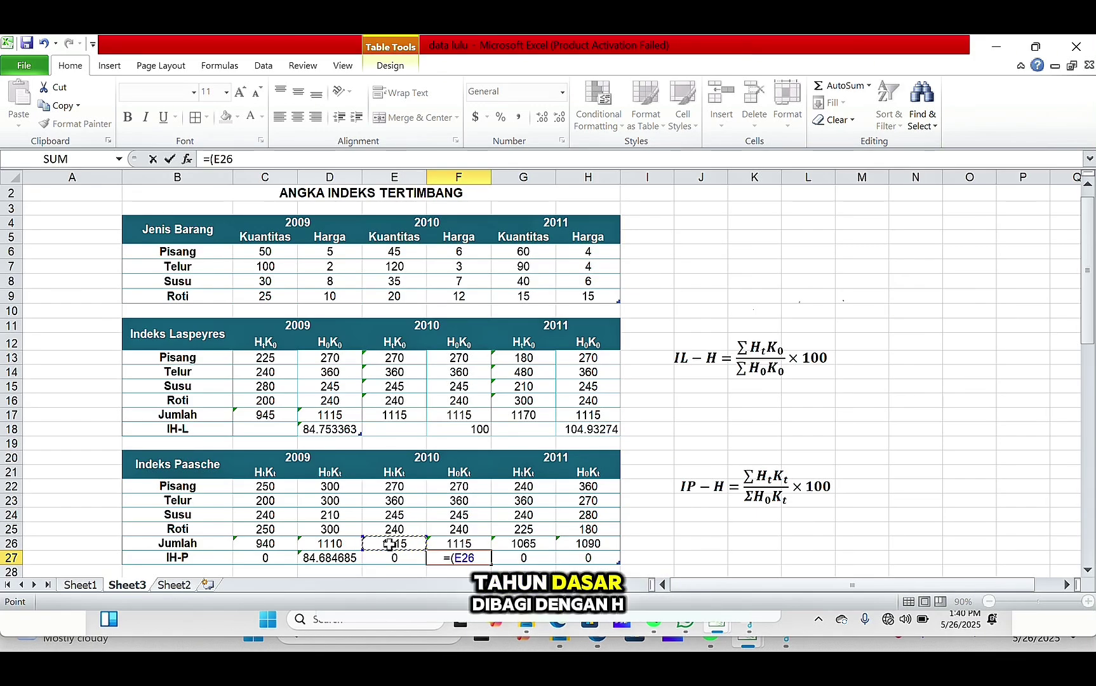
pyautogui.write('/')
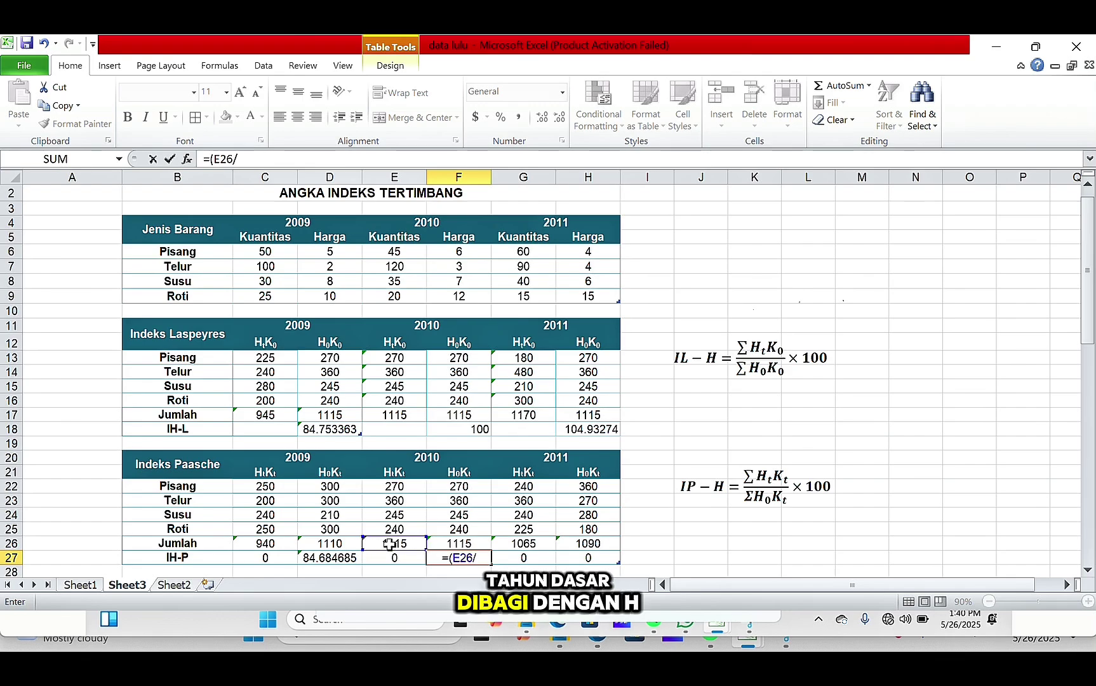
pyautogui.click(470, 544)
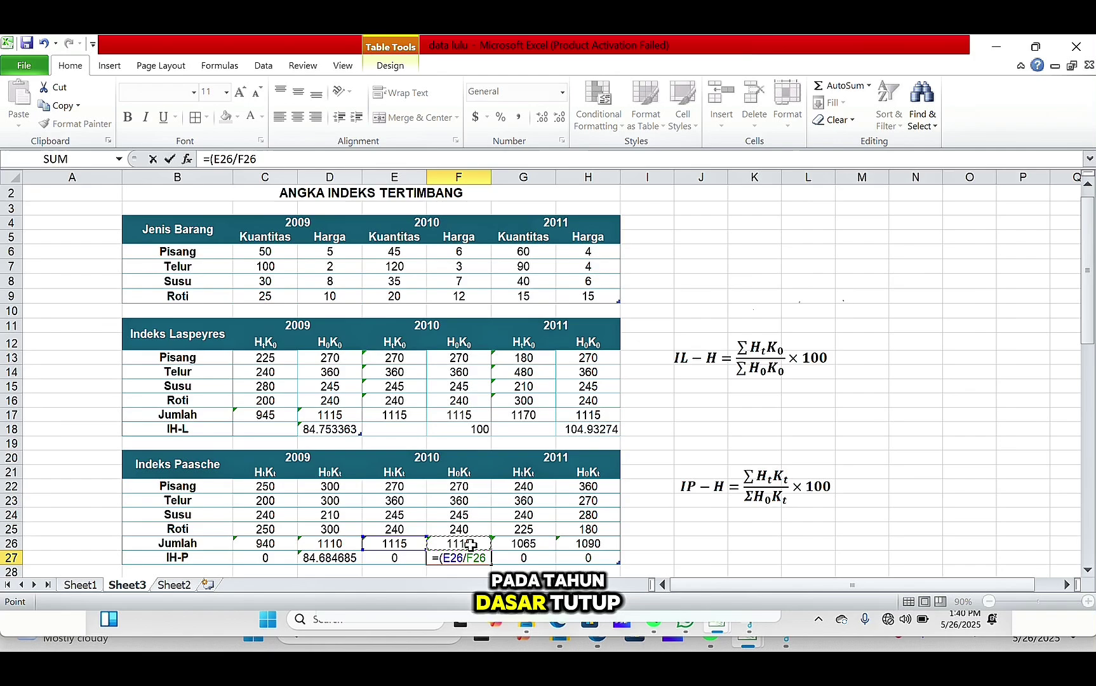
pyautogui.write(')')
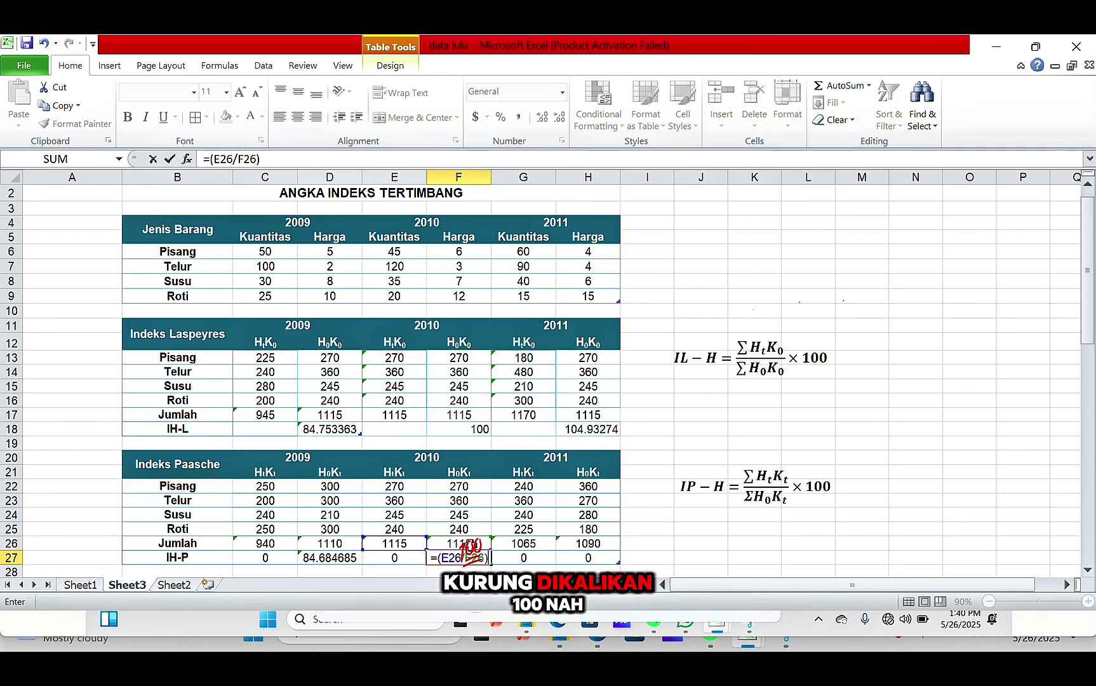
pyautogui.write('*100')
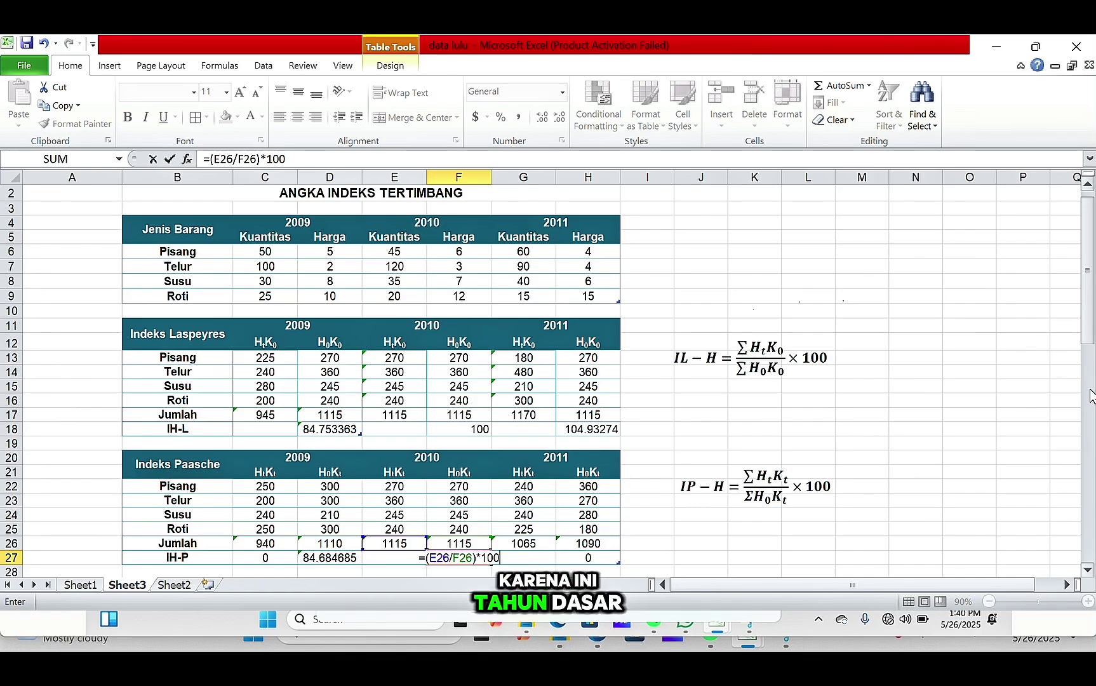
pyautogui.moveTo(1089, 309); pyautogui.dragTo(1090, 285)
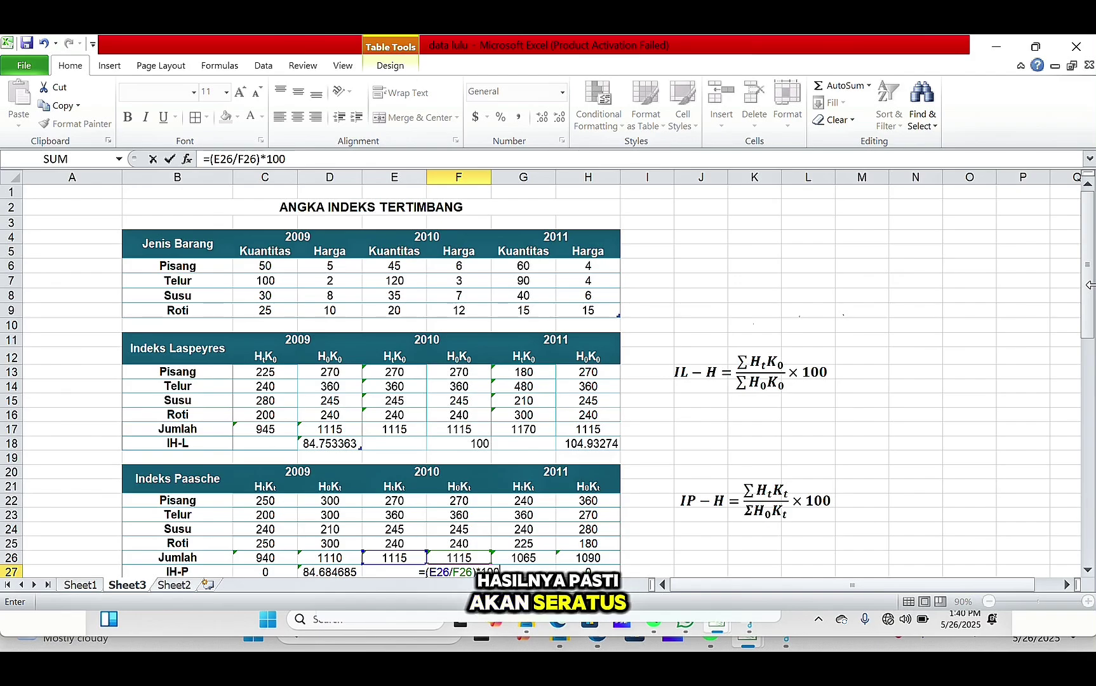
pyautogui.press('Return')
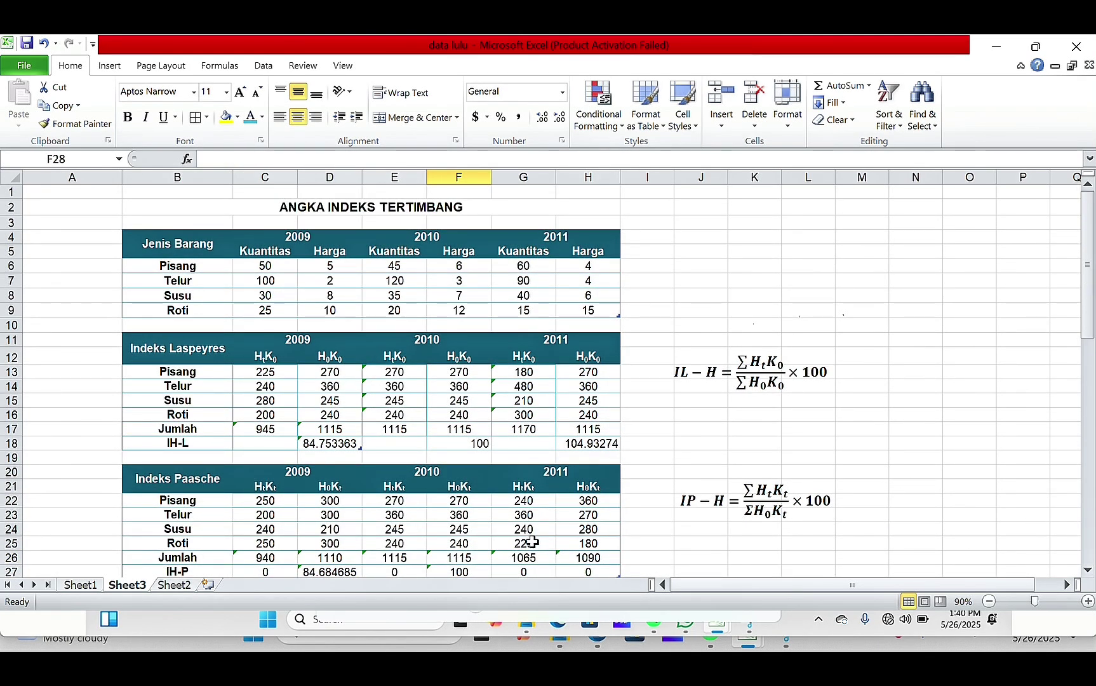
# Calculate the 2011 Paasche index in the IH-P cell H27 with the formula =(G26/H26)*100
pyautogui.click(584, 570)
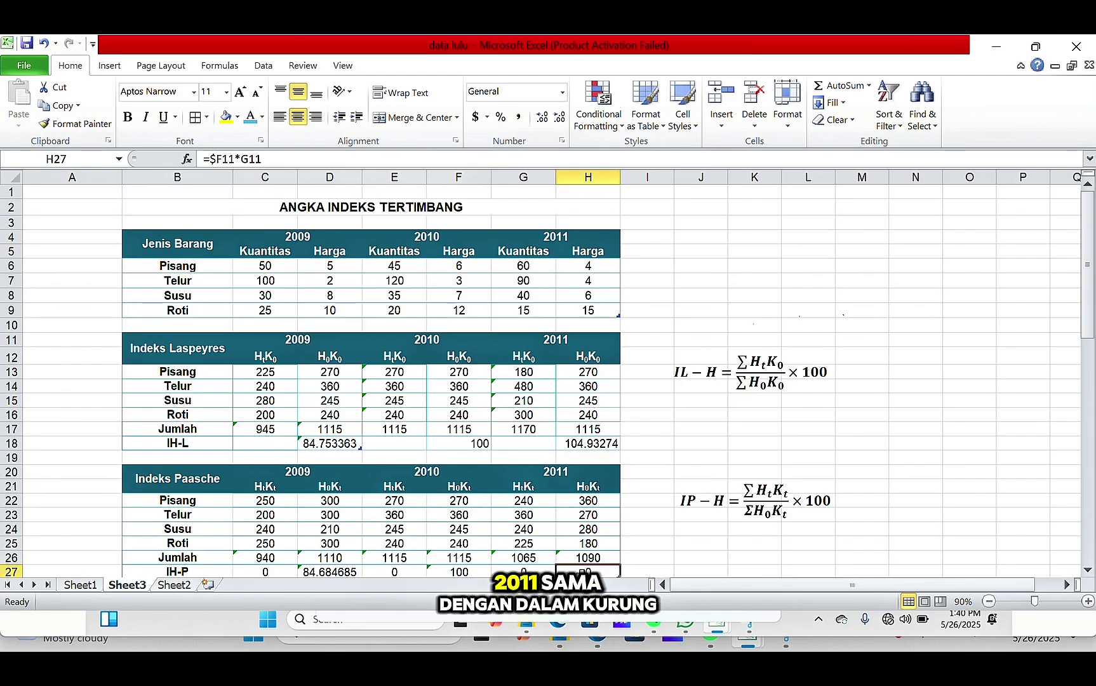
pyautogui.write('=')
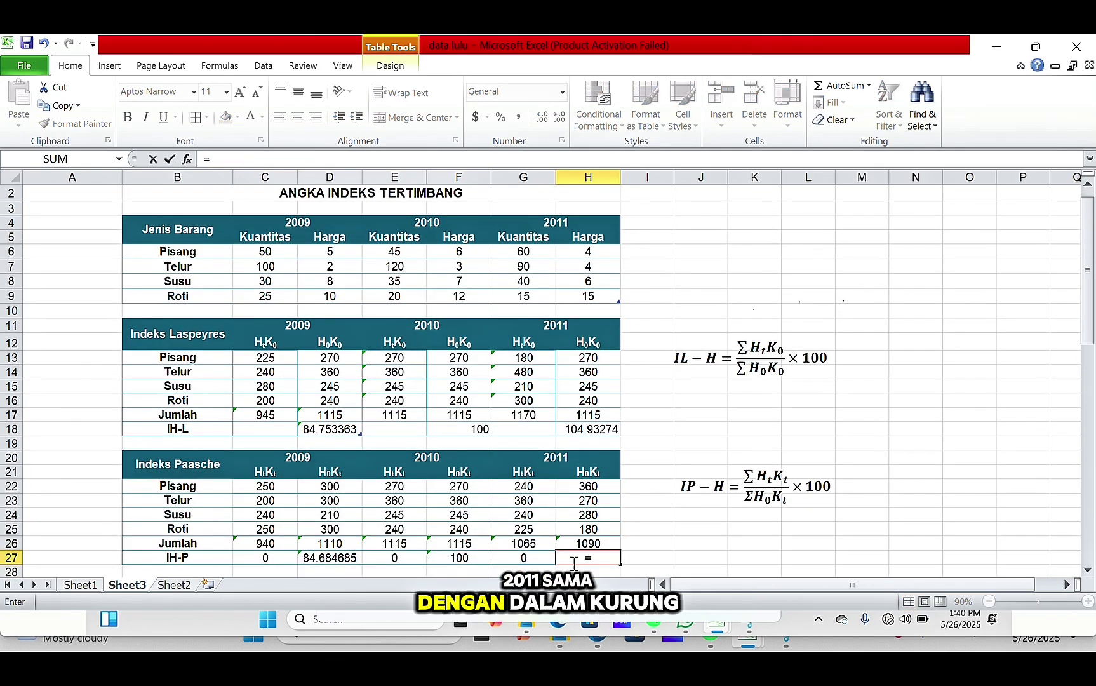
pyautogui.write('(')
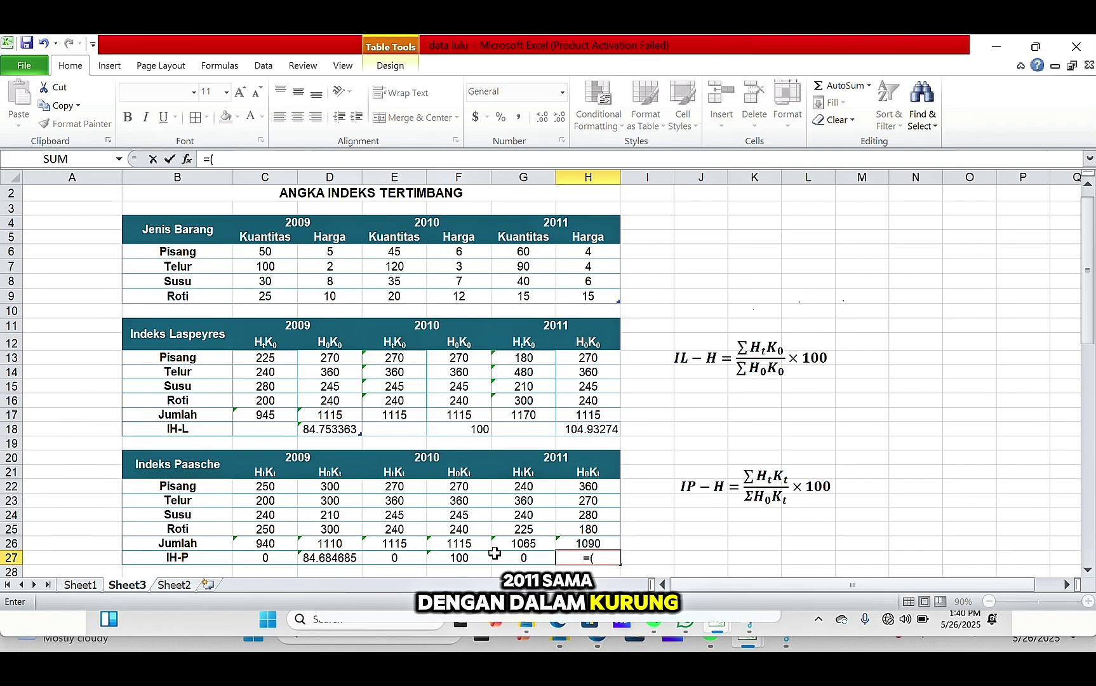
pyautogui.click(534, 544)
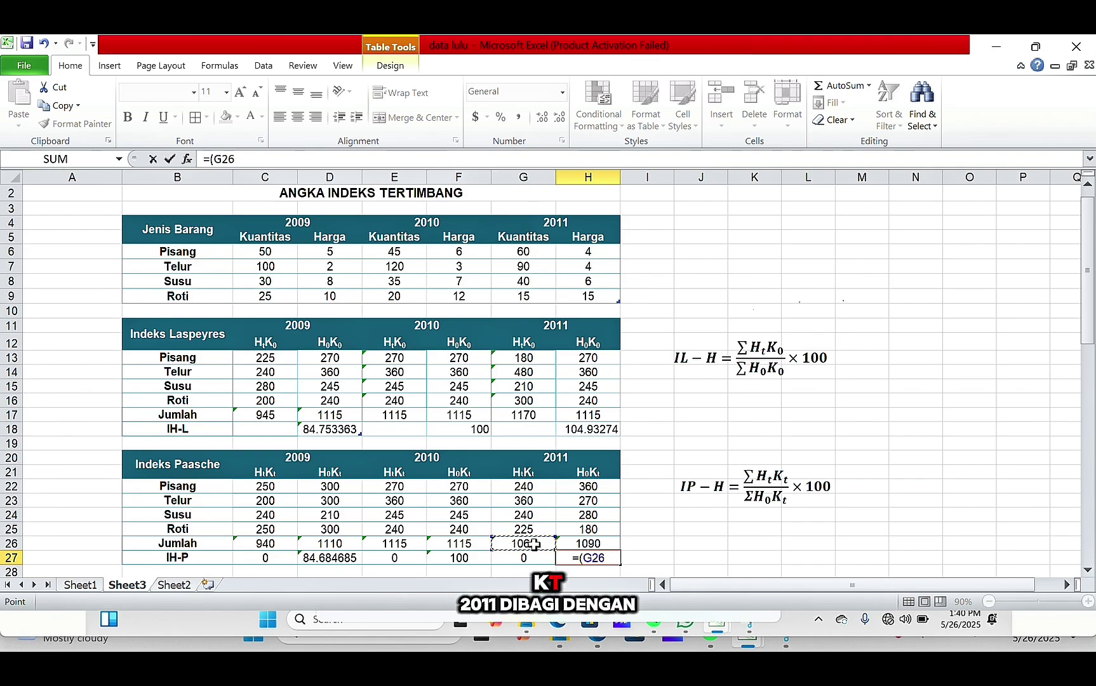
pyautogui.write('/')
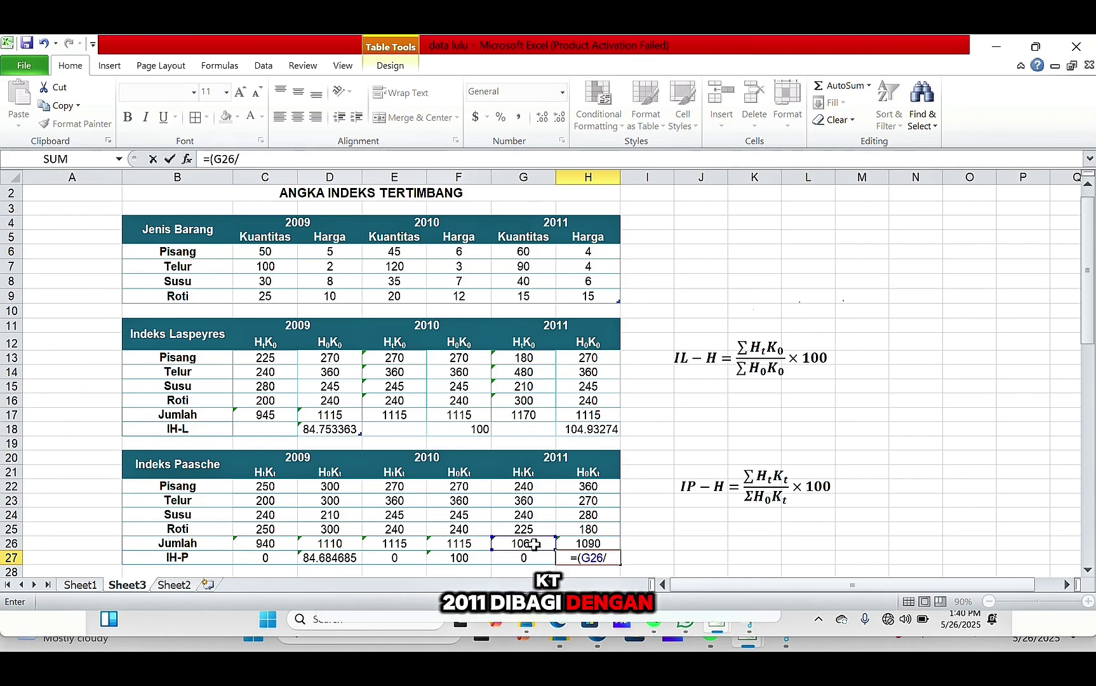
pyautogui.click(582, 540)
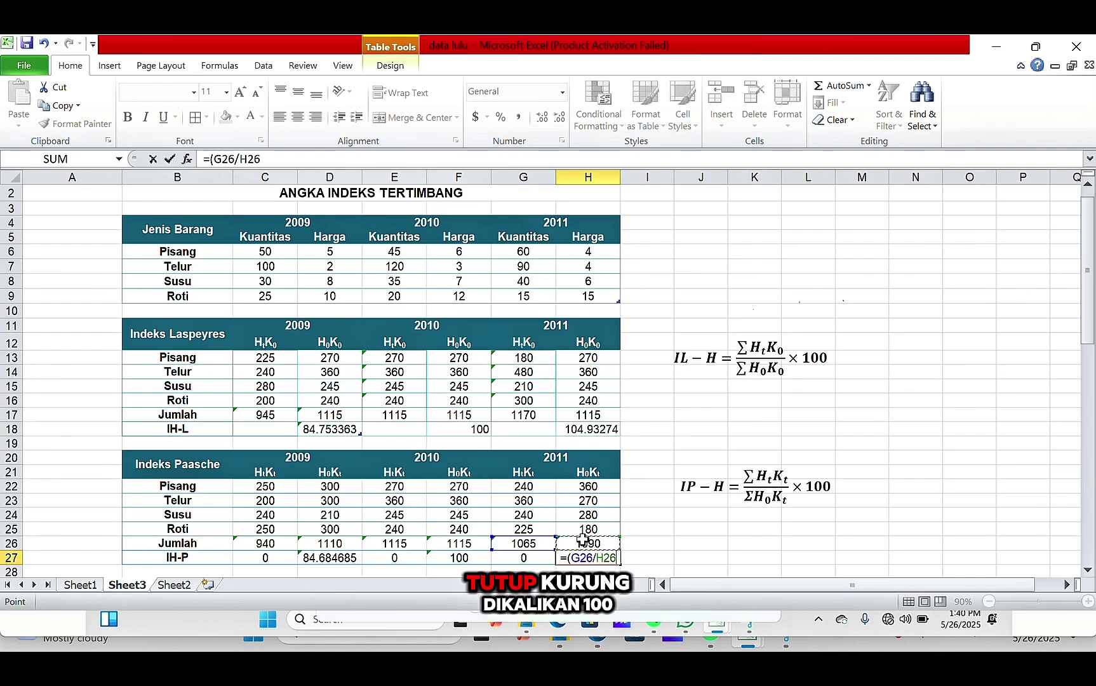
pyautogui.write(')')
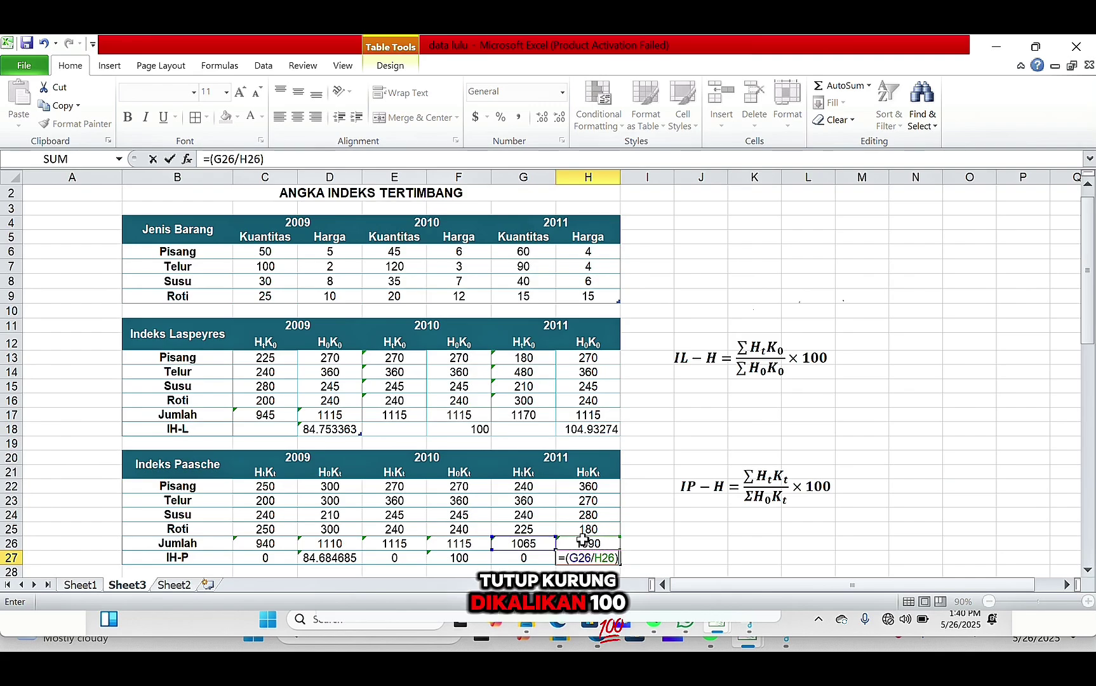
pyautogui.write('*100')
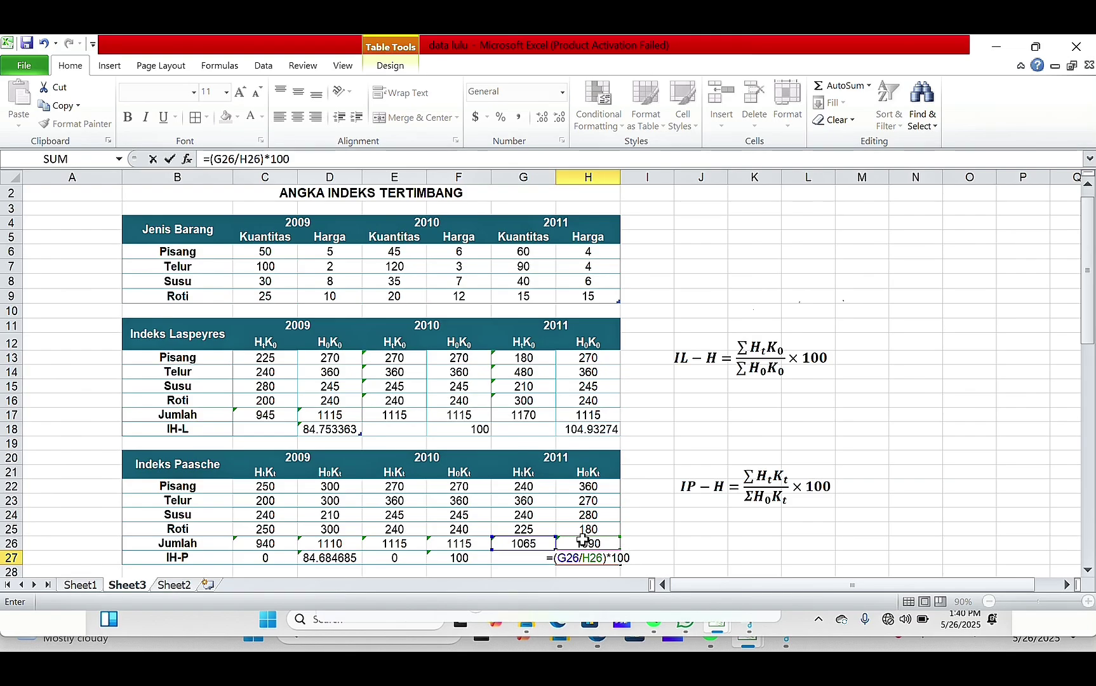
pyautogui.press('Return')
pyautogui.scroll(2, 635, 504)
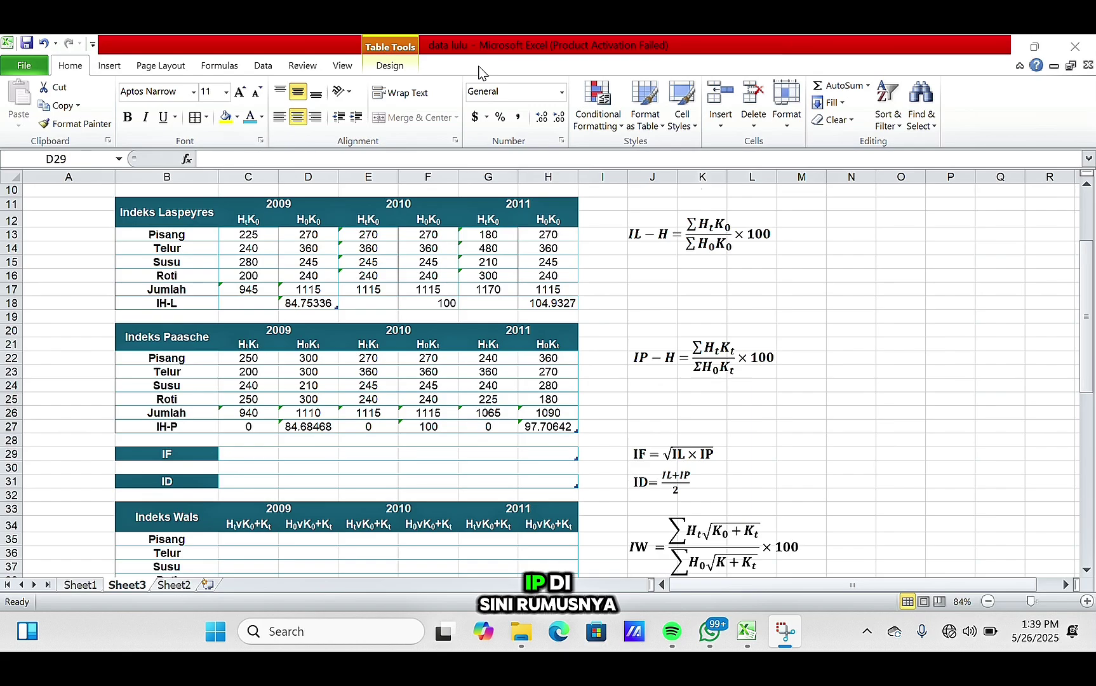
# Calculate the 2009 IF index in D29 with the formula =(D18*D27)^0.5
pyautogui.click(294, 452)
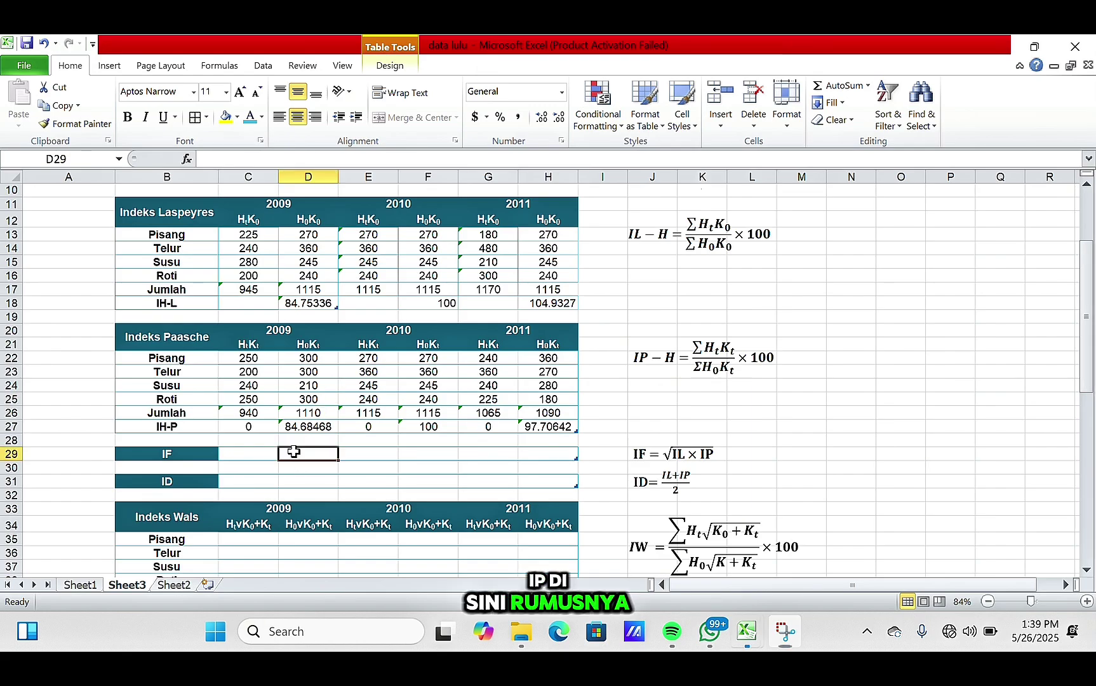
pyautogui.write('=')
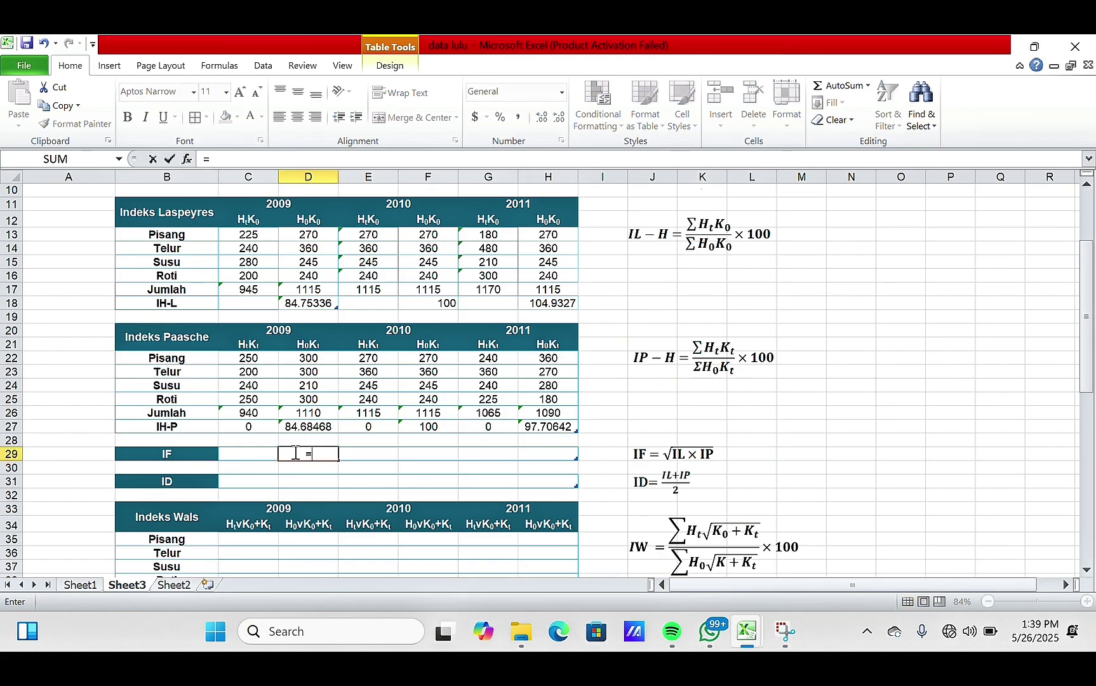
pyautogui.write('(')
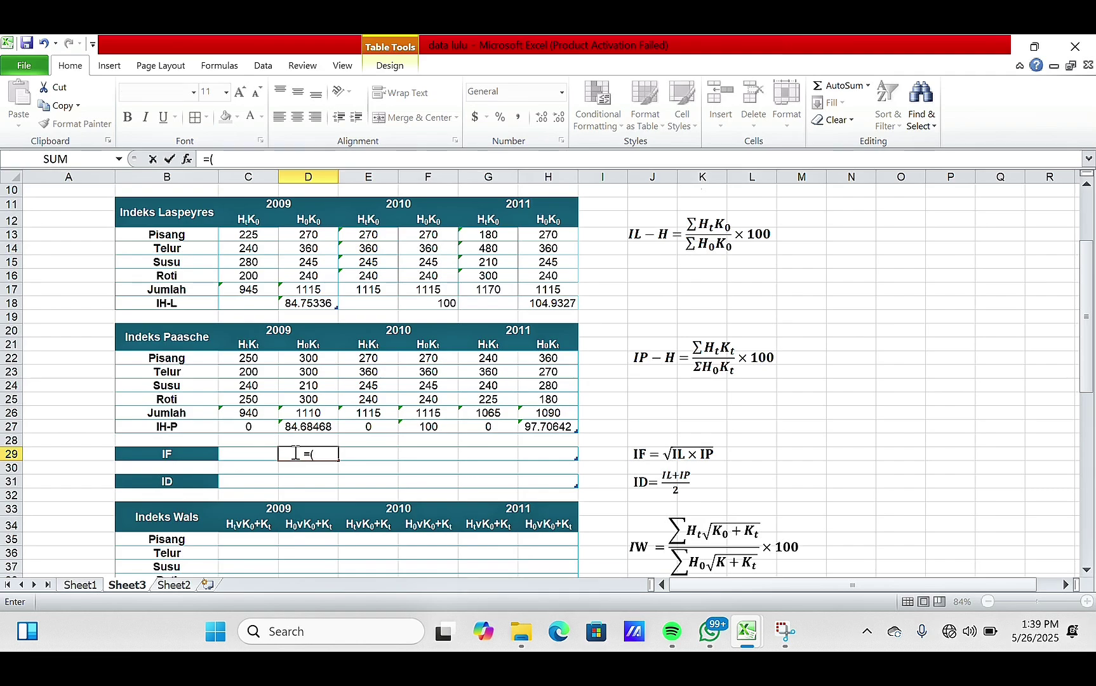
pyautogui.click(318, 304)
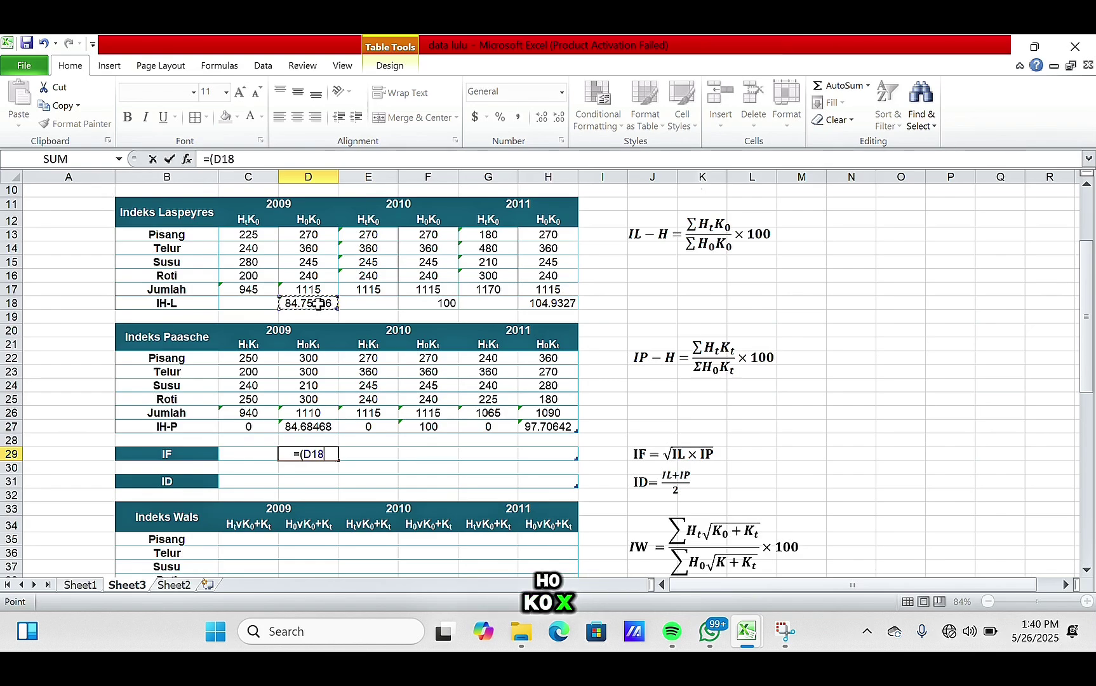
pyautogui.write('*')
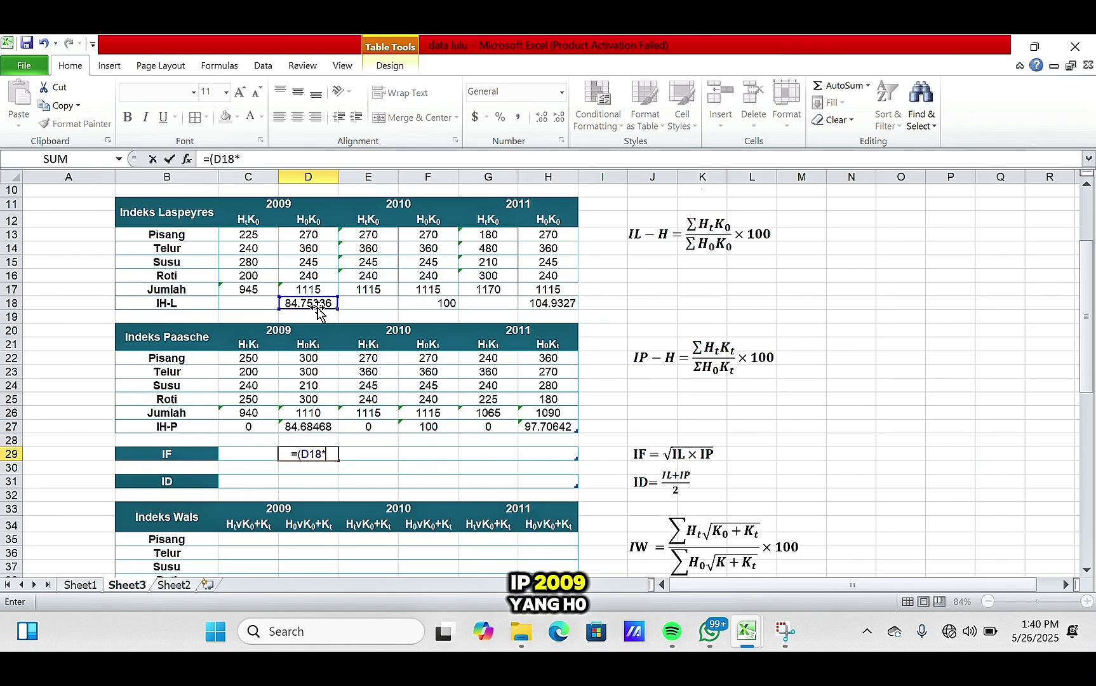
pyautogui.click(319, 427)
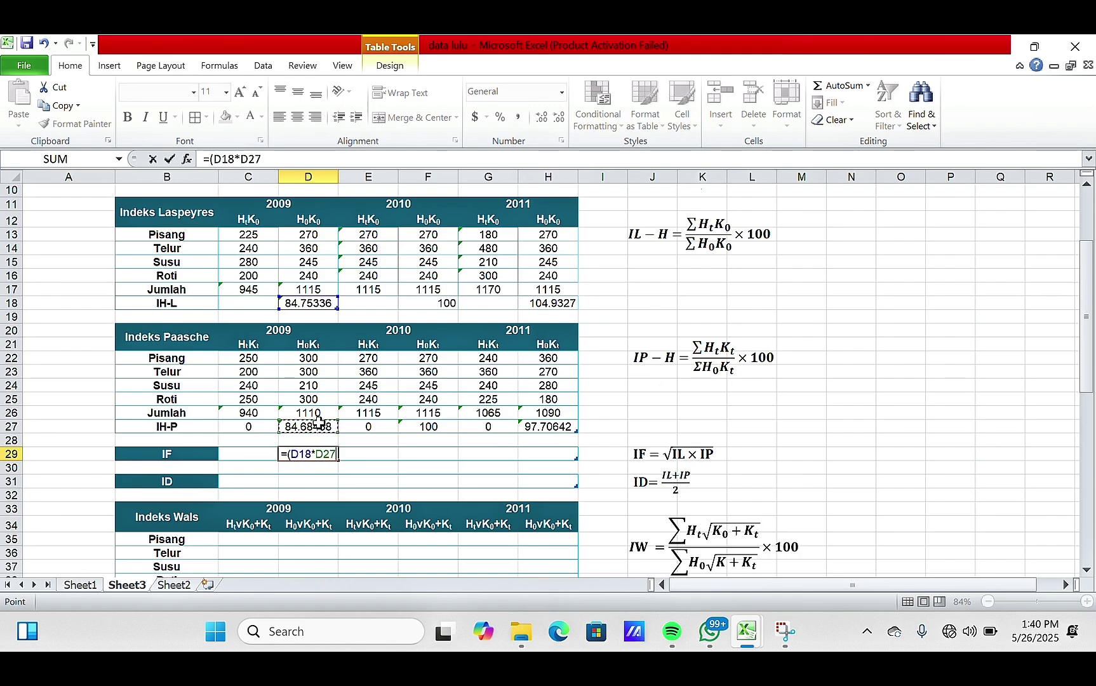
pyautogui.write(')')
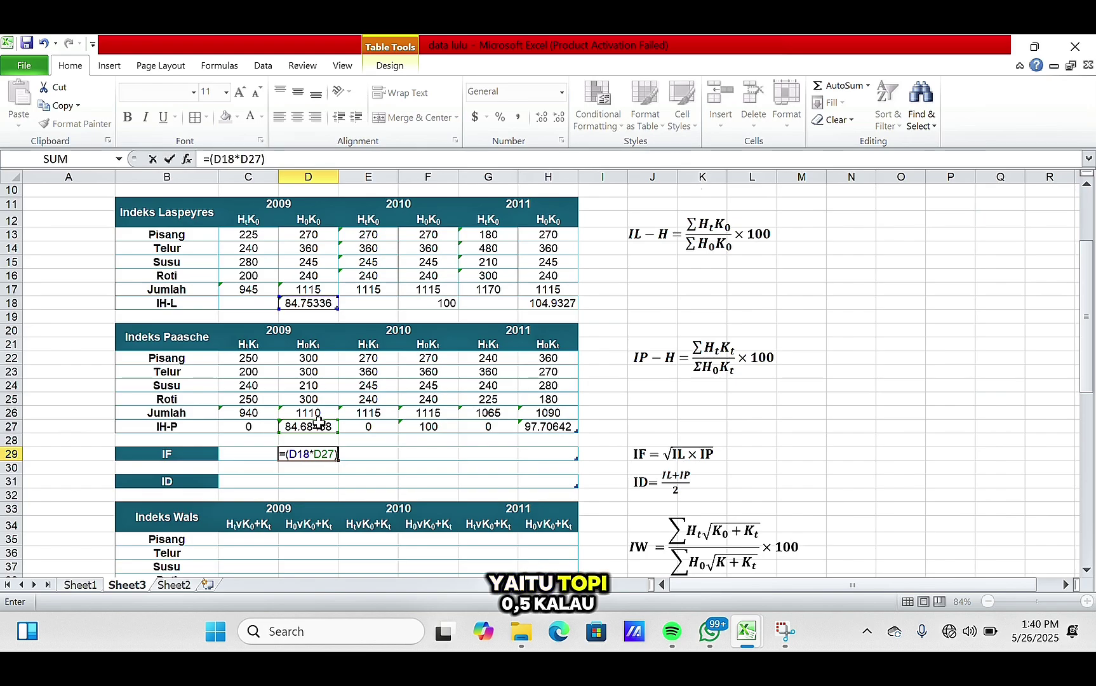
pyautogui.write('^0')
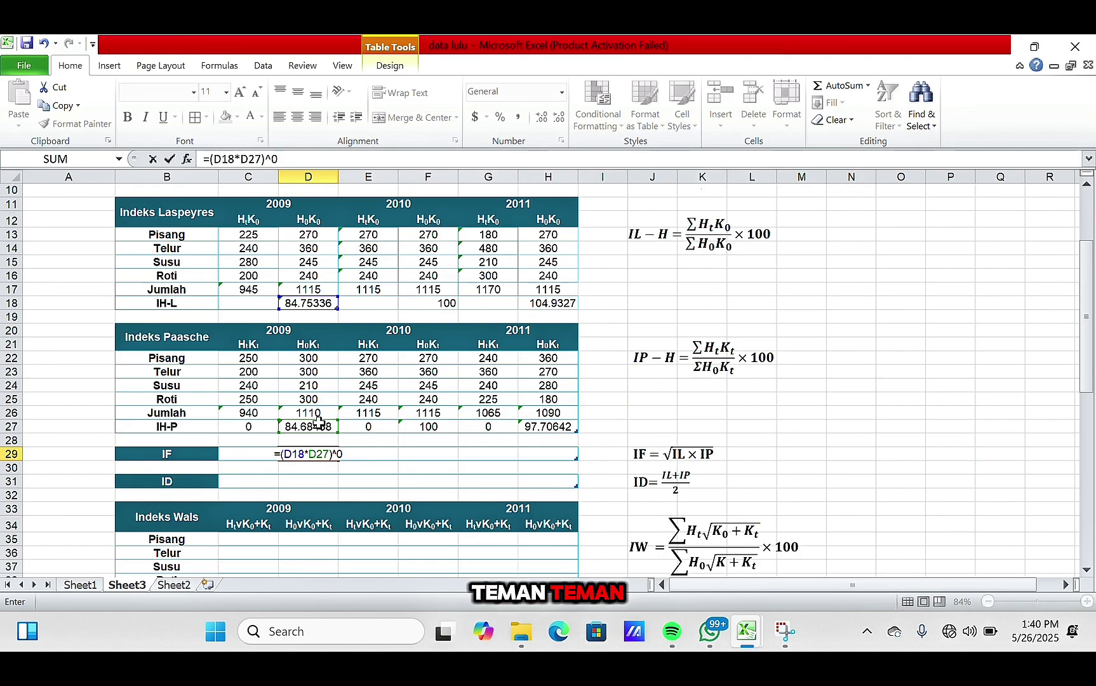
pyautogui.write('.5')
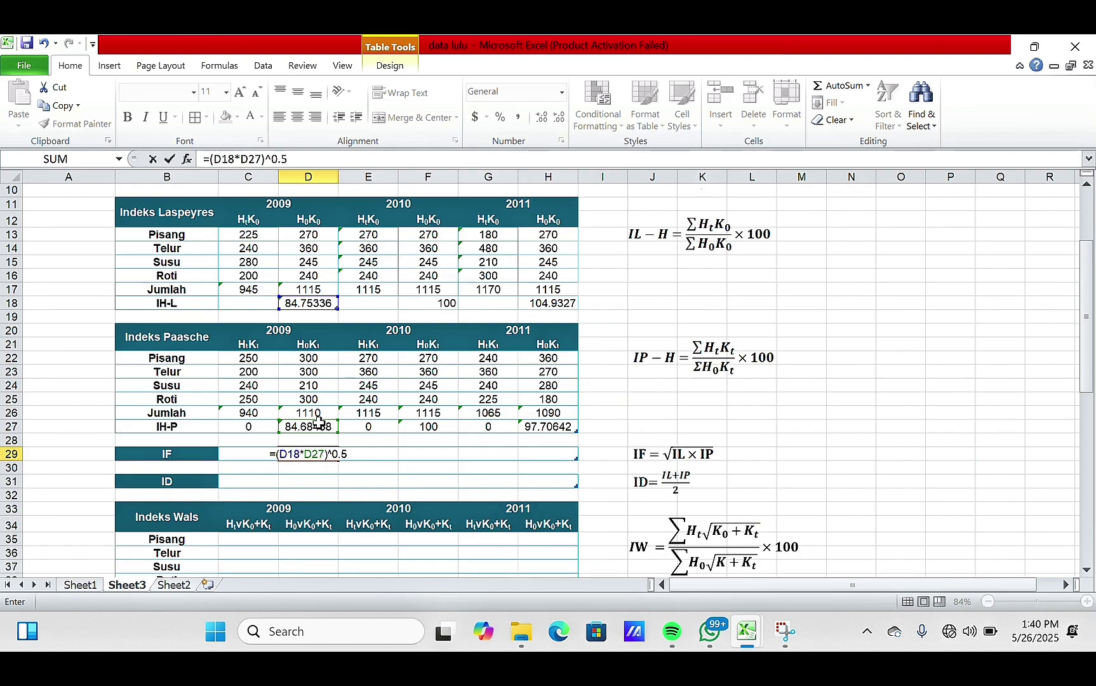
pyautogui.press('Return')
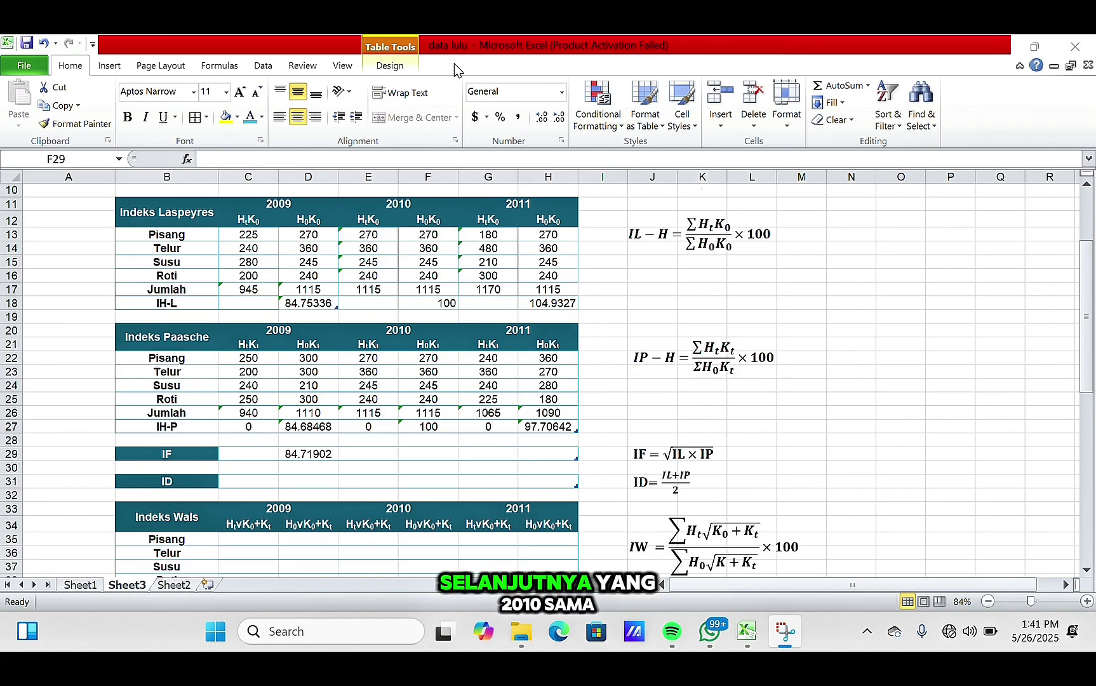
# Calculate the 2010 IF index in F29 with the formula =(F18*F27)^0.5
pyautogui.click(425, 451)
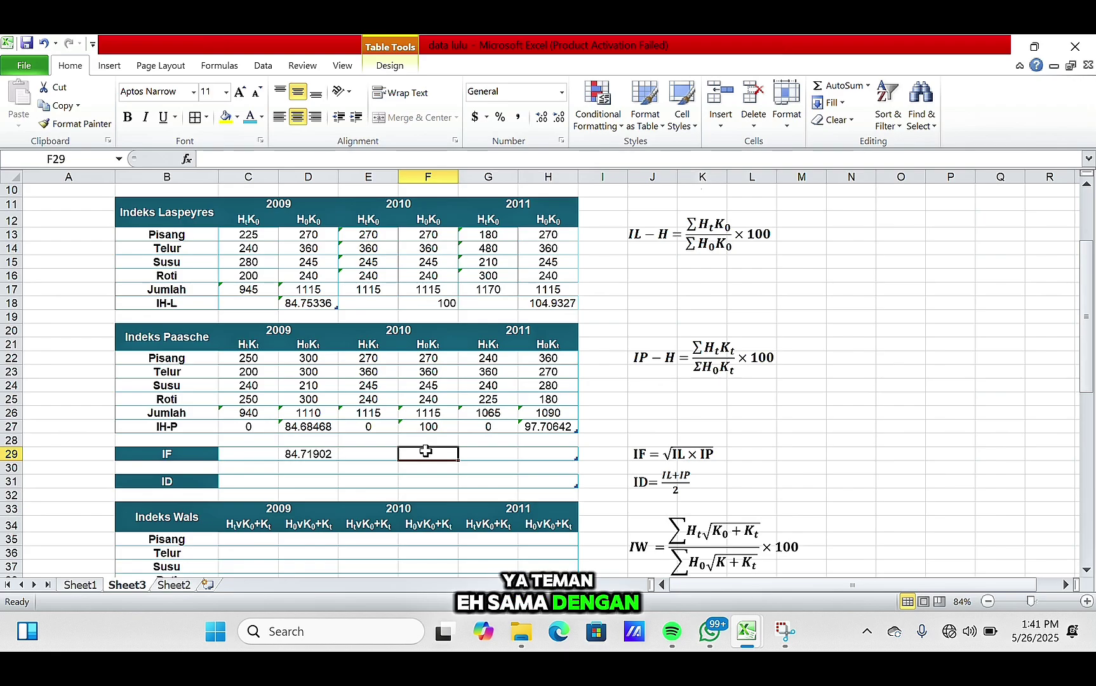
pyautogui.write('=')
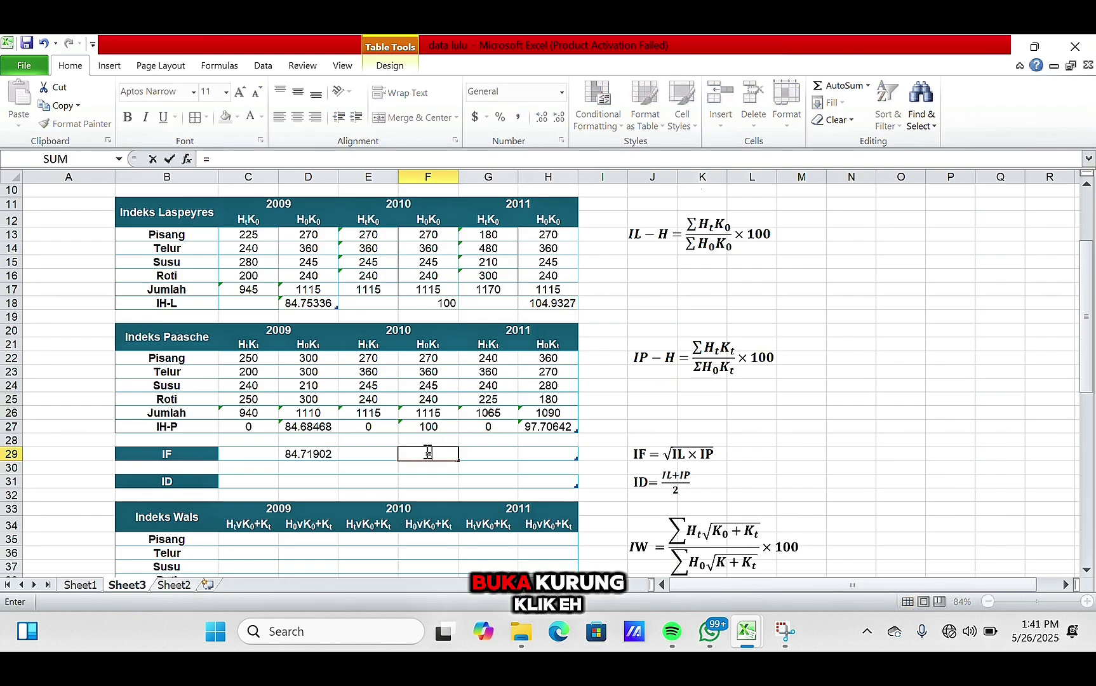
pyautogui.write('(')
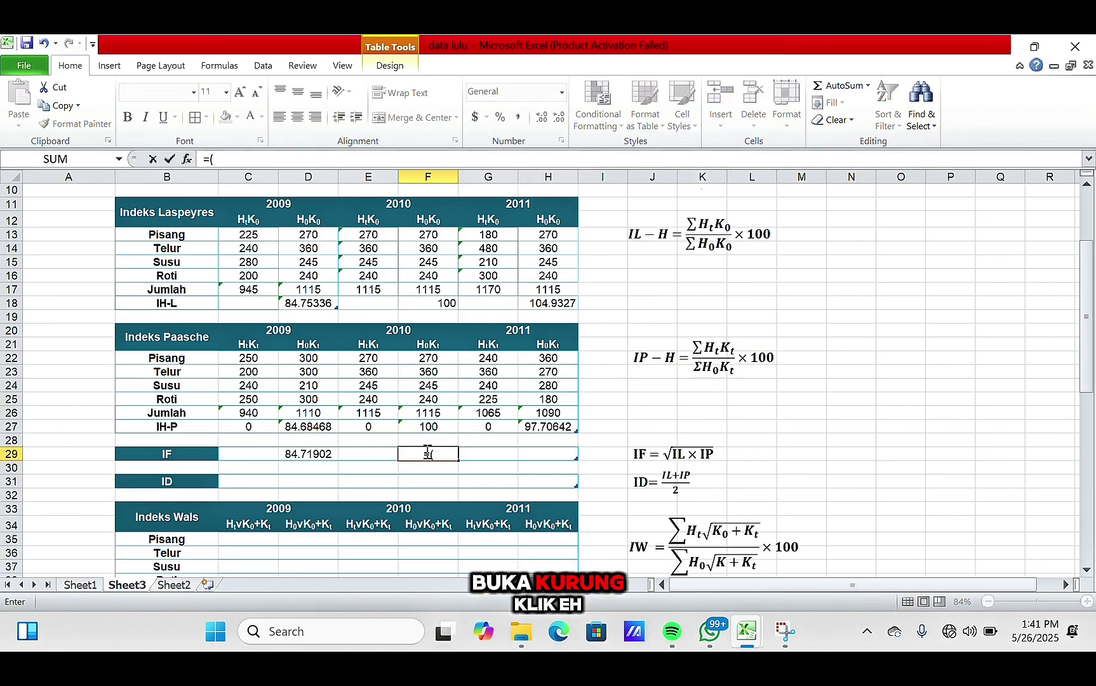
pyautogui.click(444, 303)
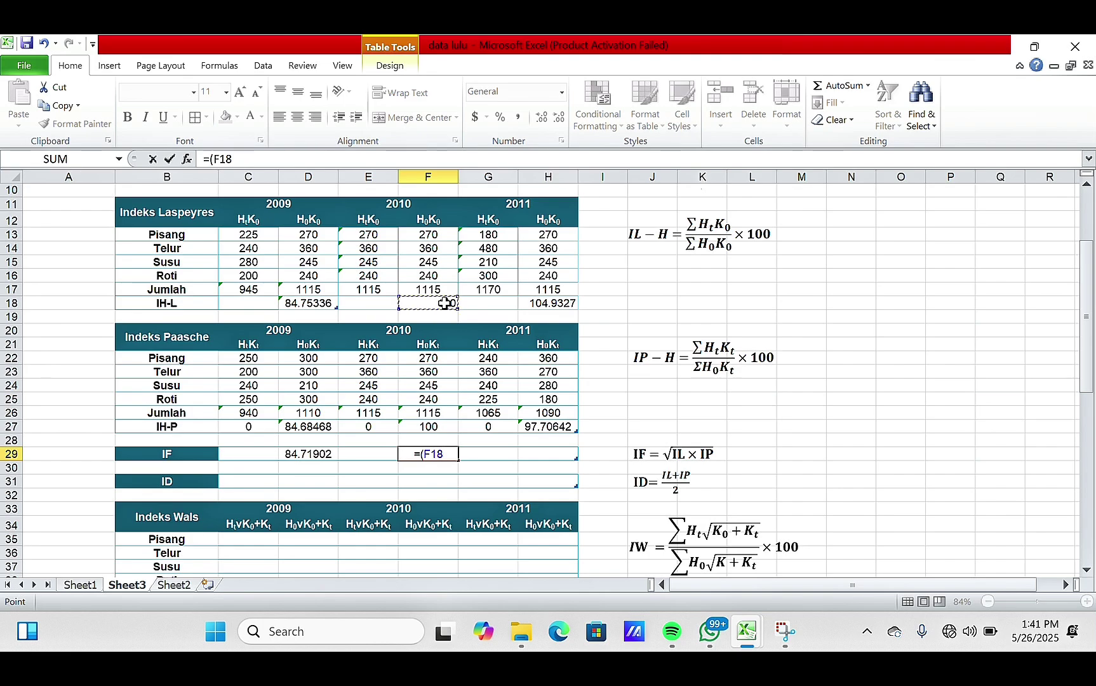
pyautogui.write('*')
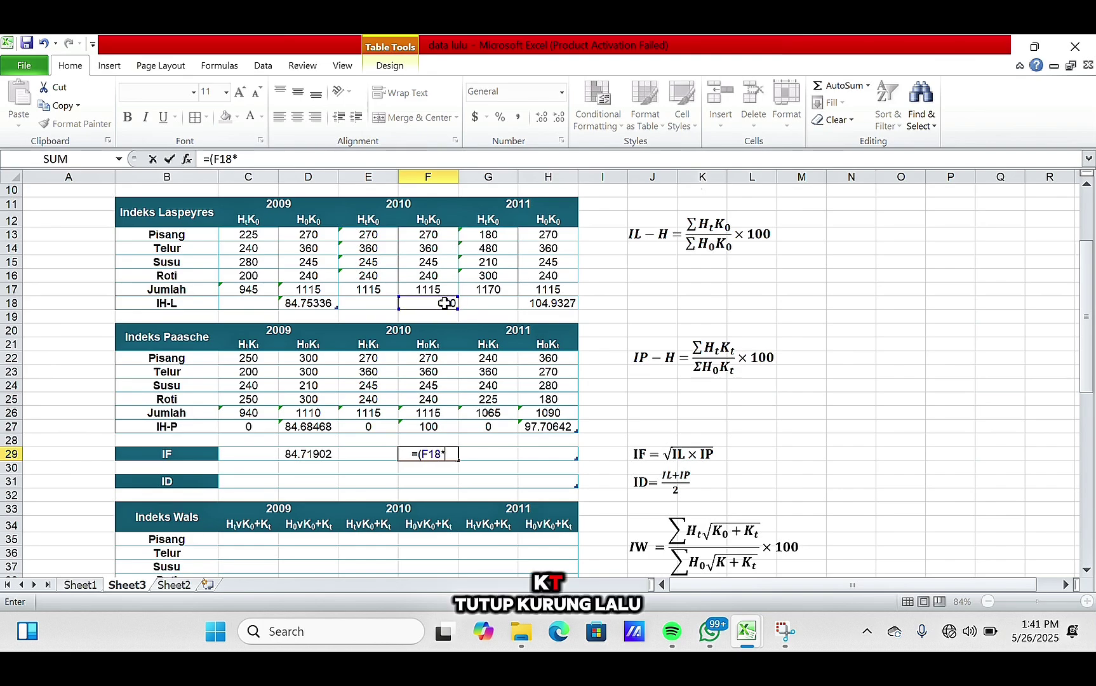
pyautogui.click(438, 426)
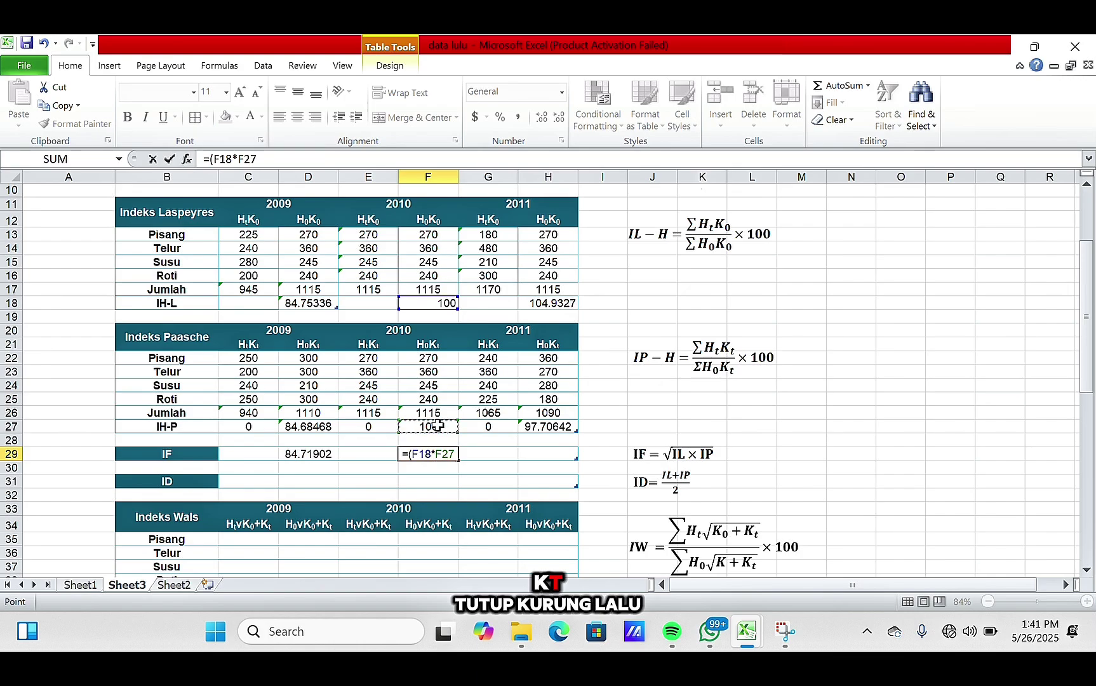
pyautogui.write(')')
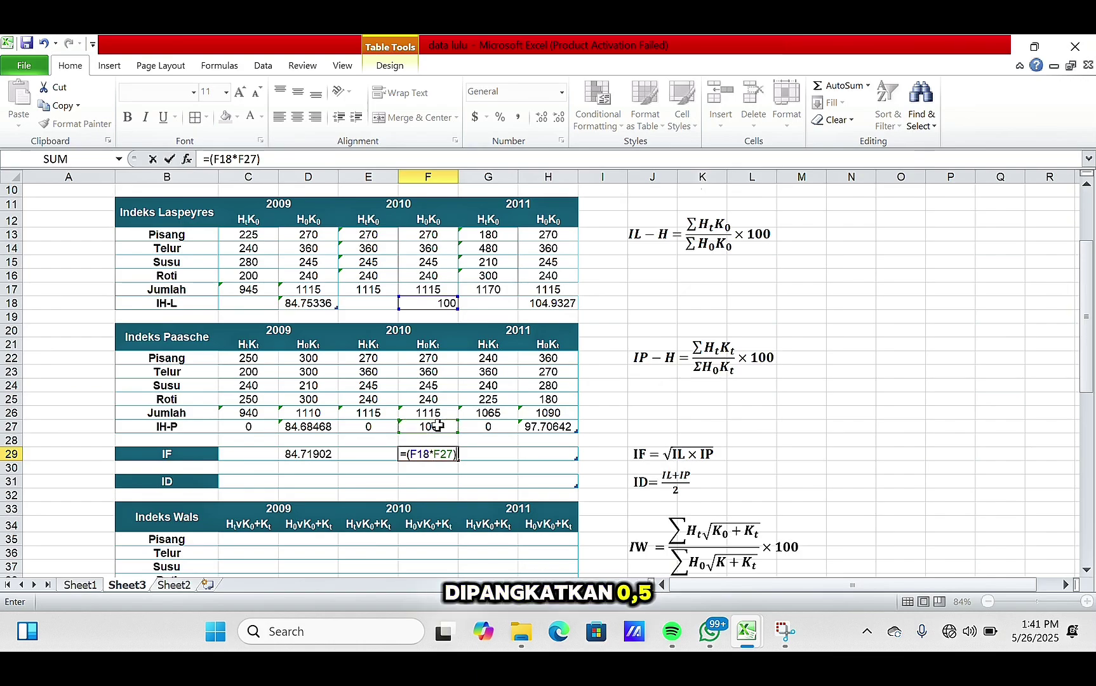
pyautogui.write('^0')
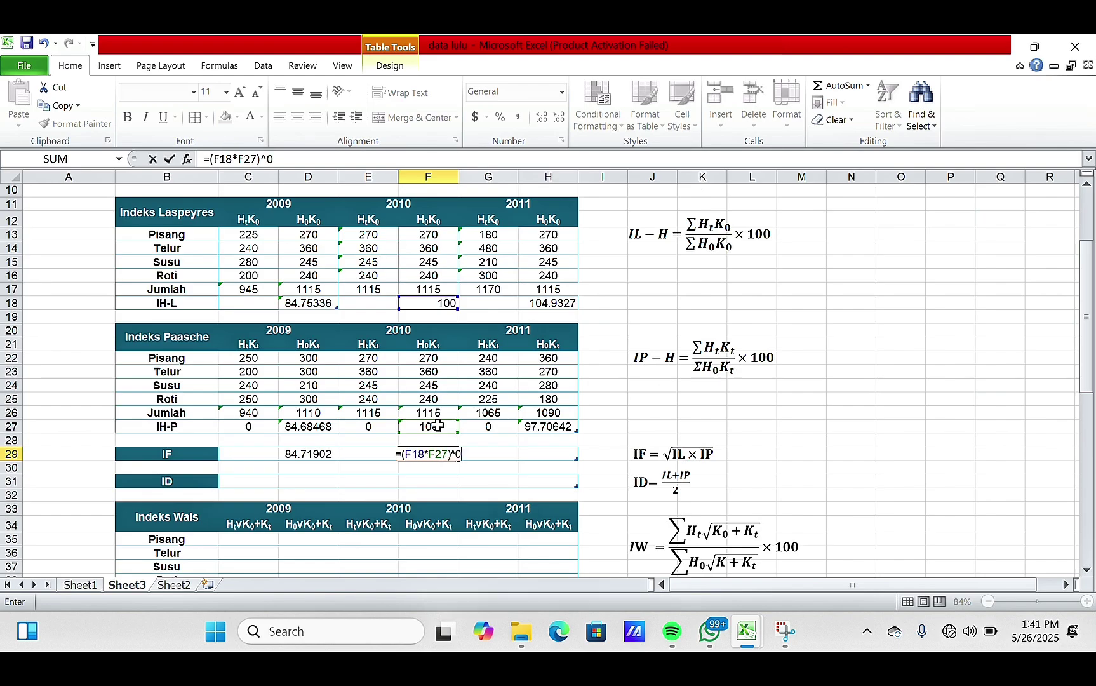
pyautogui.write('.5')
pyautogui.press('Return')
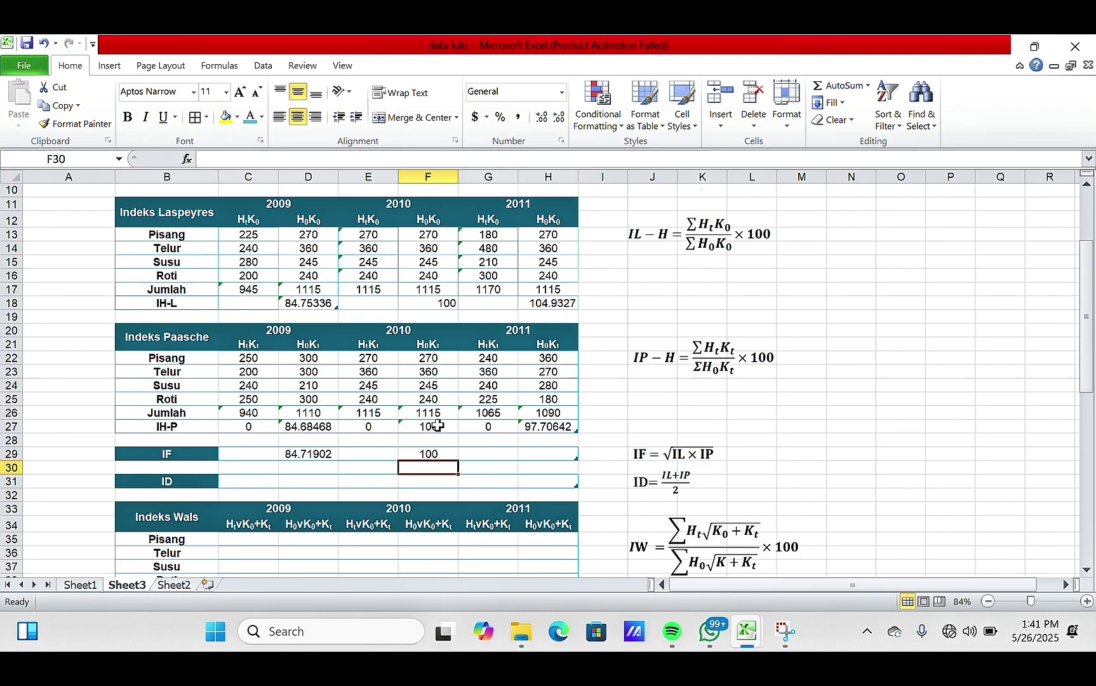
# Calculate the 2011 IF index in H29 with the formula =(H18*H27)^0.5
pyautogui.click(555, 452)
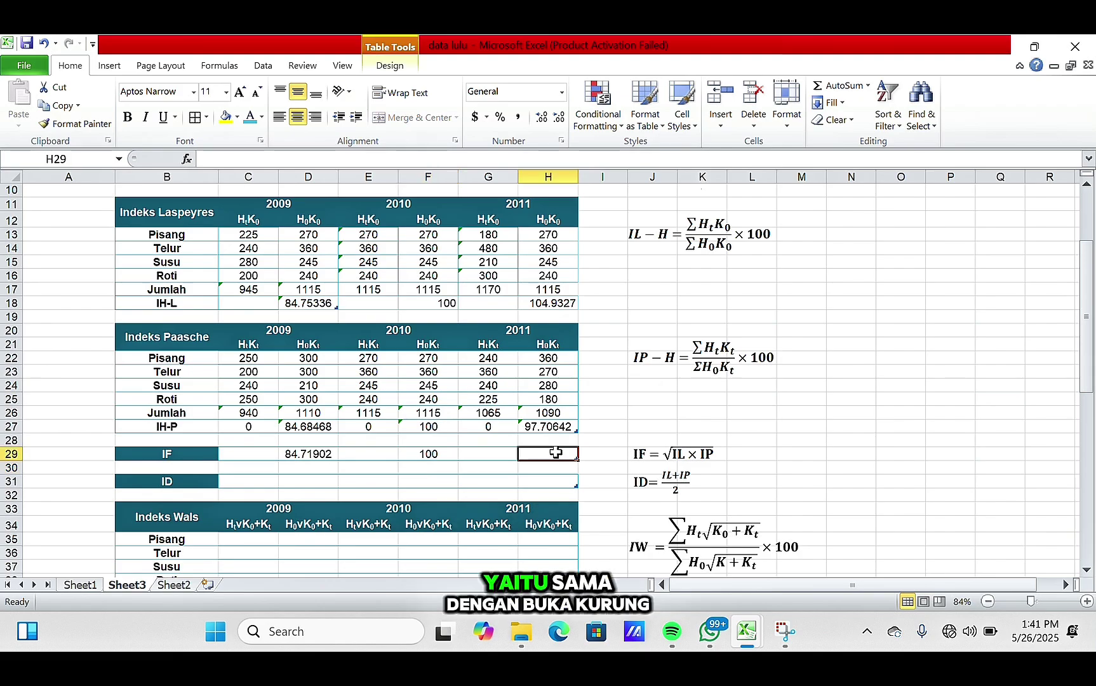
pyautogui.write('=')
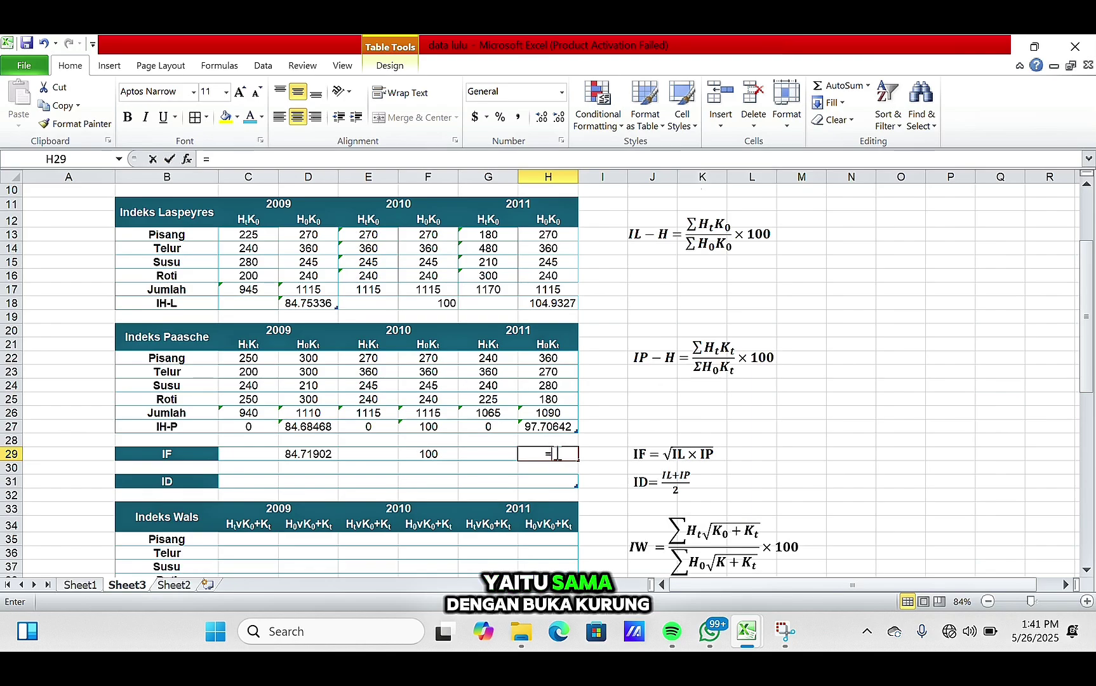
pyautogui.write('(')
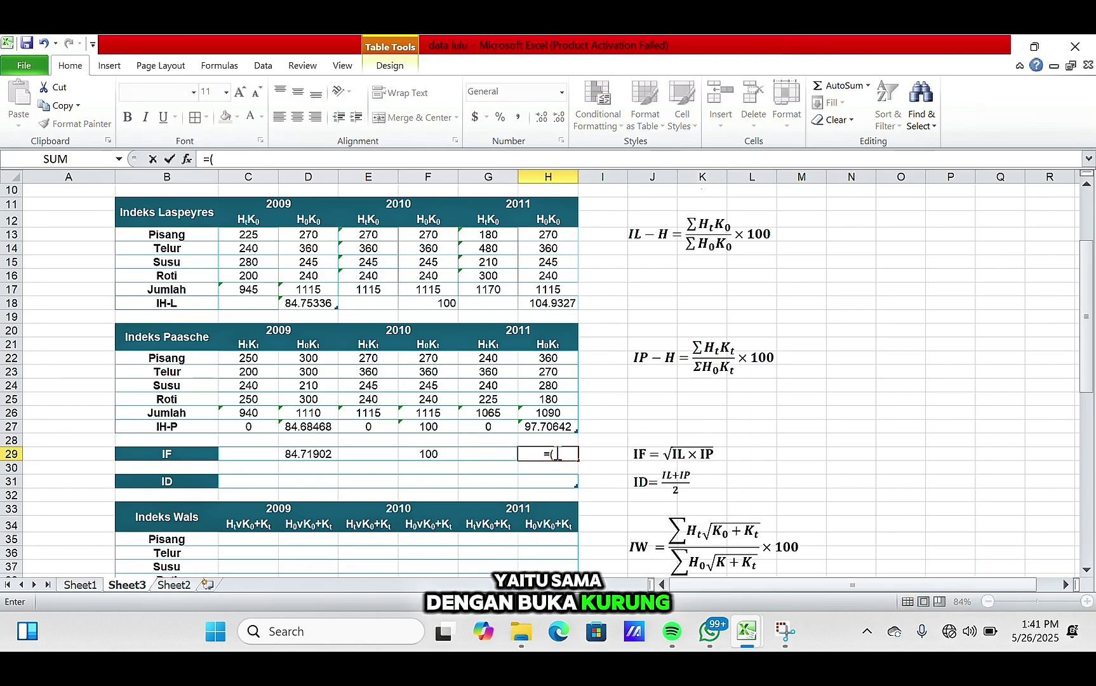
pyautogui.click(557, 304)
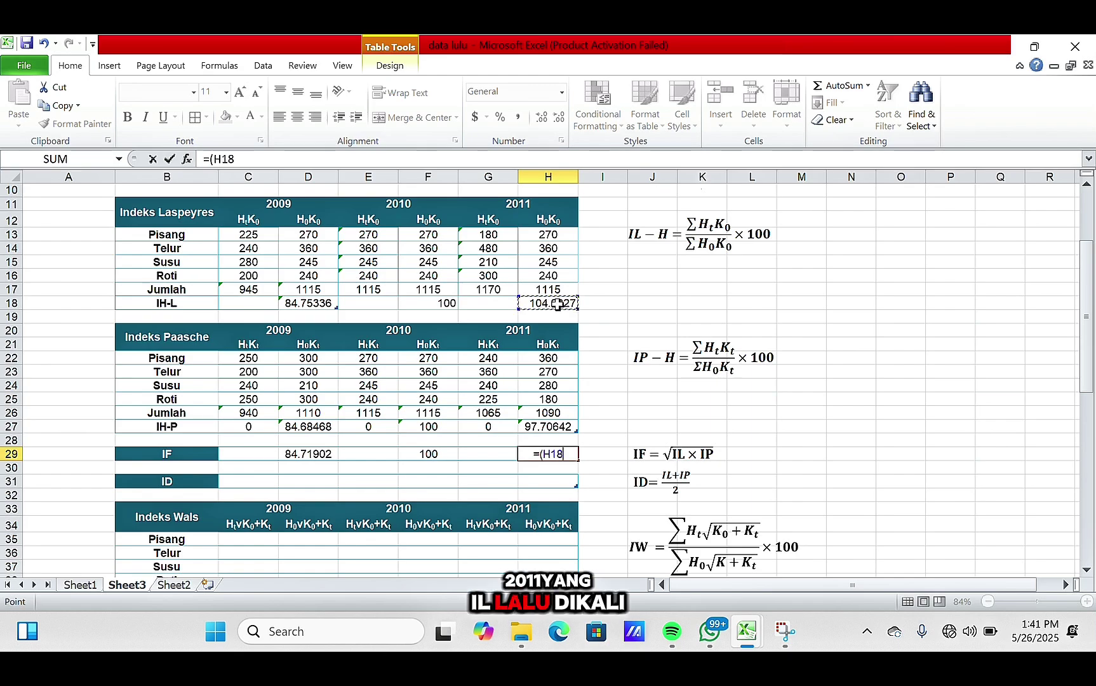
pyautogui.write('*')
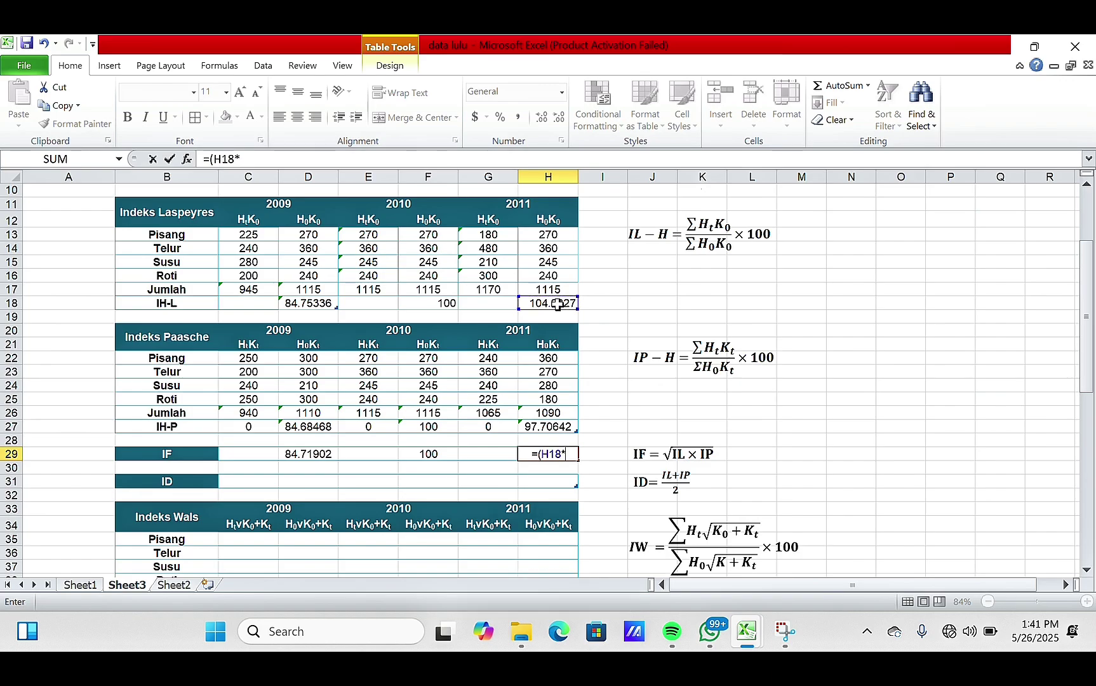
pyautogui.click(548, 429)
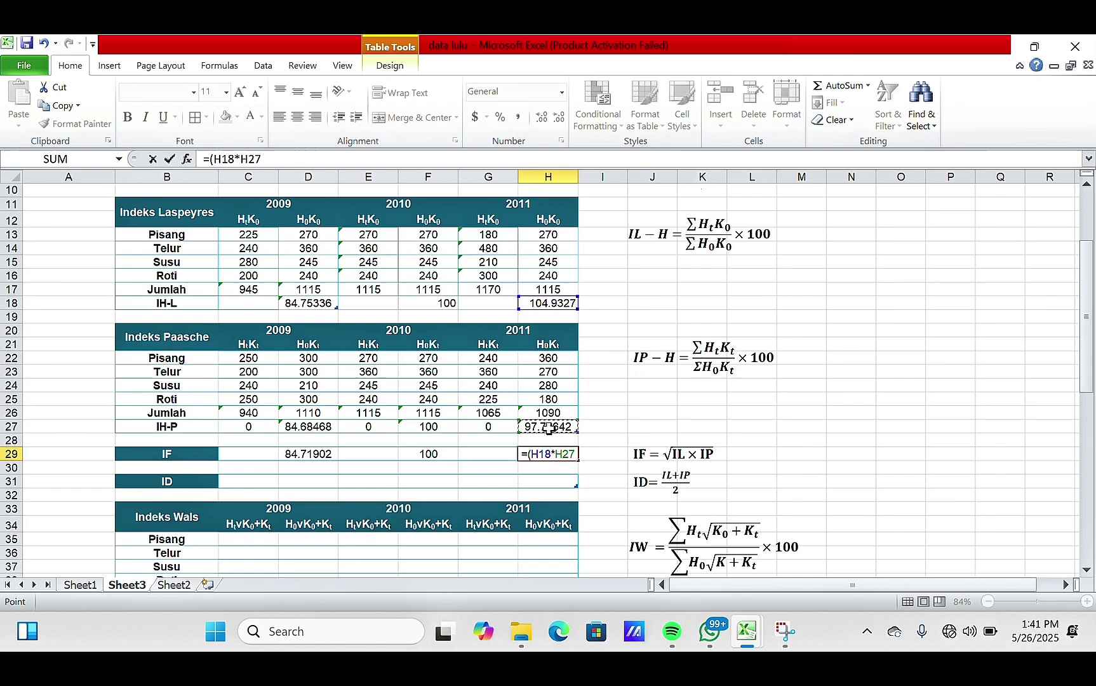
pyautogui.write(')')
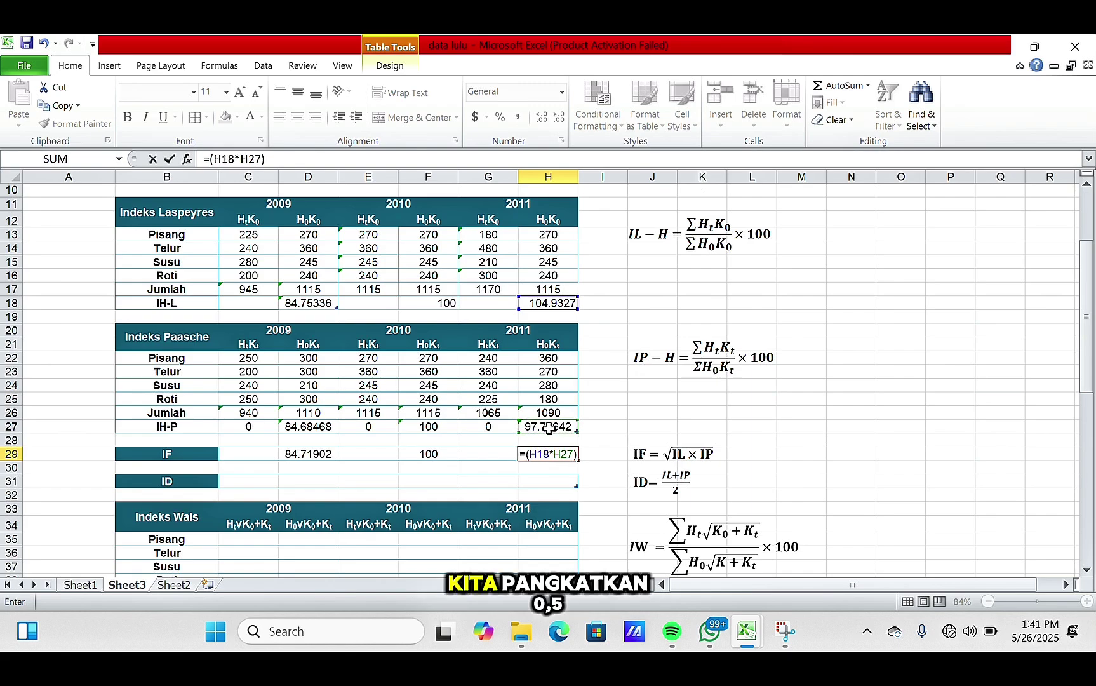
pyautogui.write('^')
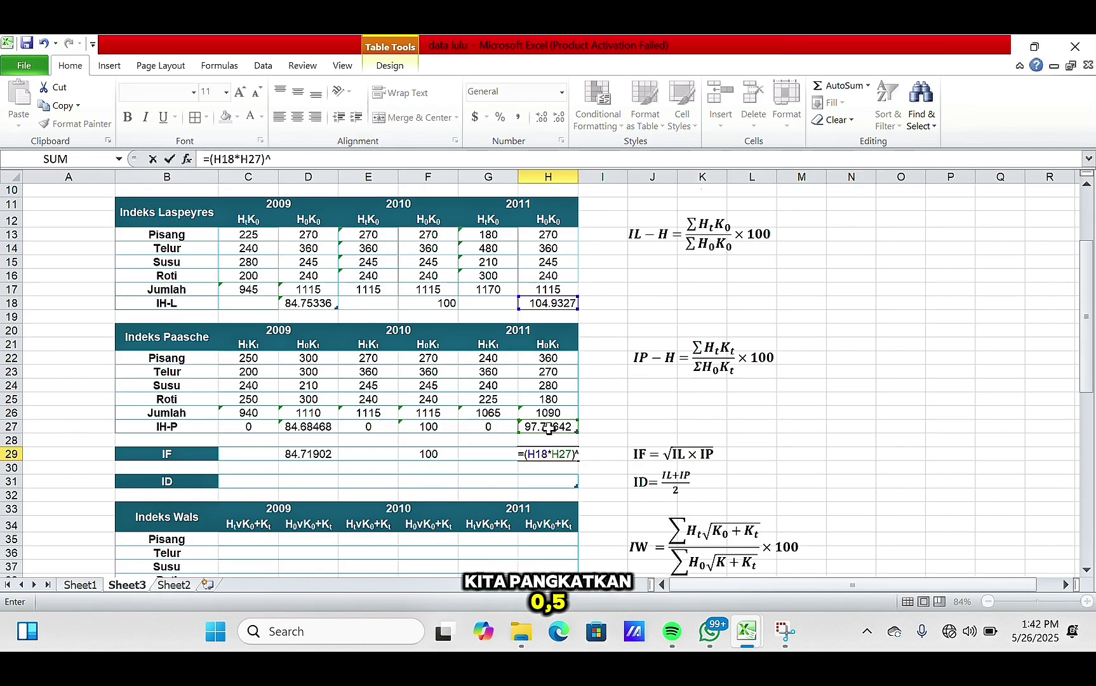
pyautogui.write('0.5')
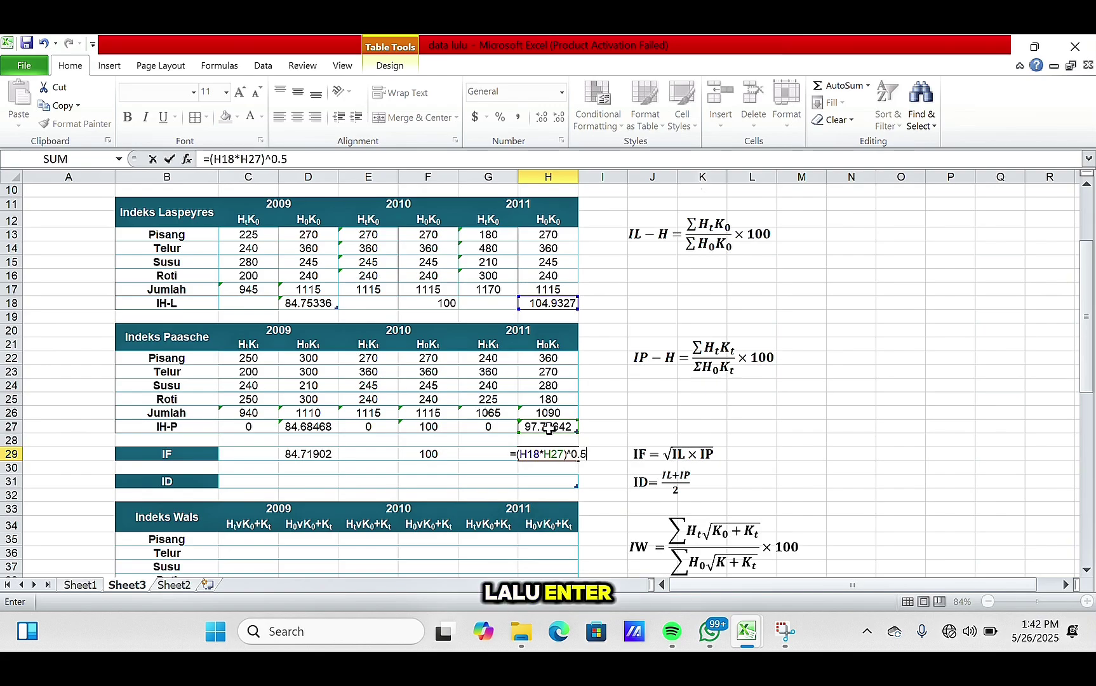
pyautogui.press('Return')
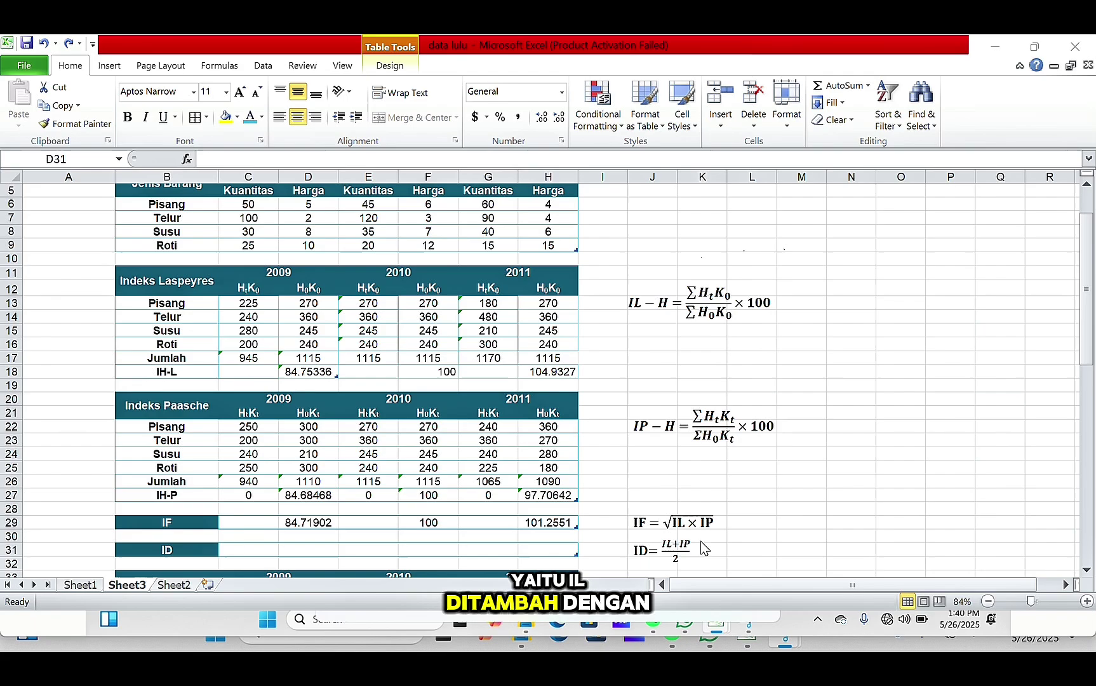
# Calculate the 2009 ID index in D31 with the formula =(D18+D27)/2
pyautogui.click(317, 550)
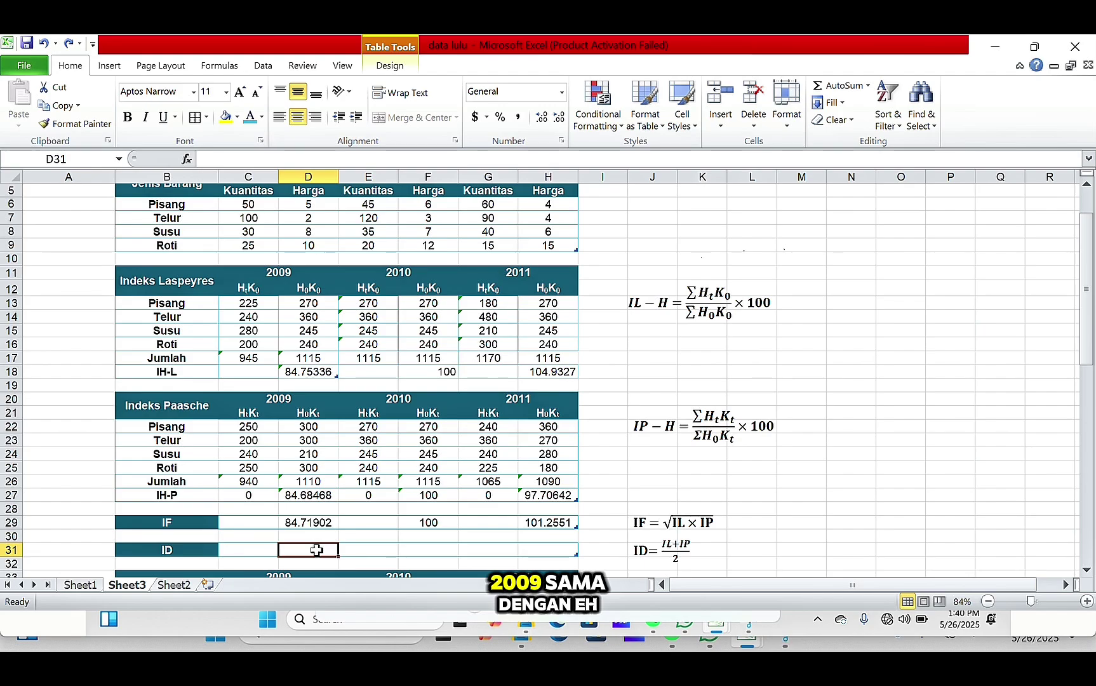
pyautogui.write('=')
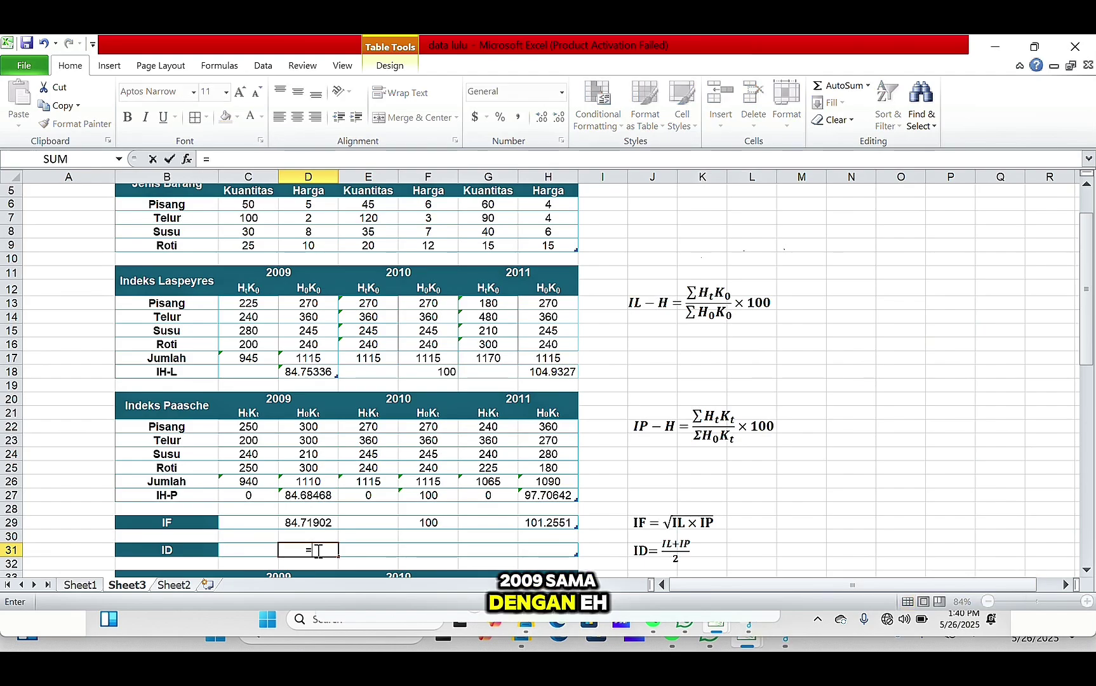
pyautogui.write('(')
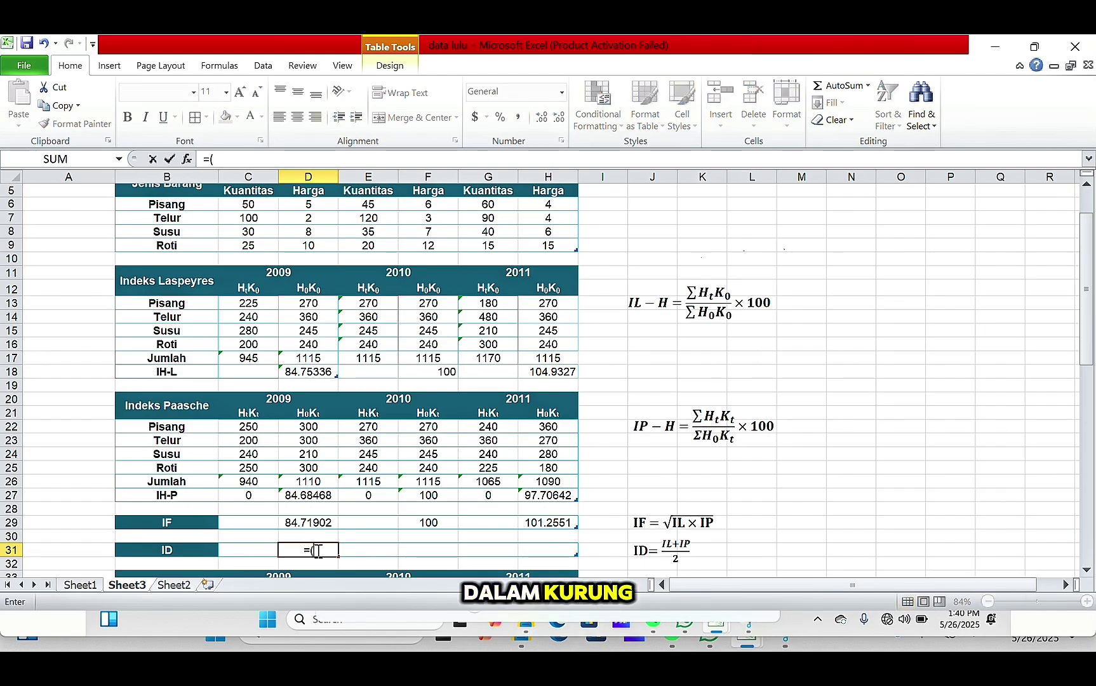
pyautogui.click(311, 375)
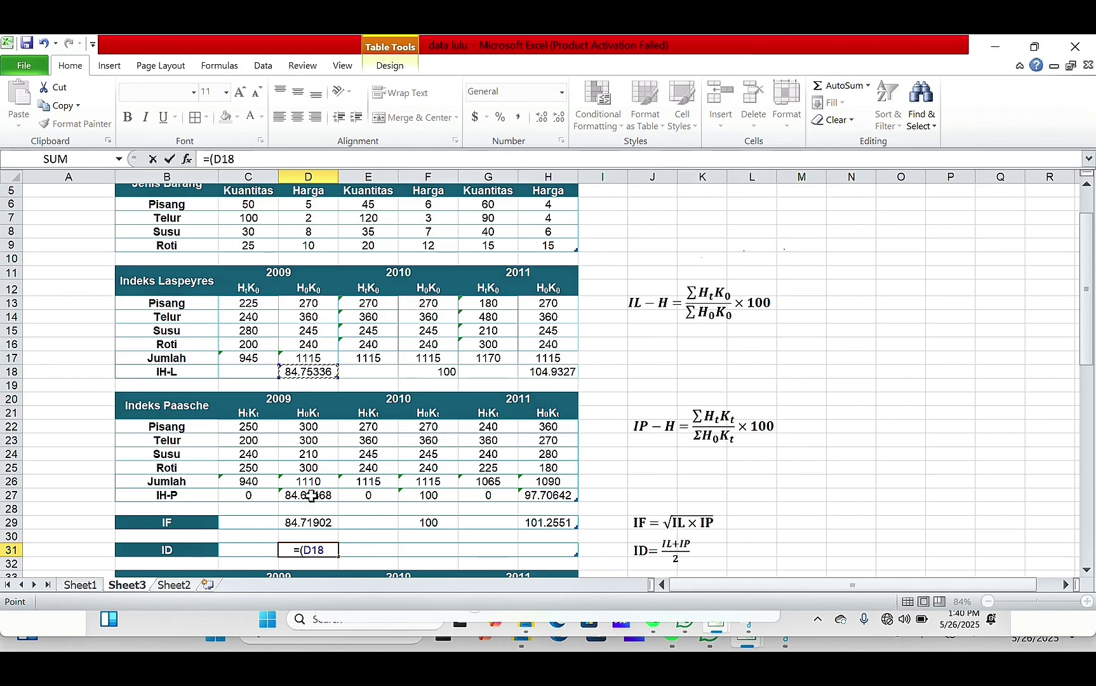
pyautogui.write('+')
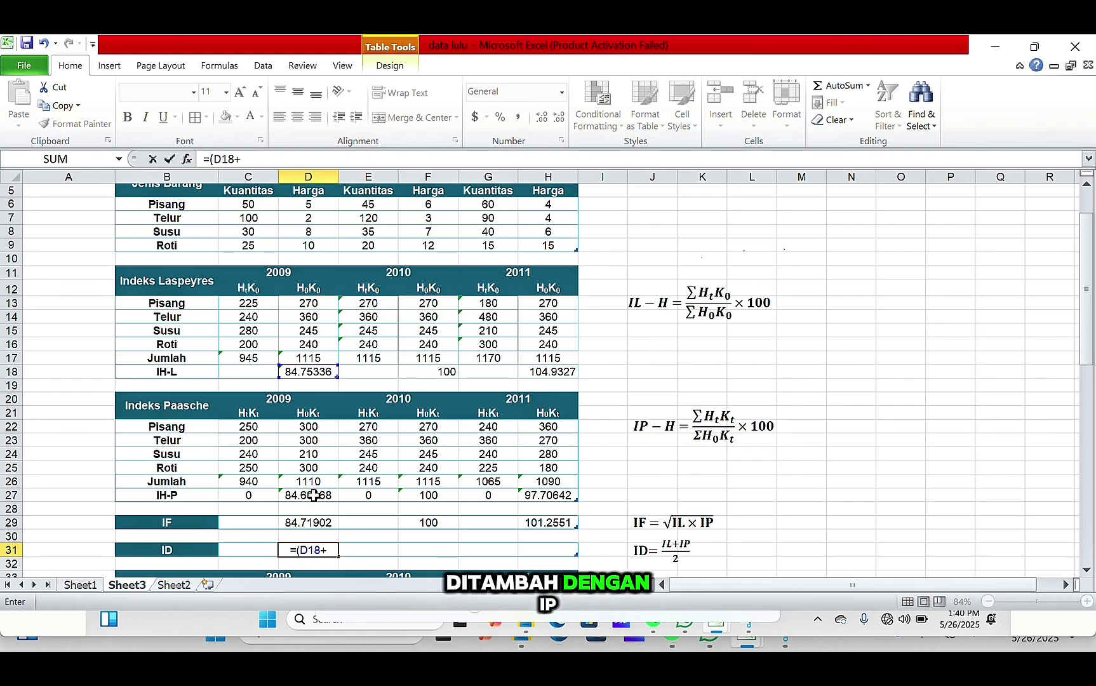
pyautogui.click(313, 495)
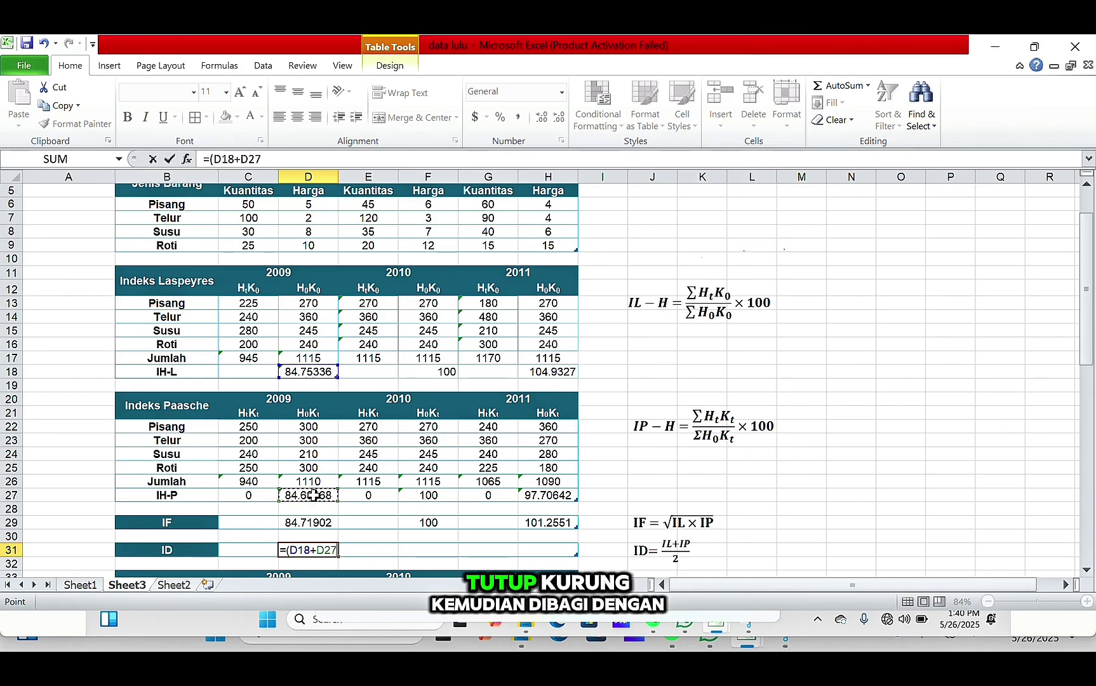
pyautogui.write(')')
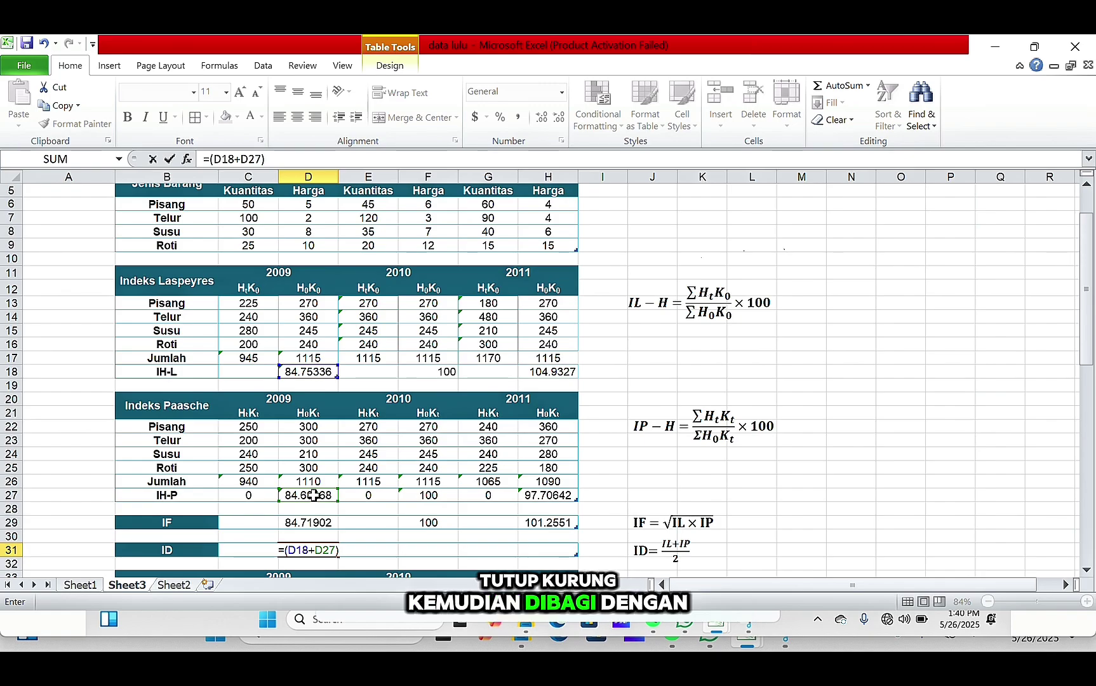
pyautogui.write('/2')
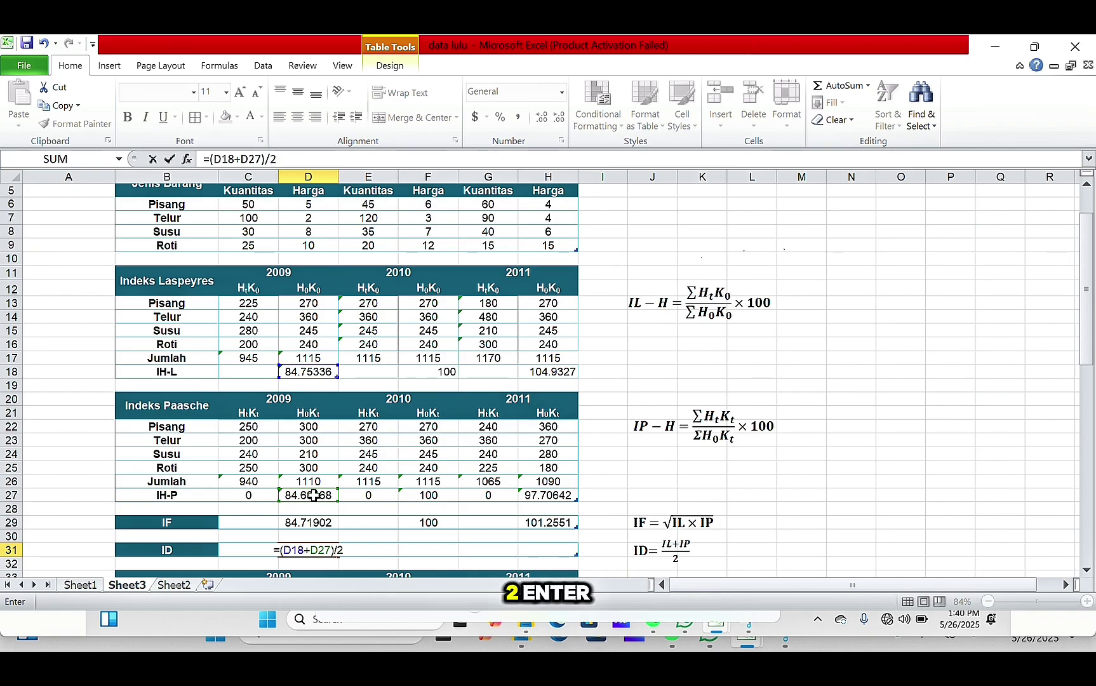
pyautogui.press('Return')
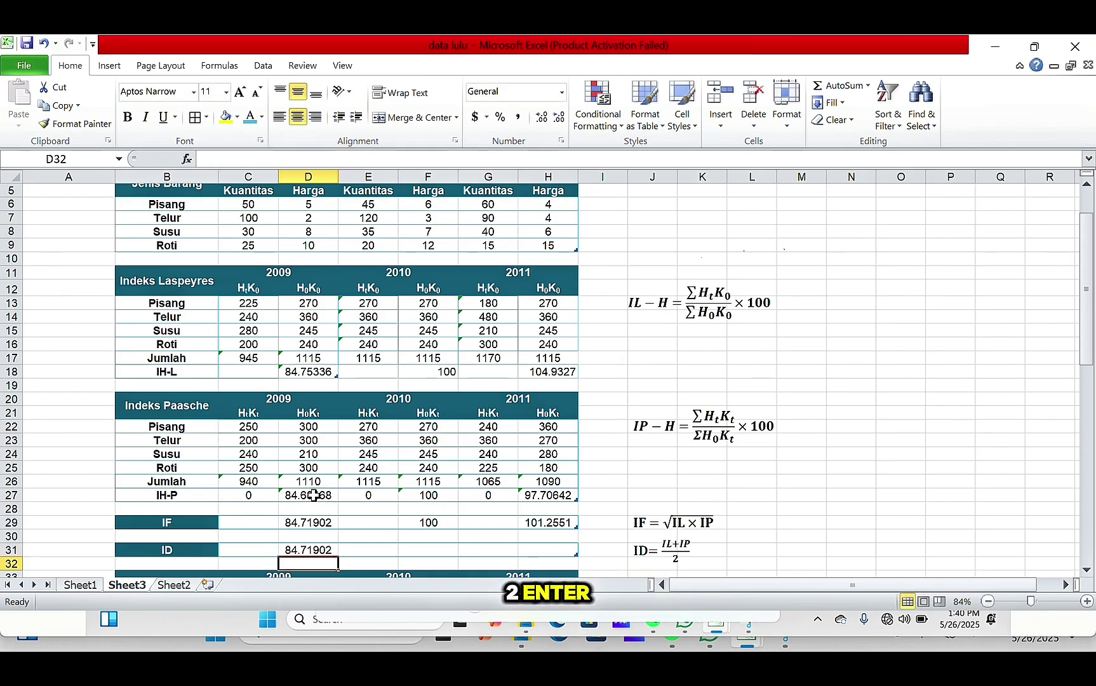
# Calculate the 2010 ID index in F31 with the formula =(F18+F27)/2
pyautogui.click(434, 553)
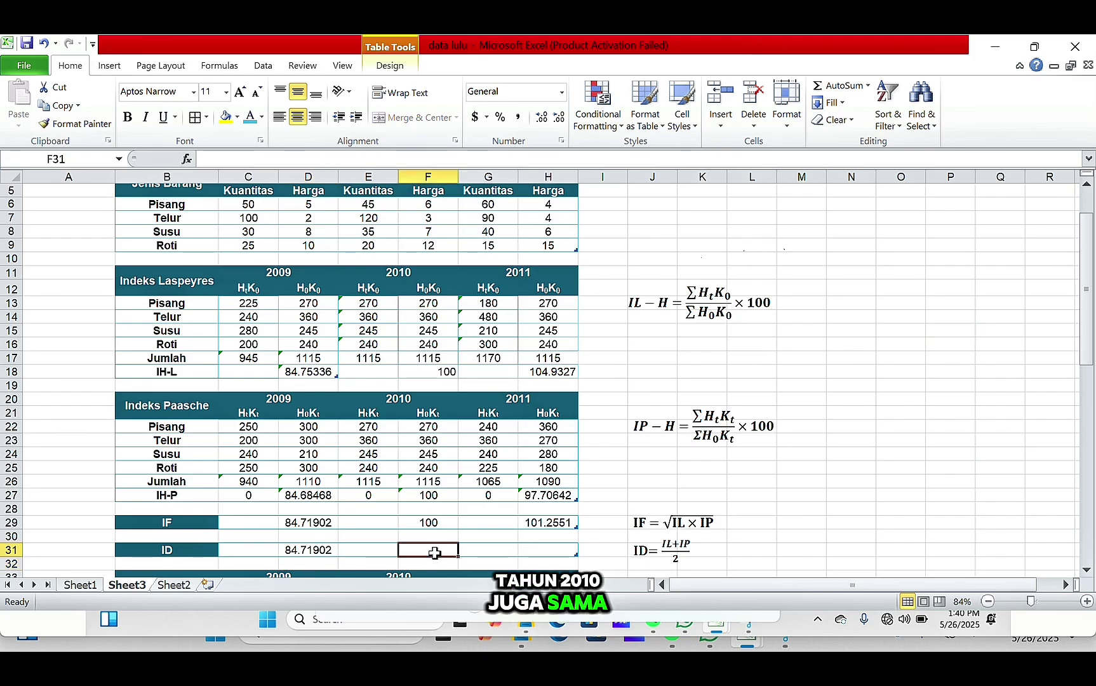
pyautogui.write('=')
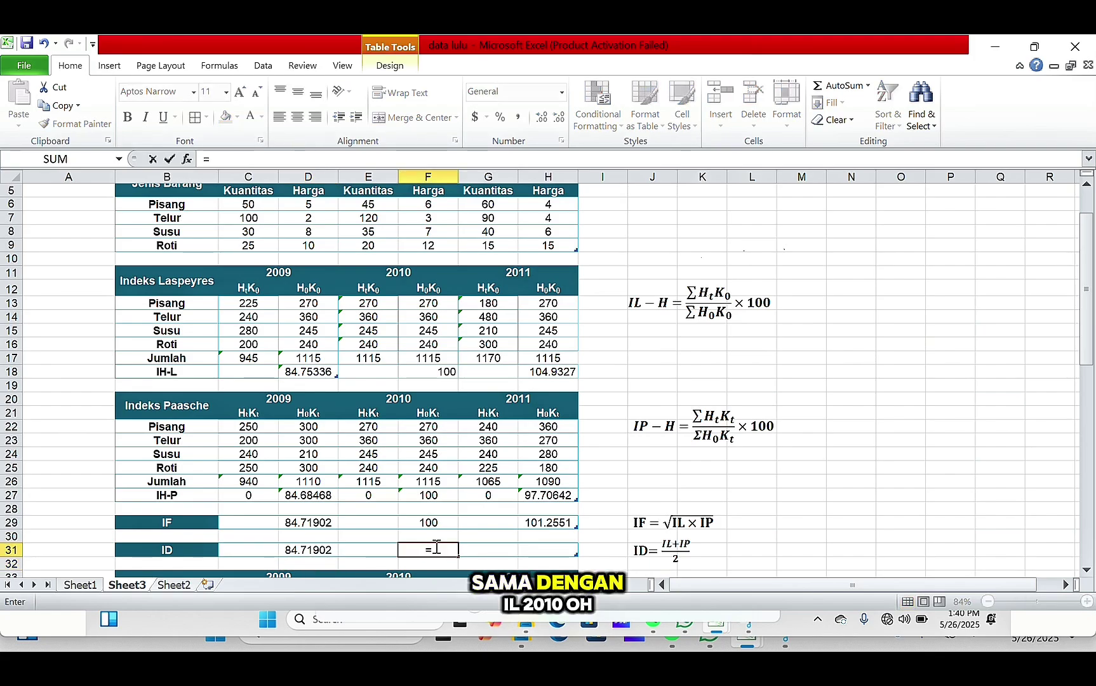
pyautogui.click(436, 369)
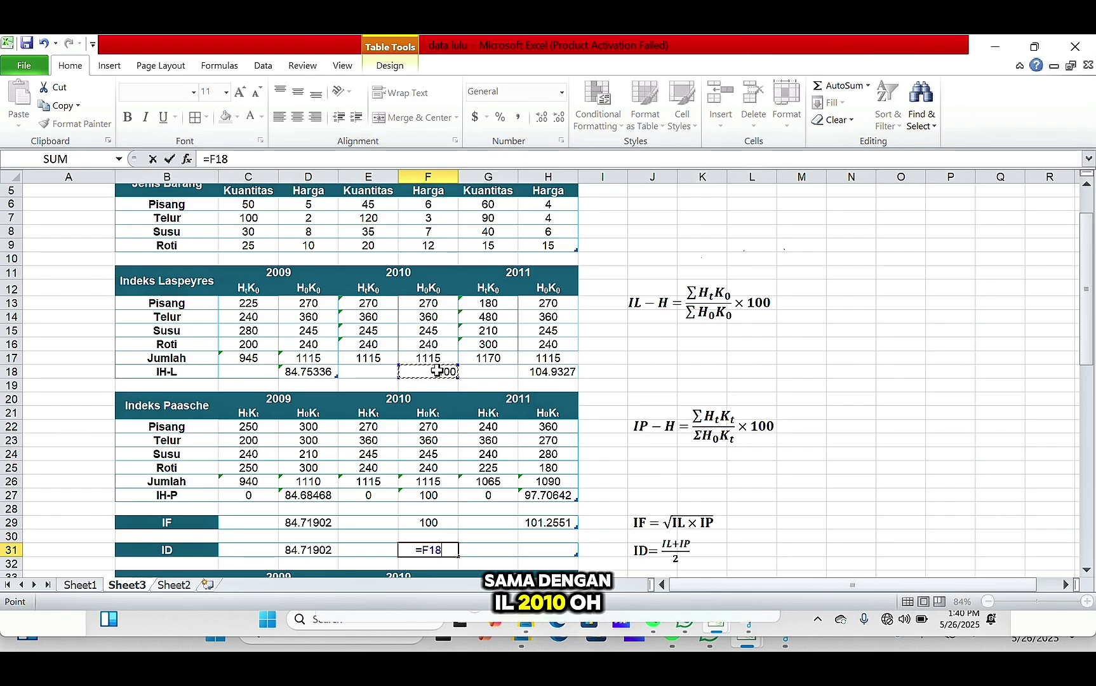
pyautogui.click(423, 550)
pyautogui.write('(F18+')
pyautogui.click(430, 492)
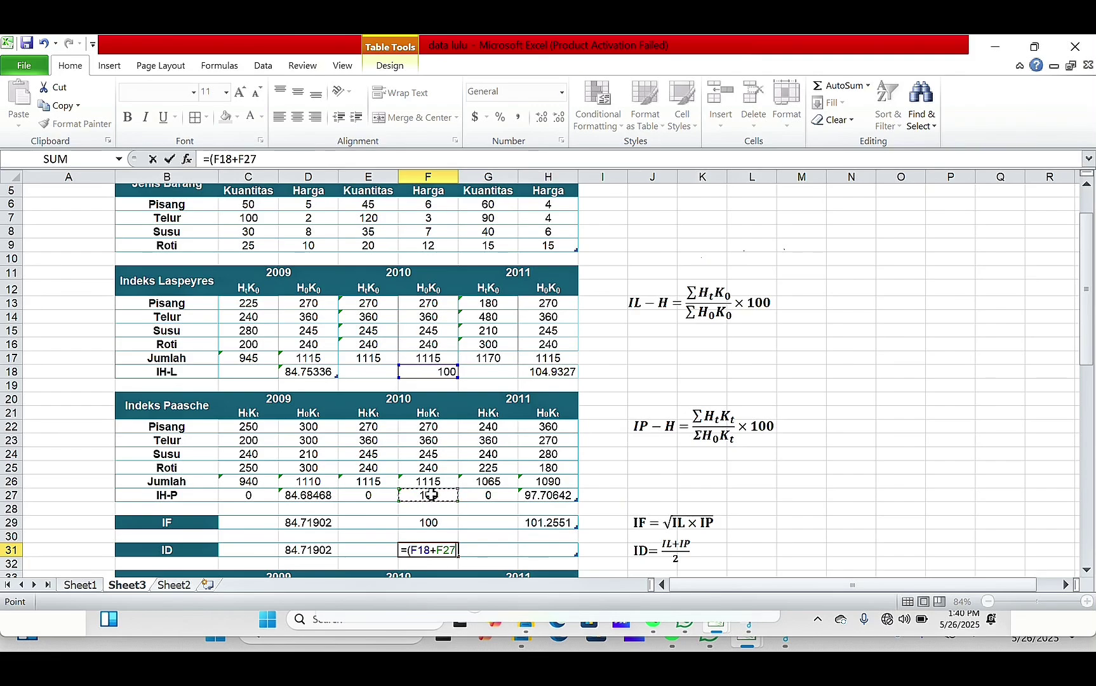
pyautogui.write(')/')
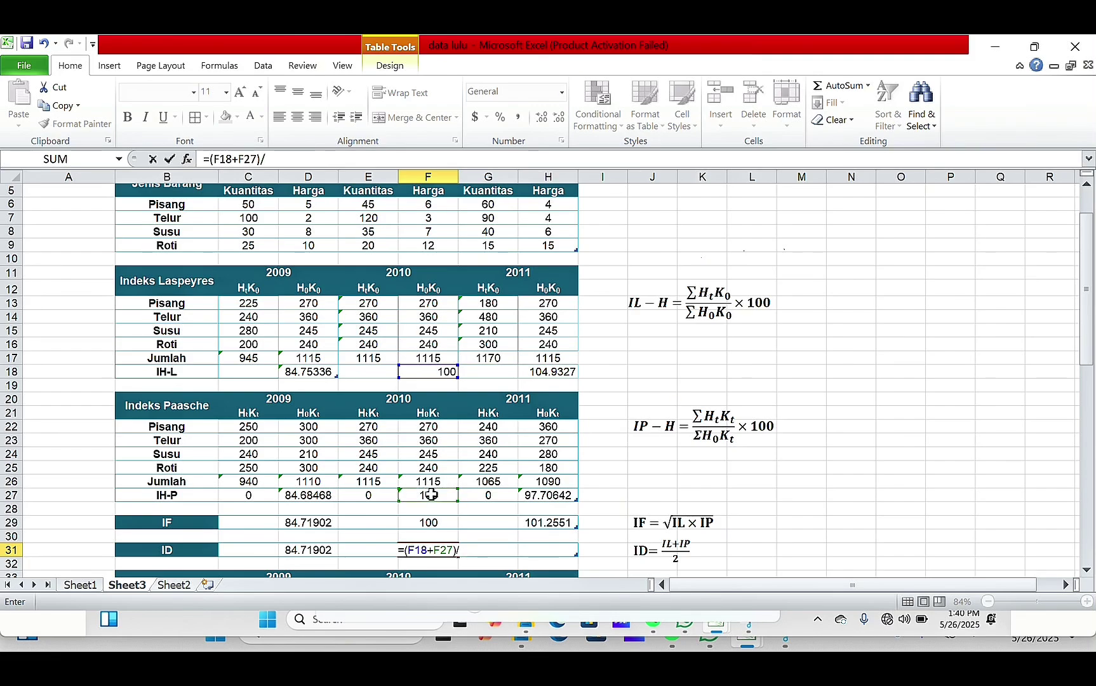
pyautogui.write('2')
pyautogui.press('Return')
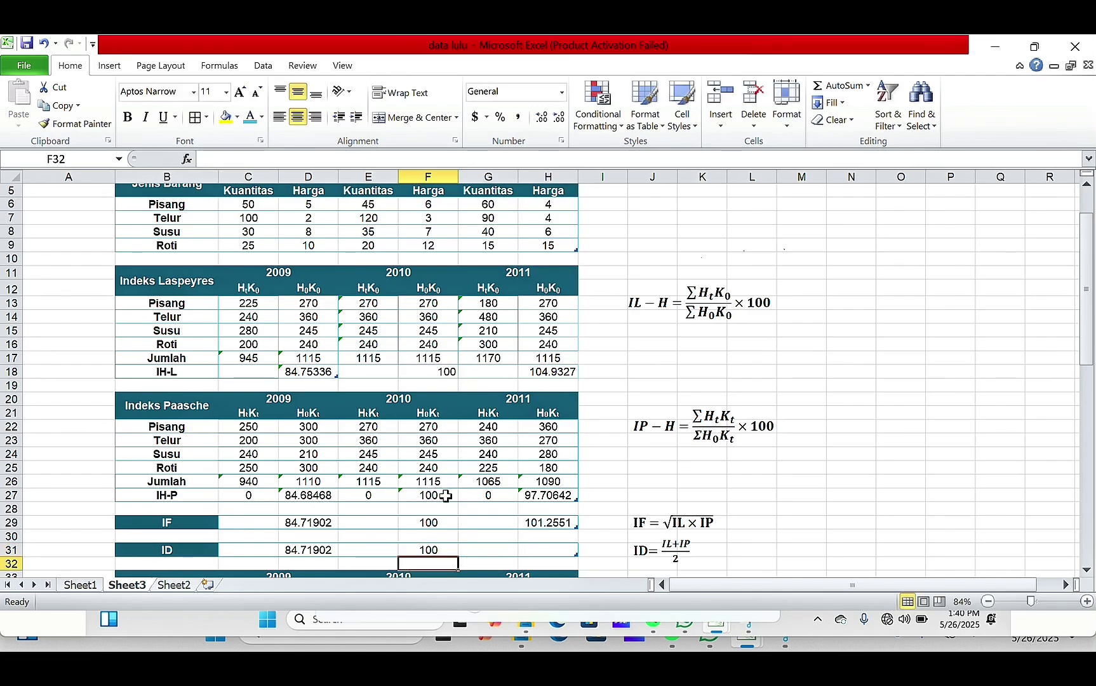
# Calculate the 2011 ID index in H31 with the formula =(H18+H27)/2
pyautogui.click(551, 548)
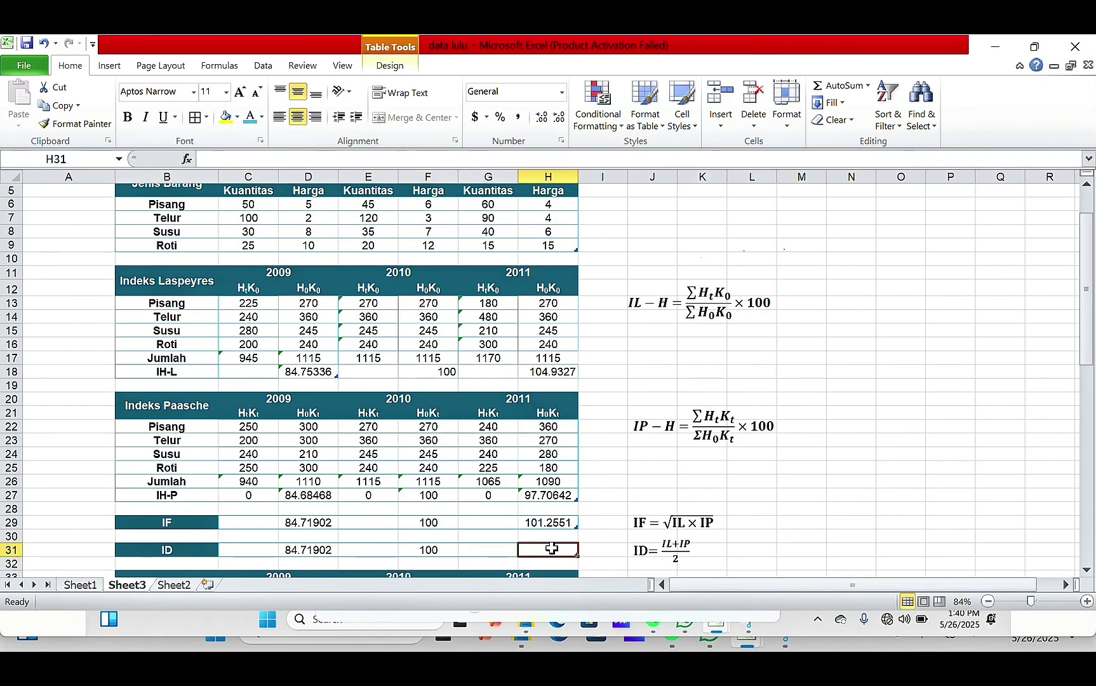
pyautogui.write('=')
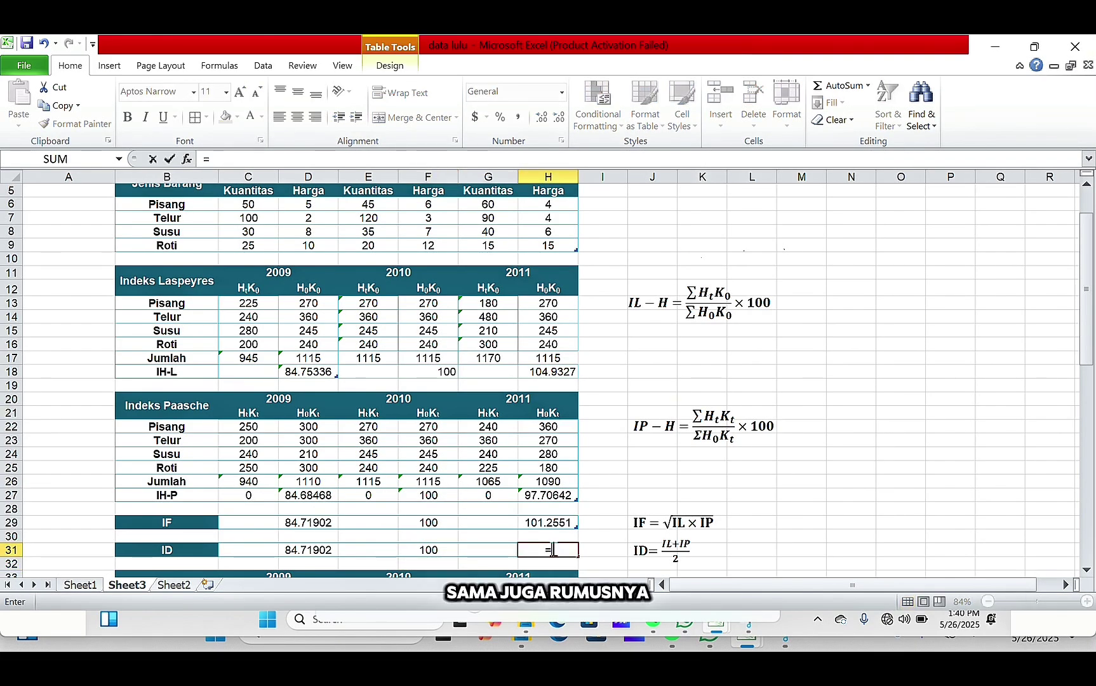
pyautogui.write('(')
pyautogui.click(549, 371)
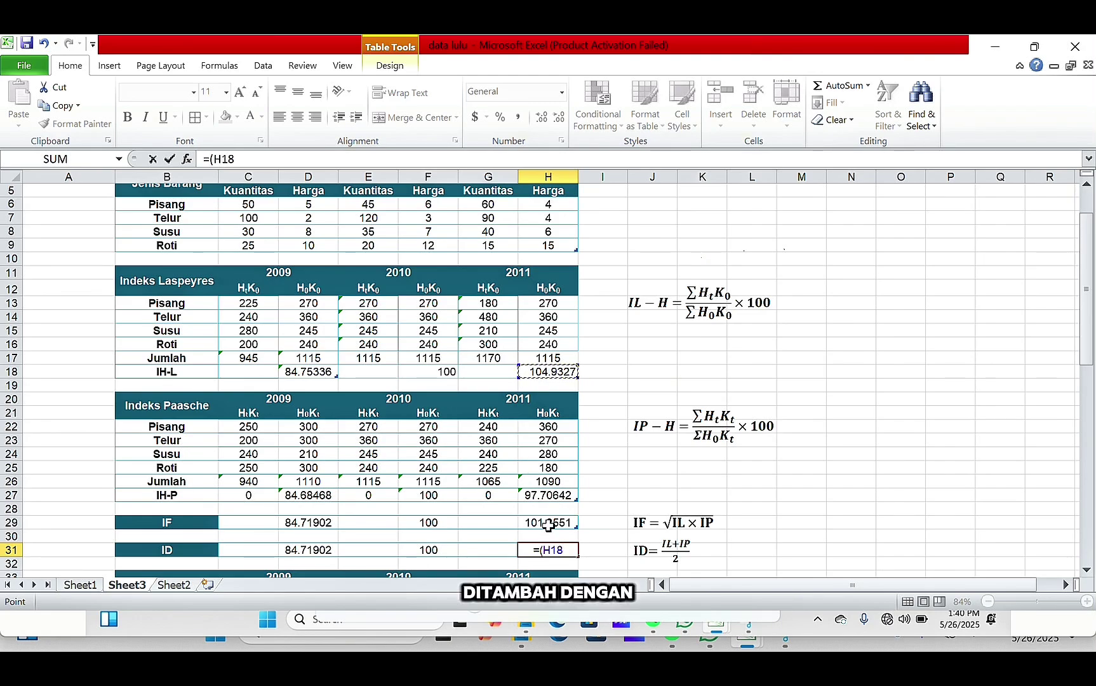
pyautogui.write('+')
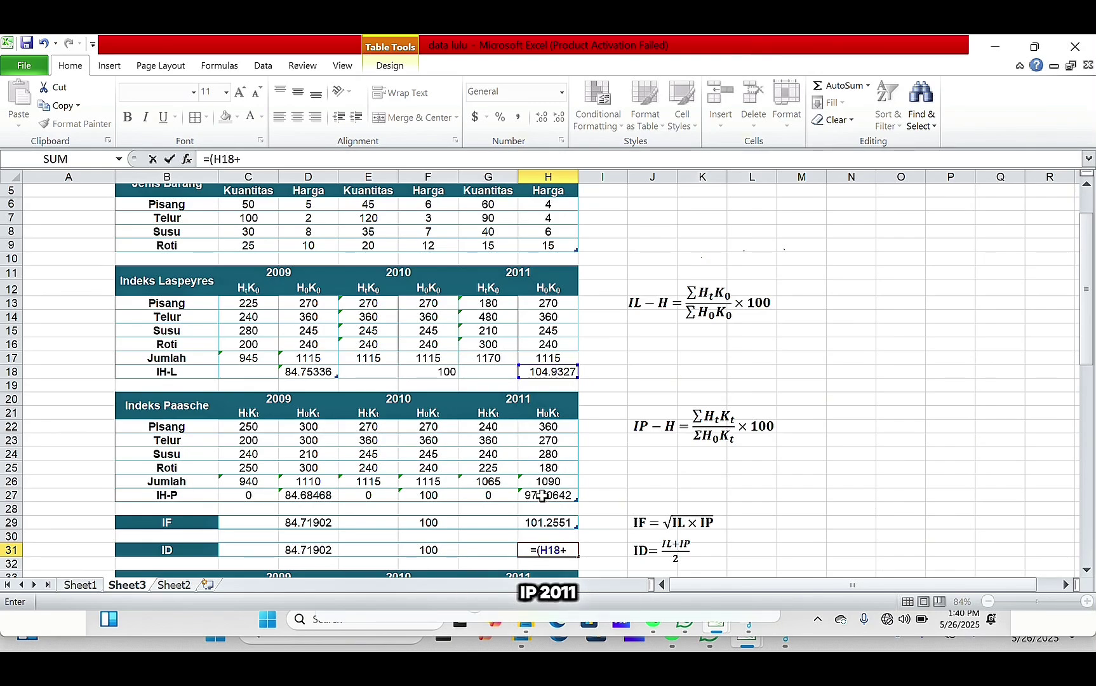
pyautogui.click(542, 496)
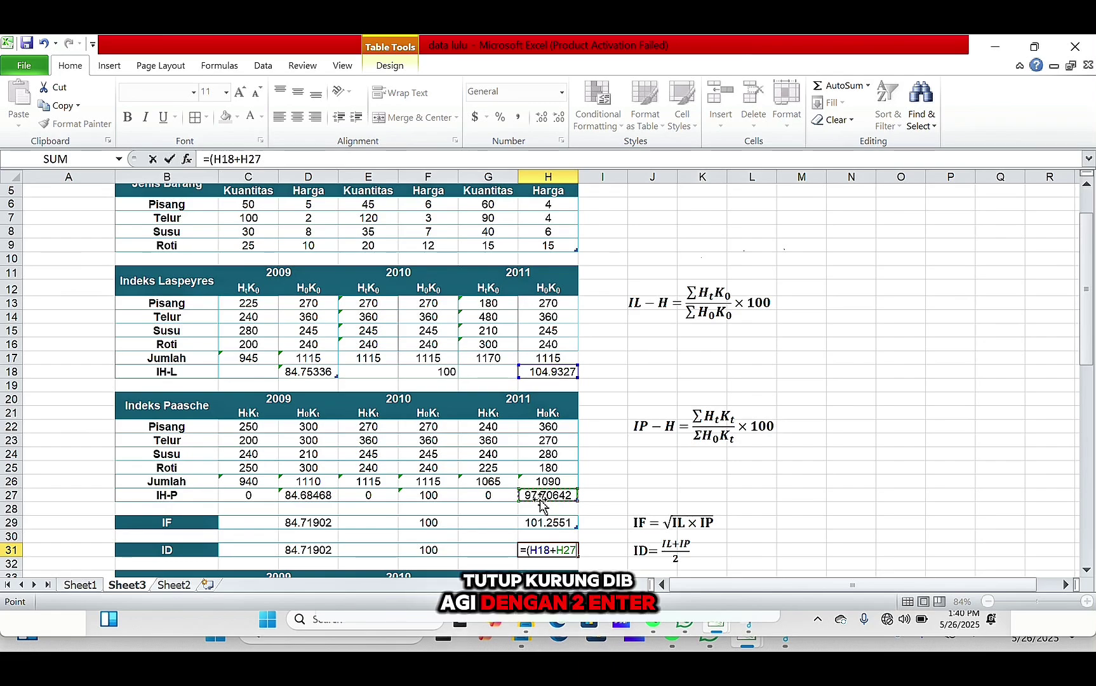
pyautogui.write(')/')
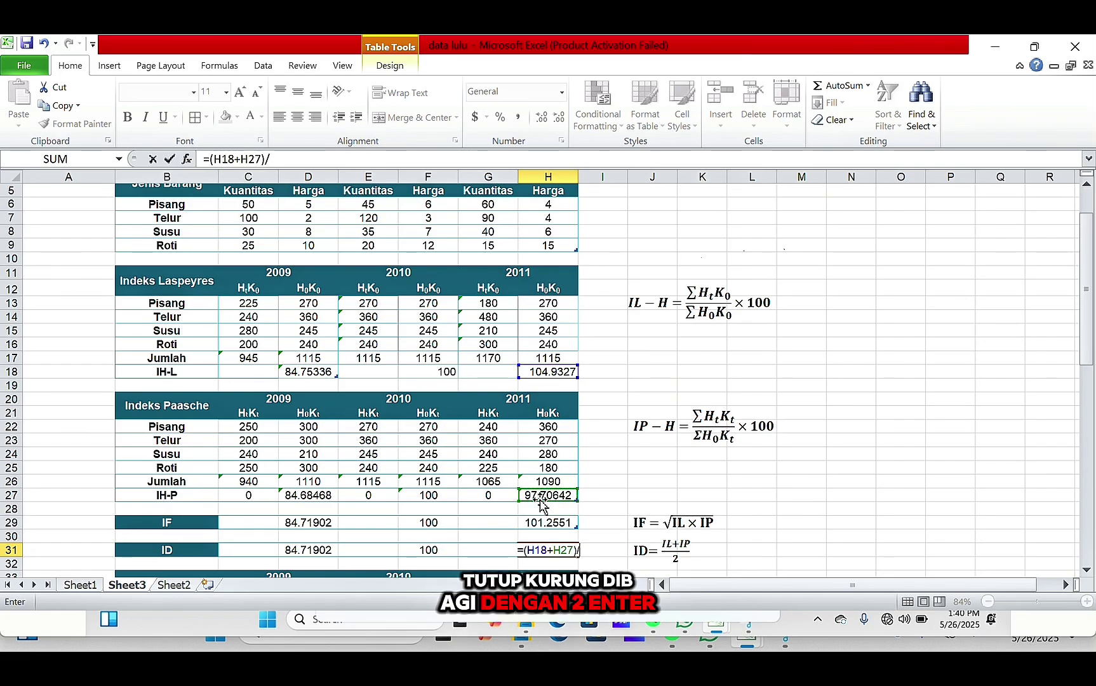
pyautogui.write('2')
pyautogui.press('Return')
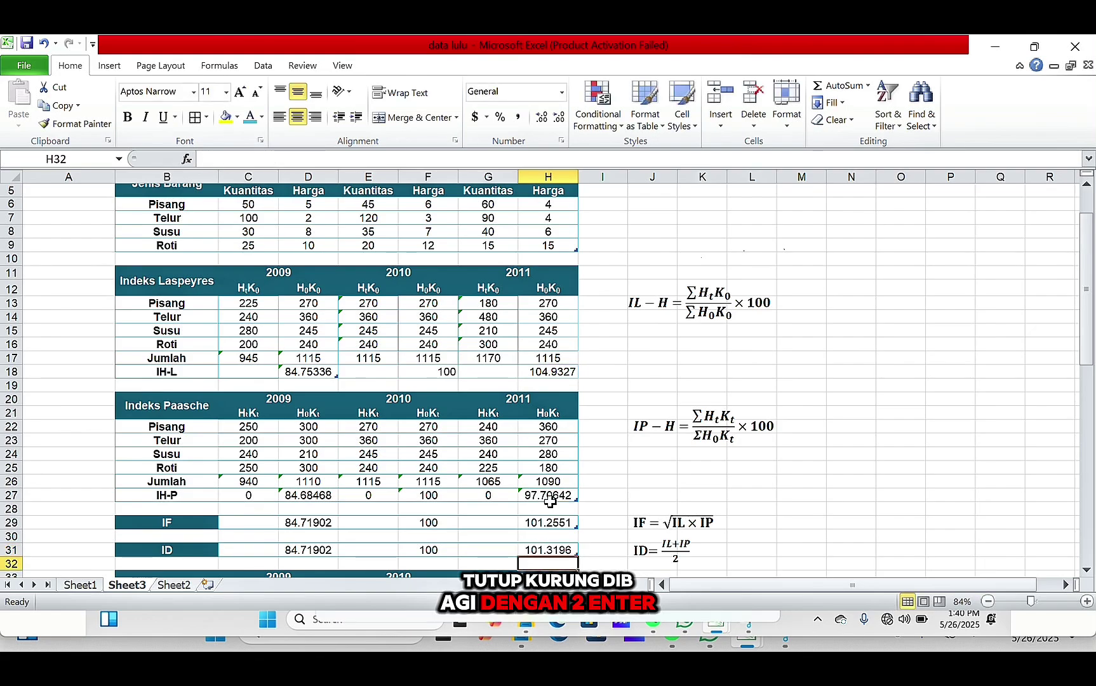
# Begin the 2009 Pisang formula in C35 of the Indeks Wals table with =D6*(E6
pyautogui.click(460, 62)
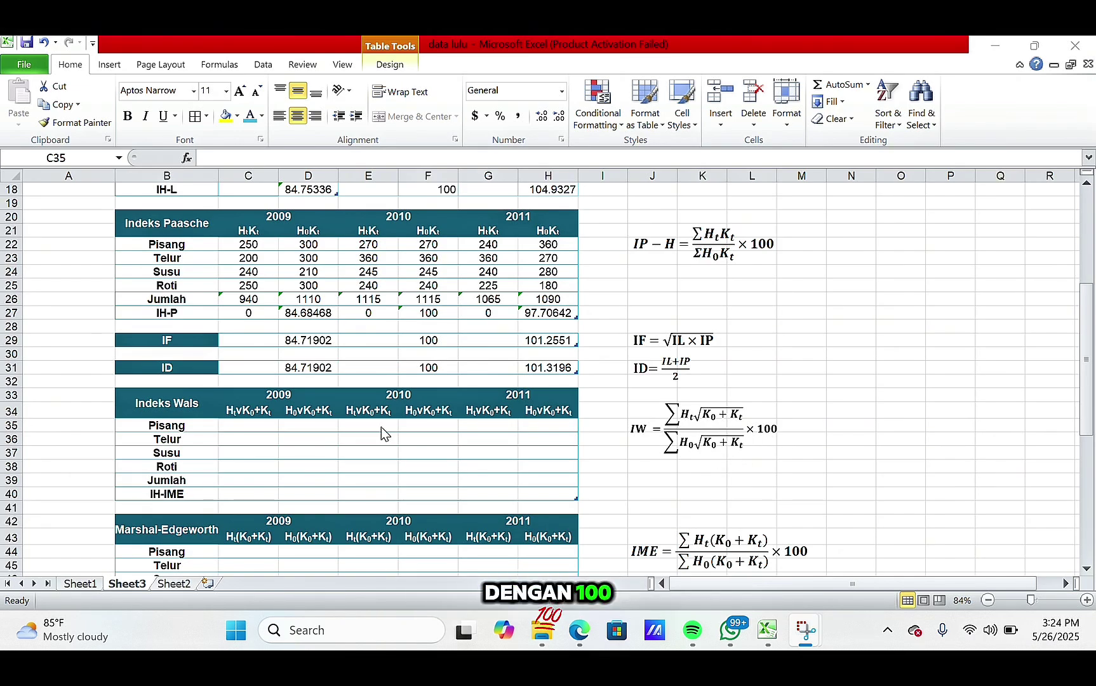
pyautogui.click(253, 424)
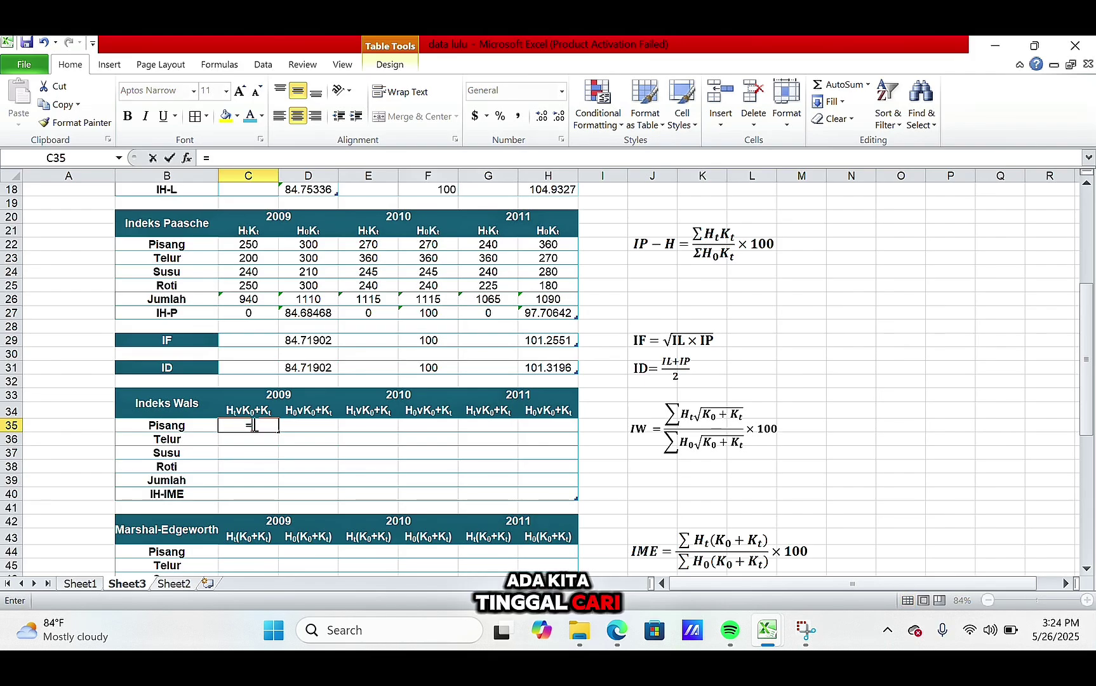
pyautogui.write('=')
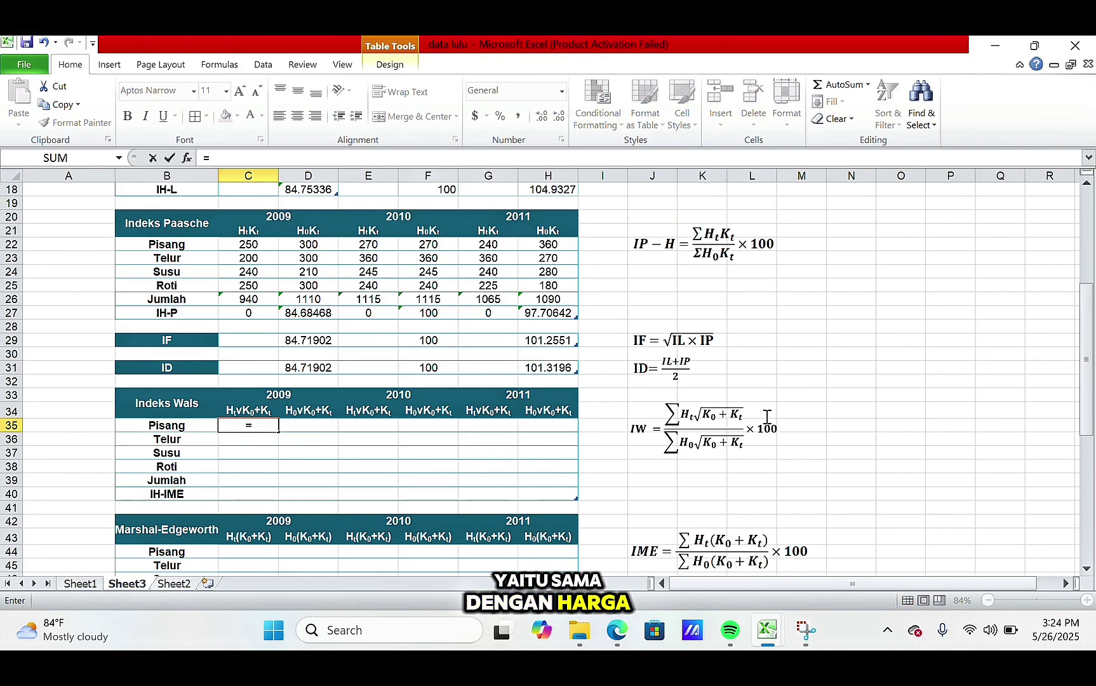
pyautogui.moveTo(1085, 320); pyautogui.dragTo(1085, 229)
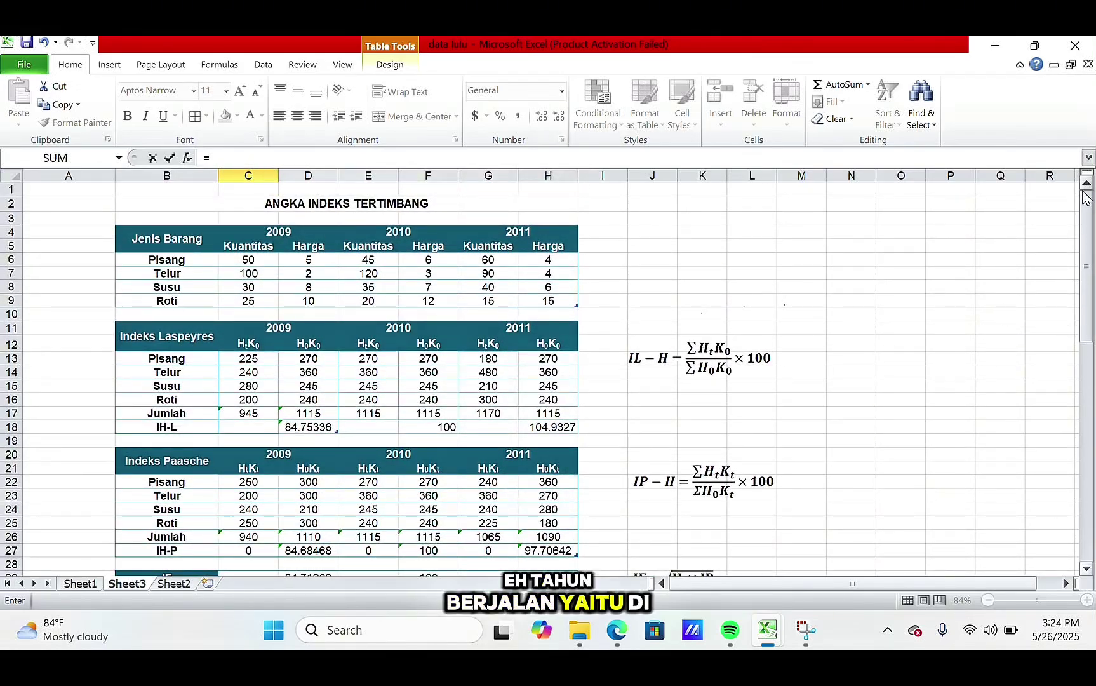
pyautogui.click(305, 261)
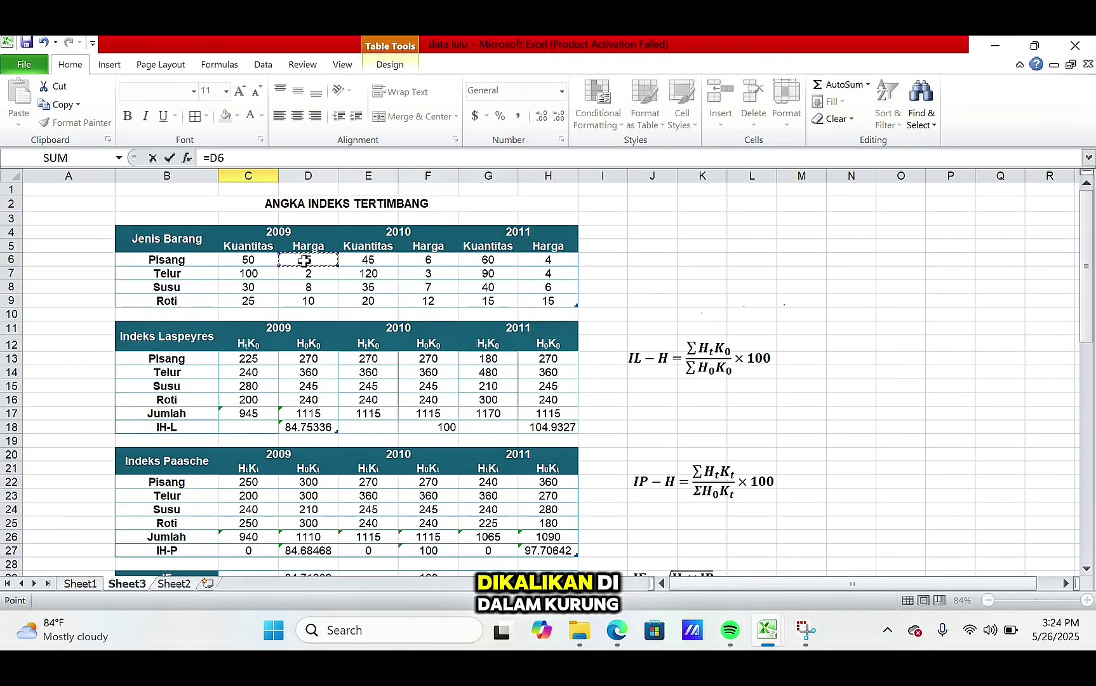
pyautogui.write('*')
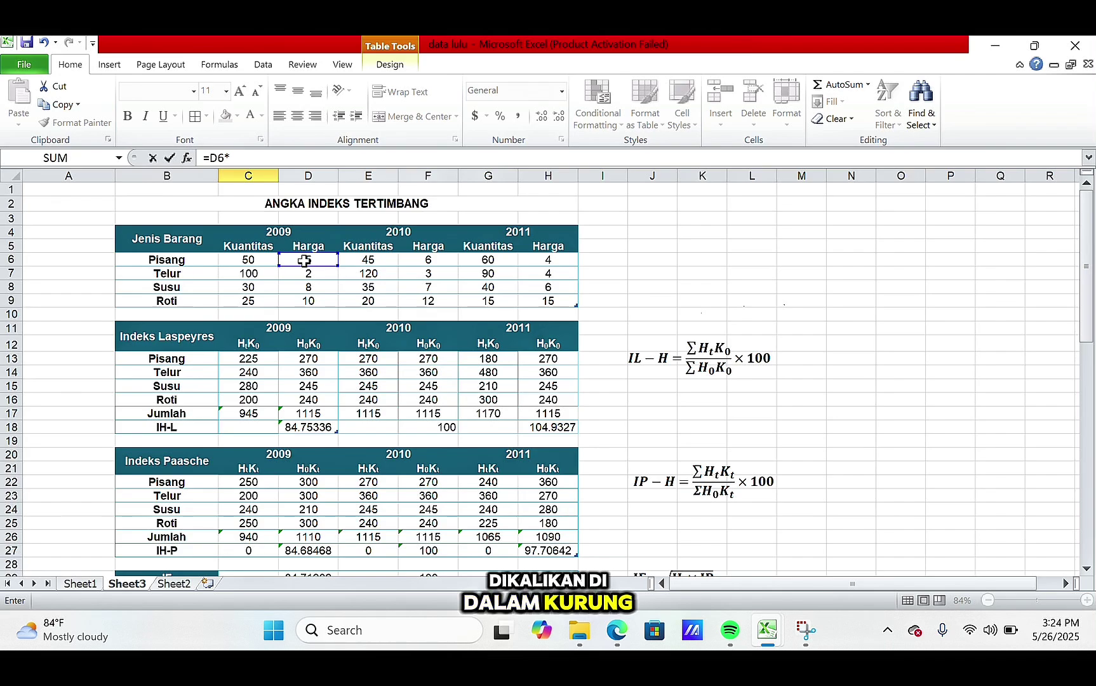
pyautogui.click(375, 260)
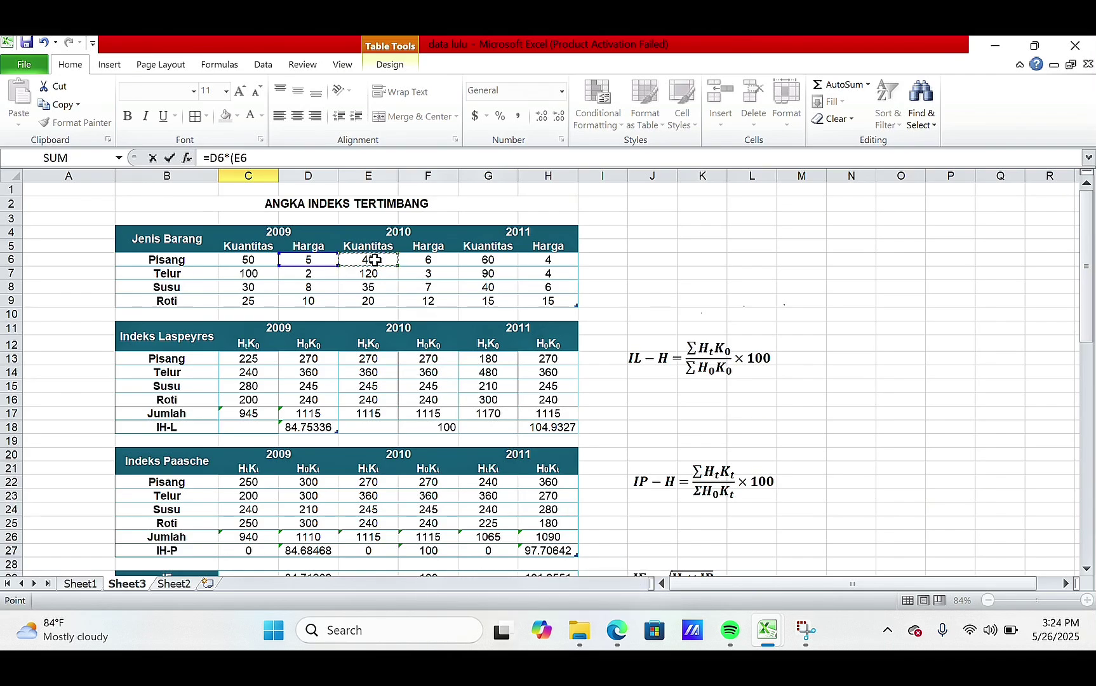
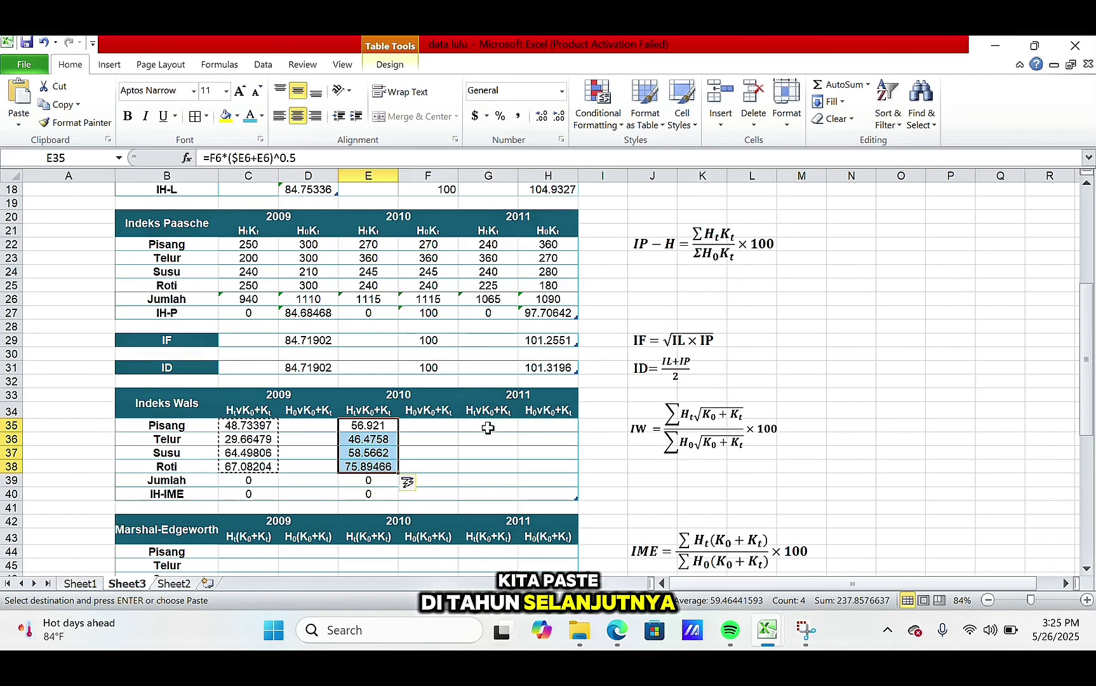
# Paste the copied 2009 HtvK0+Kt formulas into the 2011 HtvK0+Kt cells G35:G38 of the Indeks Wals table
pyautogui.click(488, 424)
pyautogui.hotkey('ctrl', 'v')
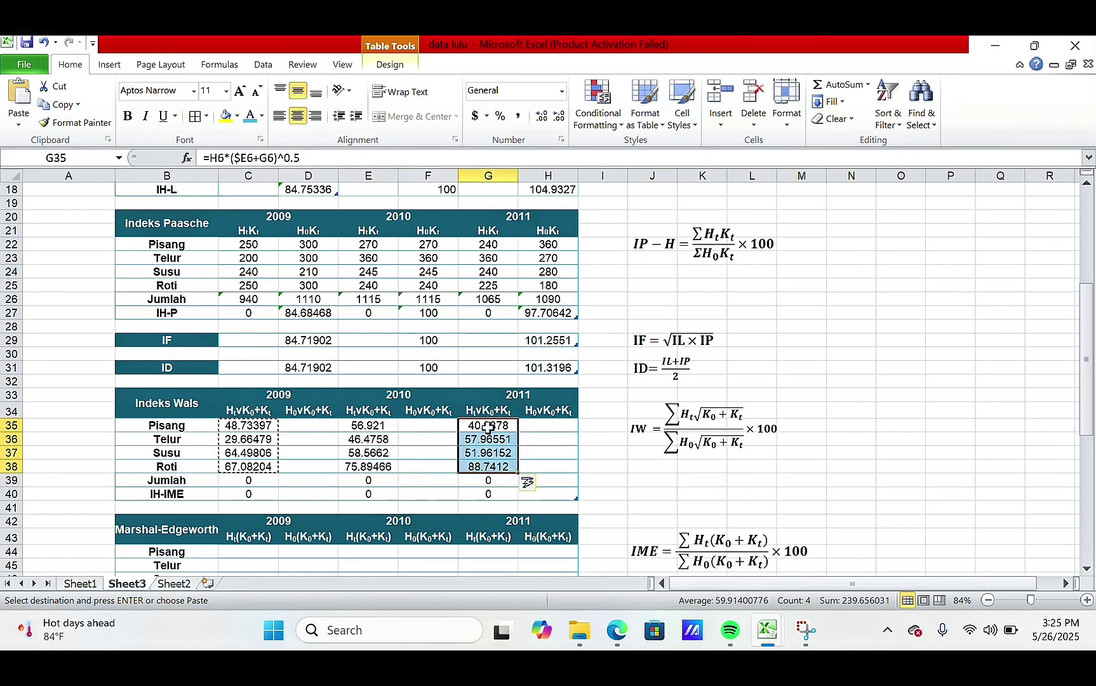
# Begin the 2009 H0vK0+Kt formula for Pisang in D35 with the column-locked 2010 price, as =$F6*(
pyautogui.click(325, 428)
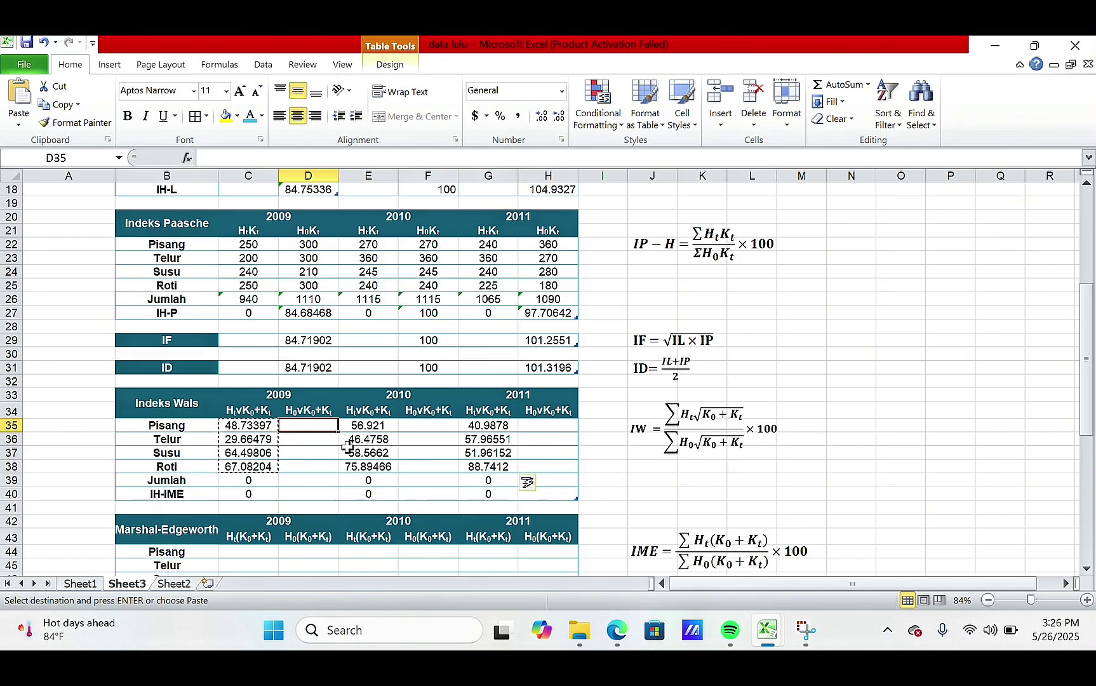
pyautogui.write('=')
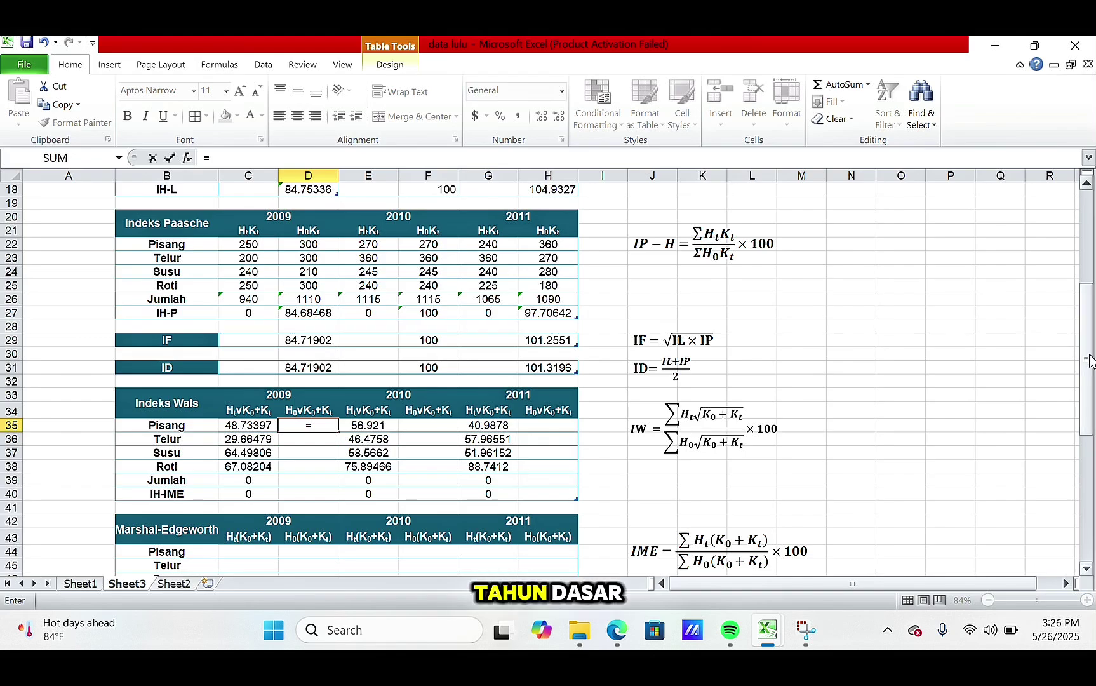
pyautogui.moveTo(1087, 343); pyautogui.dragTo(1093, 226)
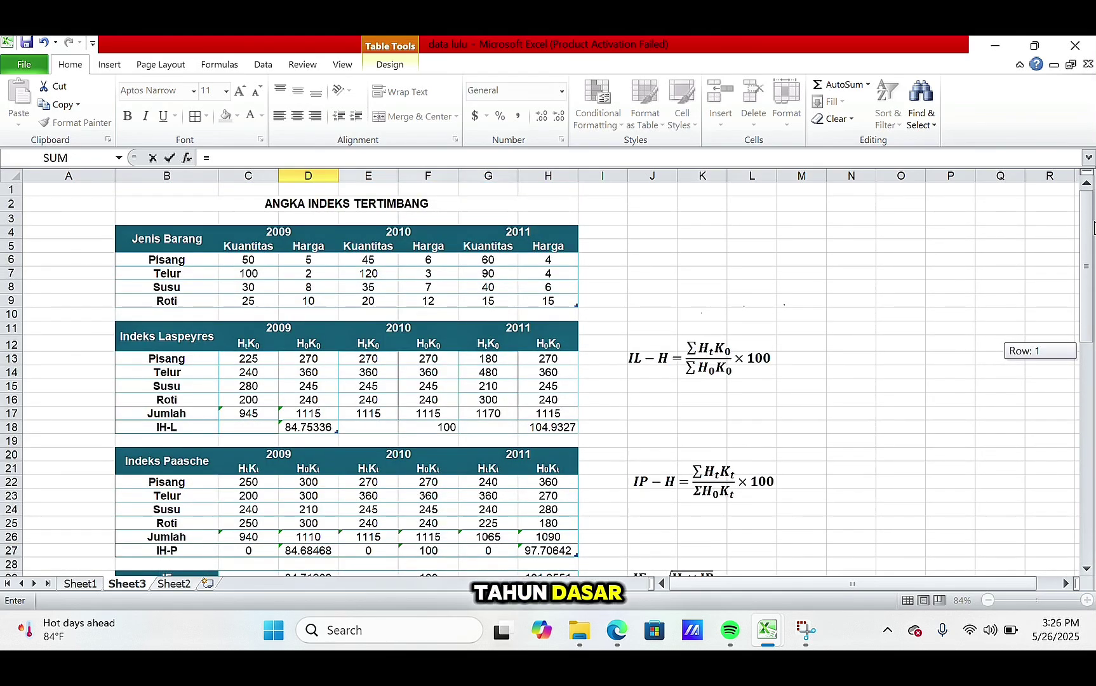
pyautogui.click(411, 260)
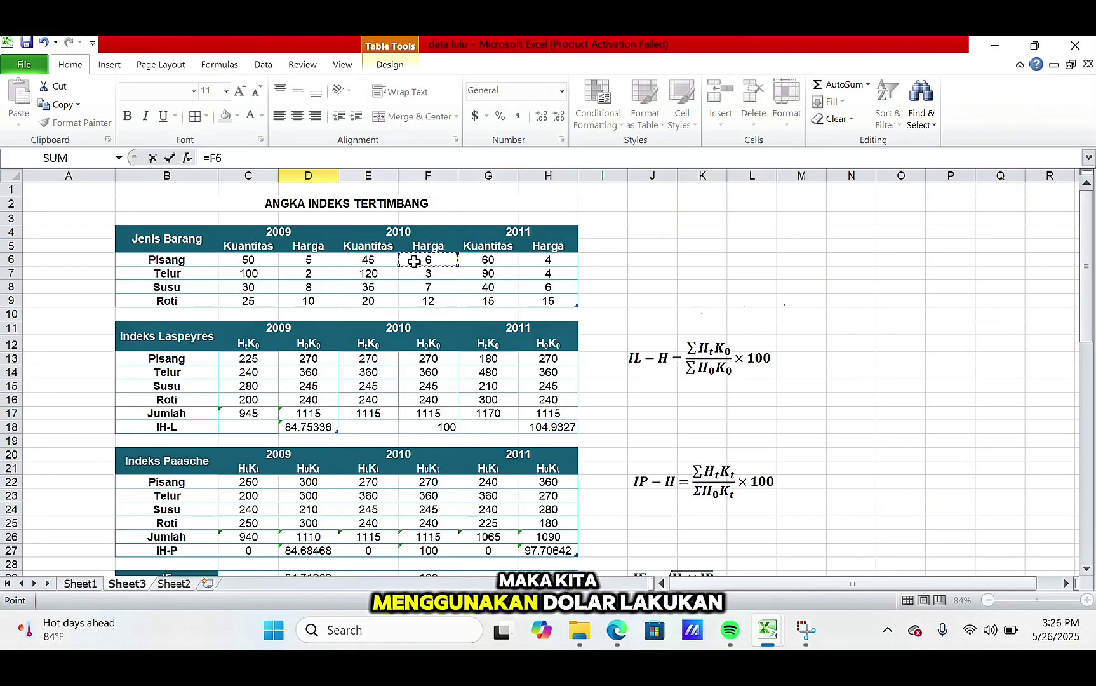
pyautogui.press('F4')
pyautogui.press('F4')
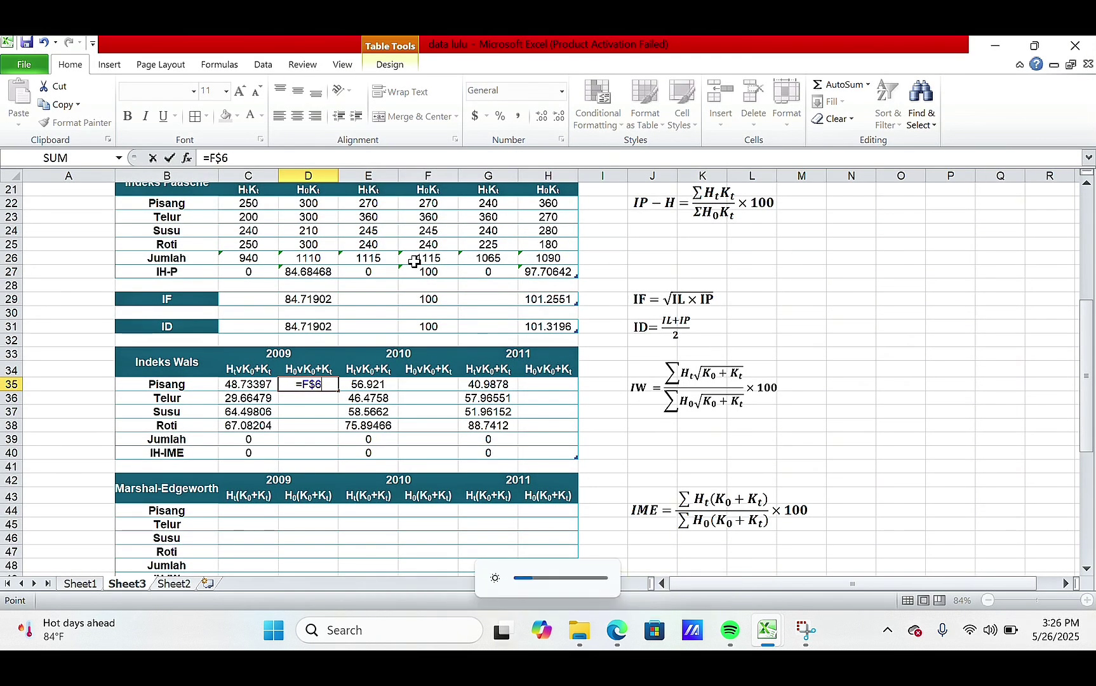
pyautogui.press('F4')
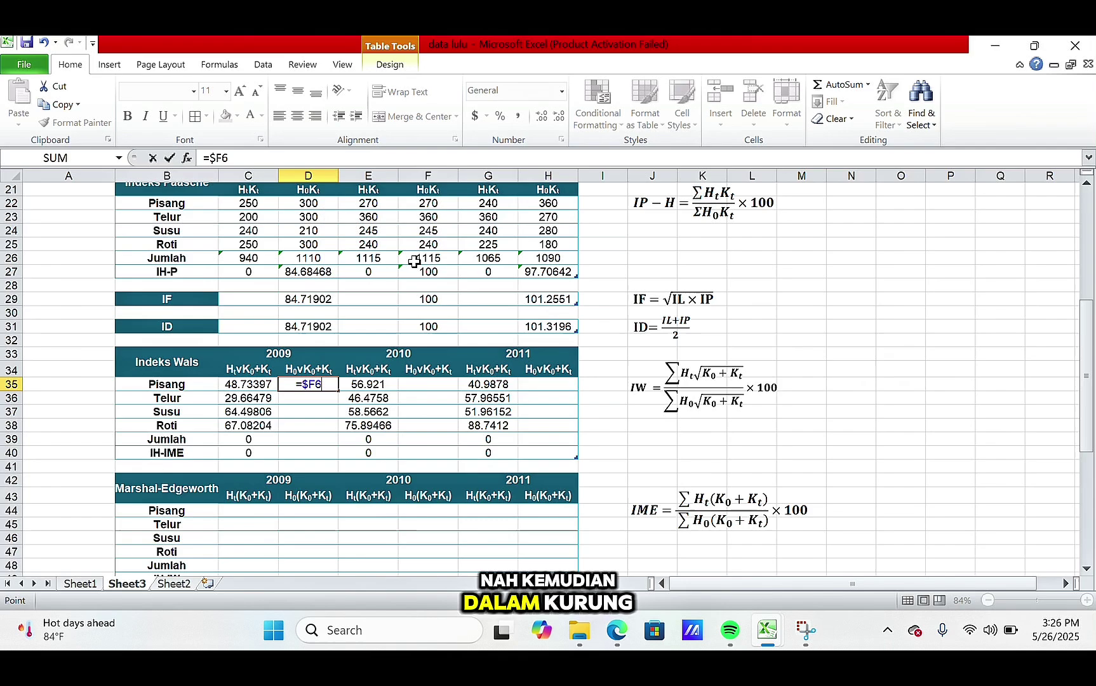
pyautogui.write('(')
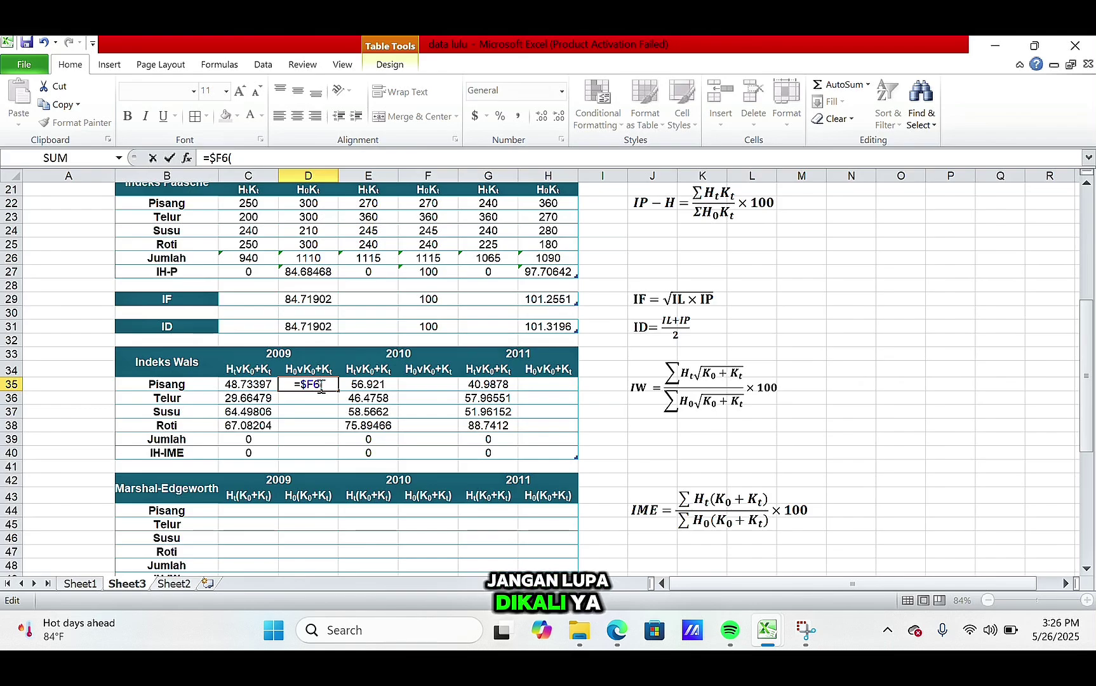
pyautogui.click(322, 387)
pyautogui.write('*')
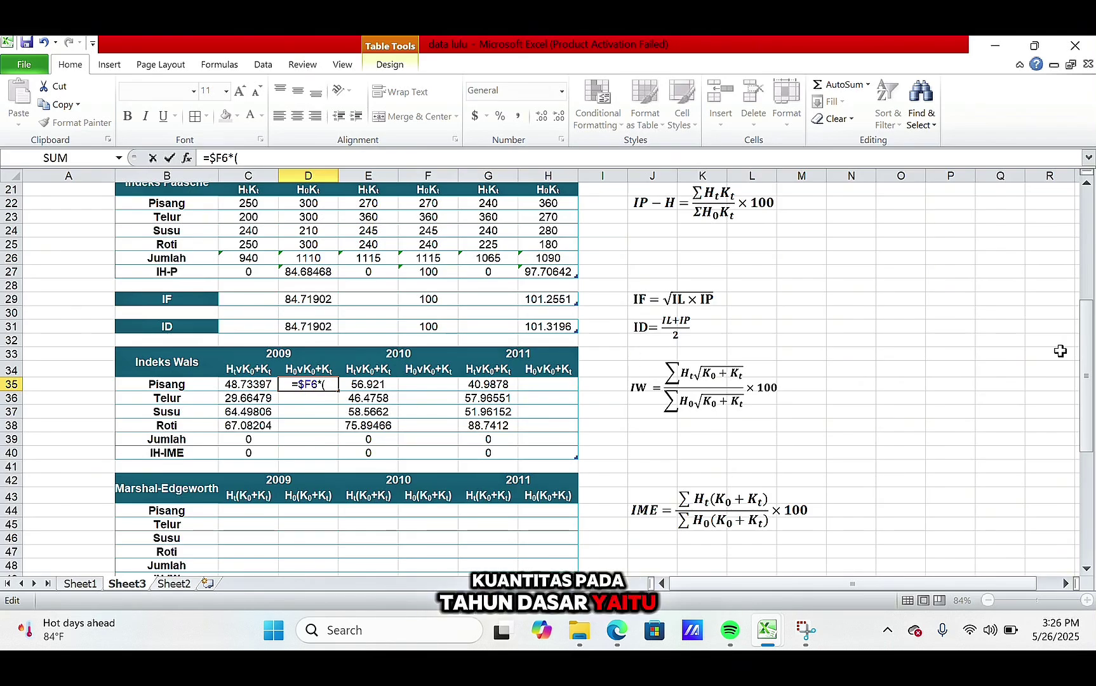
# Complete the D35 formula with the column-locked 2010 quantity and the 2009 quantity, as =$F6*($E6+C6)^0.5
pyautogui.moveTo(1087, 374); pyautogui.dragTo(1092, 219)
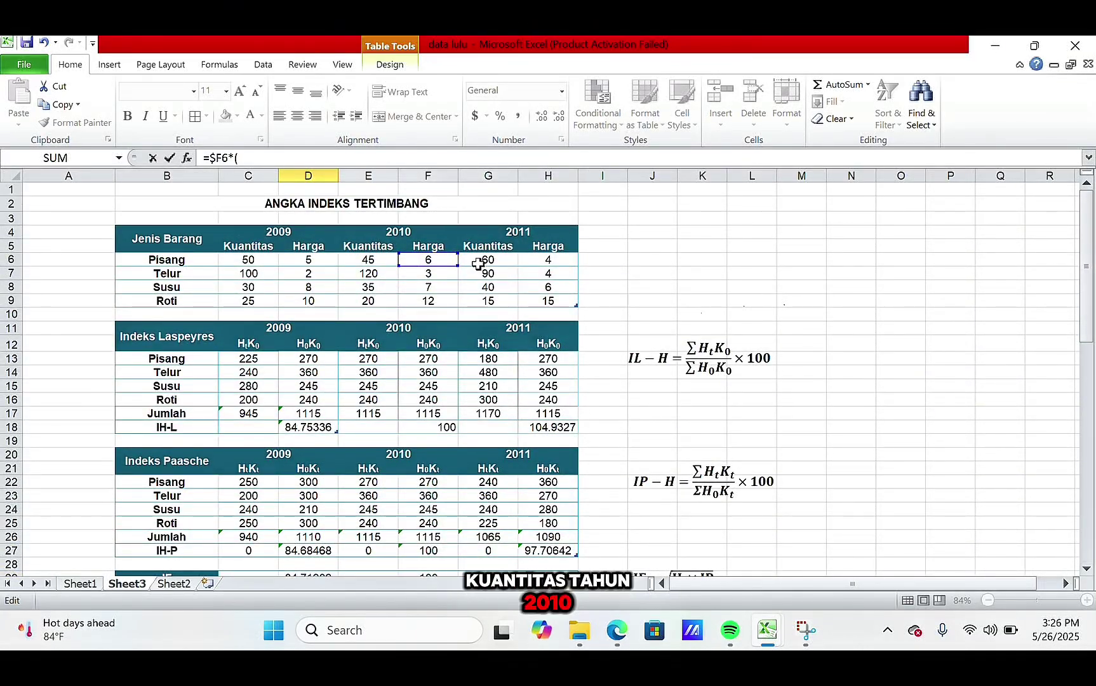
pyautogui.click(375, 259)
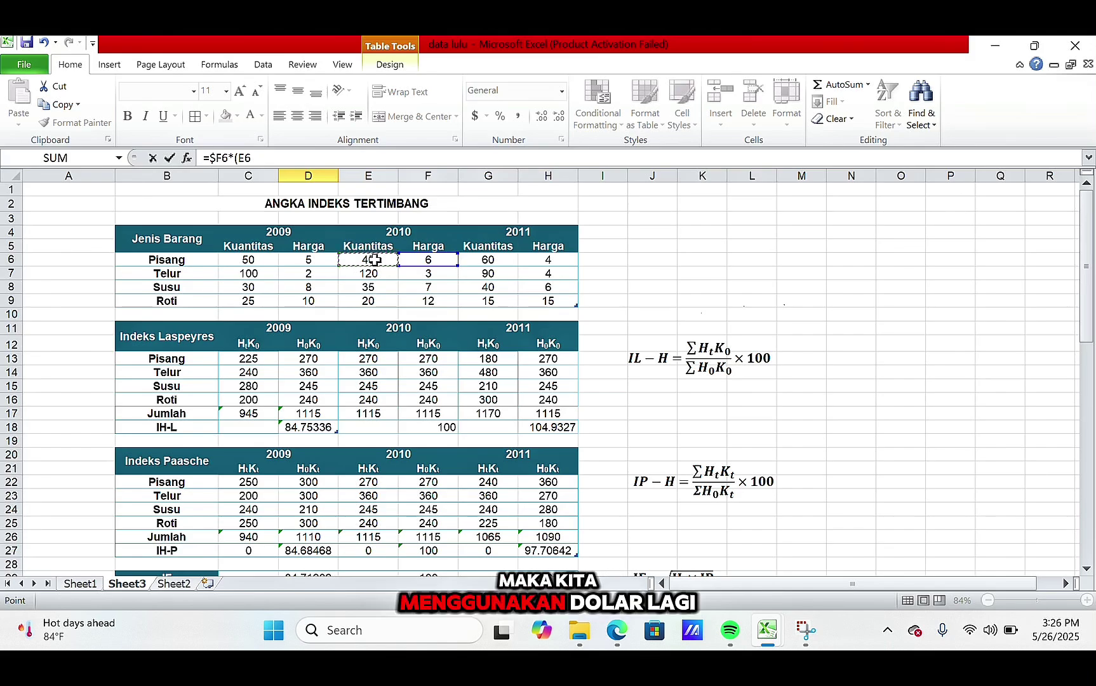
pyautogui.press('F4')
pyautogui.press('F4')
pyautogui.press('F4')
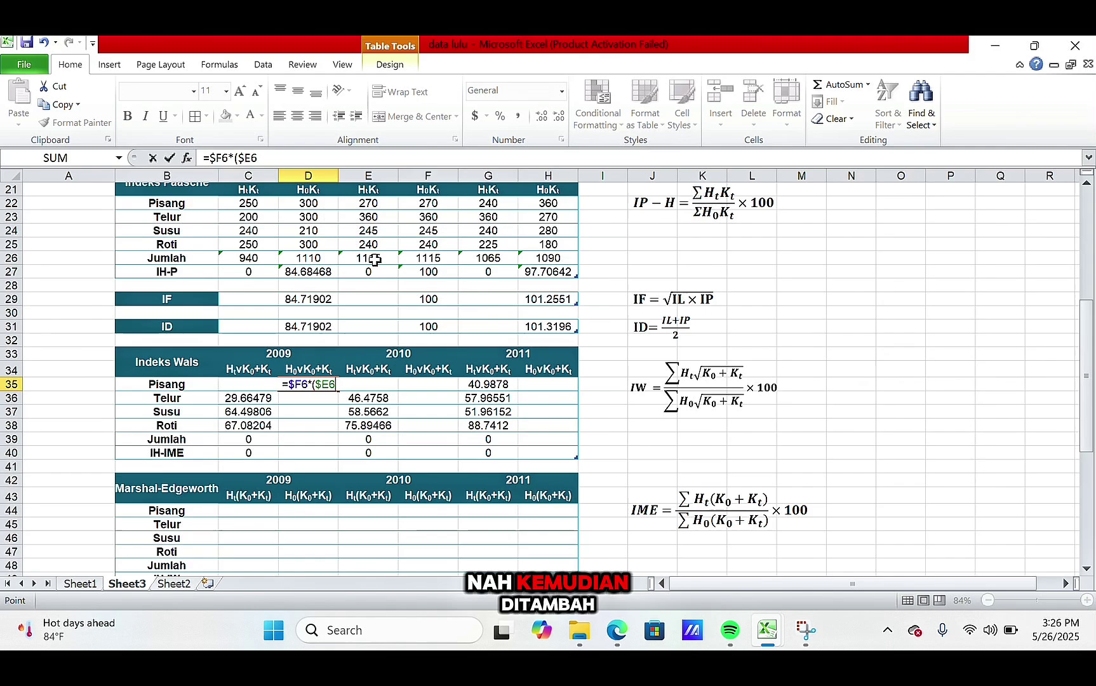
pyautogui.write('+')
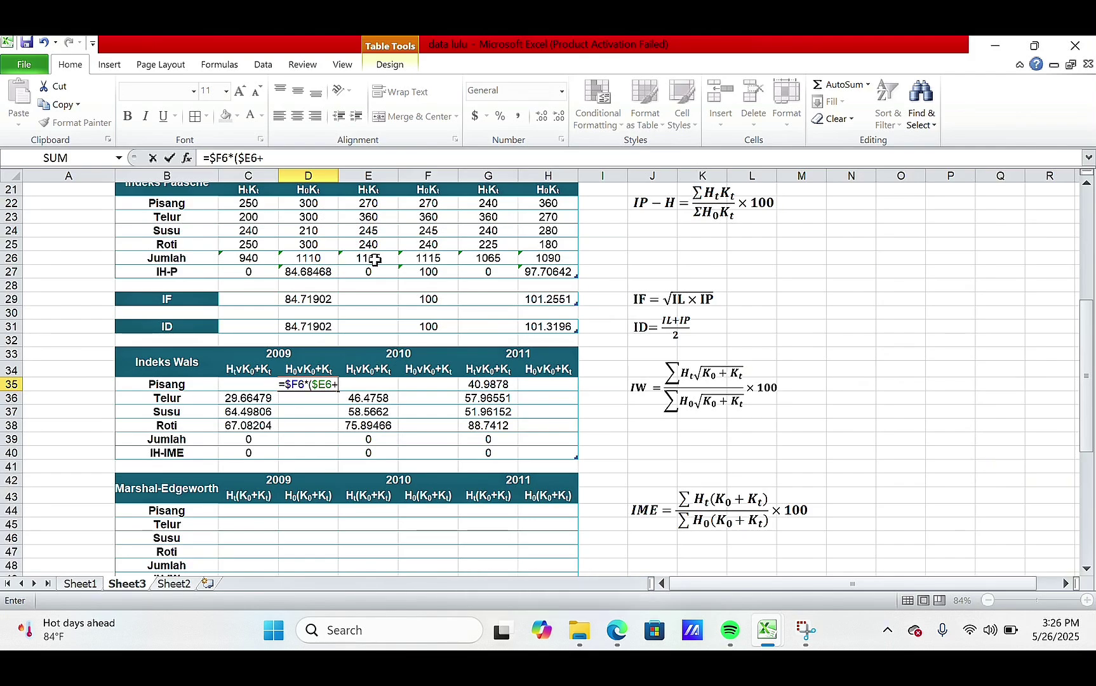
pyautogui.click(1087, 462)
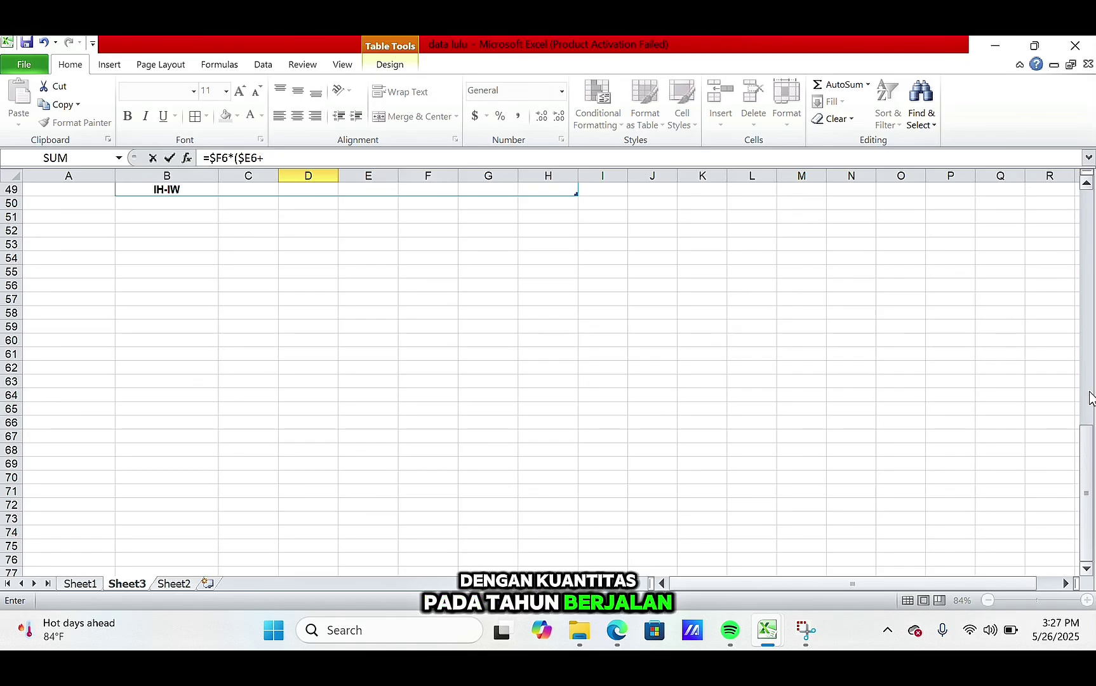
pyautogui.moveTo(1087, 461); pyautogui.dragTo(1086, 186)
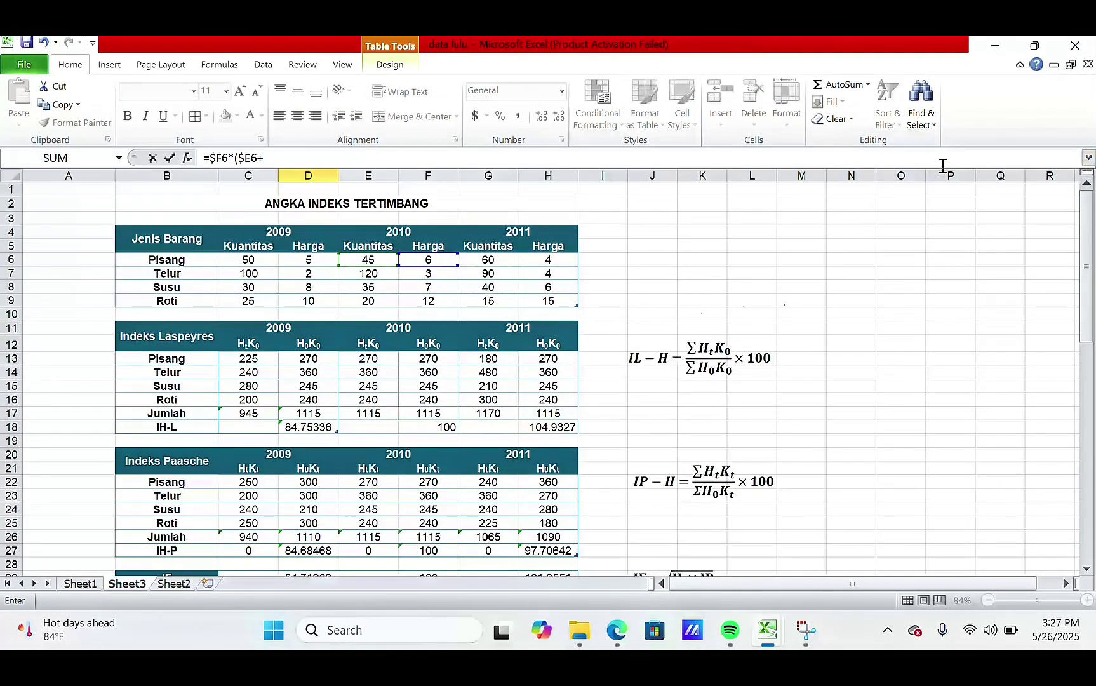
pyautogui.click(253, 259)
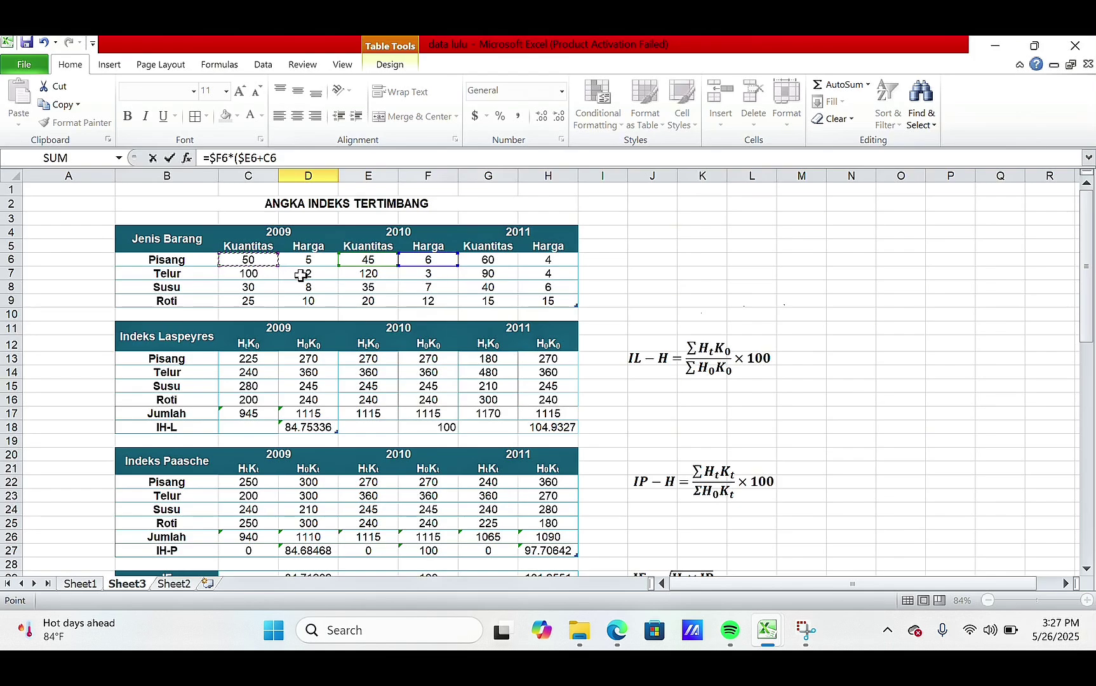
pyautogui.write(')')
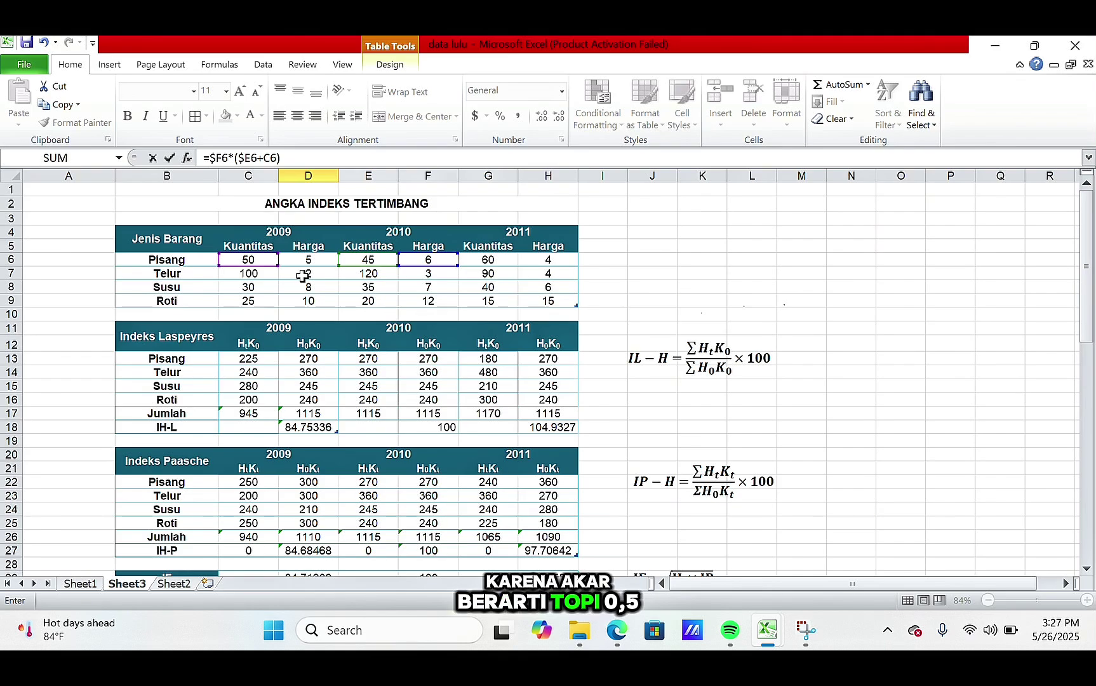
pyautogui.write('^')
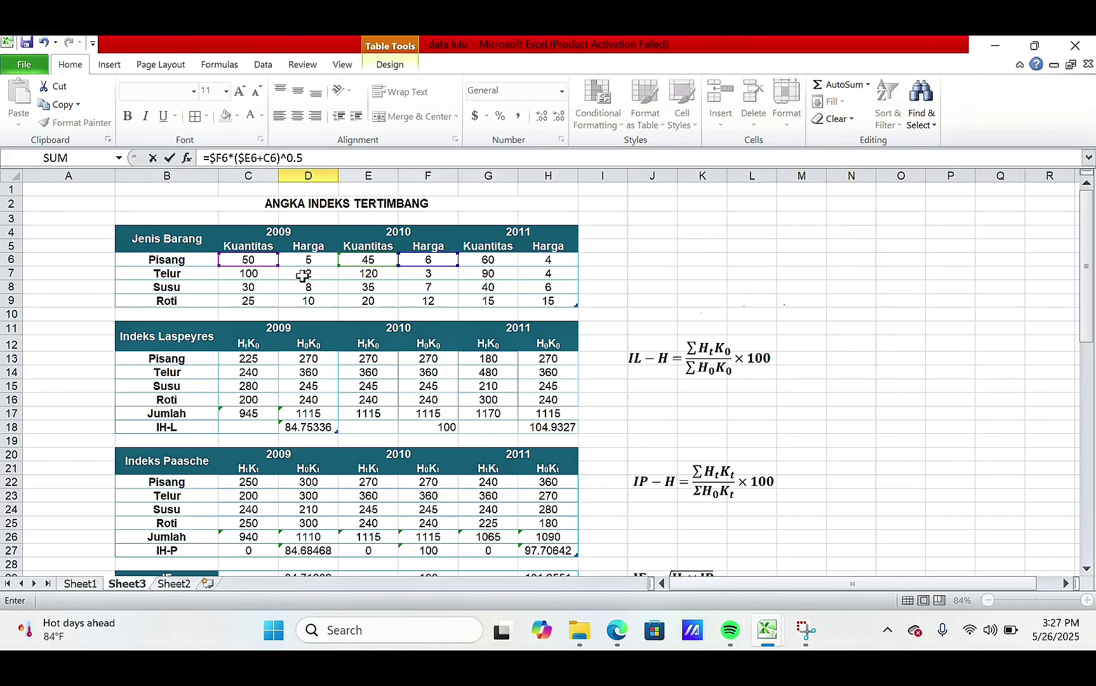
pyautogui.write('0.5')
pyautogui.press('Return')
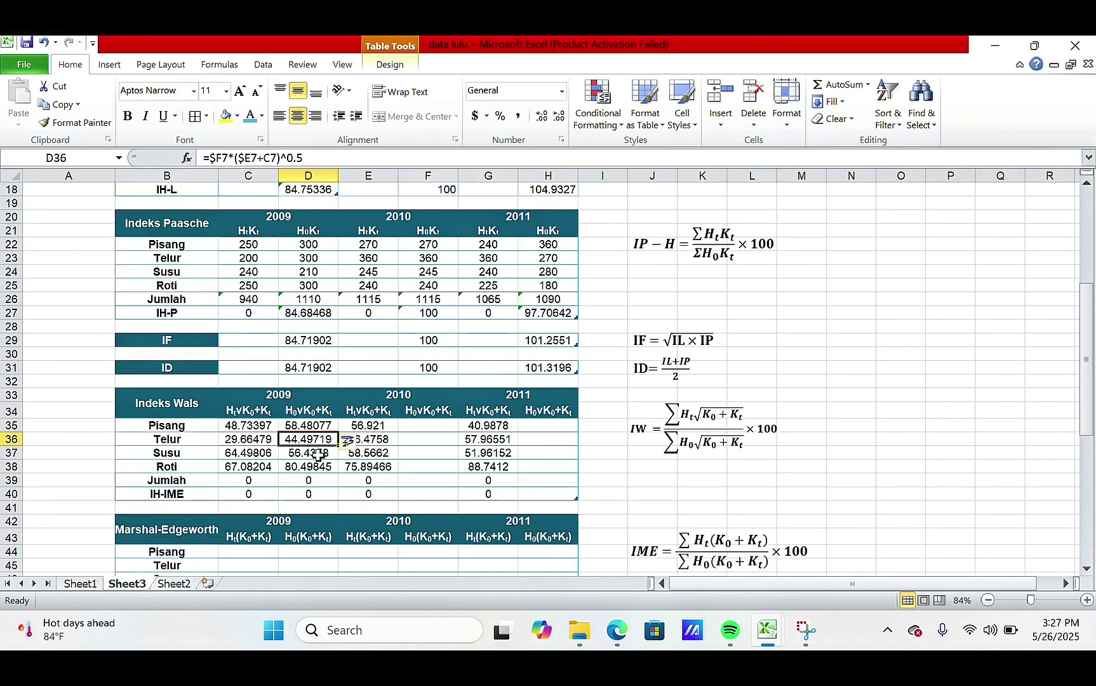
# Copy the H0vK0+Kt formulas in D35:D38 to the 2010 cells F35:F38 and the 2011 cells H35:H38
pyautogui.moveTo(318, 441)
pyautogui.mouseDown()
pyautogui.moveTo(324, 432)
pyautogui.moveTo(325, 461)
pyautogui.mouseUp()
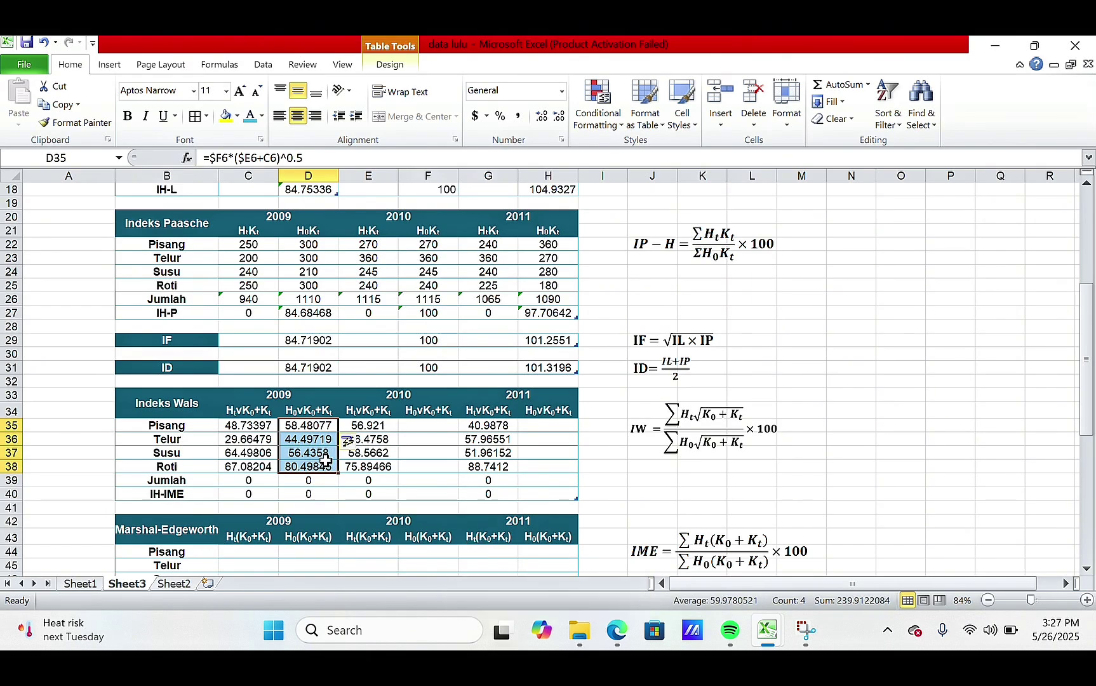
pyautogui.hotkey('ctrl', 'c')
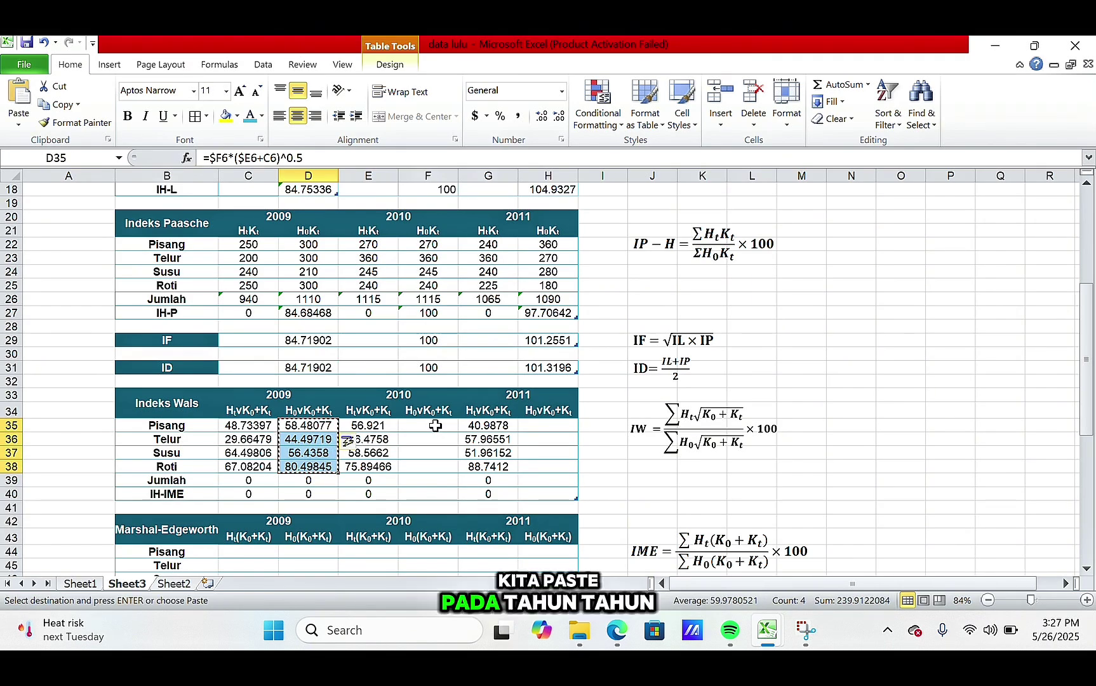
pyautogui.click(435, 425)
pyautogui.hotkey('ctrl', 'v')
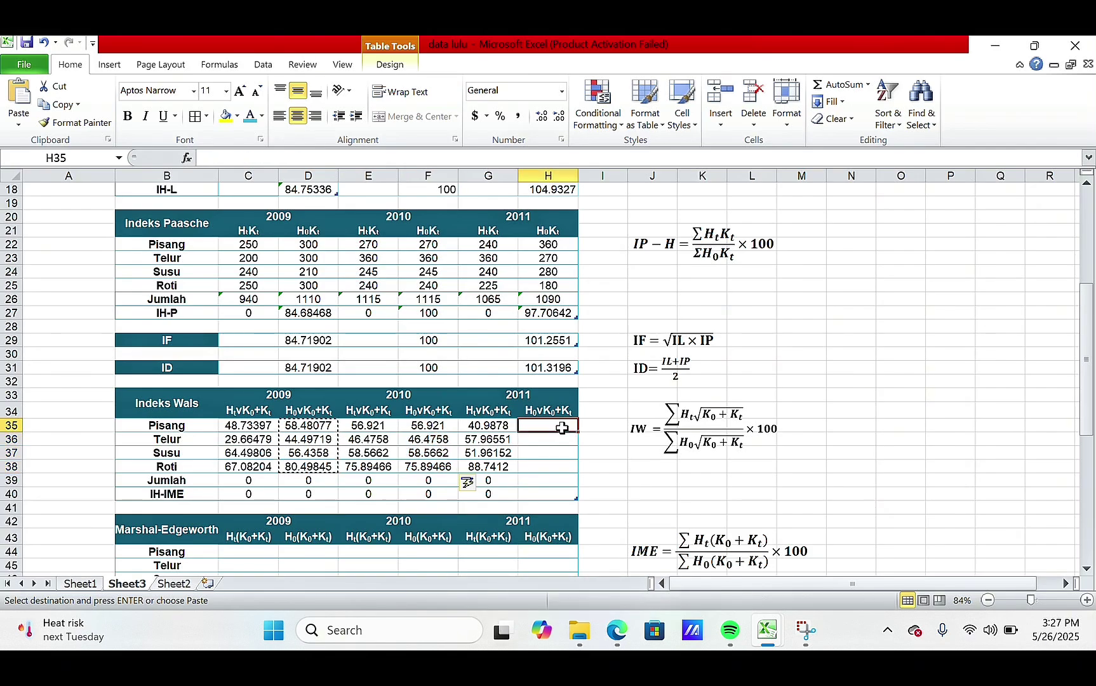
pyautogui.click(559, 425)
pyautogui.hotkey('ctrl', 'v')
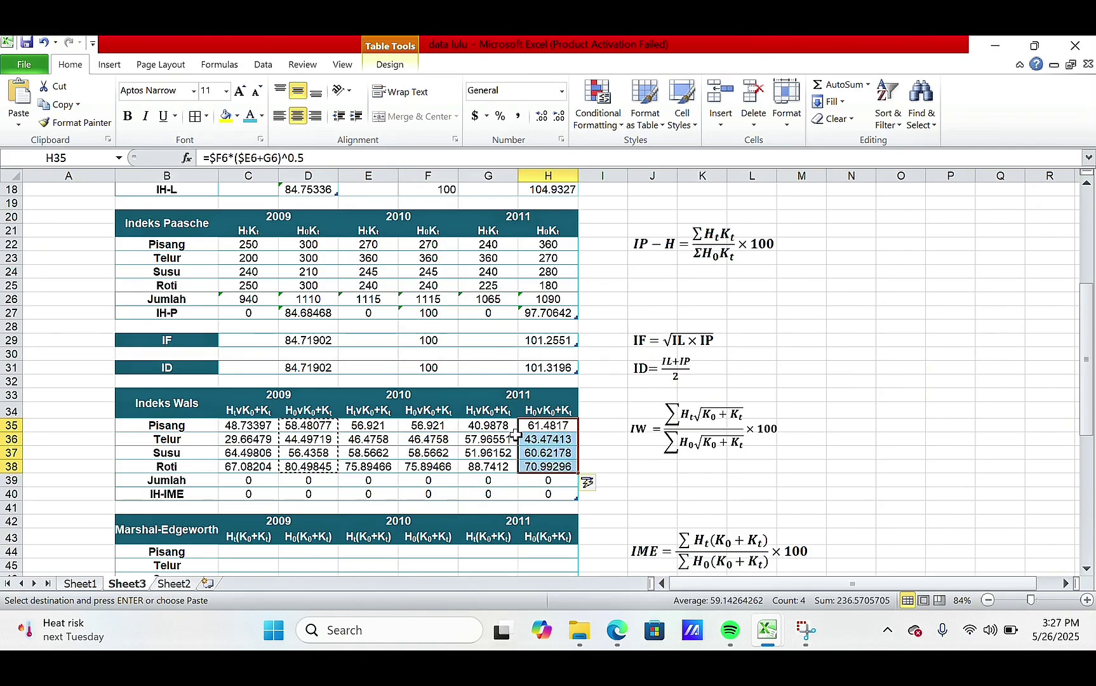
# Enter =SUM(C35:C38) in the Indeks Wals Jumlah cell C39, undo the automatic column fill, and extend the sum across to H39
pyautogui.click(254, 480)
pyautogui.write('=')
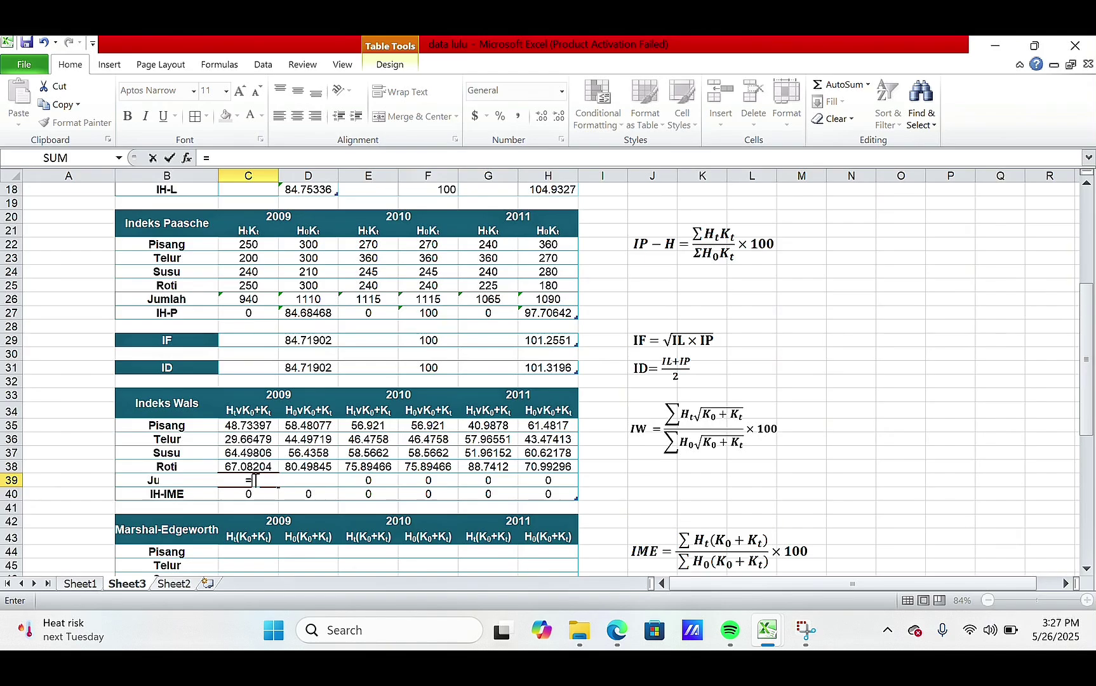
pyautogui.write('sum')
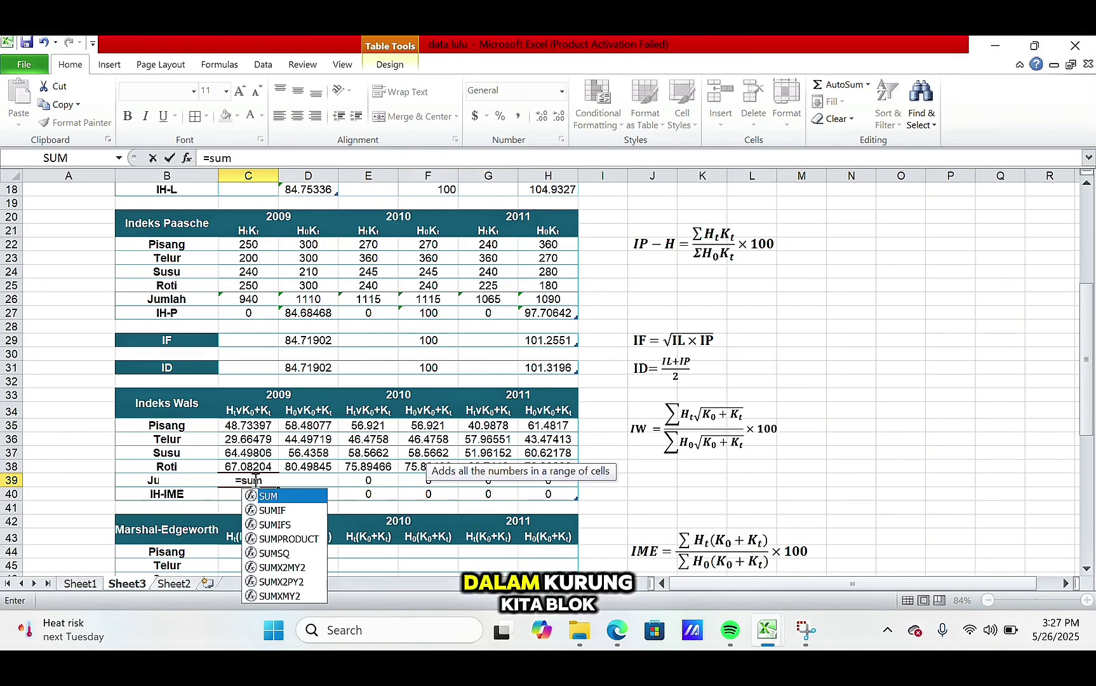
pyautogui.write('(')
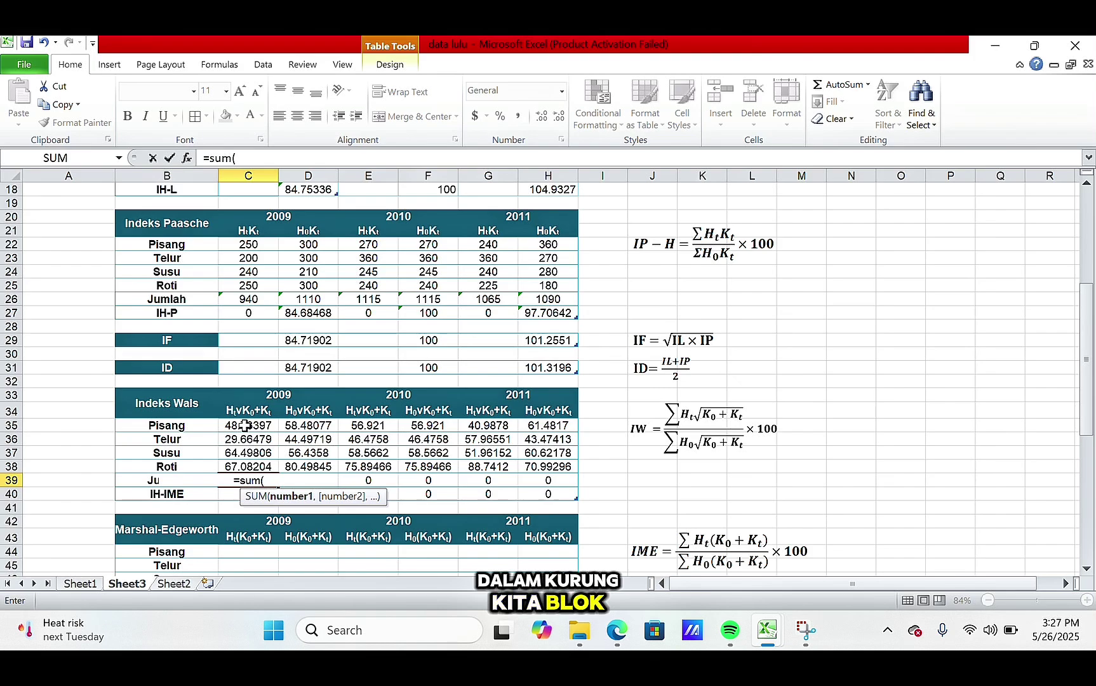
pyautogui.moveTo(254, 426); pyautogui.dragTo(257, 461)
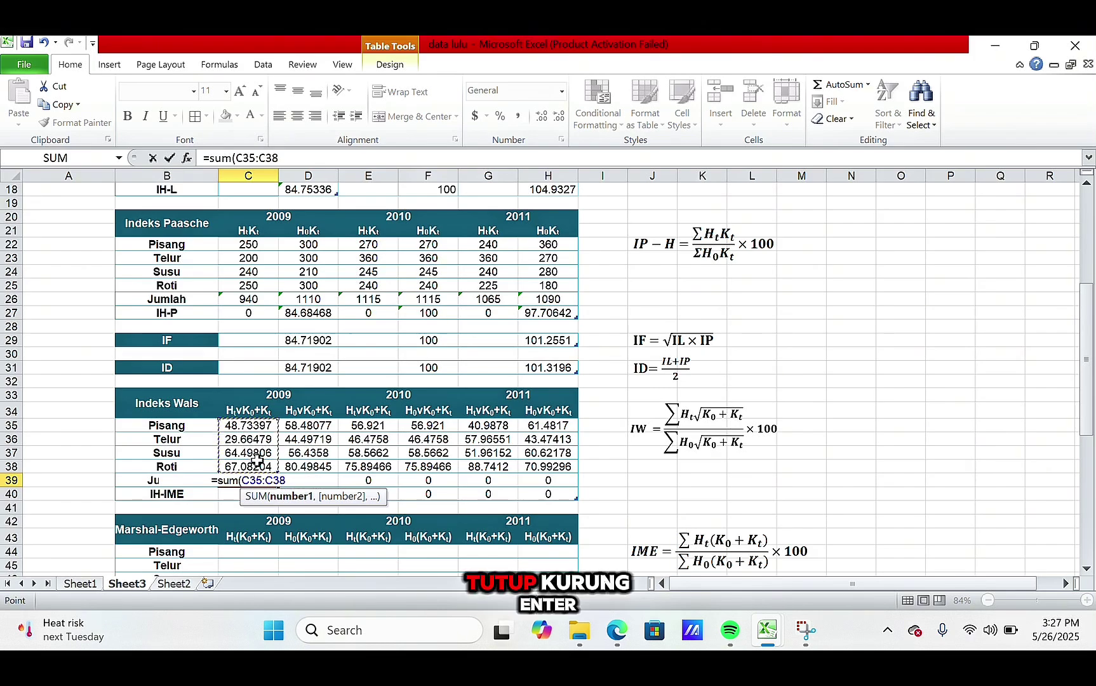
pyautogui.write(')')
pyautogui.press('Return')
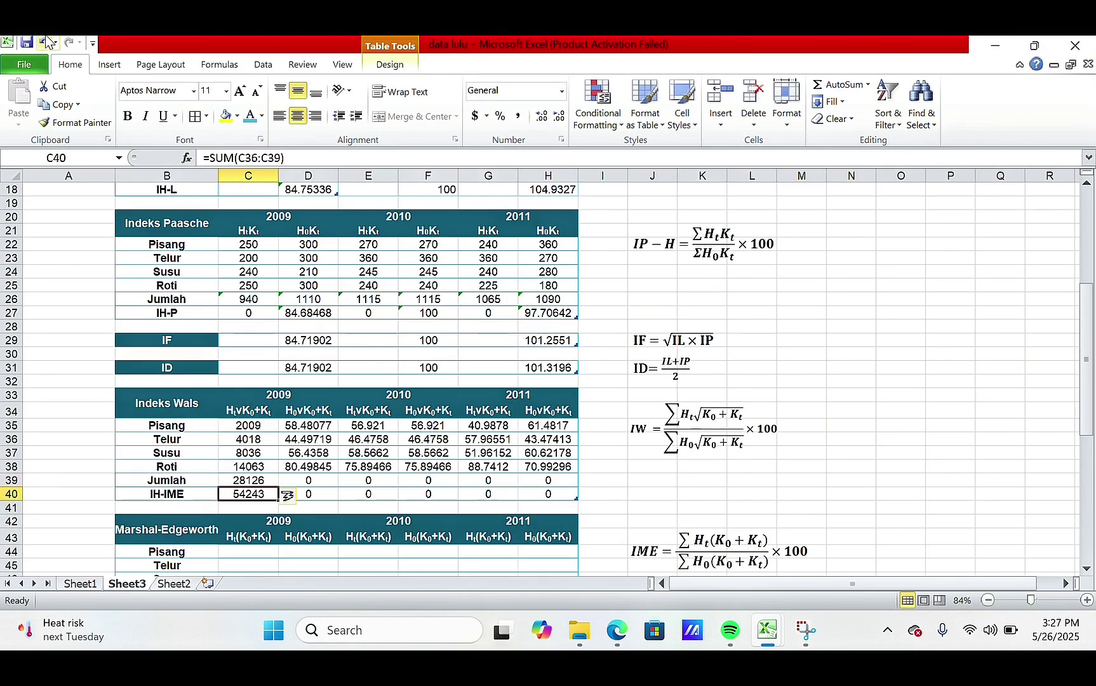
pyautogui.click(42, 43)
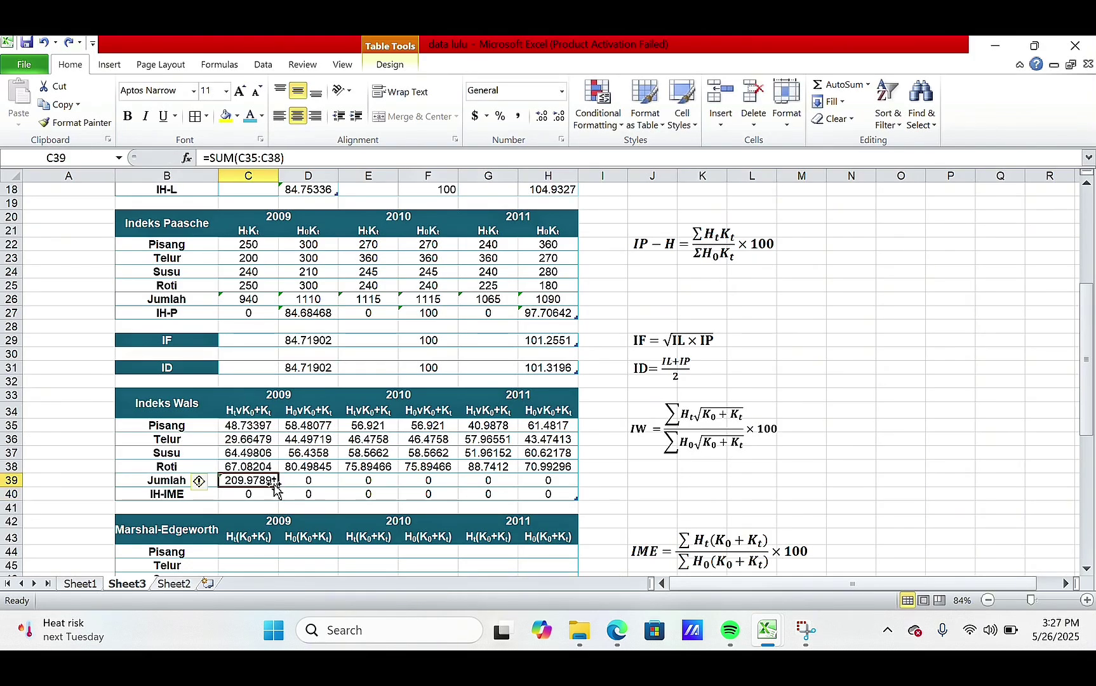
pyautogui.moveTo(278, 488); pyautogui.dragTo(552, 482)
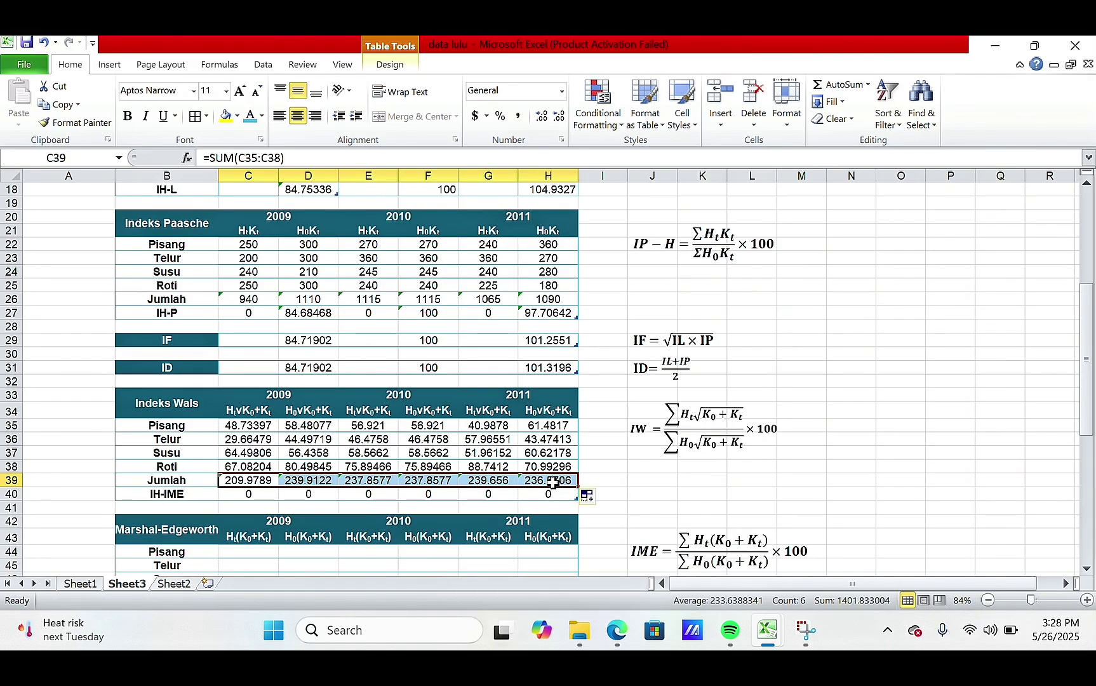
# Calculate the 2009 Wals index in D40 as =(C39/D39)*100
pyautogui.click(296, 495)
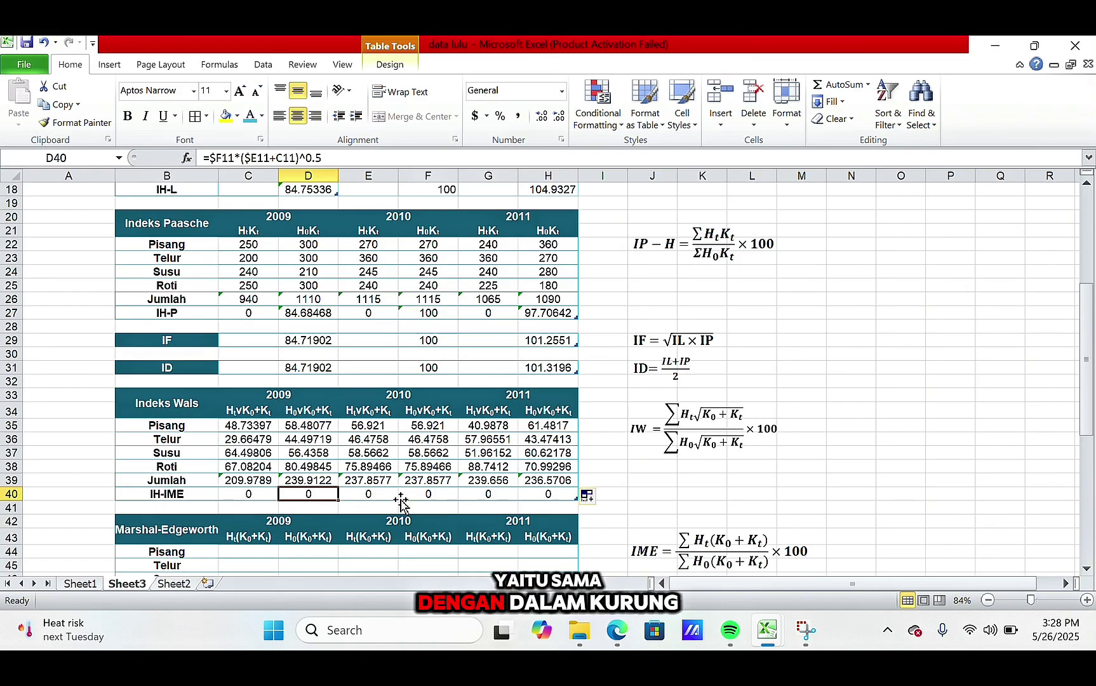
pyautogui.write('=(')
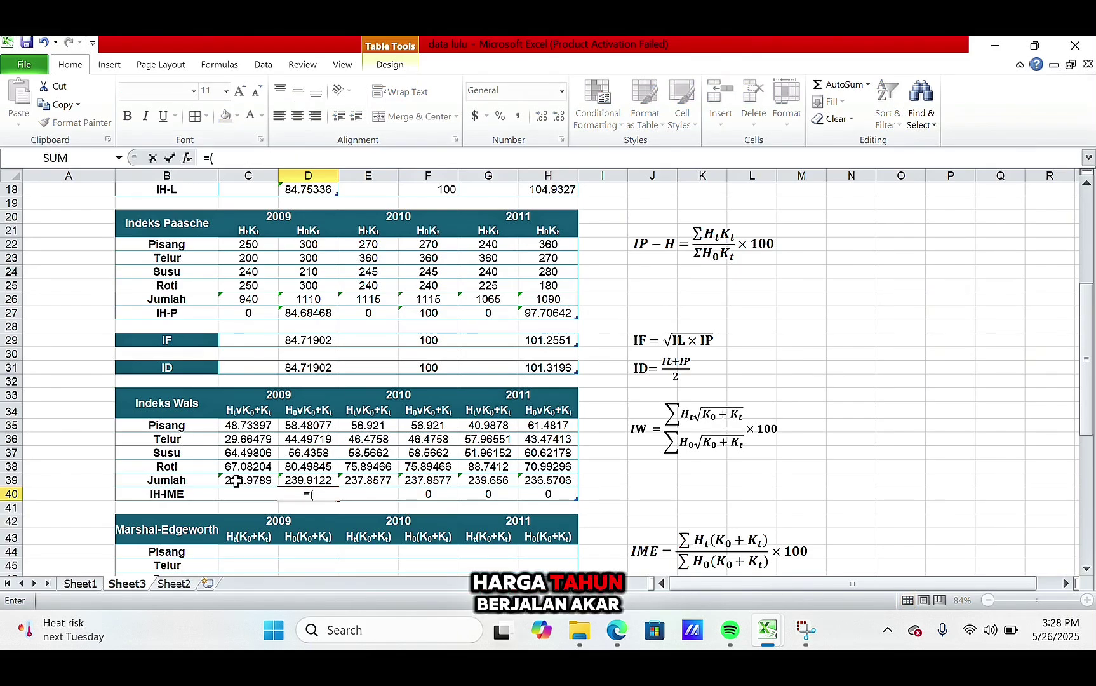
pyautogui.click(236, 480)
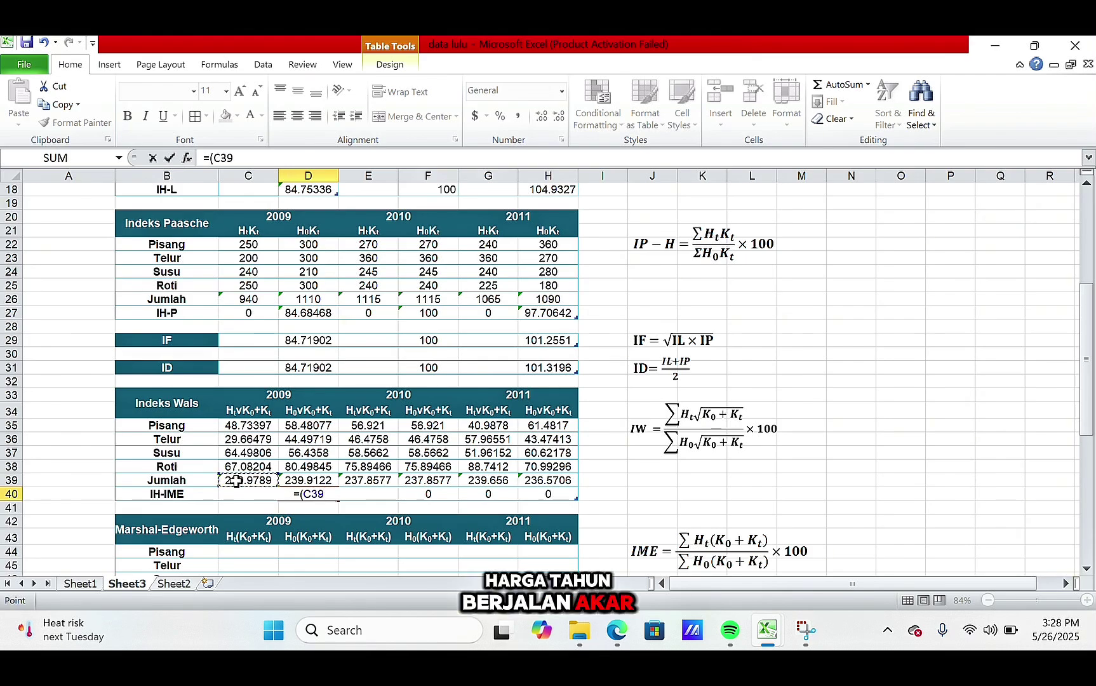
pyautogui.write('/')
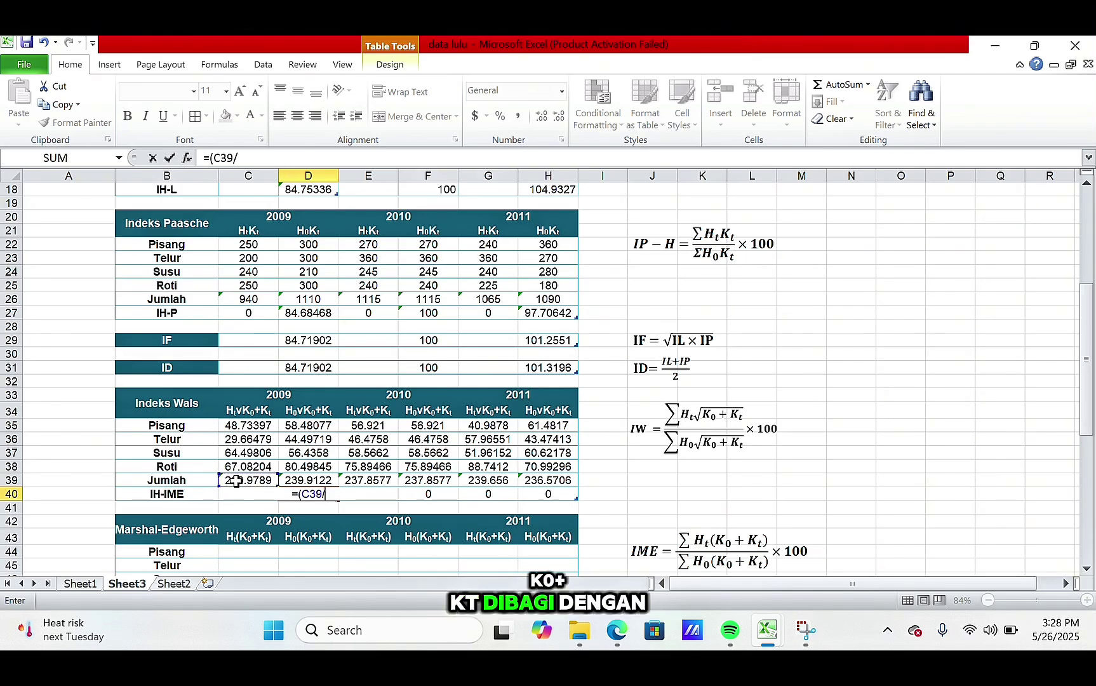
pyautogui.click(305, 481)
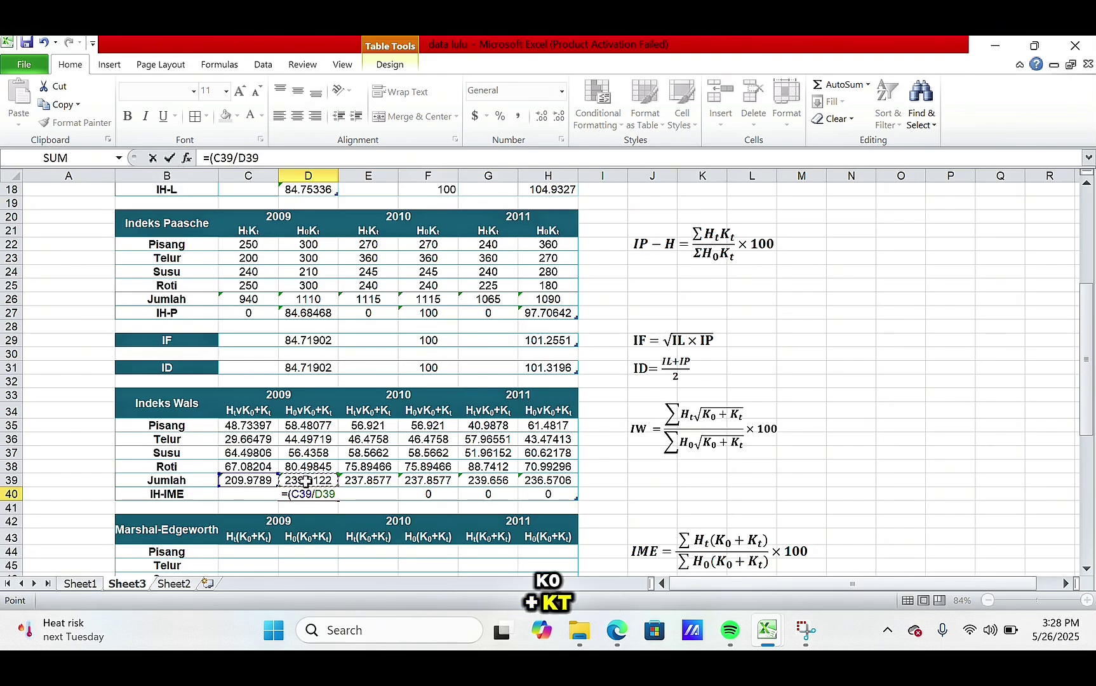
pyautogui.write(')')
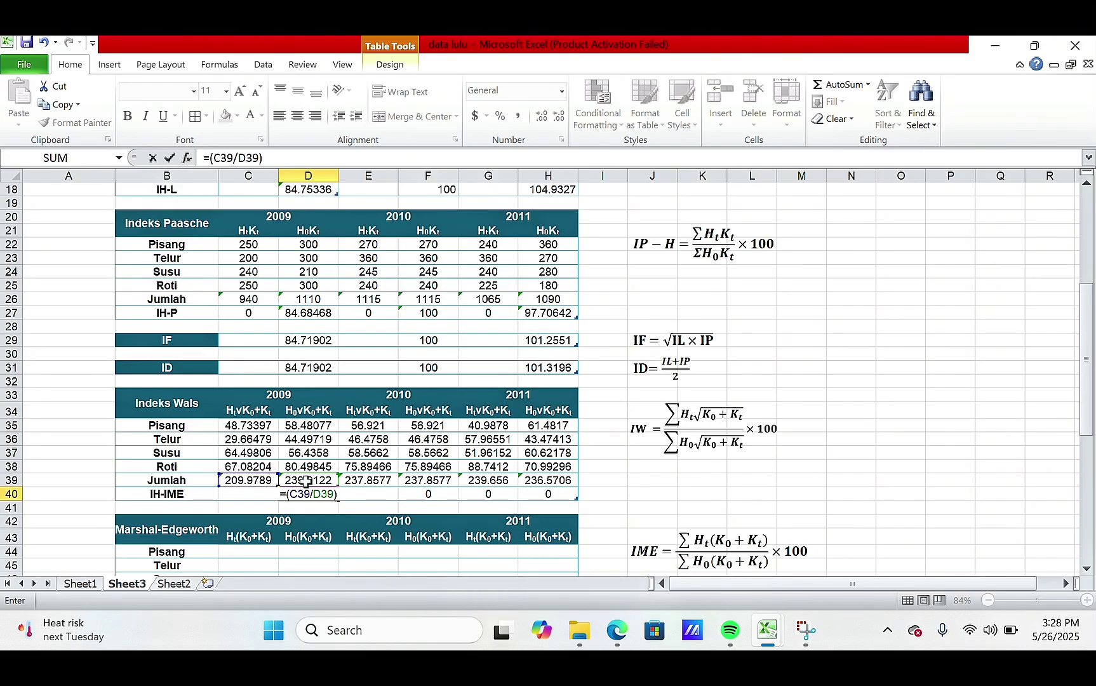
pyautogui.write('*100')
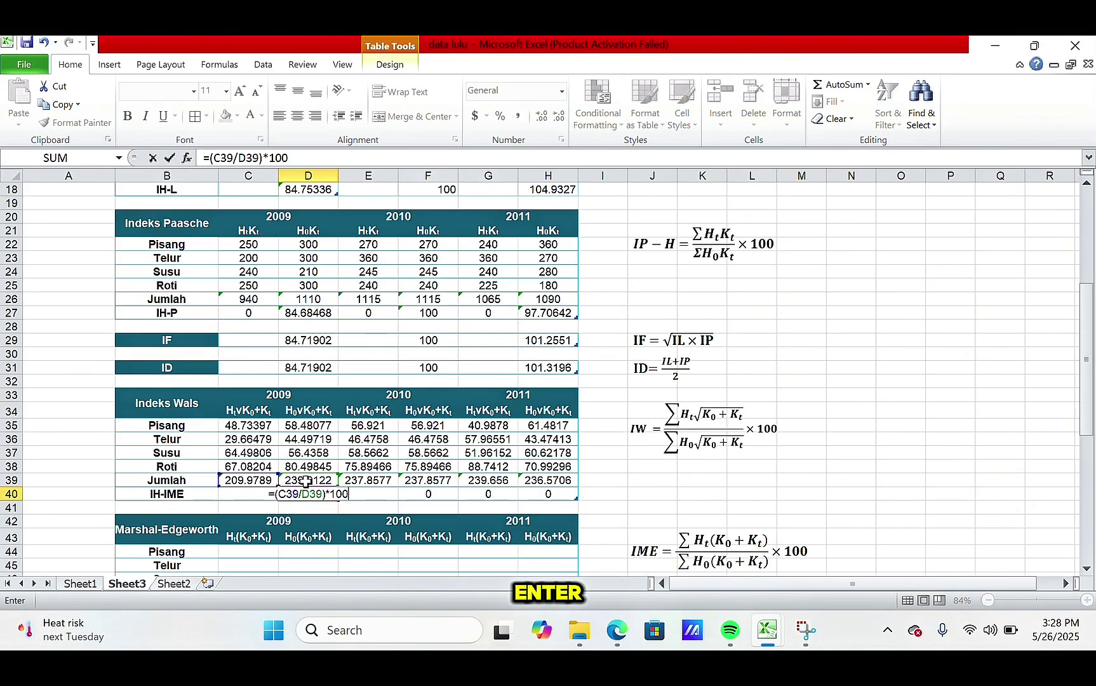
pyautogui.press('Return')
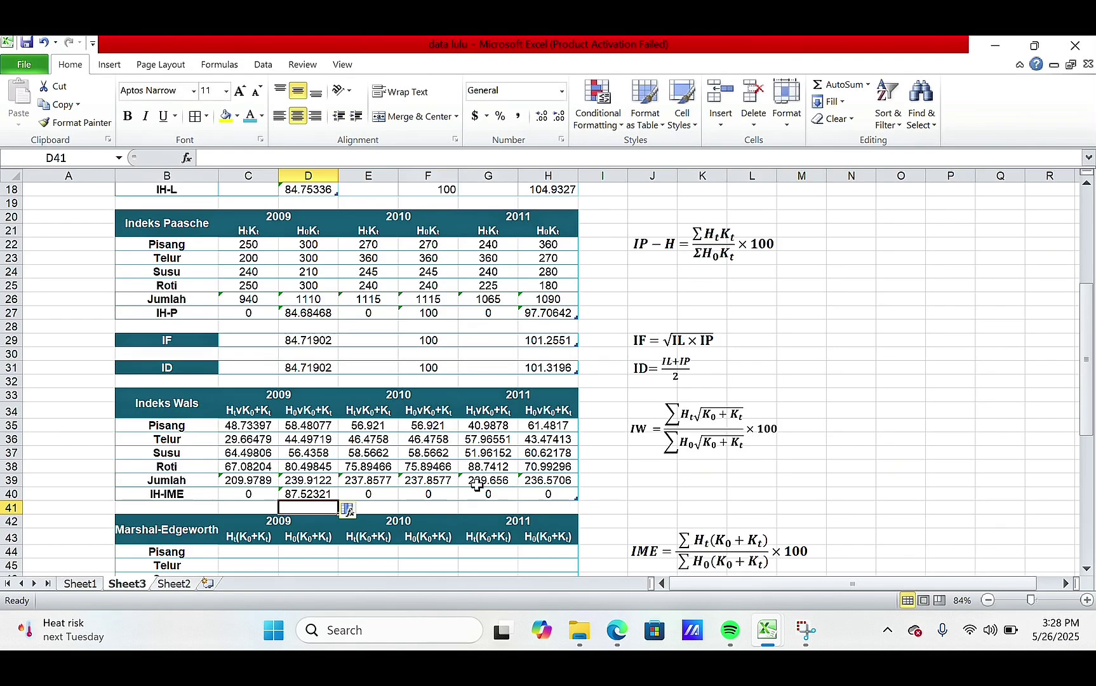
# Calculate the 2010 Wals index in F40 as =(E39/F39)*100
pyautogui.click(419, 494)
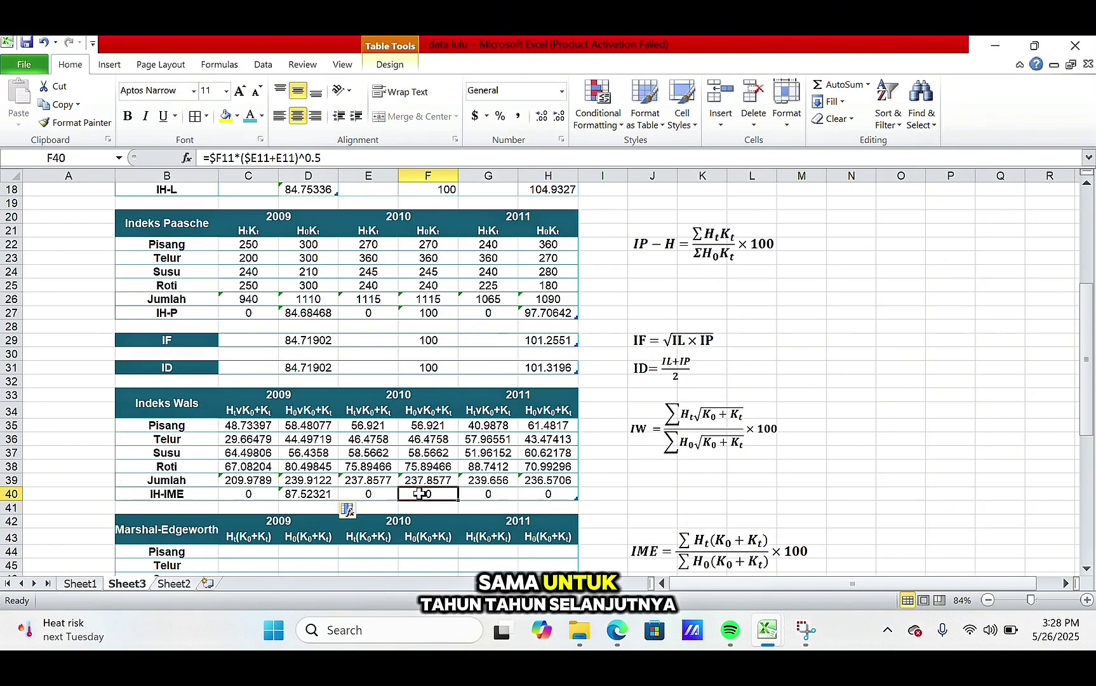
pyautogui.write('=')
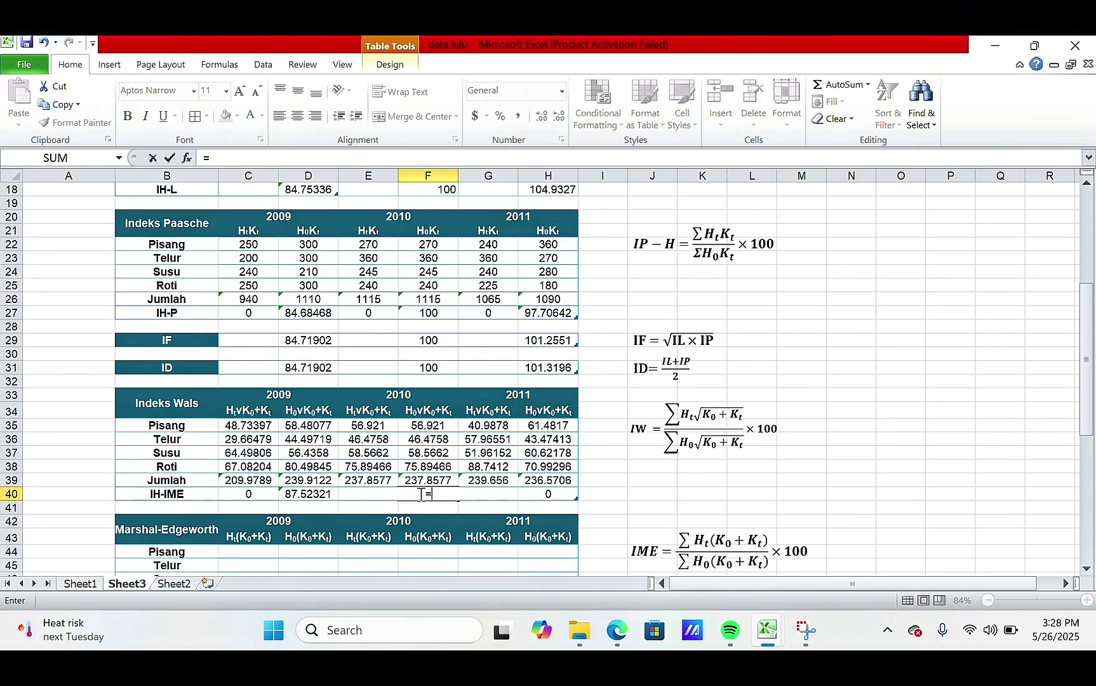
pyautogui.write('(')
pyautogui.click(378, 477)
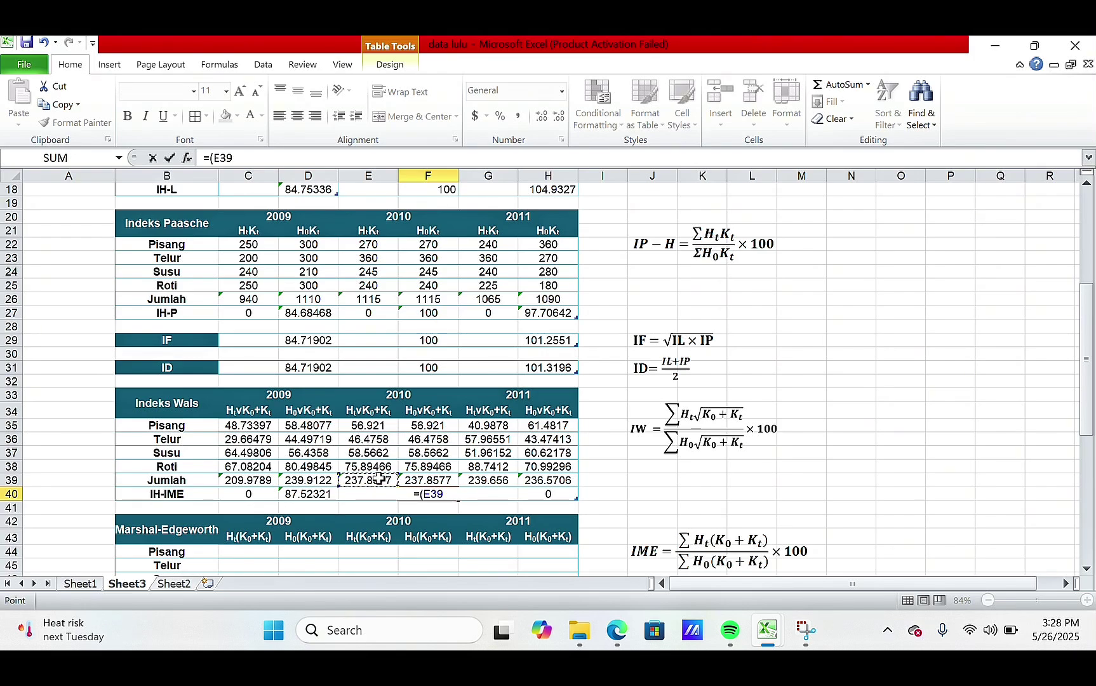
pyautogui.write('/')
pyautogui.click(437, 479)
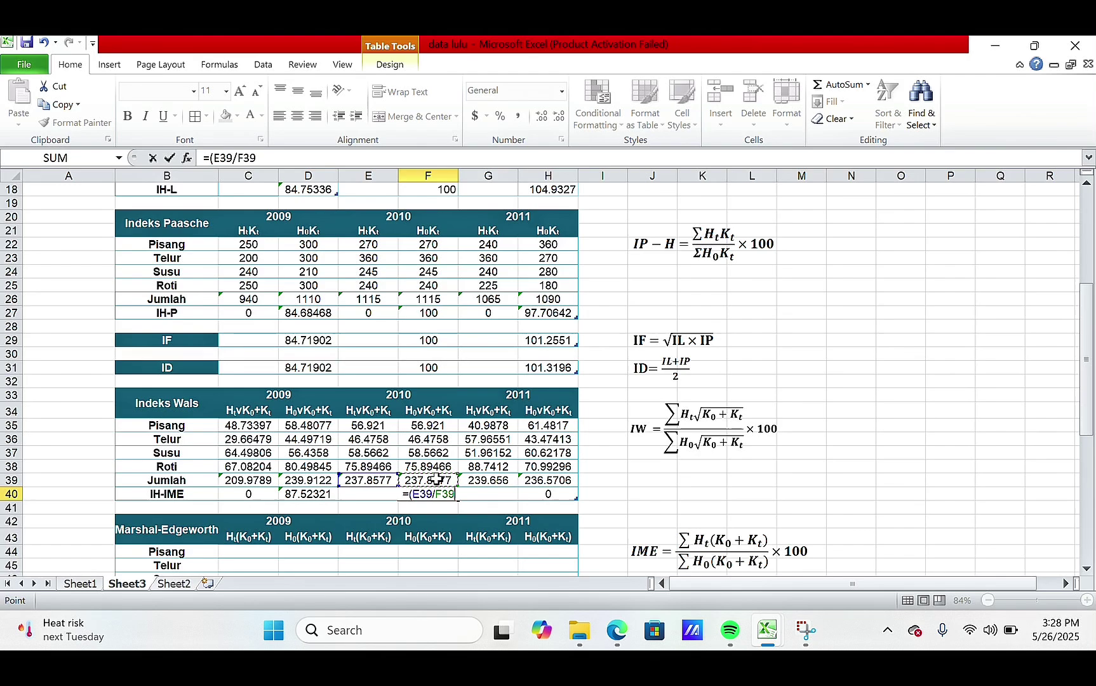
pyautogui.write(')')
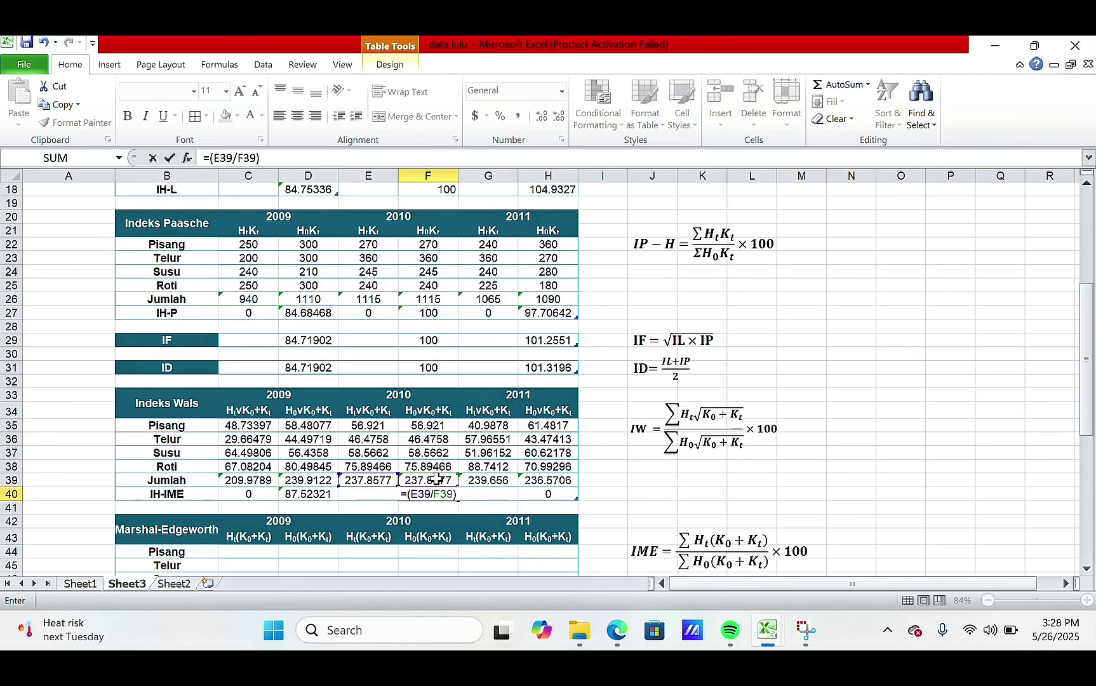
pyautogui.write('*100')
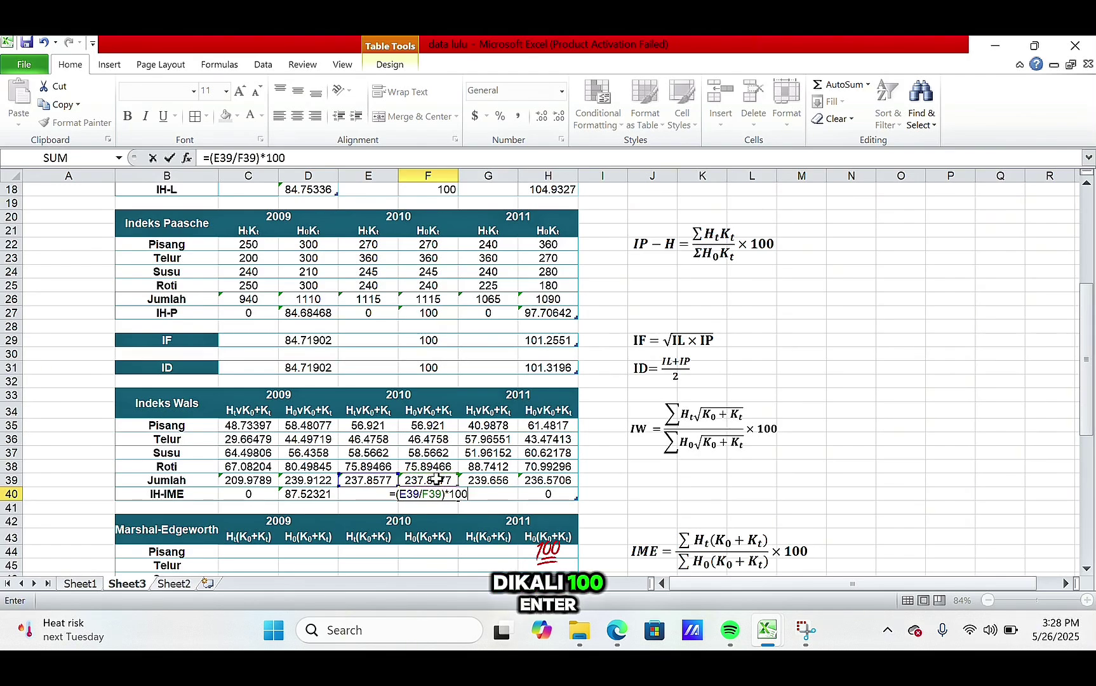
pyautogui.press('Return')
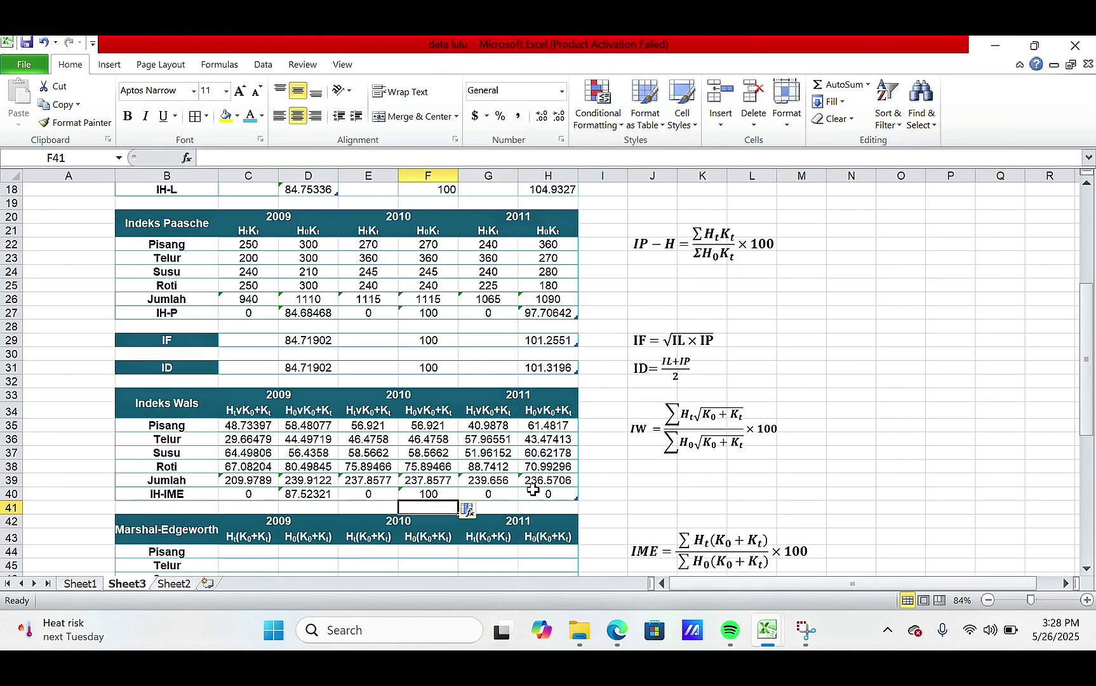
# Calculate the 2011 Wals index in H40 as =(G39/H39)*100
pyautogui.click(538, 493)
pyautogui.write('=')
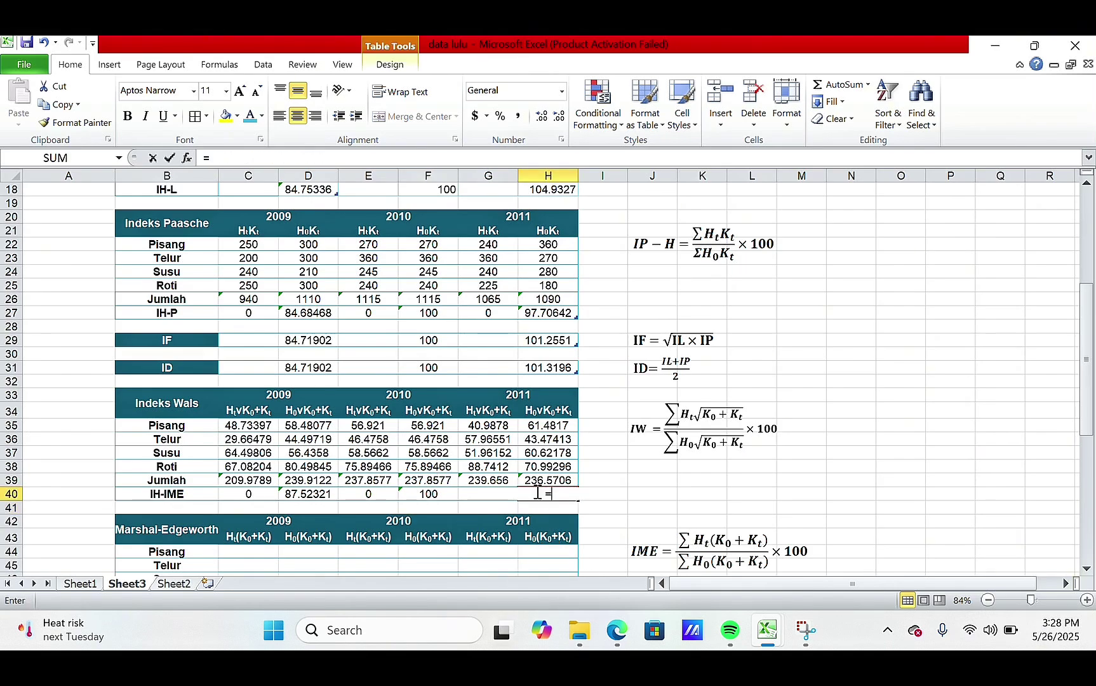
pyautogui.write('(')
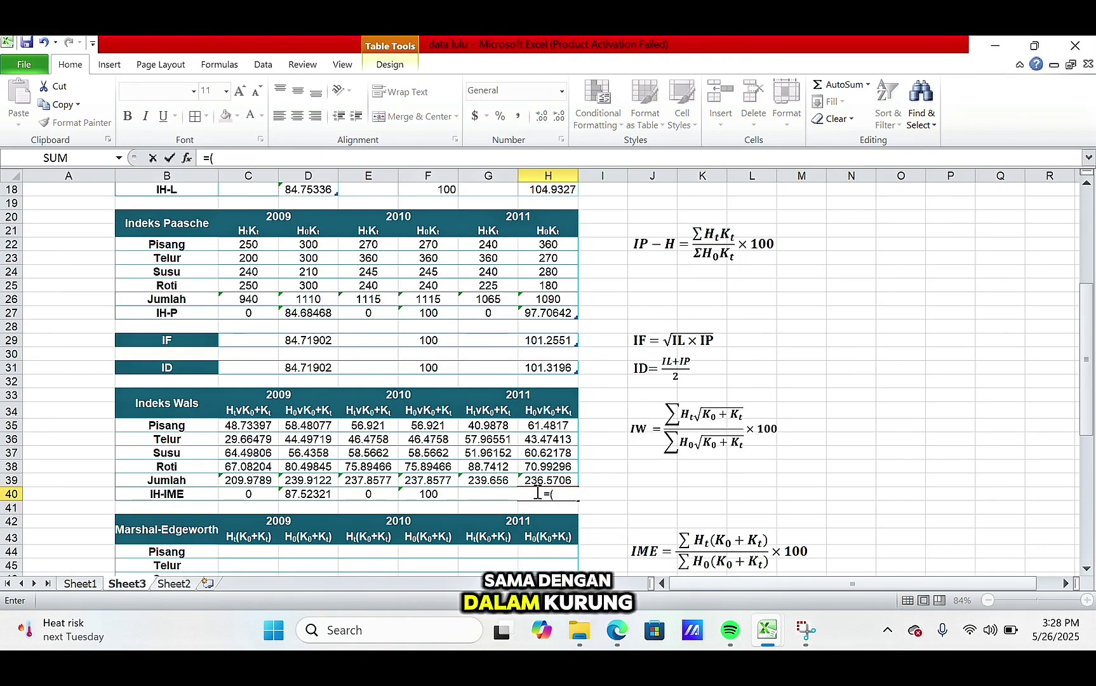
pyautogui.click(502, 481)
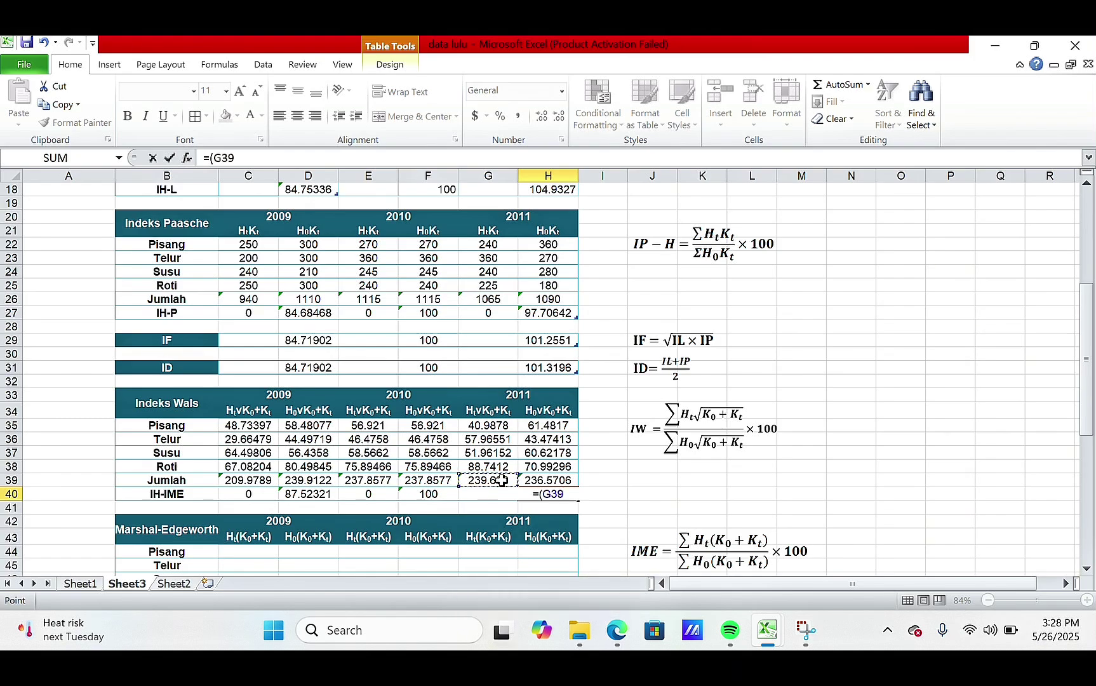
pyautogui.write('?')
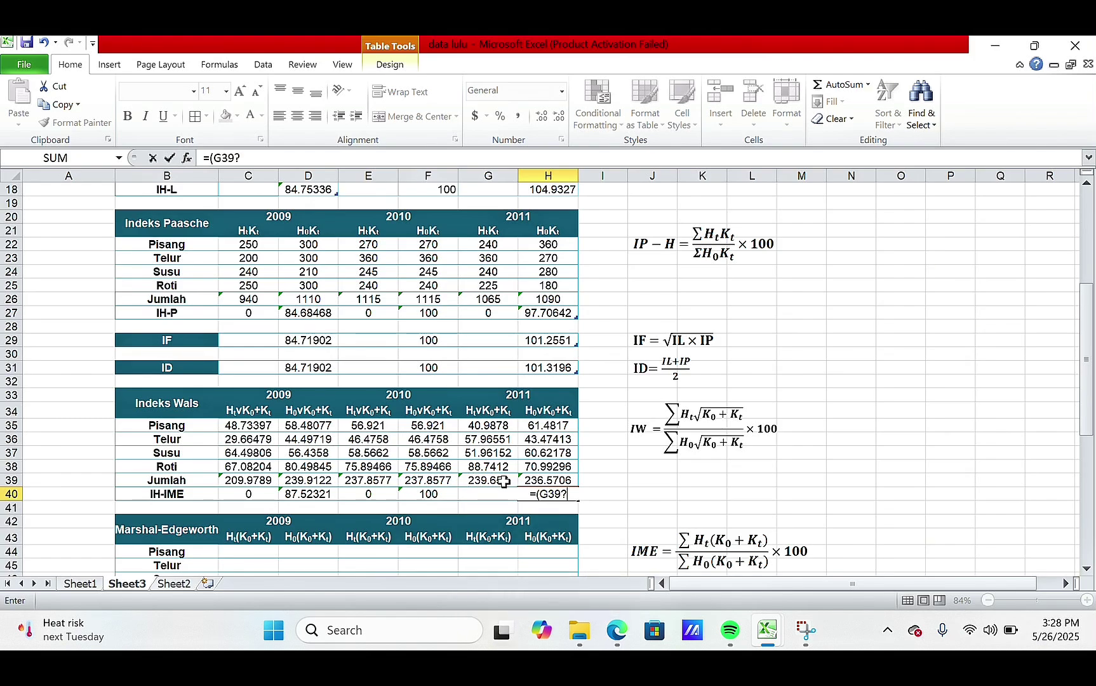
pyautogui.press('BackSpace')
pyautogui.write('/')
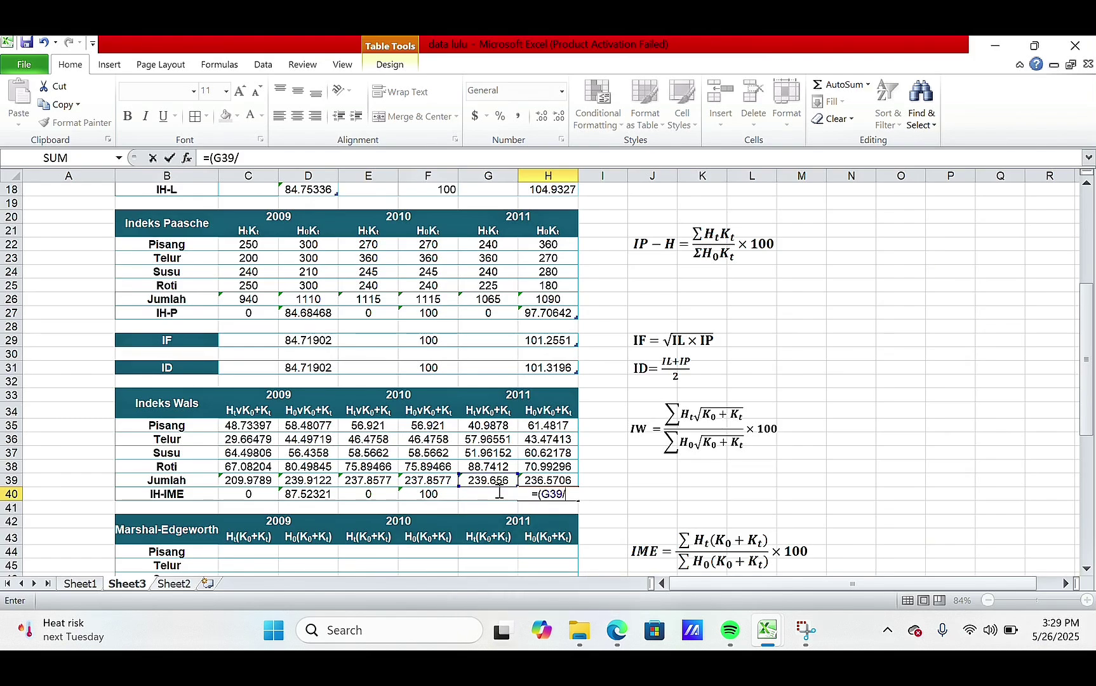
pyautogui.click(556, 478)
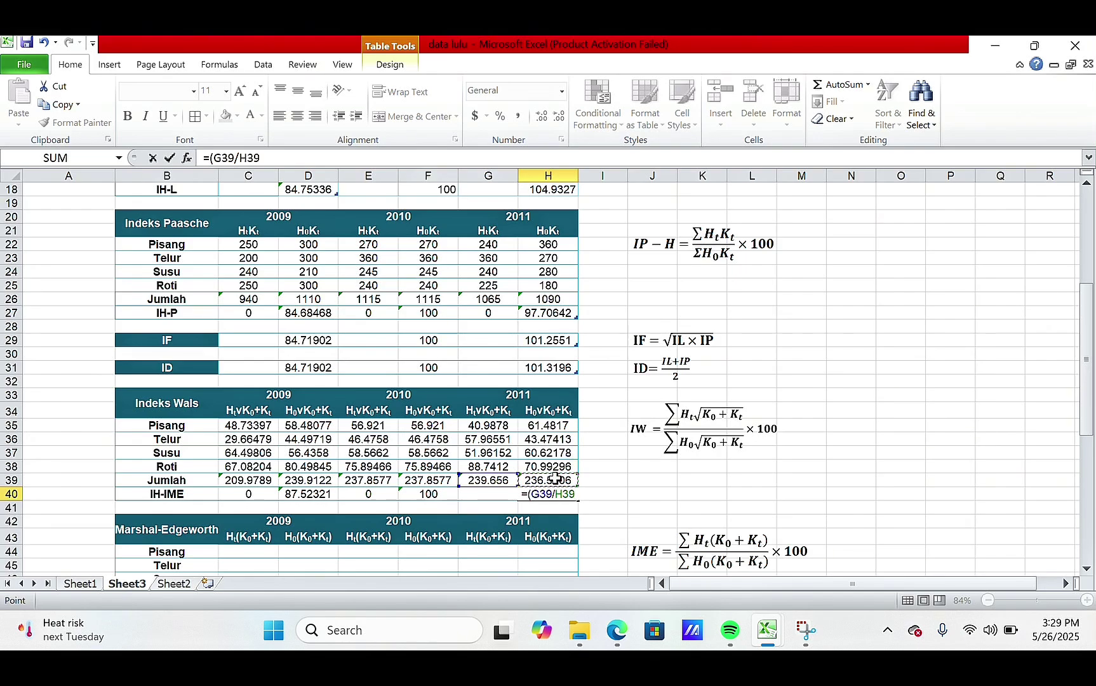
pyautogui.write(')')
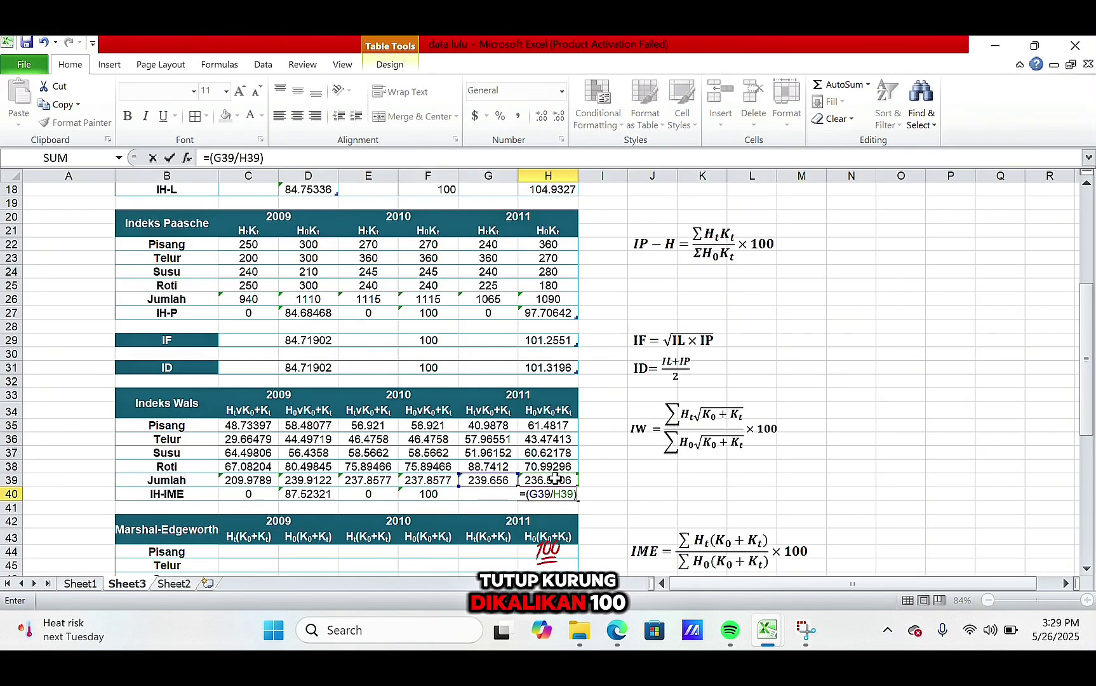
pyautogui.write('*100')
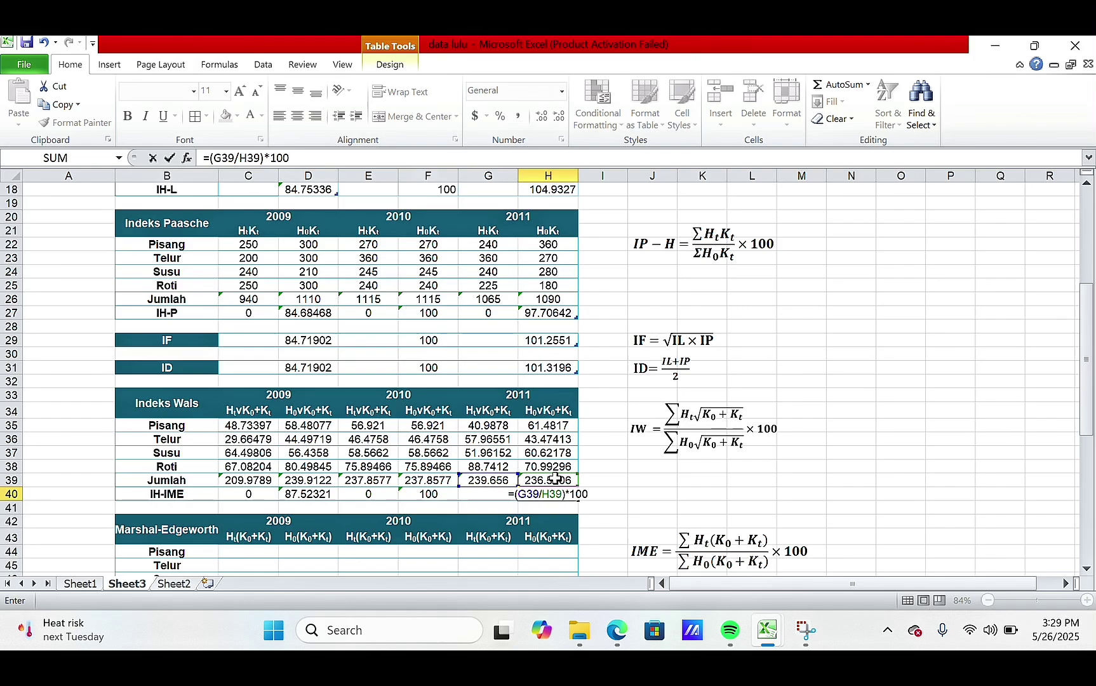
pyautogui.press('Return')
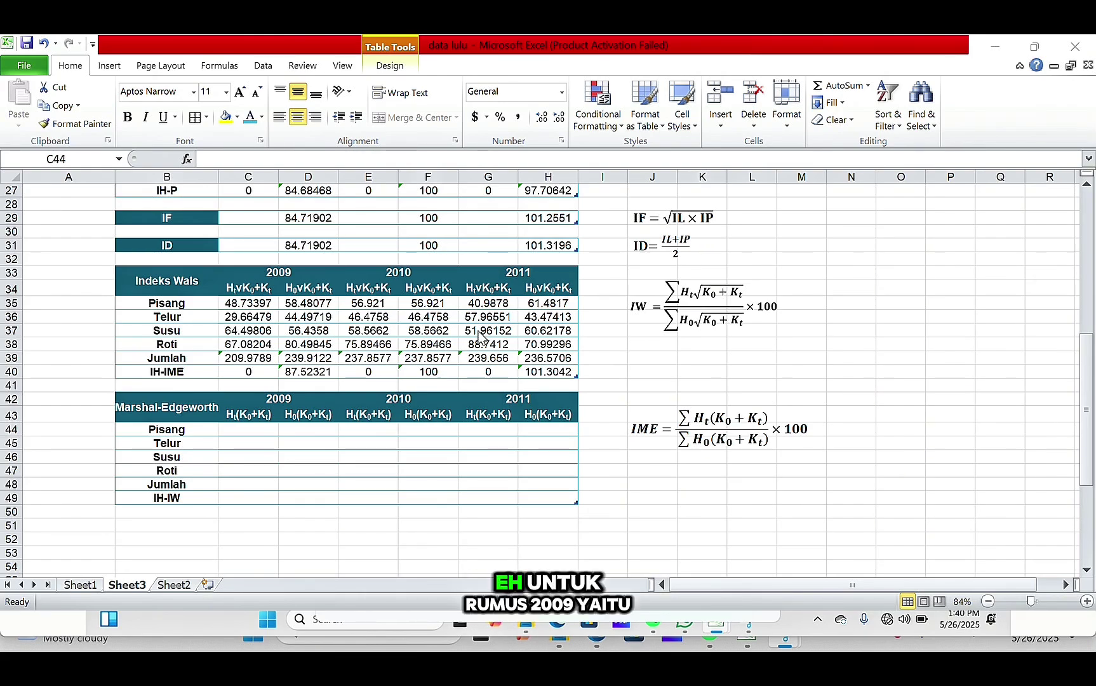
# Enter =D6*($E6+C6) in C44, the Pisang row of the 2009 Ht(K0+Kt) column in the Marshal-Edgeworth table
pyautogui.click(257, 434)
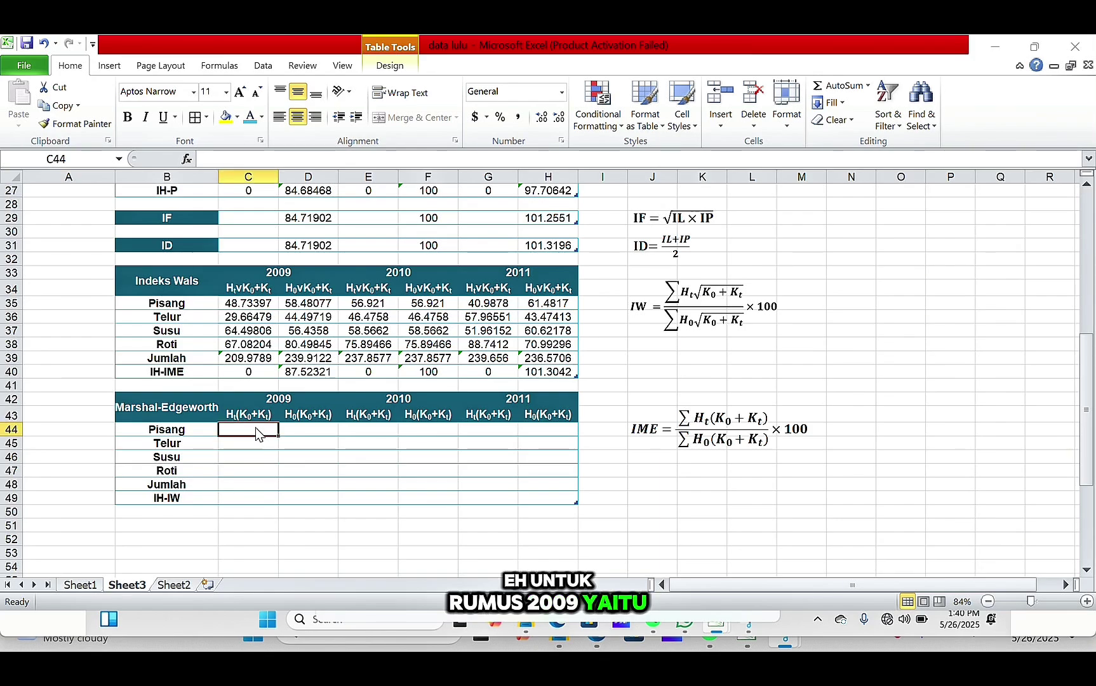
pyautogui.write('=')
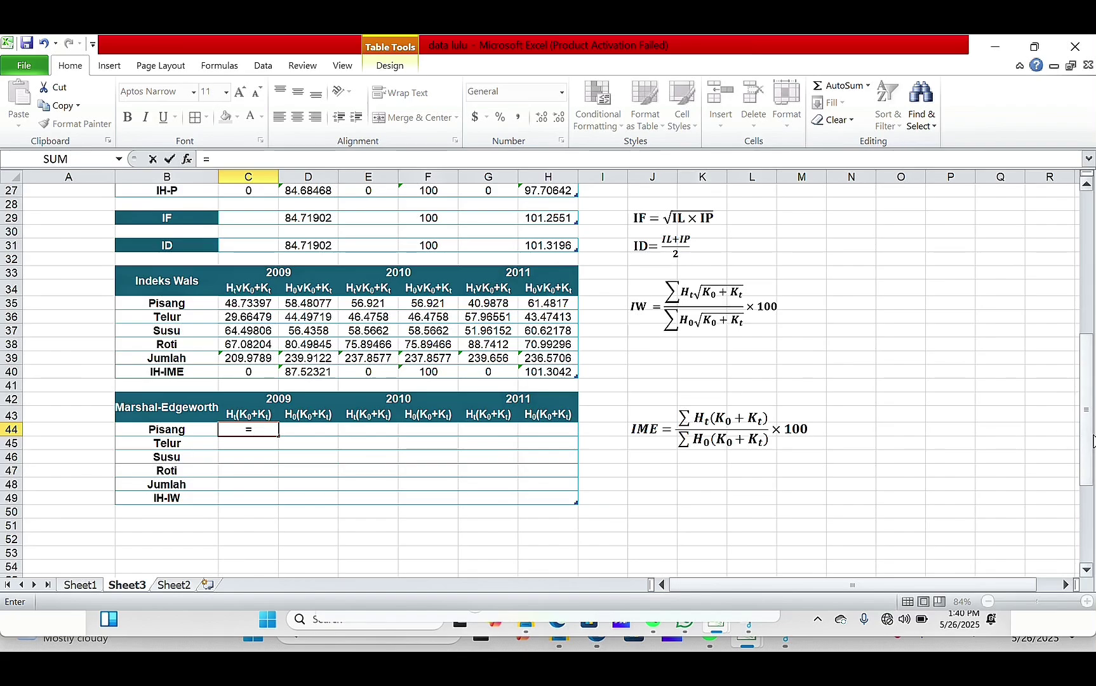
pyautogui.moveTo(1087, 439); pyautogui.dragTo(1087, 292)
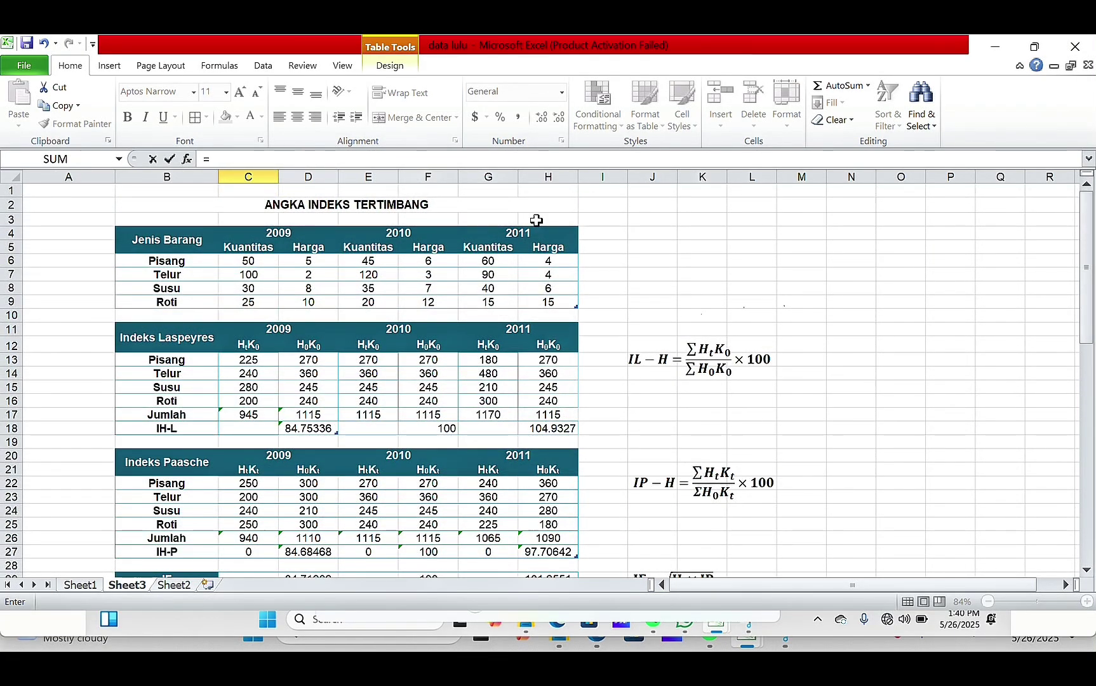
pyautogui.click(307, 261)
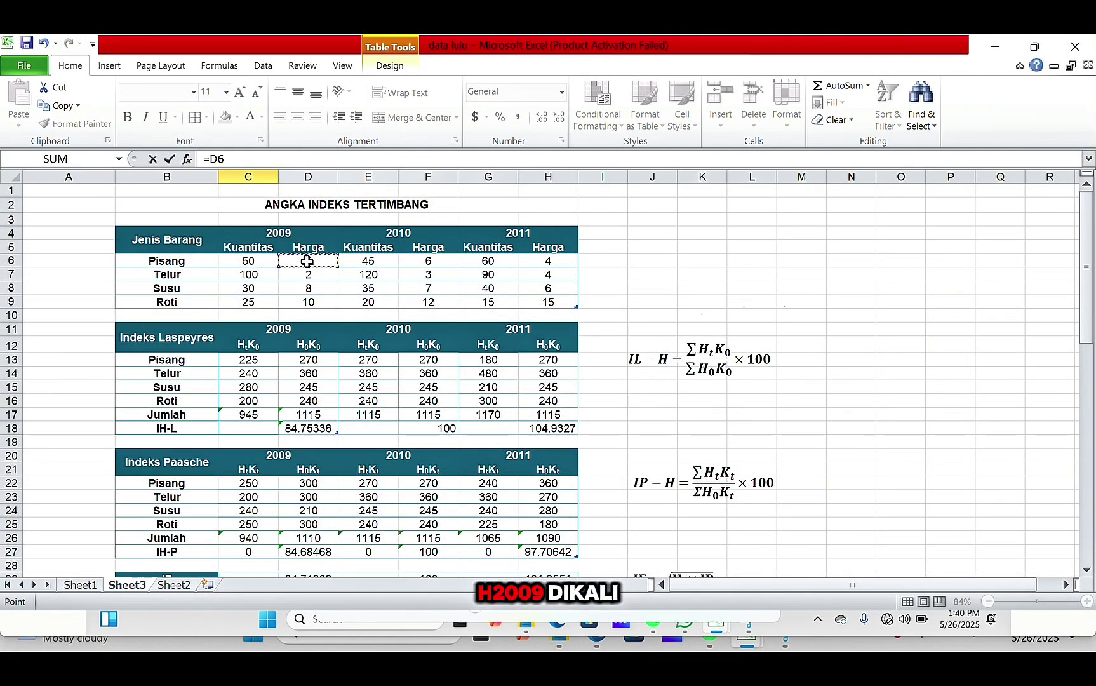
pyautogui.write('*')
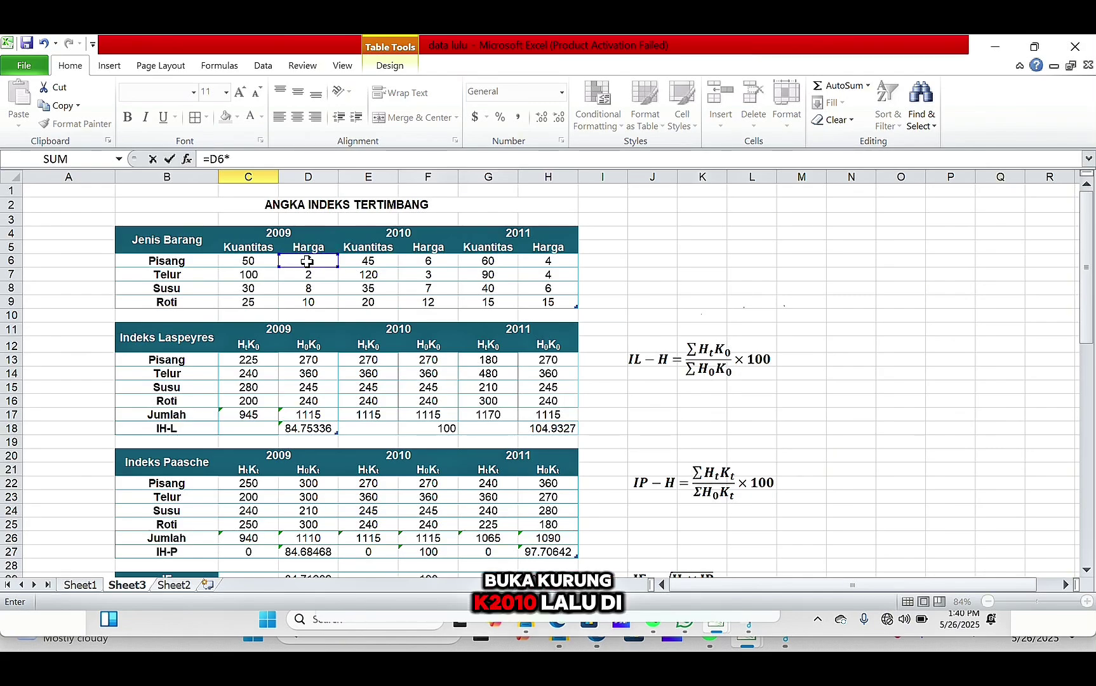
pyautogui.click(370, 260)
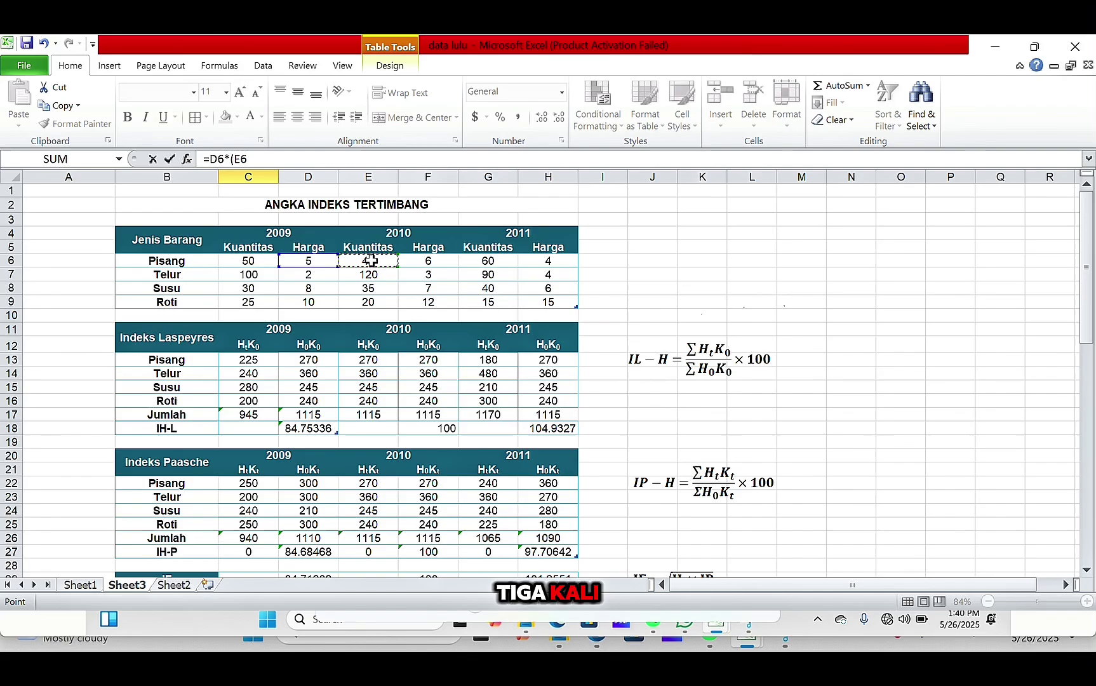
pyautogui.press('F4')
pyautogui.press('F4')
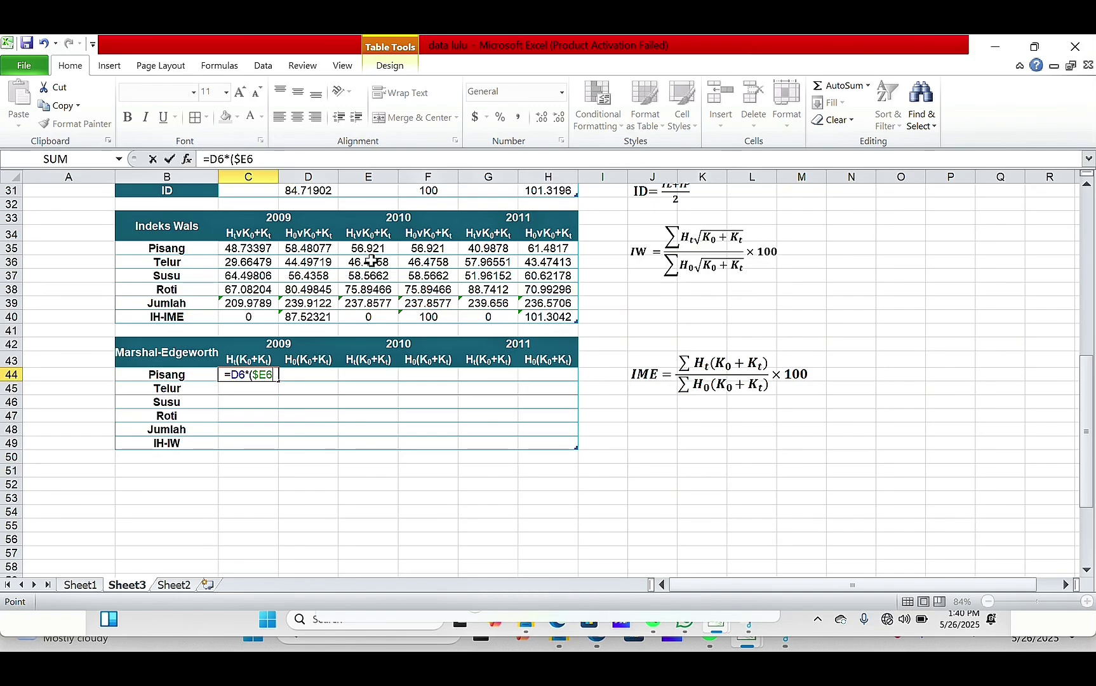
pyautogui.write('+')
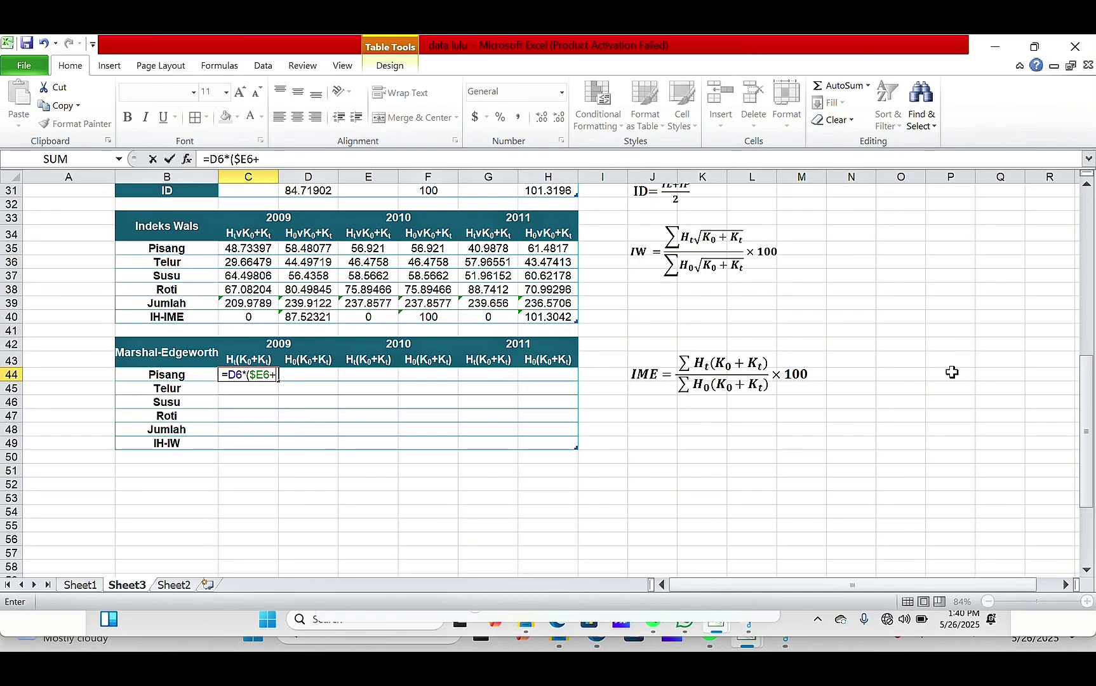
pyautogui.moveTo(1090, 432); pyautogui.dragTo(1069, 215)
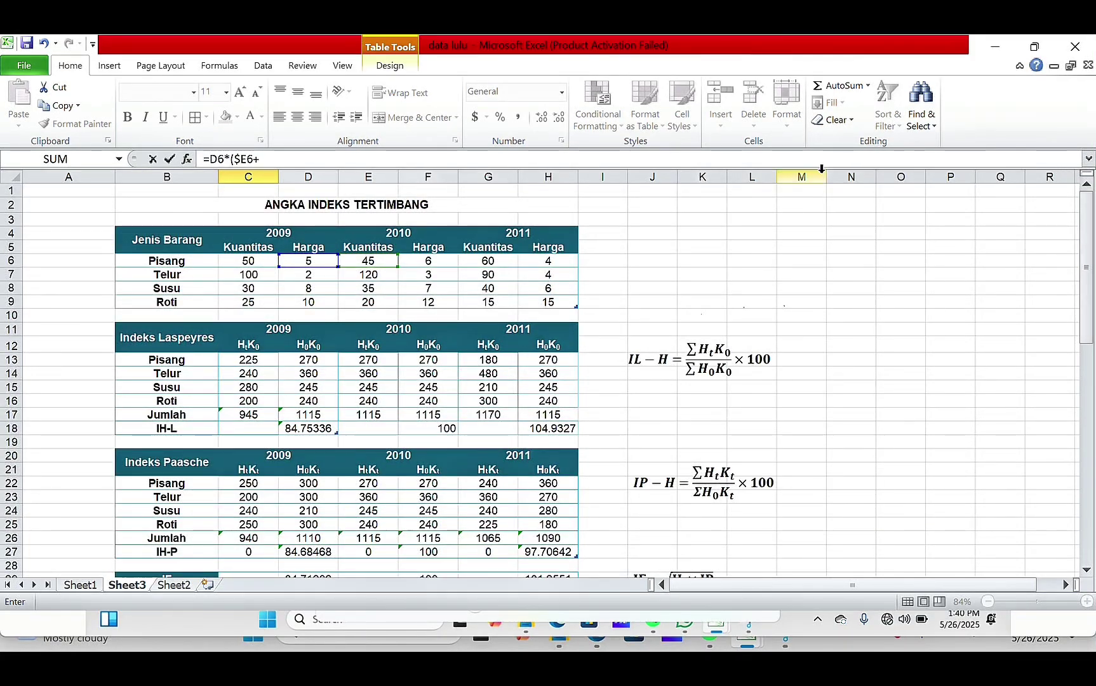
pyautogui.write('C6')
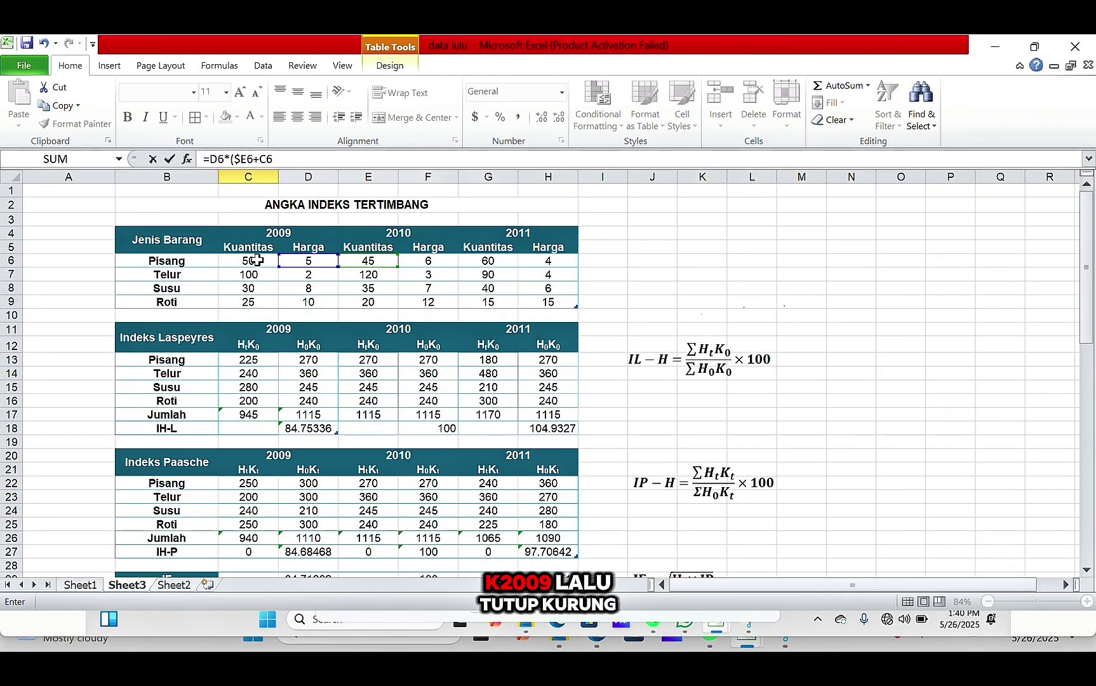
pyautogui.click(256, 261)
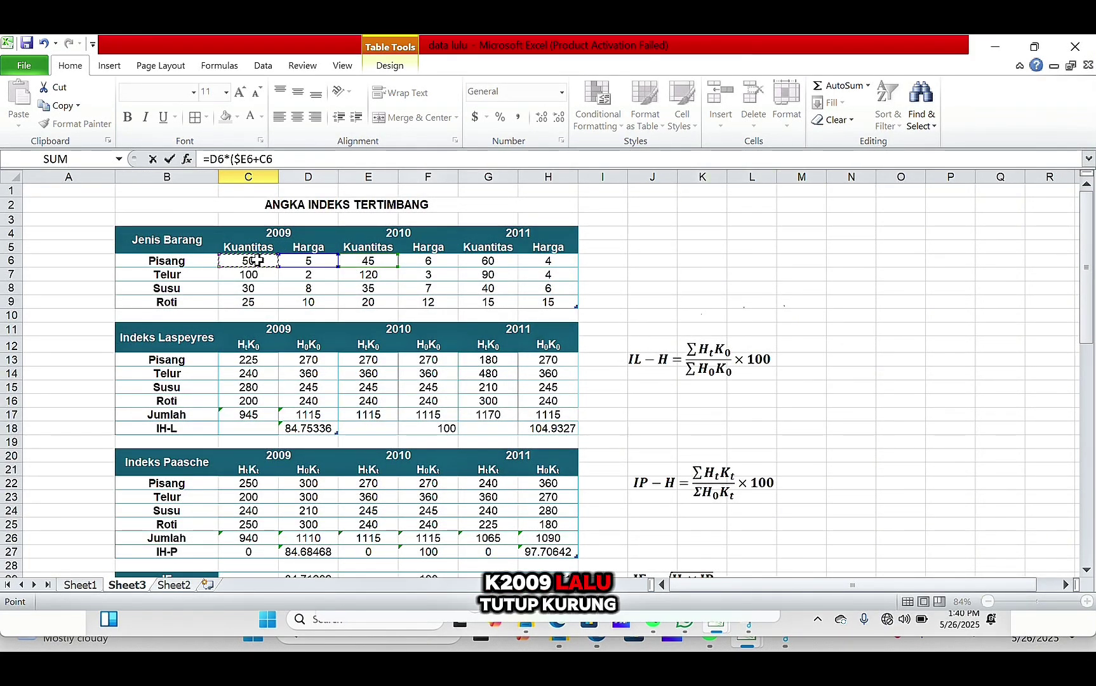
pyautogui.write(')')
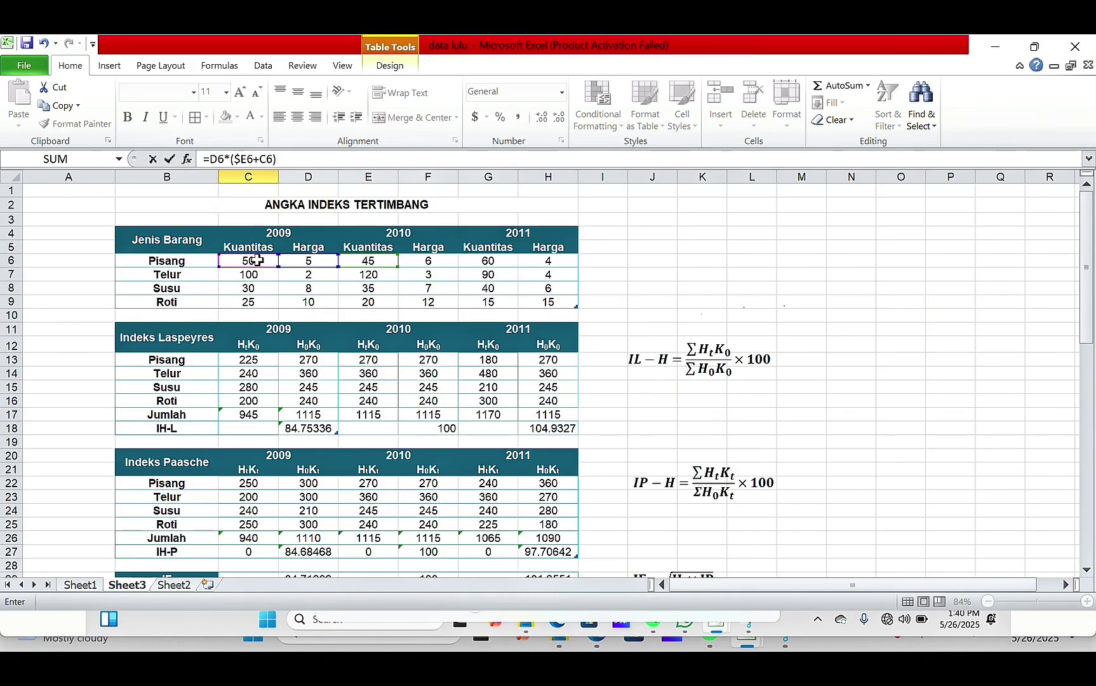
pyautogui.press('Return')
# Copy the 2009 Ht(K0+Kt) formulas in C44:C47 to the matching 2010 and 2011 columns, starting at E44 and G44
pyautogui.moveTo(1087, 372); pyautogui.dragTo(1035, 462)
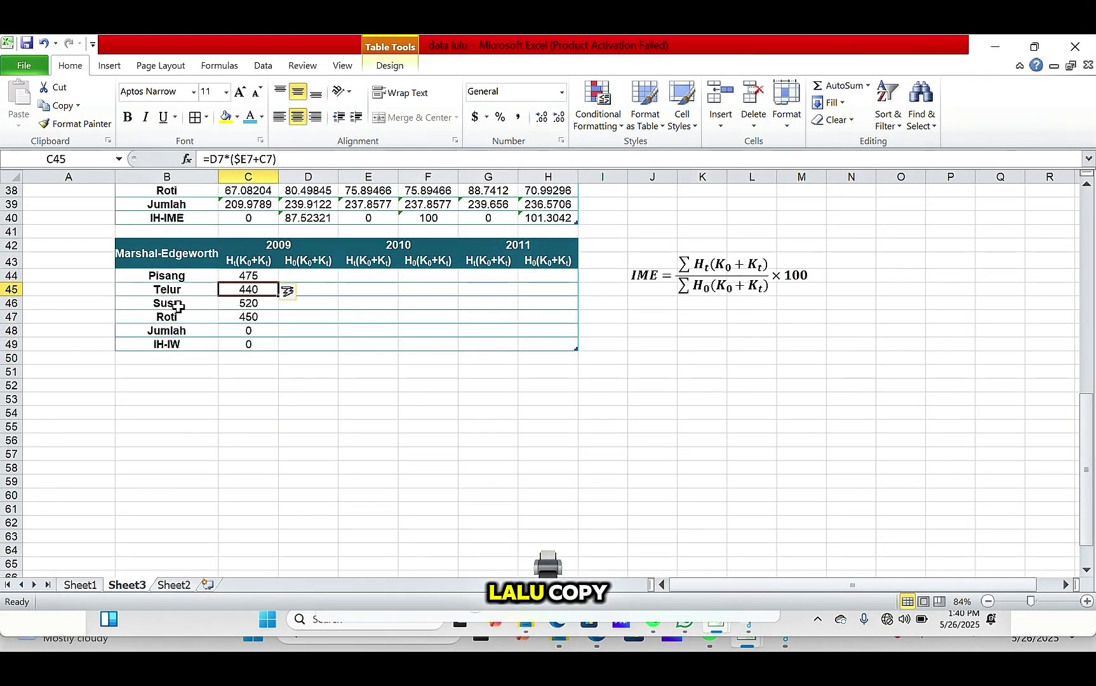
pyautogui.moveTo(245, 274); pyautogui.dragTo(246, 315)
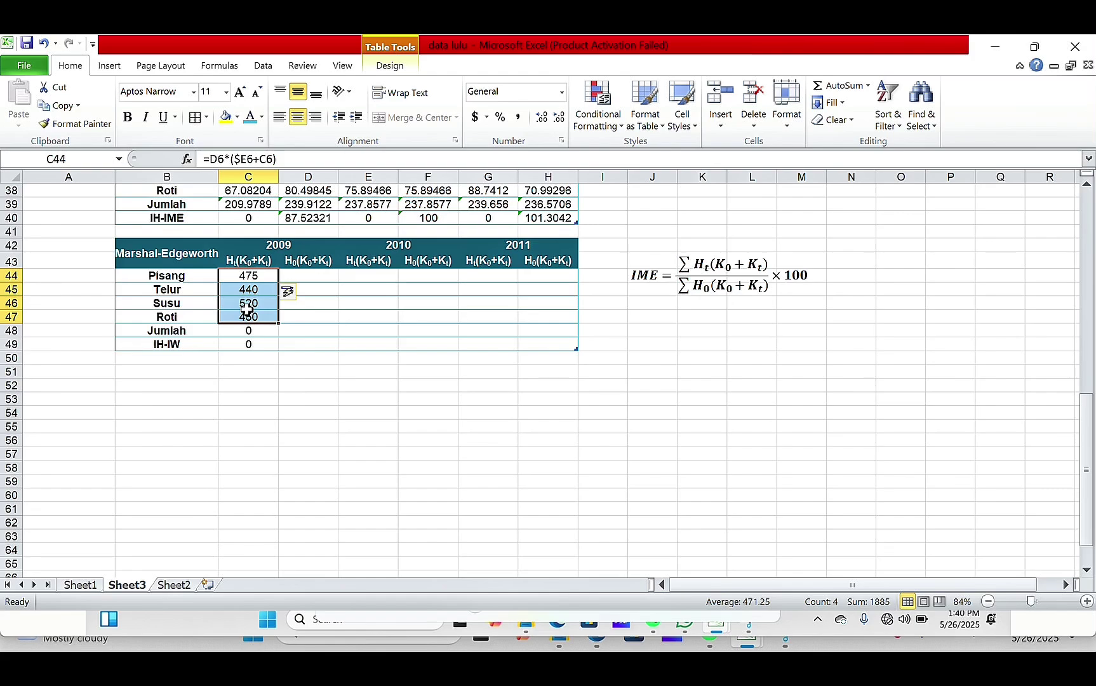
pyautogui.hotkey('ctrl', 'c')
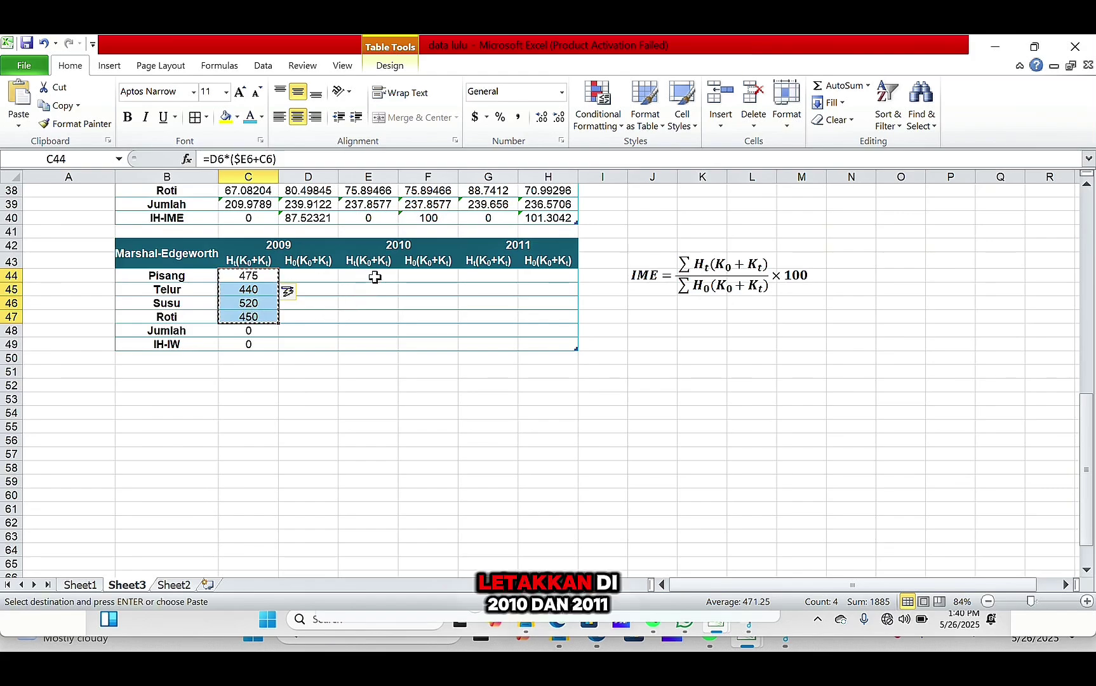
pyautogui.click(376, 277)
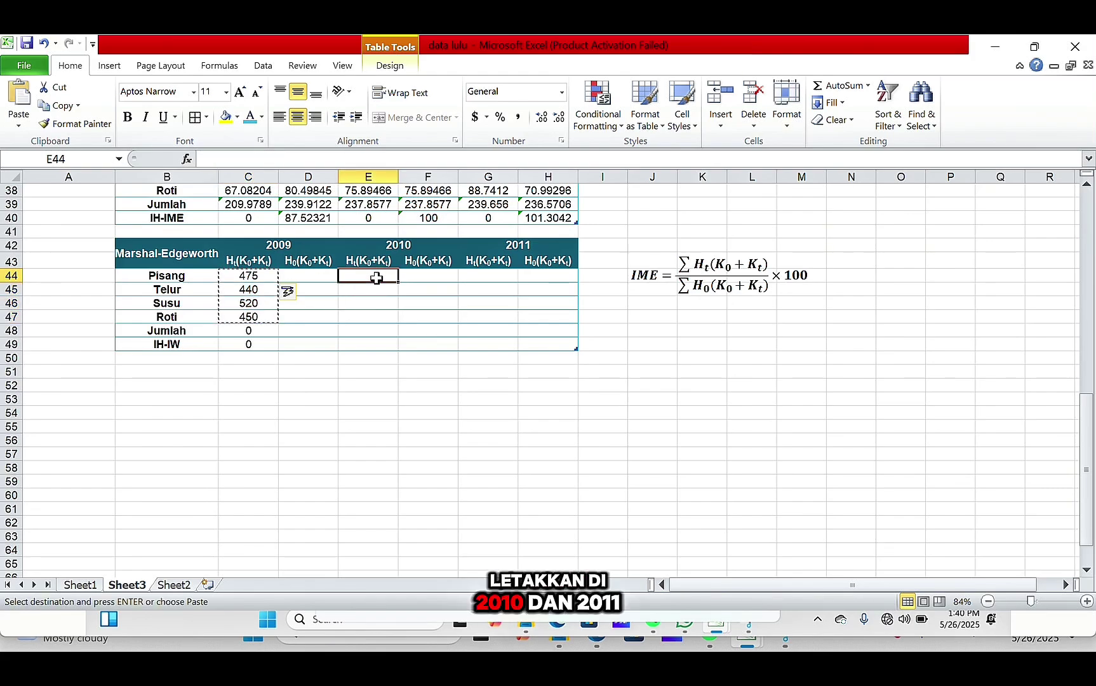
pyautogui.hotkey('ctrl', 'v')
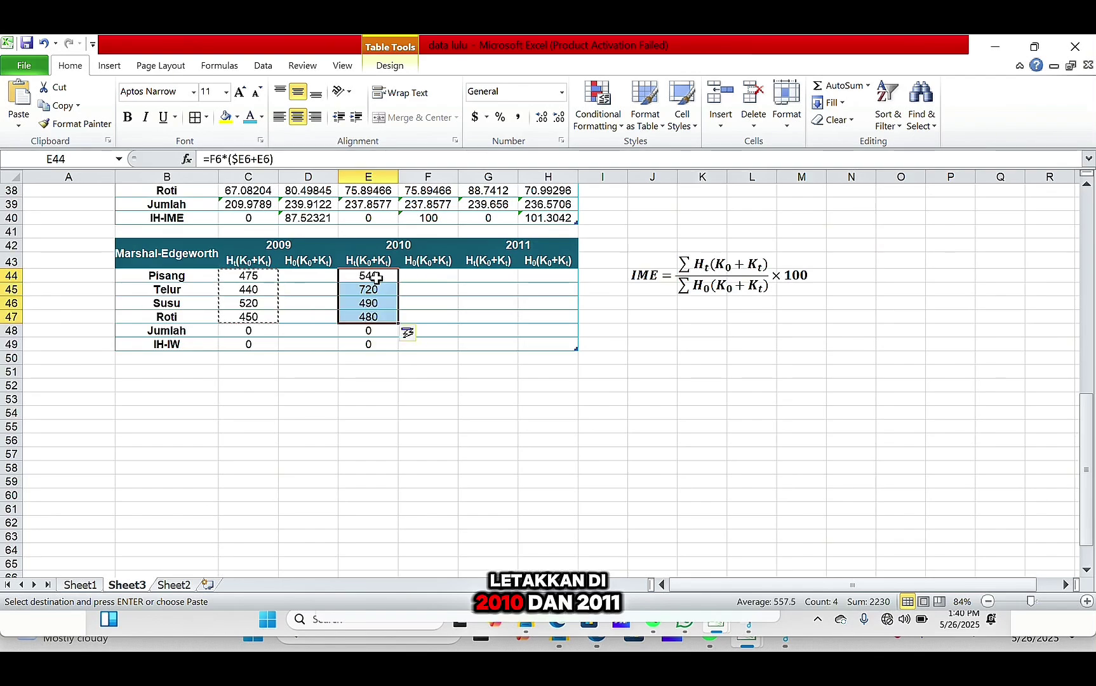
pyautogui.click(500, 275)
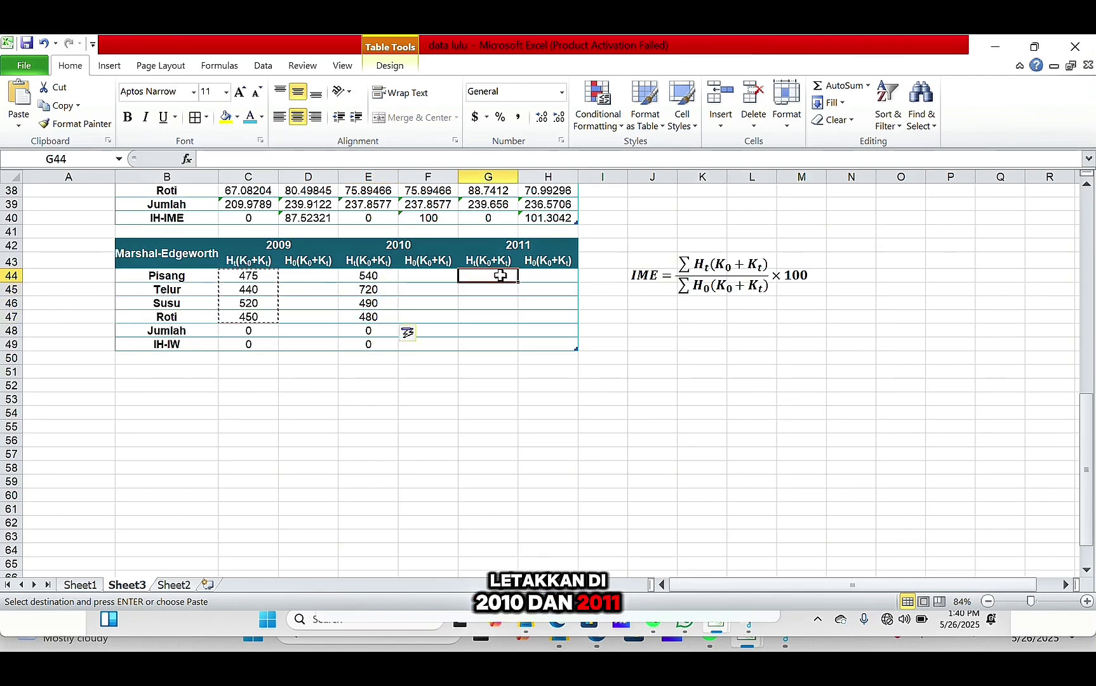
pyautogui.hotkey('ctrl', 'v')
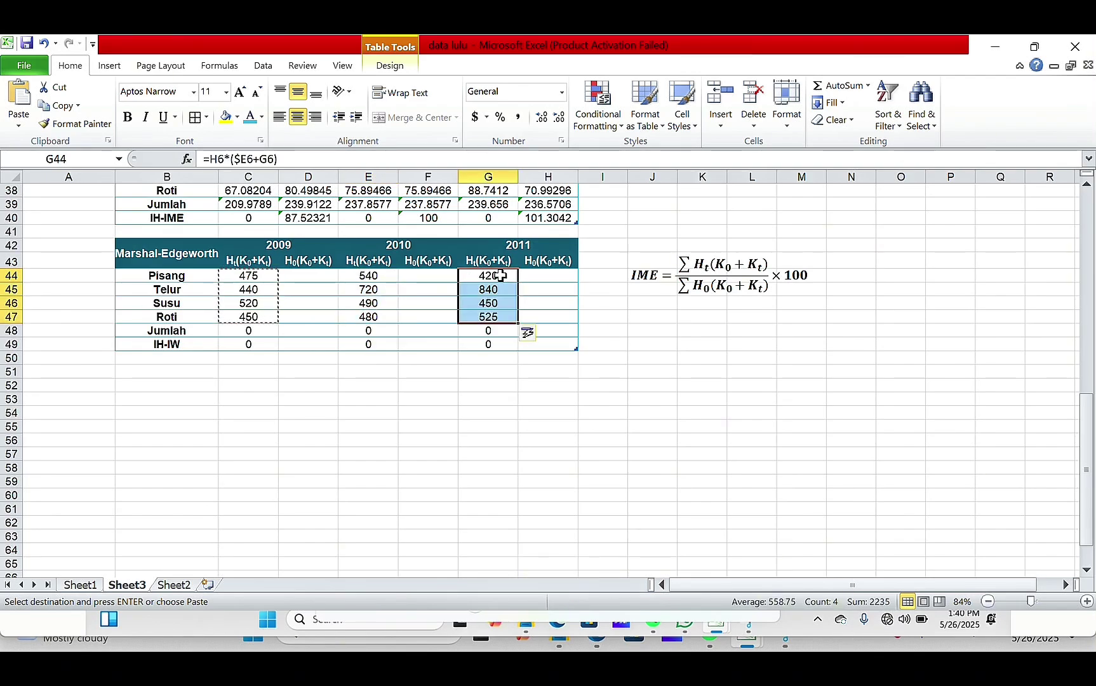
pyautogui.press('Escape')
# Enter =$F6*($E6+C6) in D44, the Pisang row of the 2009 H0(K0+Kt) column in the Marshal-Edgeworth table
pyautogui.press('Left')
pyautogui.press('Left')
pyautogui.press('Left')
pyautogui.scroll(4, 457, 59)
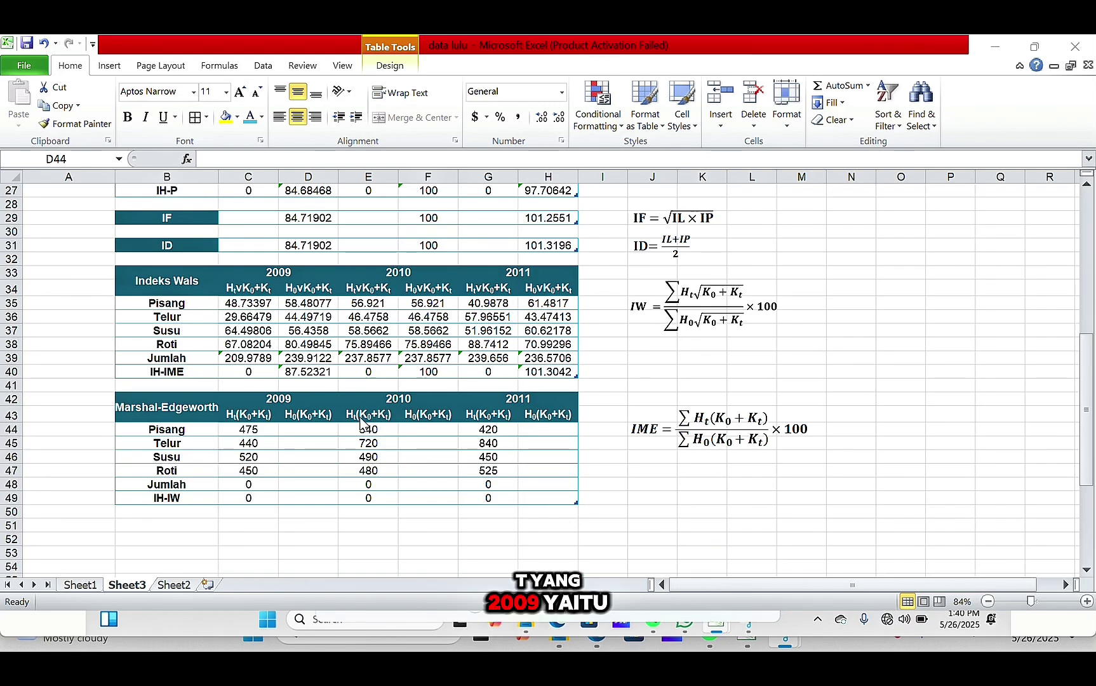
pyautogui.click(304, 427)
pyautogui.write('=')
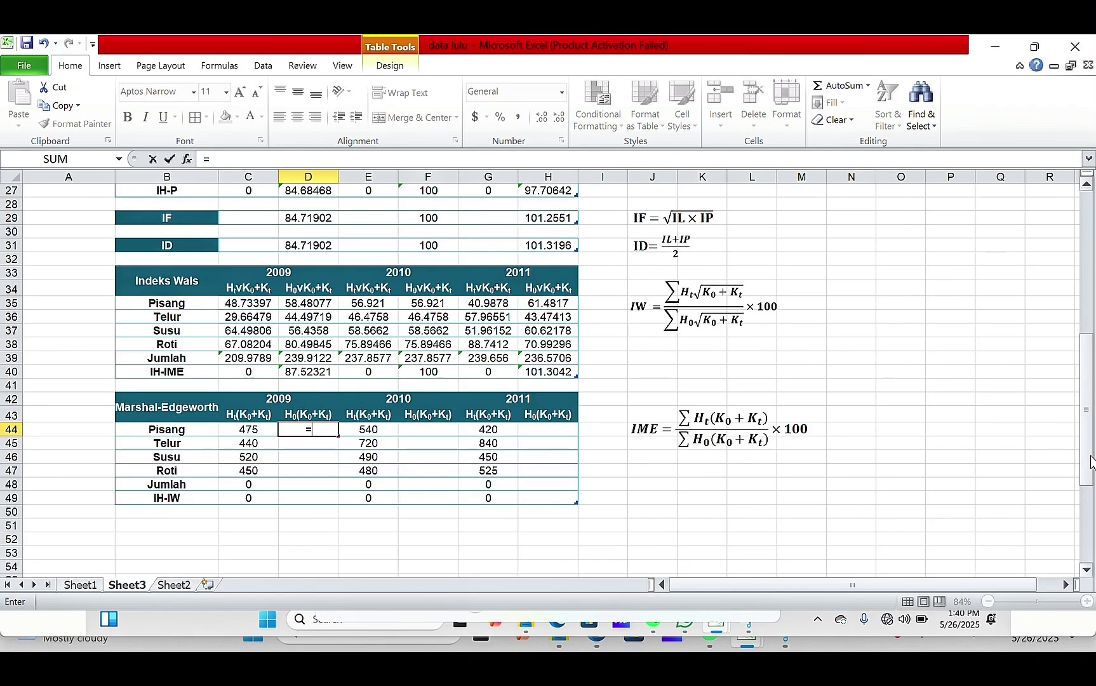
pyautogui.moveTo(1086, 454); pyautogui.dragTo(1086, 311)
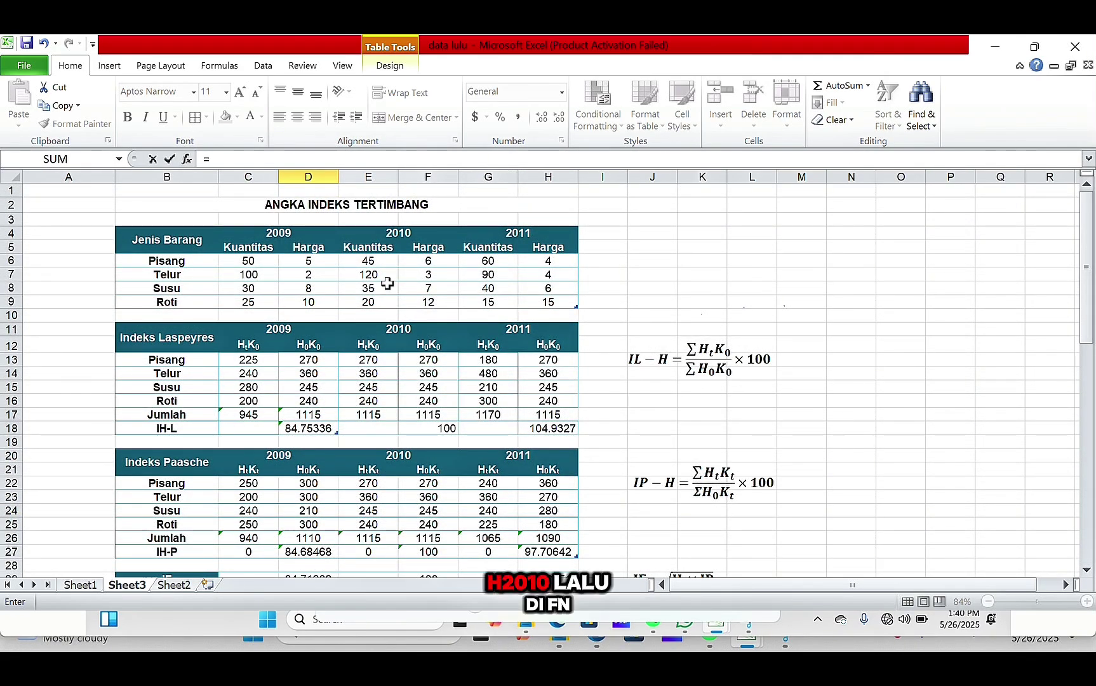
pyautogui.click(427, 260)
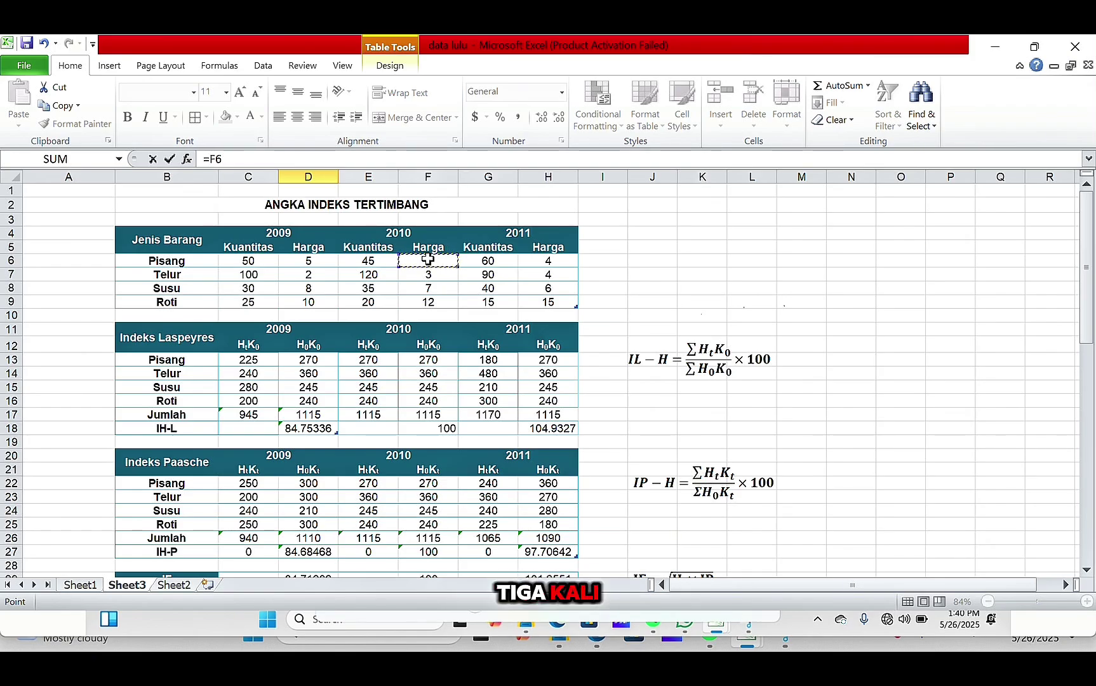
pyautogui.press('F4')
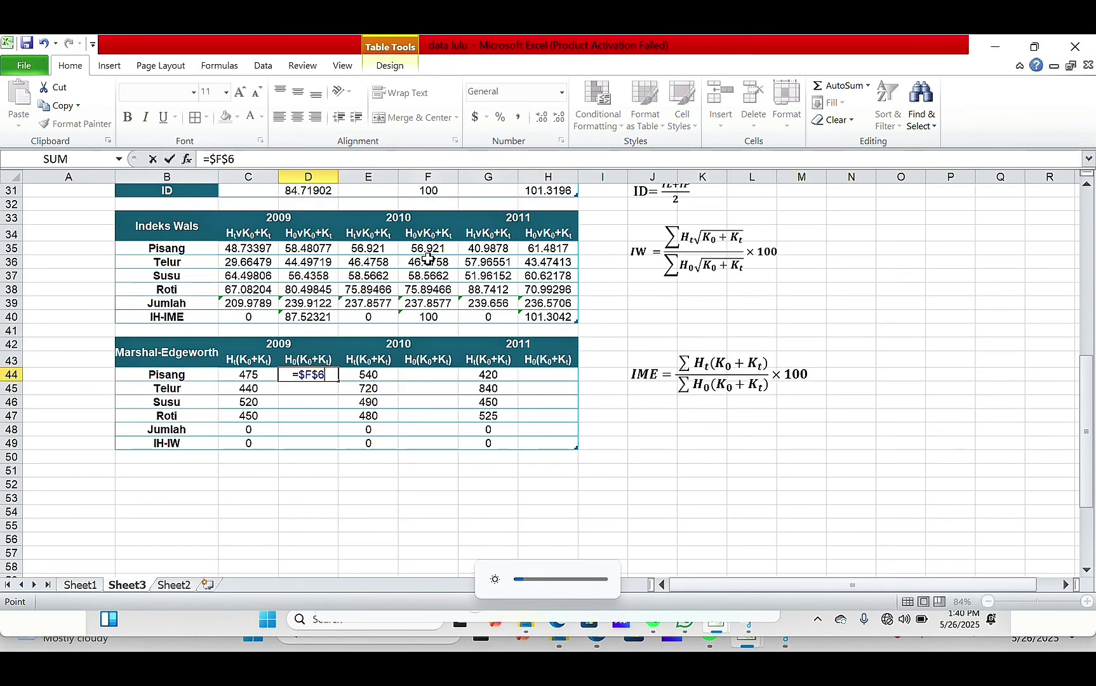
pyautogui.press('F4')
pyautogui.press('F4')
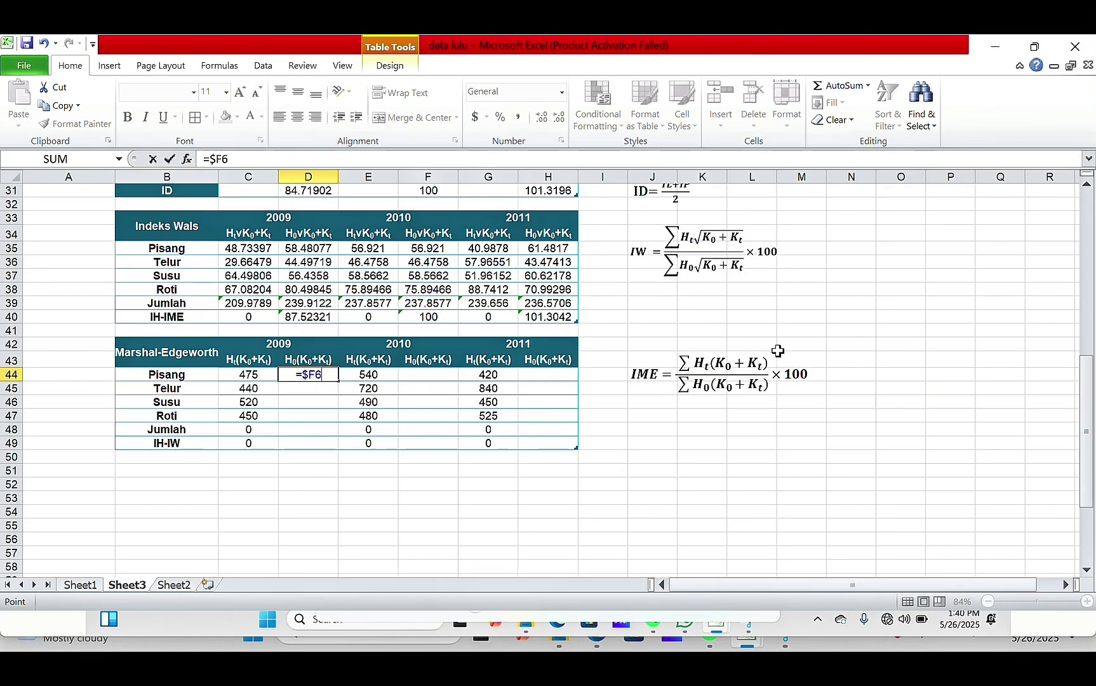
pyautogui.moveTo(1091, 469); pyautogui.dragTo(1072, 221)
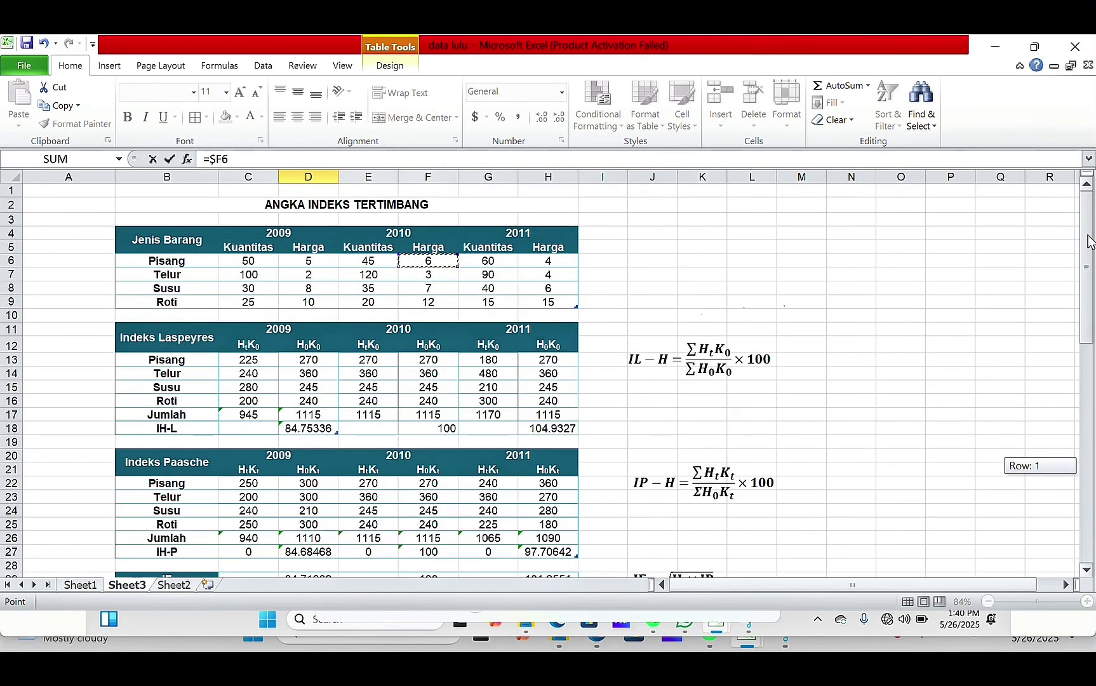
pyautogui.write('*')
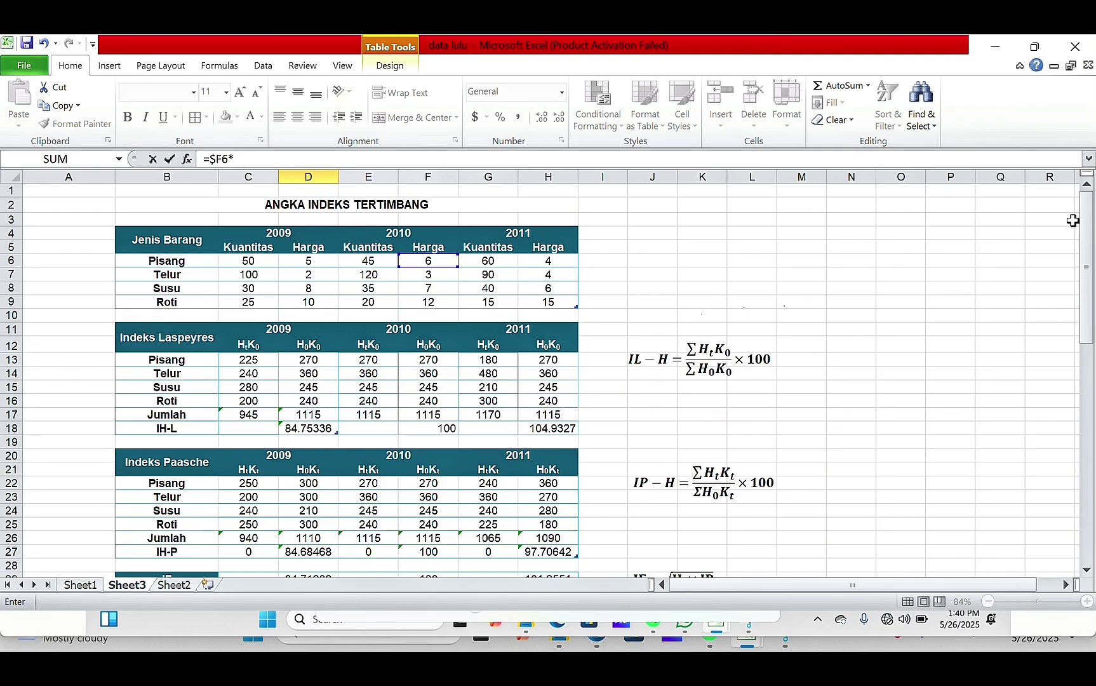
pyautogui.write('(')
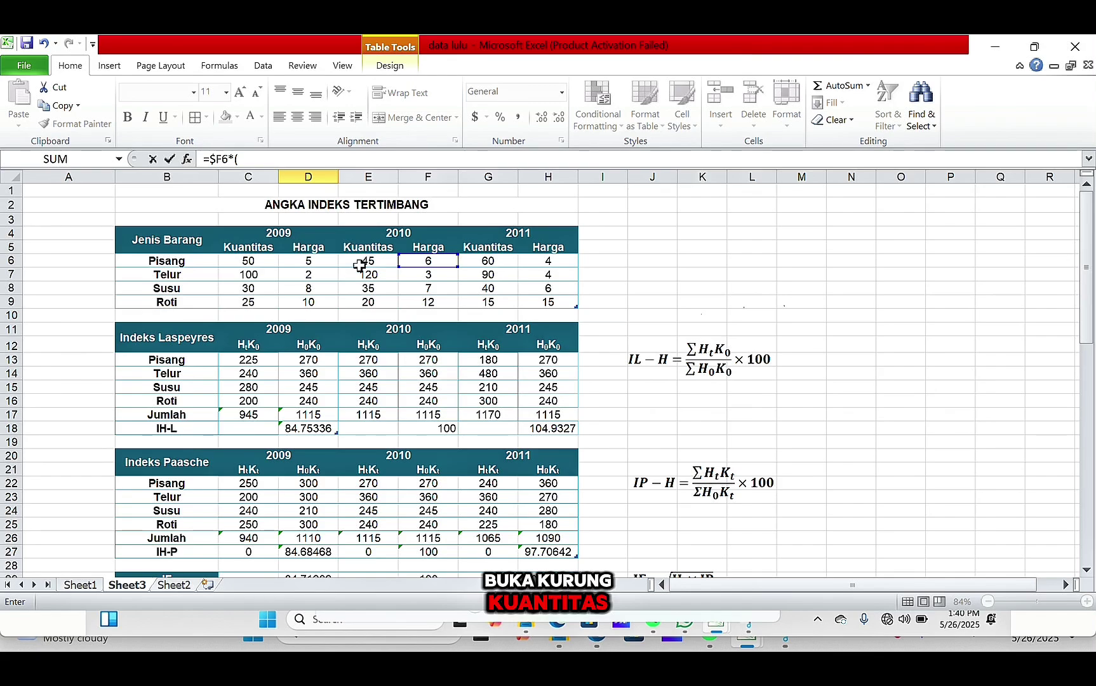
pyautogui.click(360, 263)
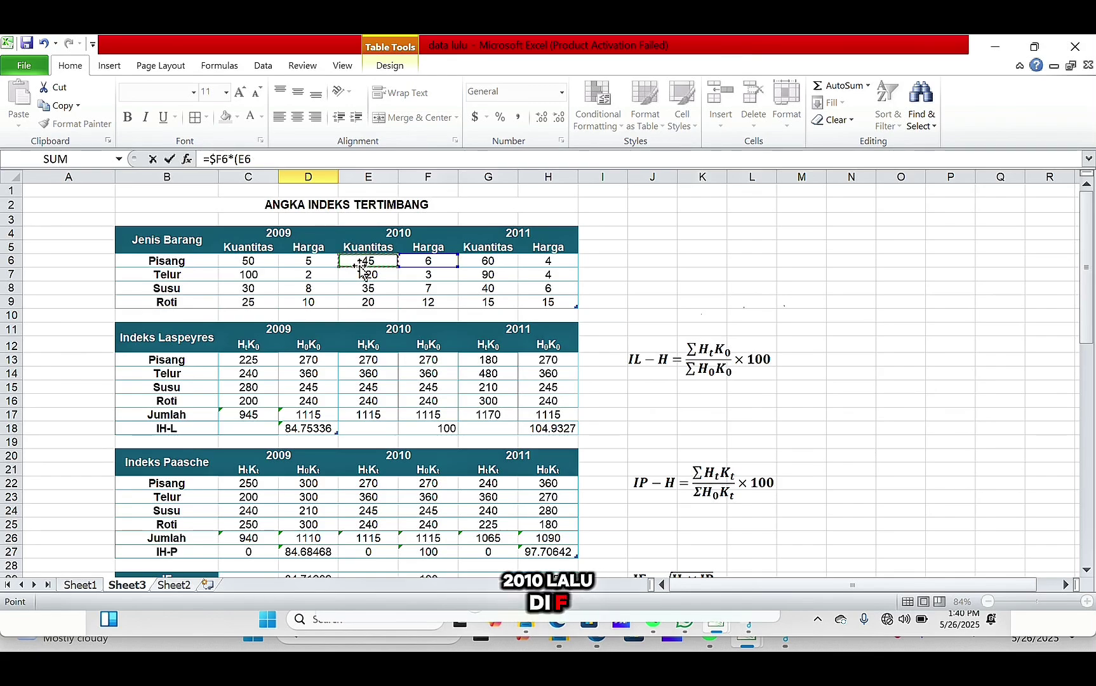
pyautogui.press('F4')
pyautogui.press('F4')
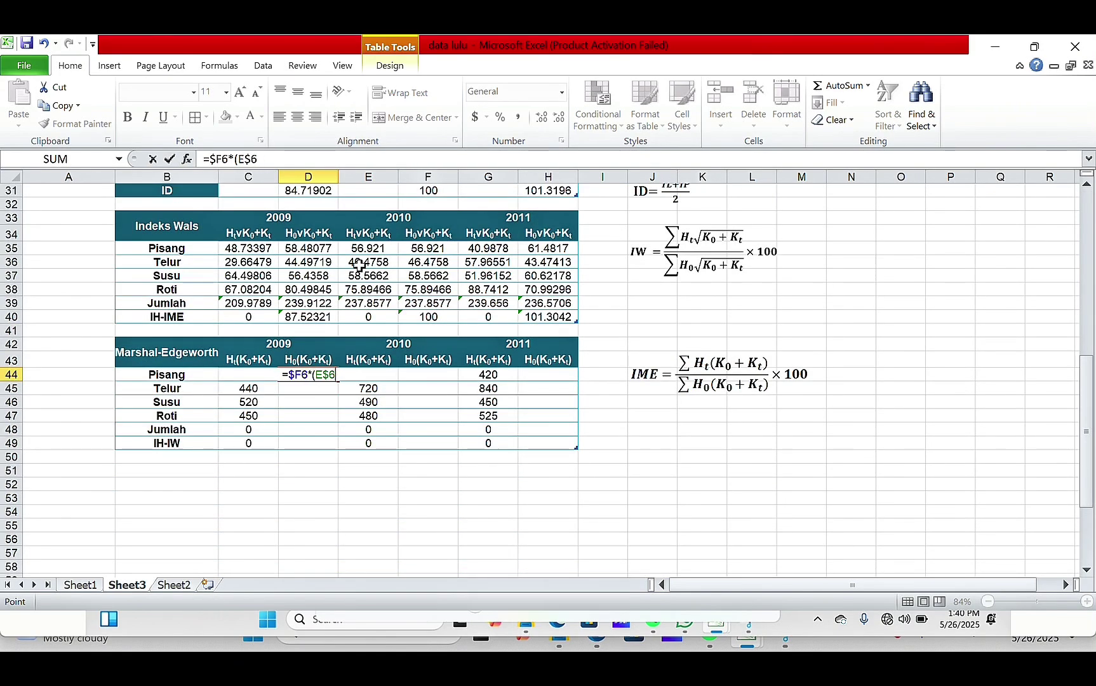
pyautogui.press('F4')
pyautogui.write('+')
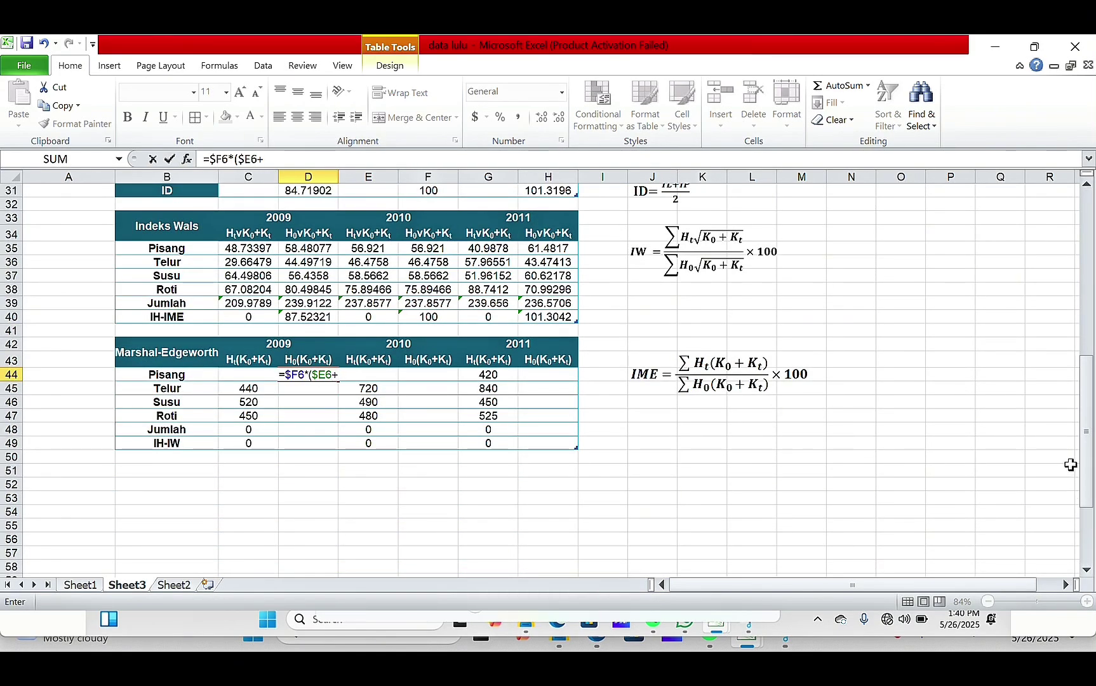
pyautogui.scroll(10, 1081, 453)
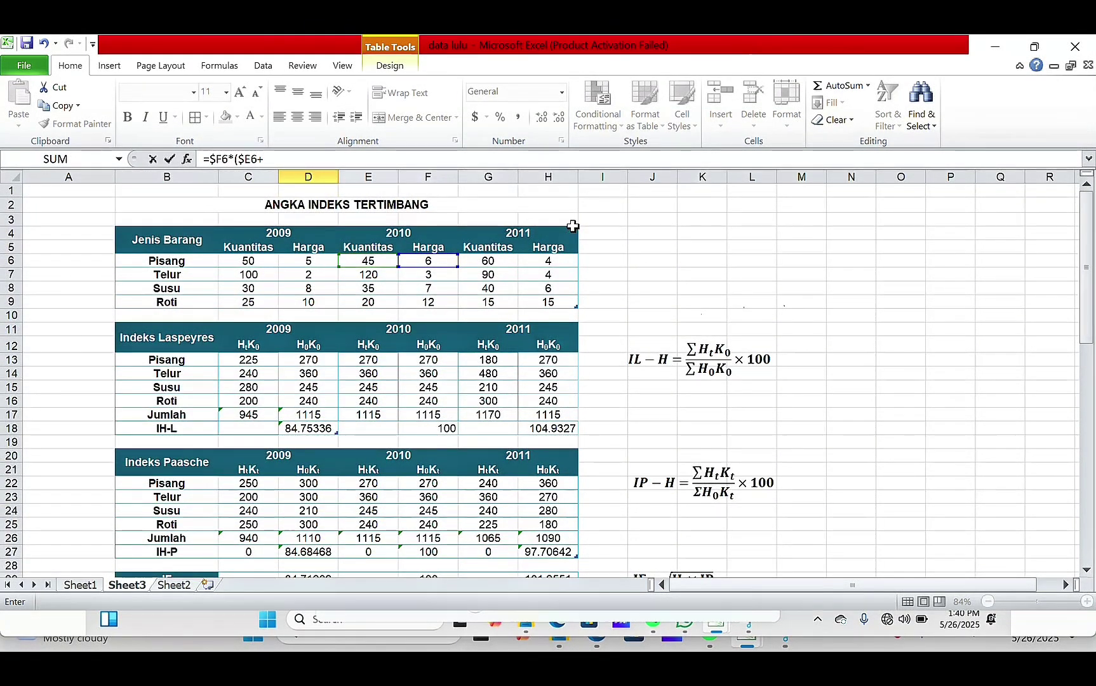
pyautogui.click(258, 261)
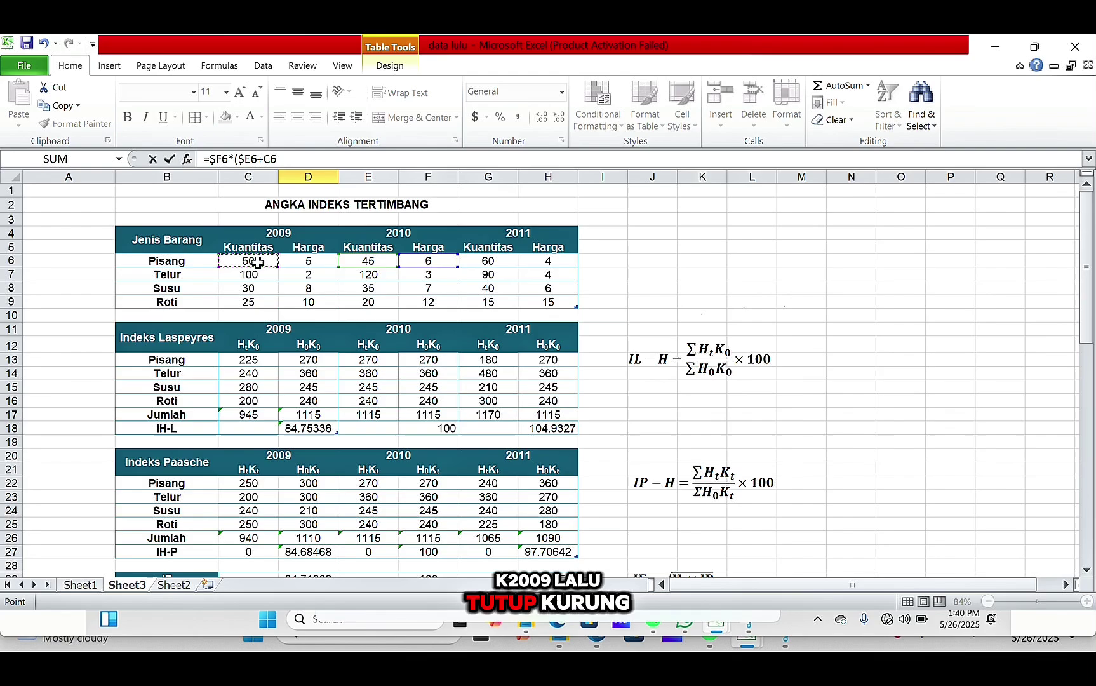
pyautogui.write(')')
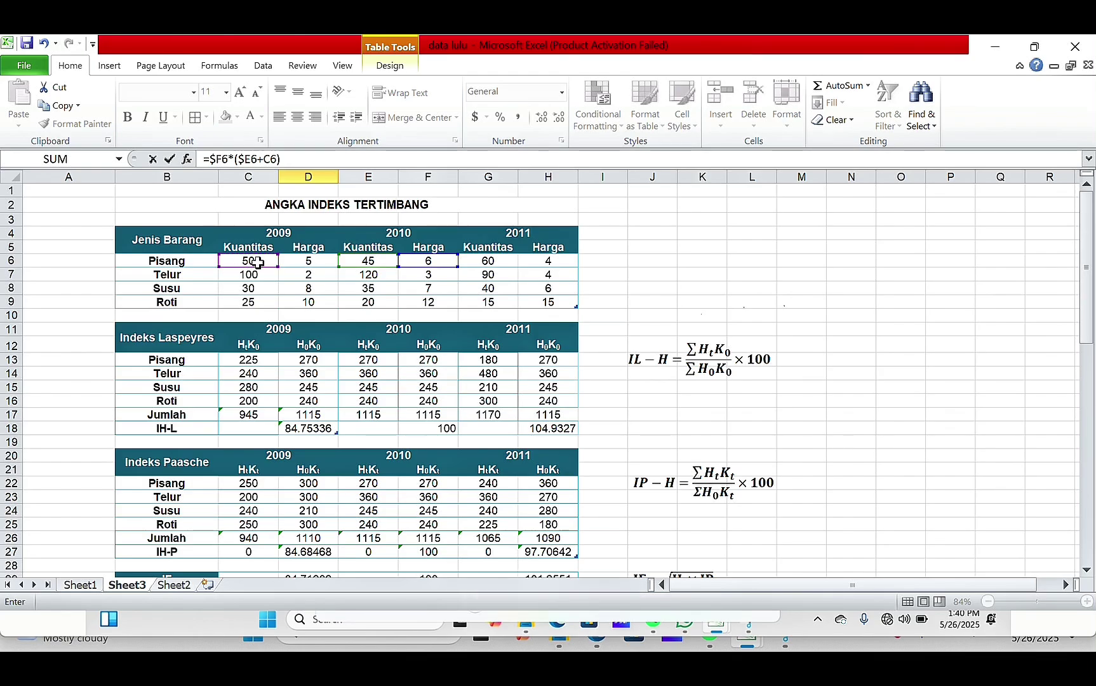
pyautogui.press('Return')
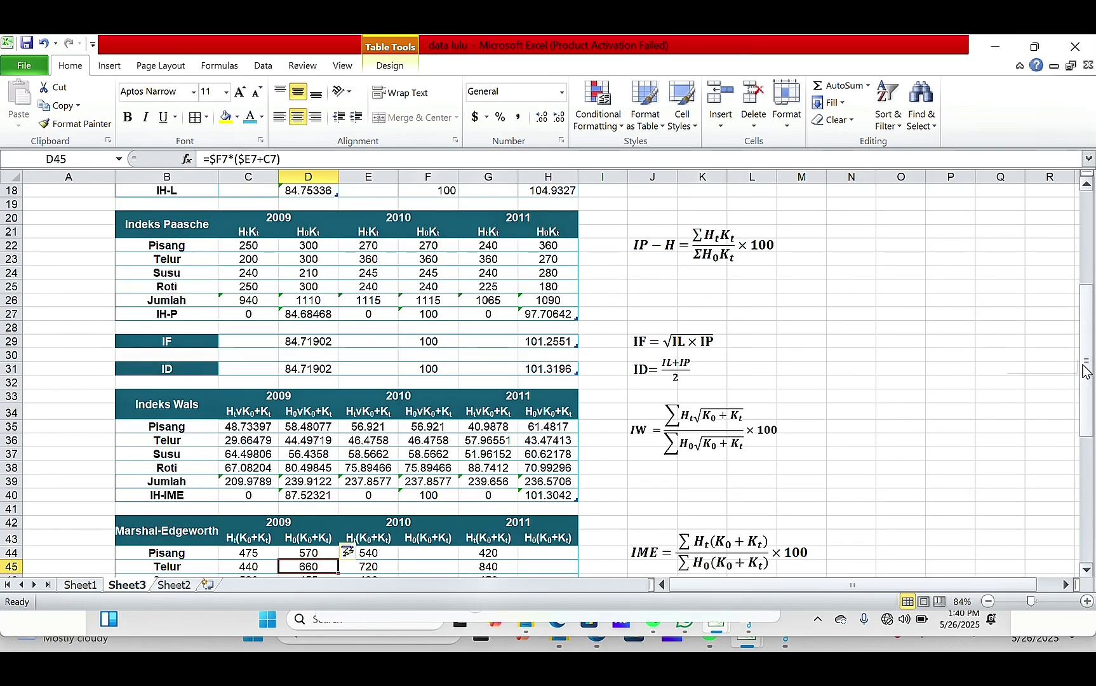
pyautogui.moveTo(1085, 377); pyautogui.dragTo(1075, 442)
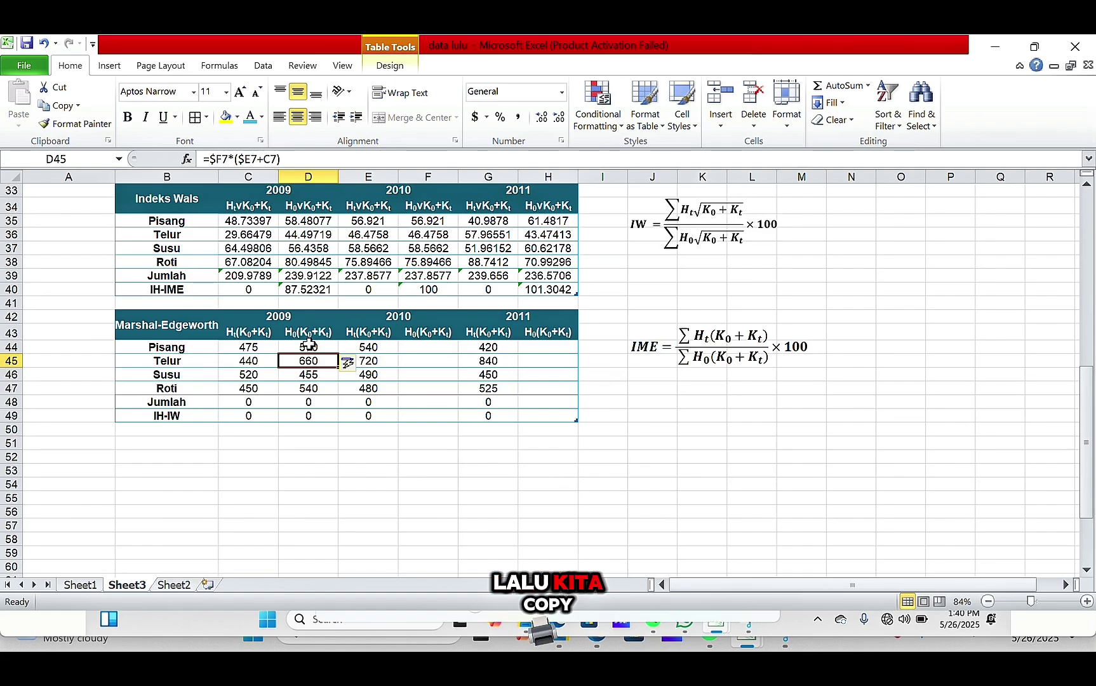
pyautogui.click(306, 346)
pyautogui.doubleClick(308, 347)
pyautogui.doubleClick(318, 347)
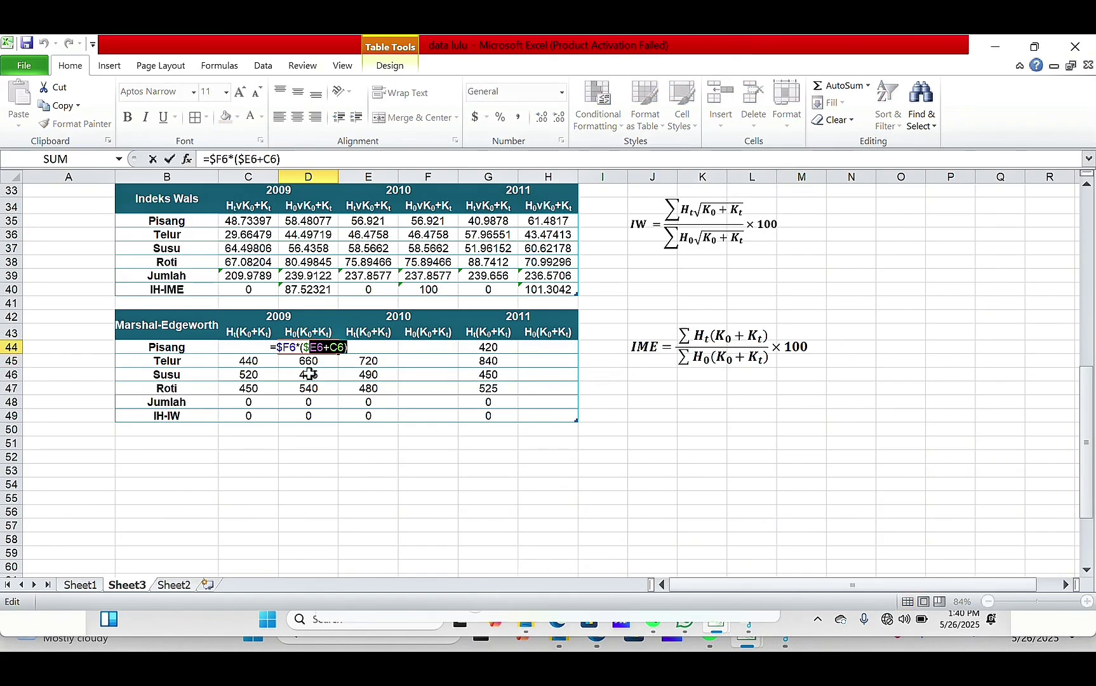
pyautogui.press('Return')
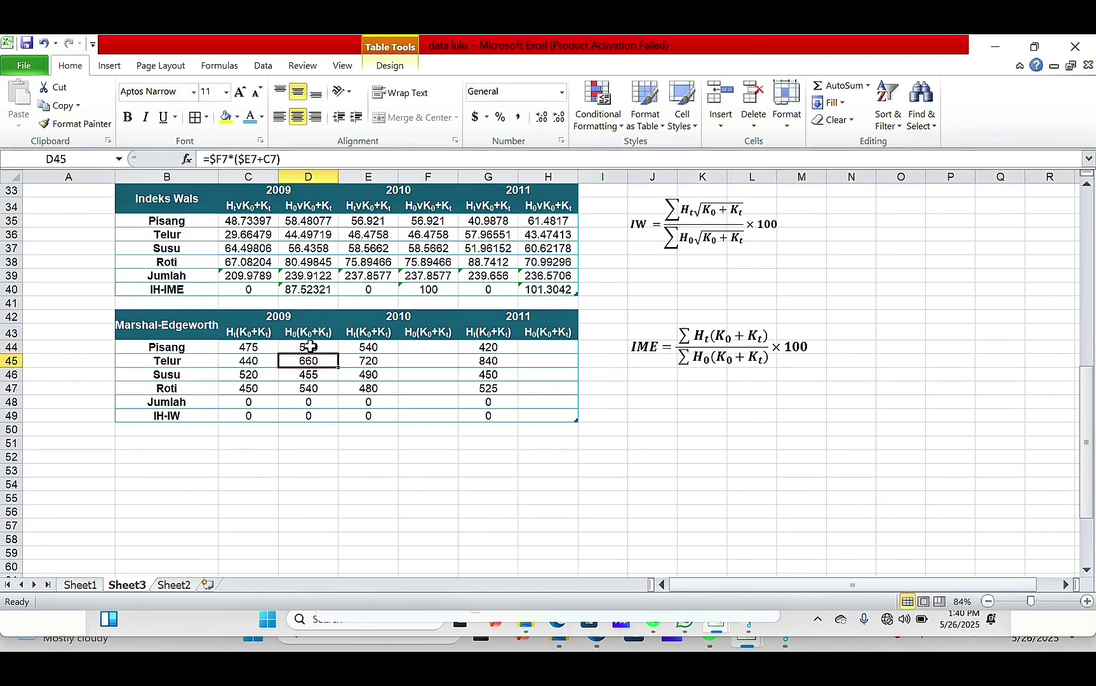
# Copy the 2009 H0(K0+Kt) formulas in D44:D47 to the matching 2010 and 2011 columns, starting at F44 and H44
pyautogui.moveTo(309, 346); pyautogui.dragTo(309, 387)
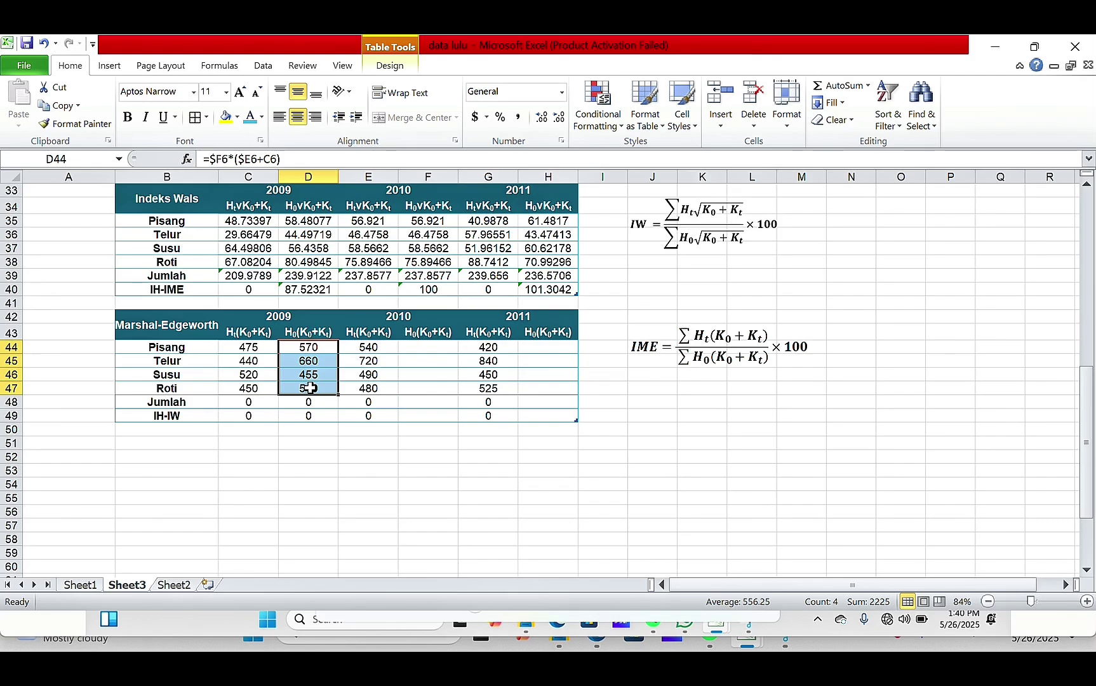
pyautogui.hotkey('ctrl', 'c')
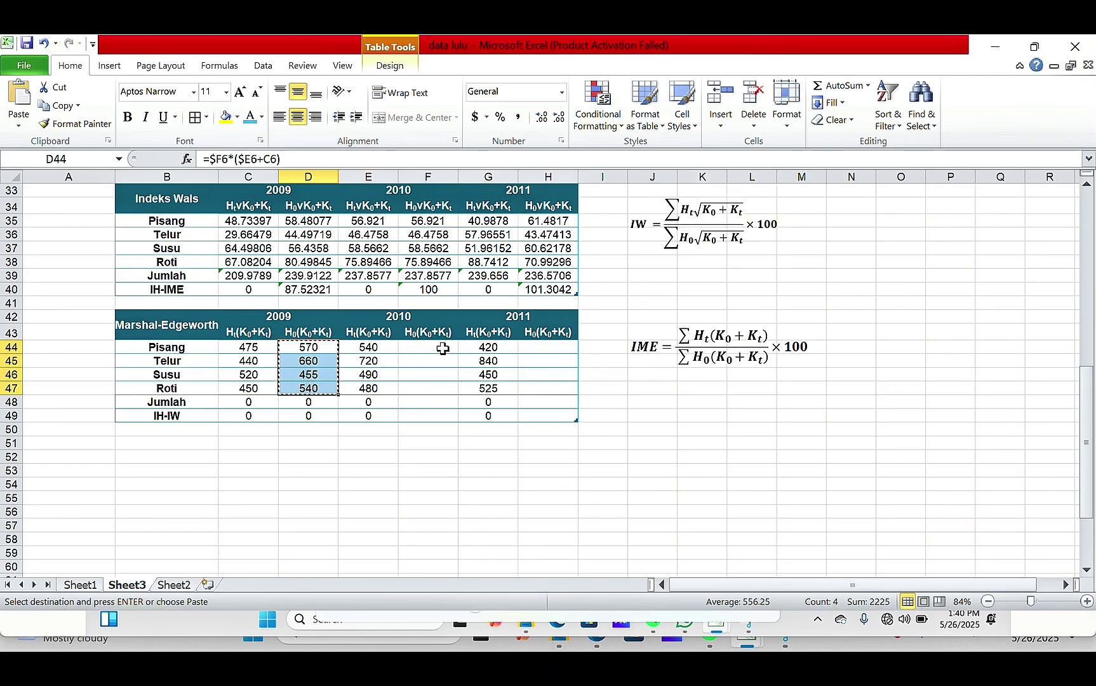
pyautogui.click(443, 347)
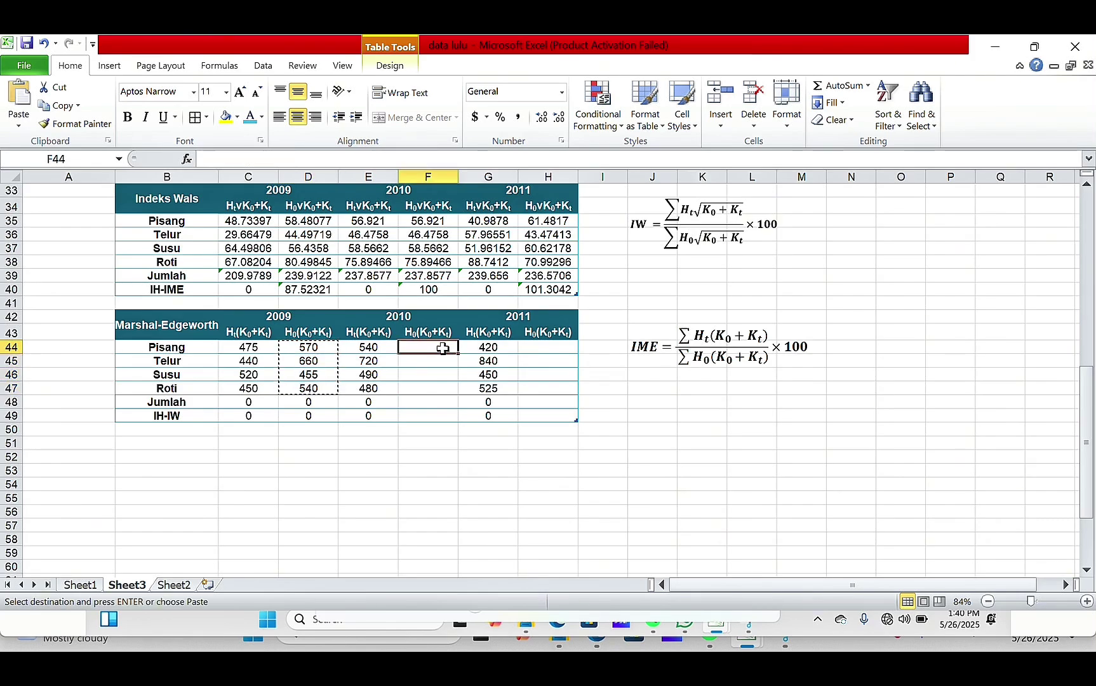
pyautogui.hotkey('ctrl', 'v')
pyautogui.click(549, 347)
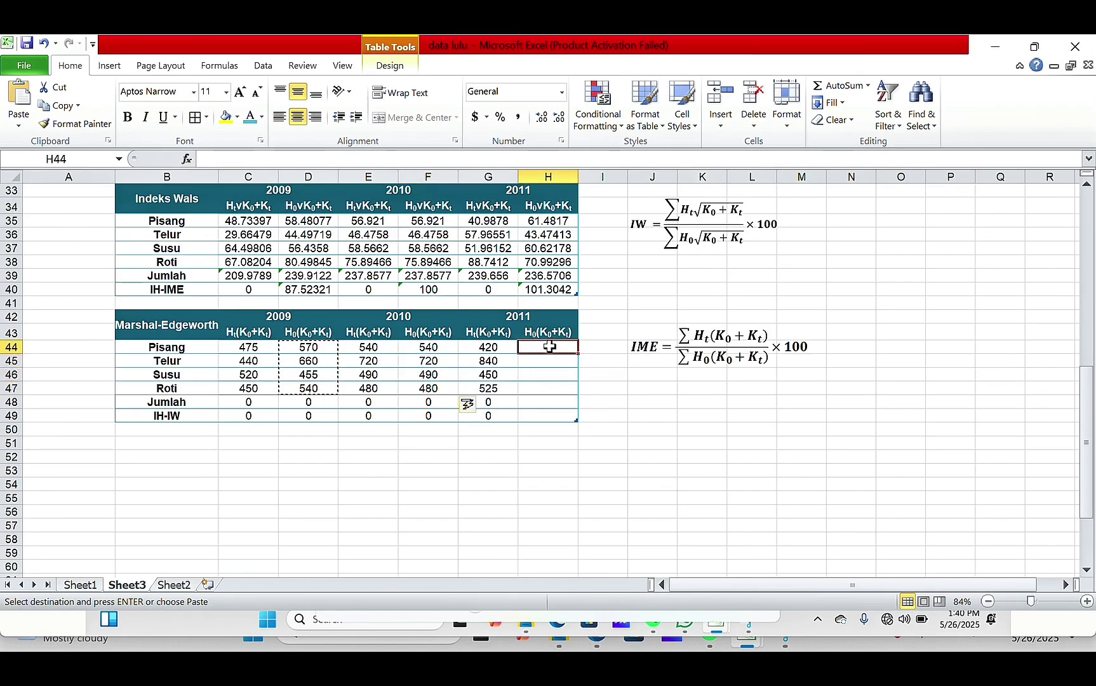
pyautogui.hotkey('ctrl', 'v')
pyautogui.press('Escape')
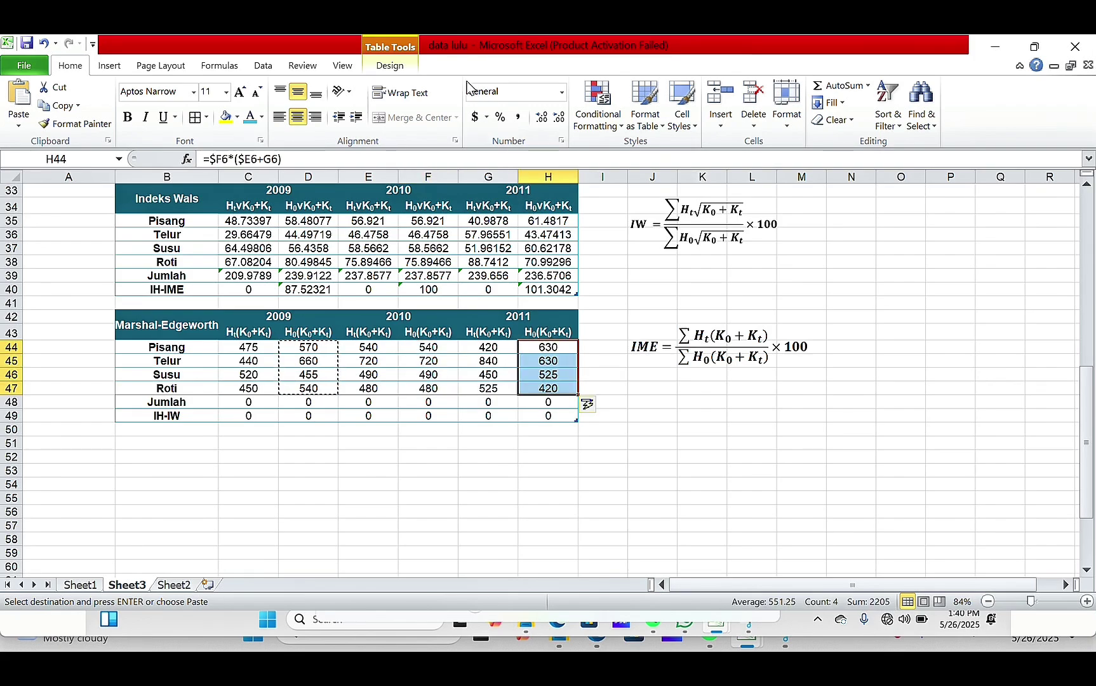
# Clear C48:H49 in the Marshal-Edgeworth table and fill the Jumlah row, C48:H48, with AutoSum totals of rows 44 to 47
pyautogui.moveTo(248, 402); pyautogui.dragTo(548, 416)
pyautogui.press('Delete')
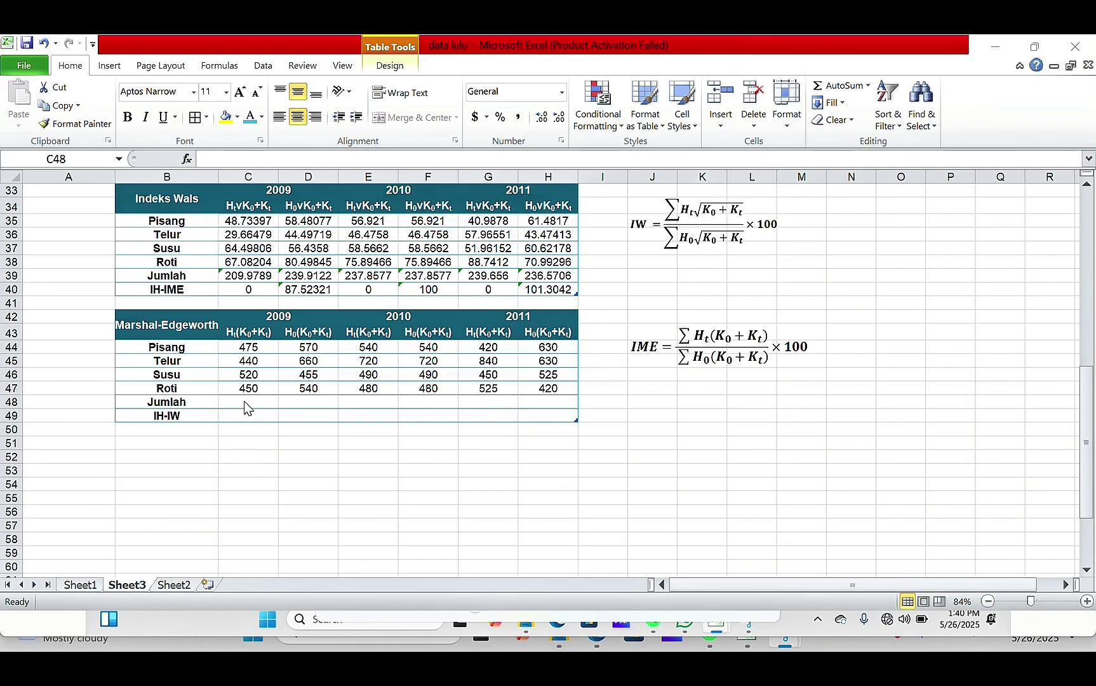
pyautogui.write('=')
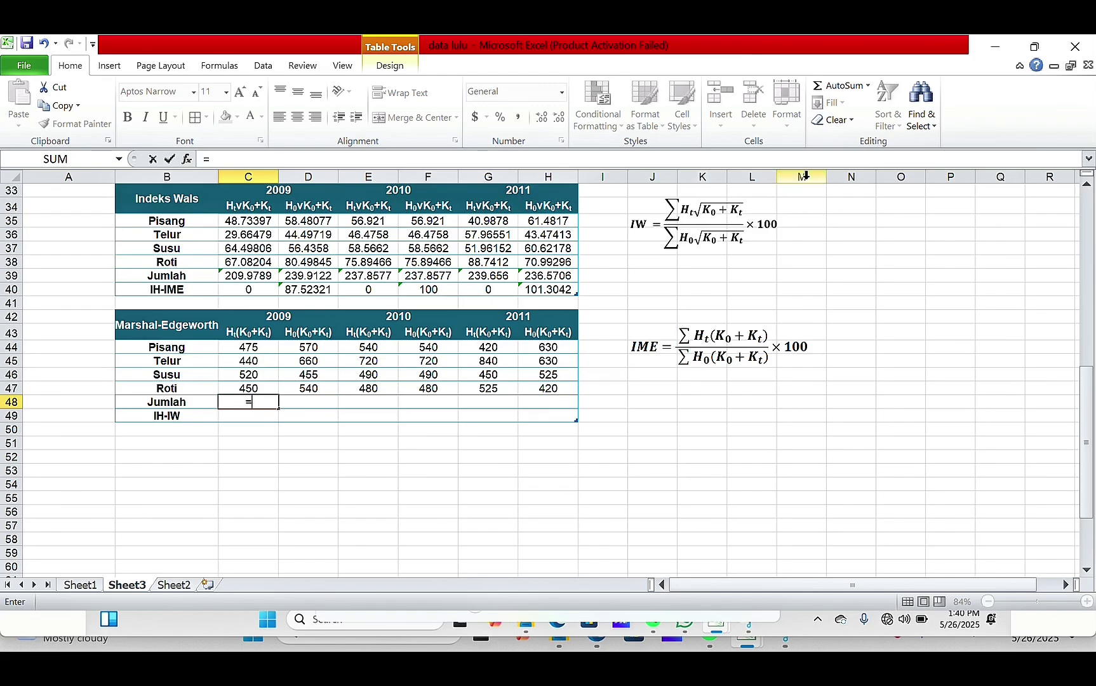
pyautogui.click(867, 88)
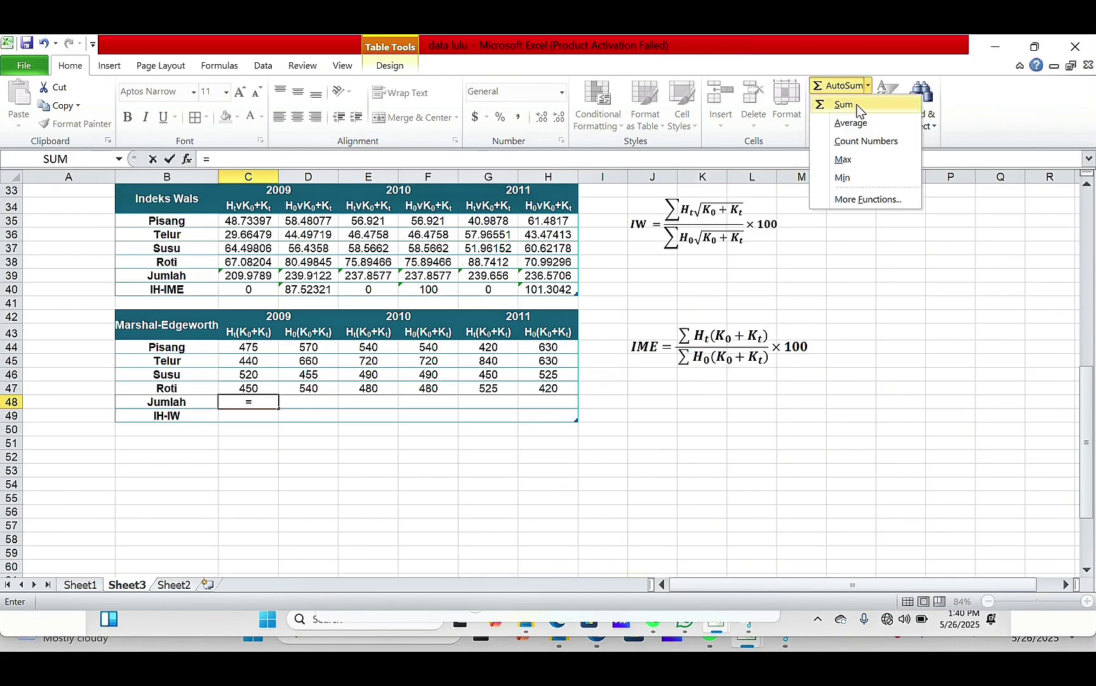
pyautogui.click(857, 105)
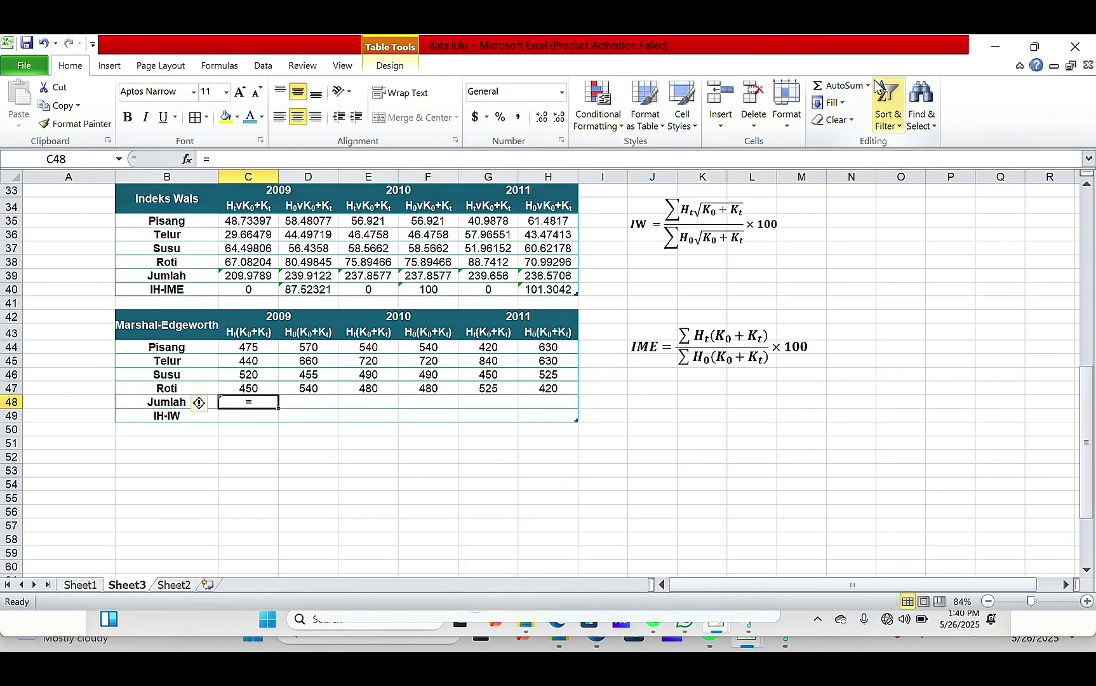
pyautogui.click(868, 86)
pyautogui.click(862, 104)
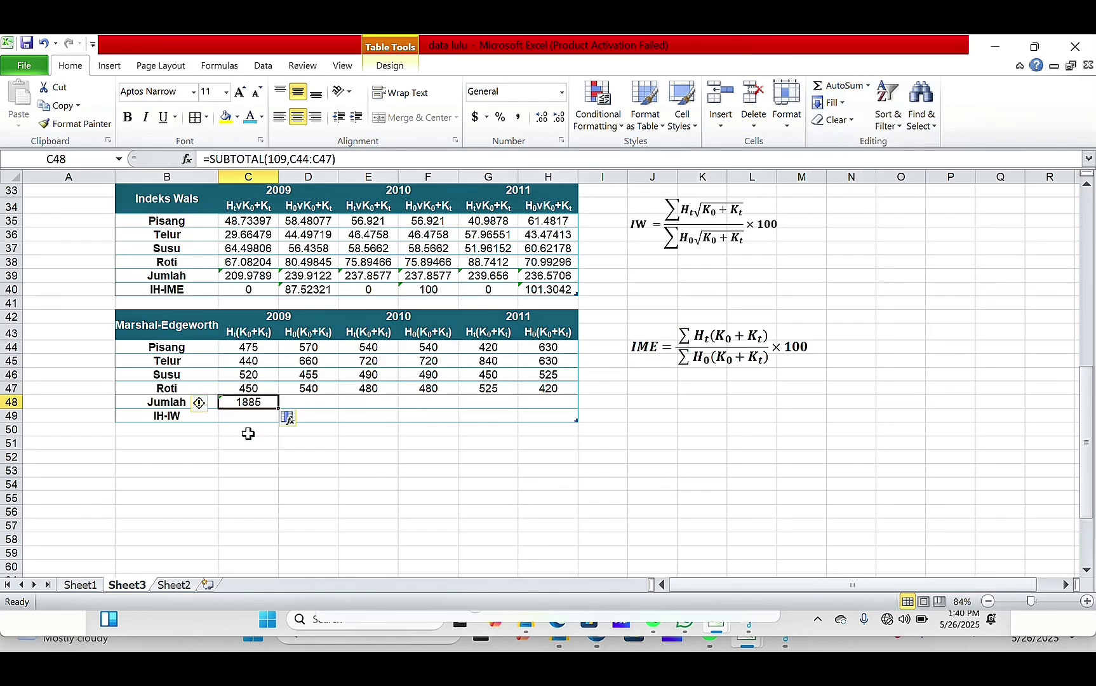
pyautogui.moveTo(277, 406); pyautogui.dragTo(550, 402)
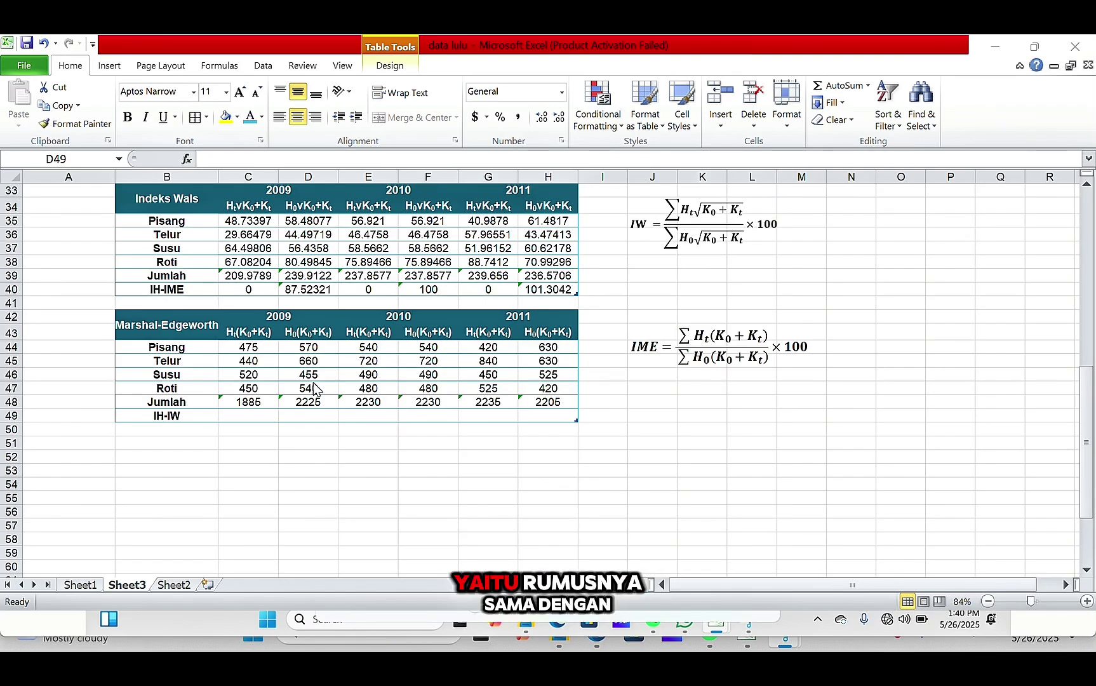
# Calculate the 2009 Marshal-Edgeworth index in D49 as =(C48/D48)*100
pyautogui.click(314, 414)
pyautogui.write('=')
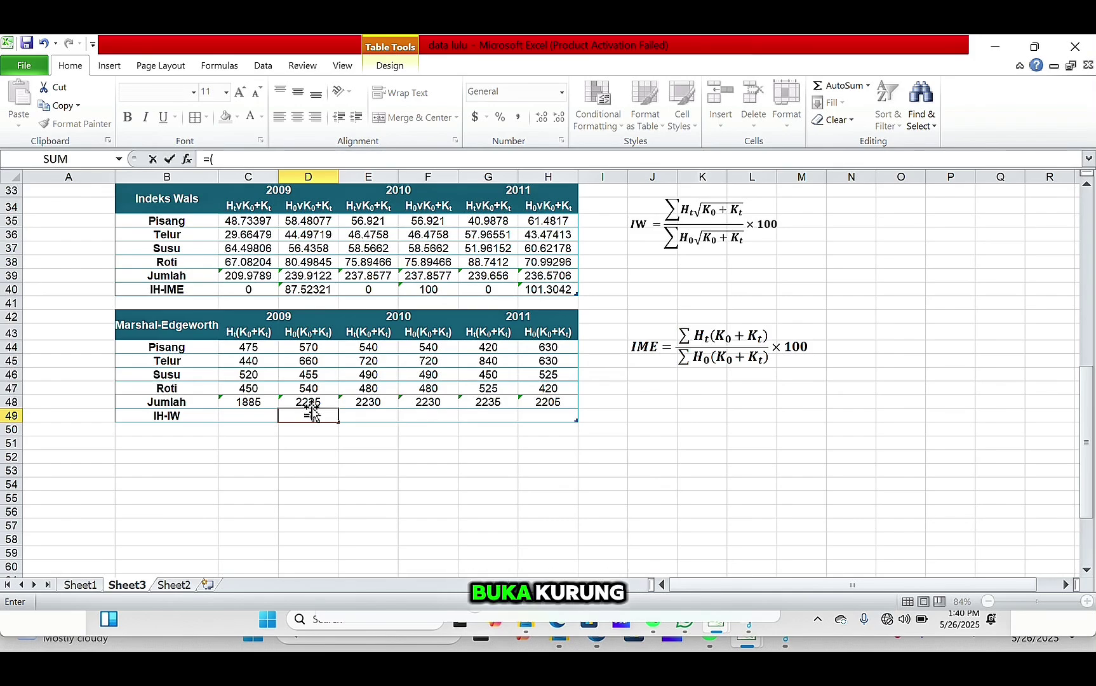
pyautogui.write('(')
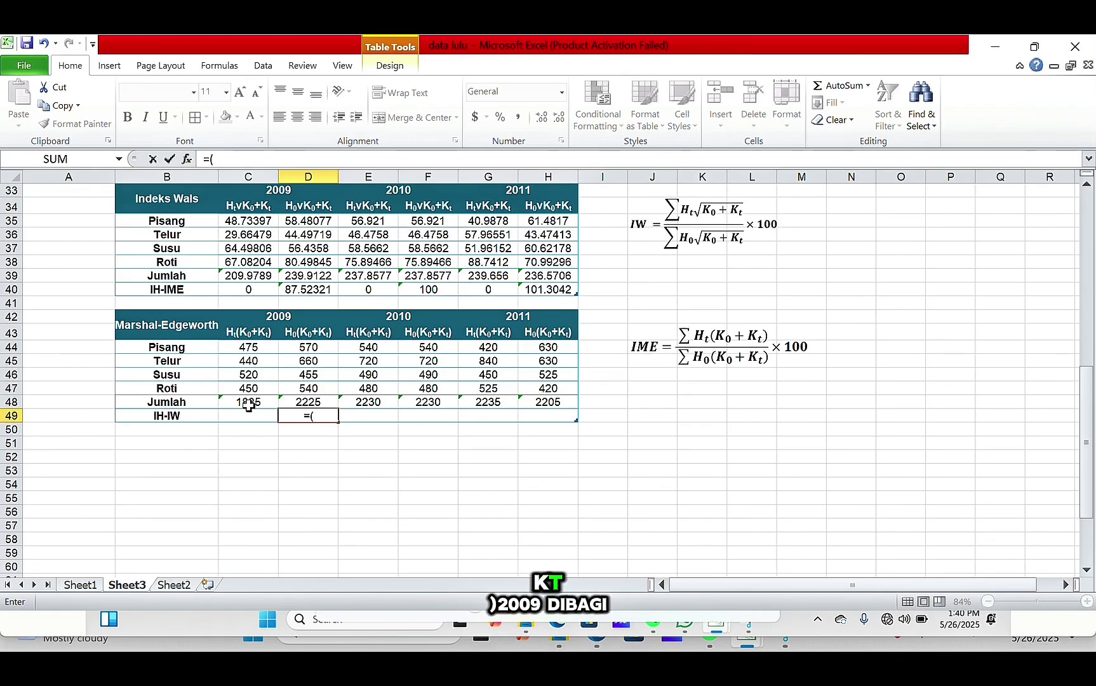
pyautogui.click(248, 403)
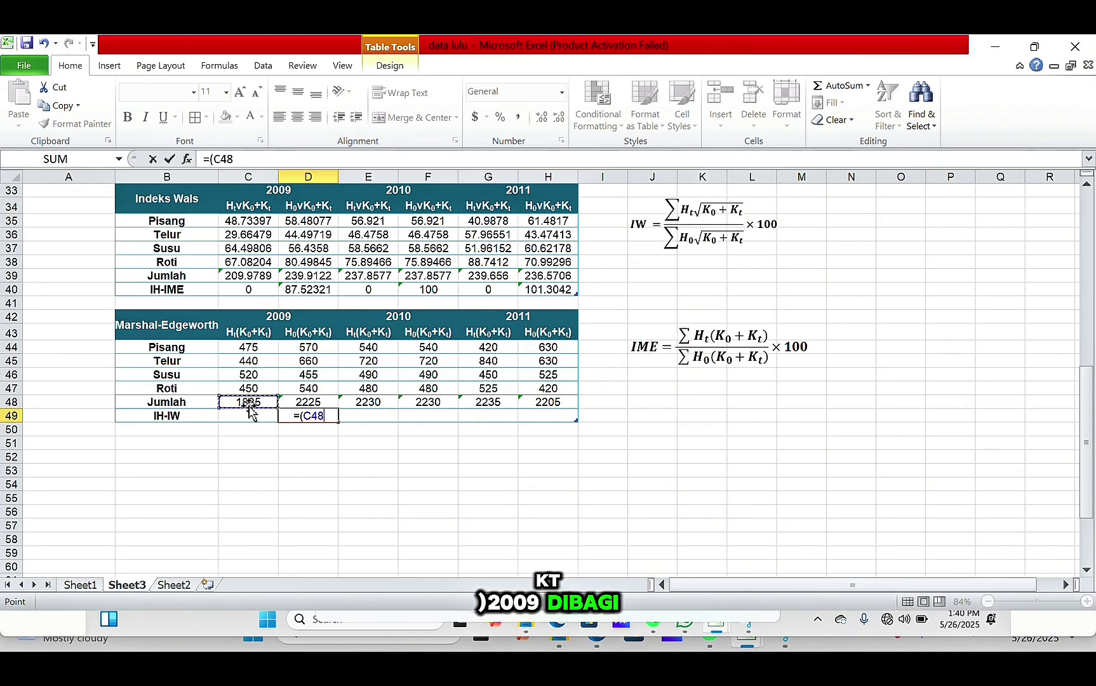
pyautogui.write('/')
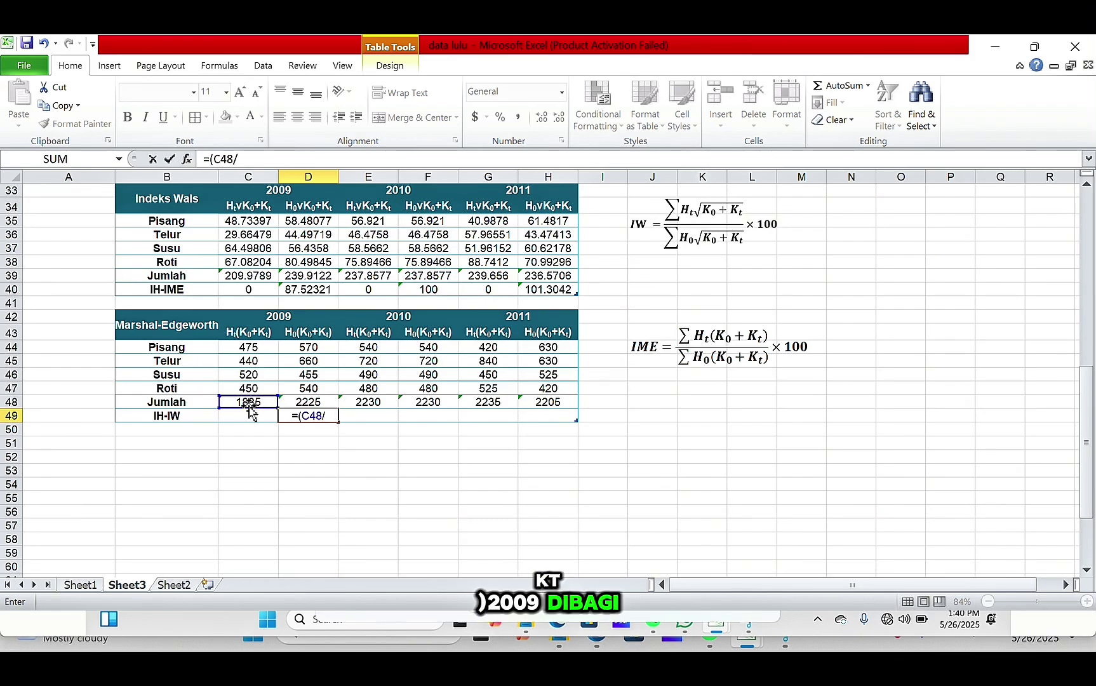
pyautogui.click(313, 399)
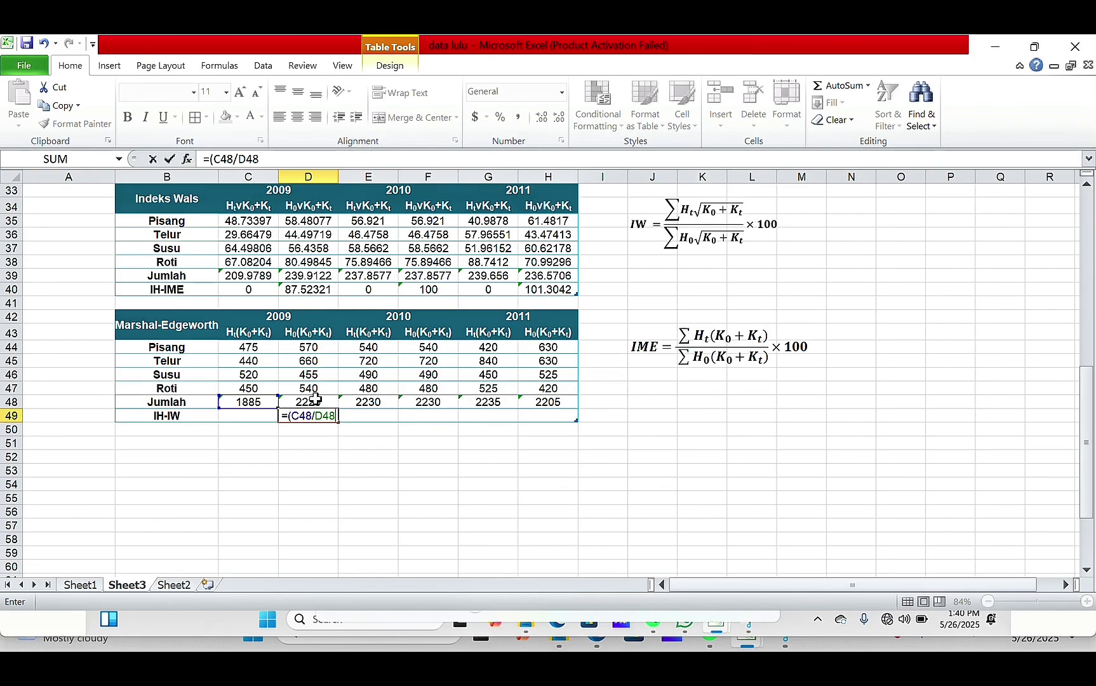
pyautogui.write(')')
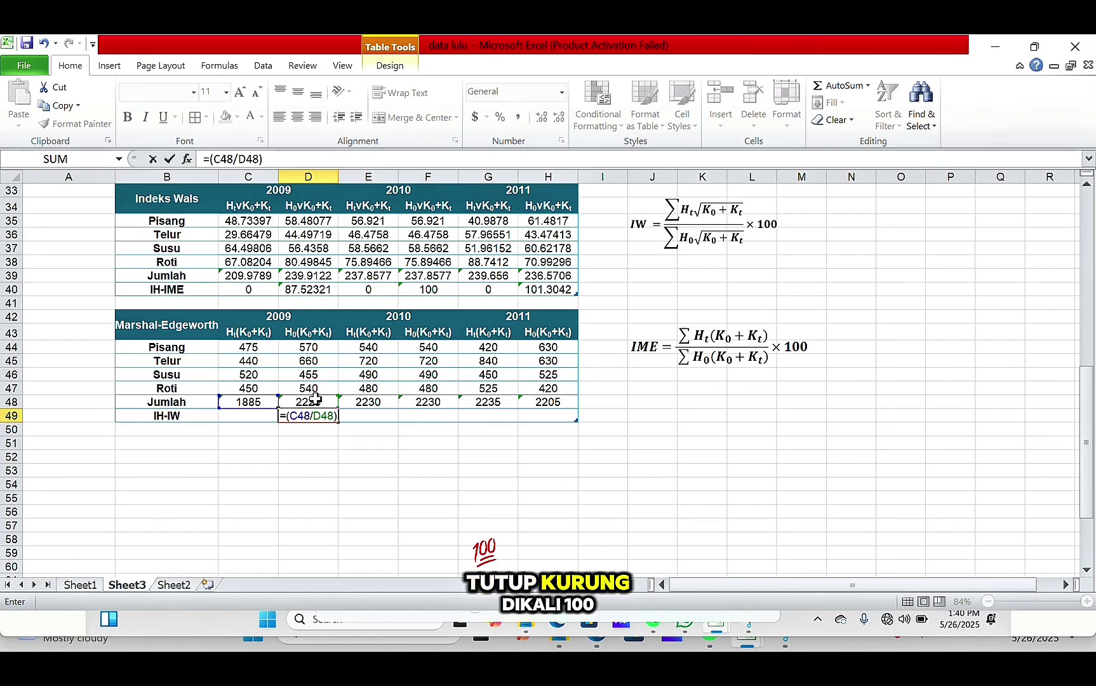
pyautogui.write('*')
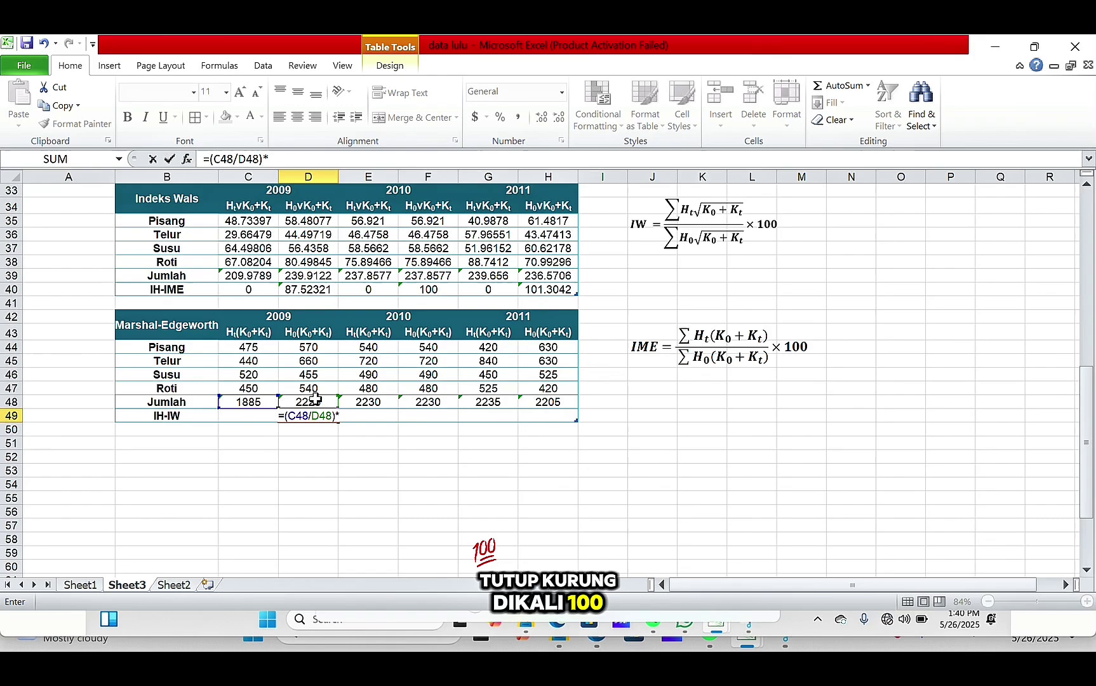
pyautogui.write('100')
pyautogui.press('Return')
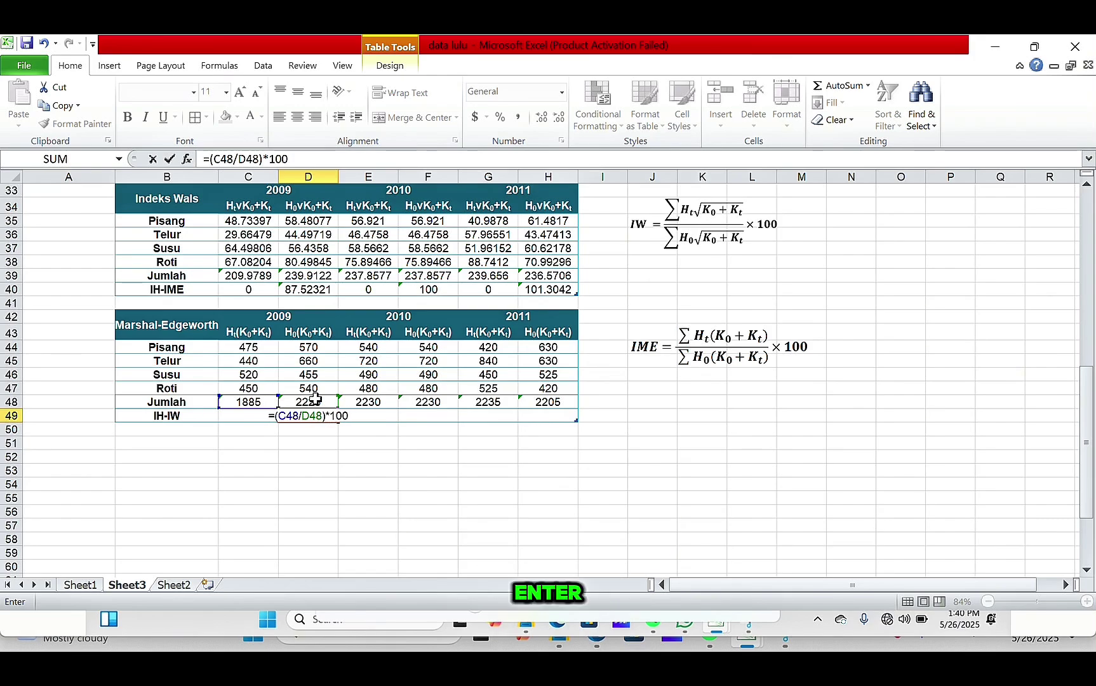
# Calculate the 2010 Marshal-Edgeworth index in F49 as =(E48/F48)*100
pyautogui.click(428, 415)
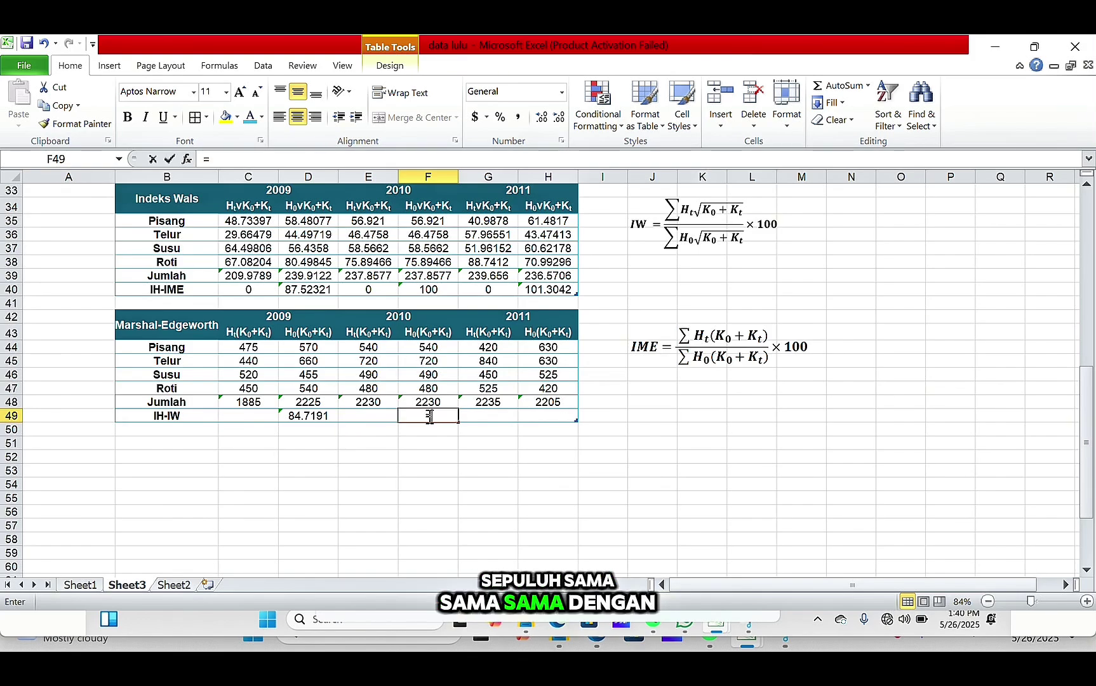
pyautogui.write('=')
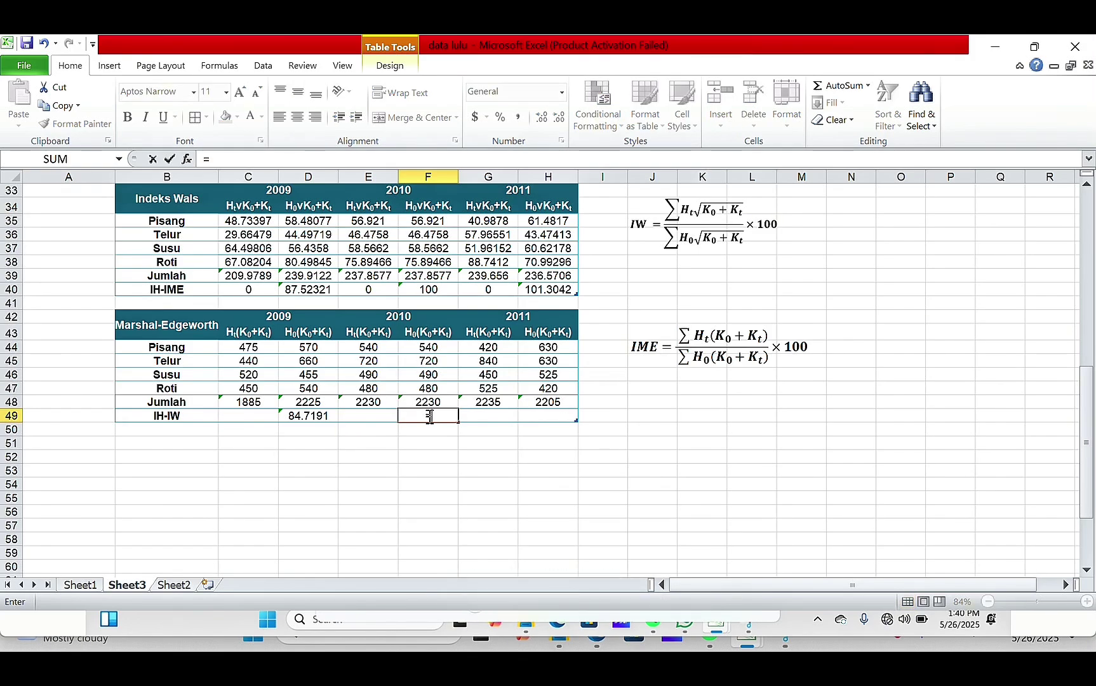
pyautogui.write('(')
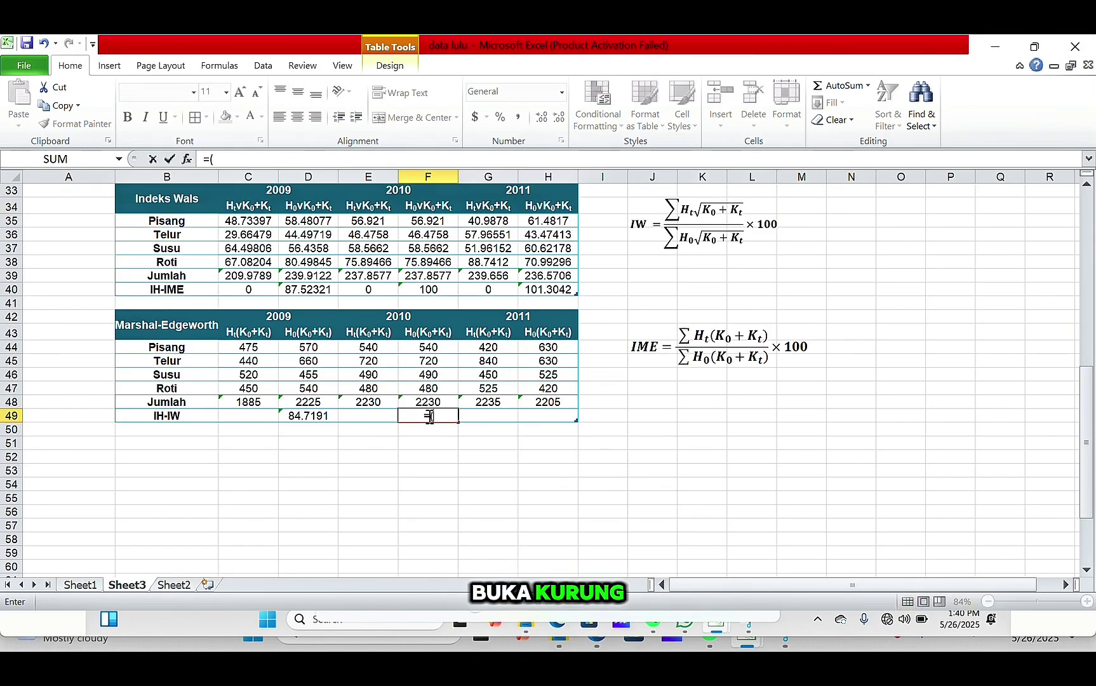
pyautogui.click(368, 401)
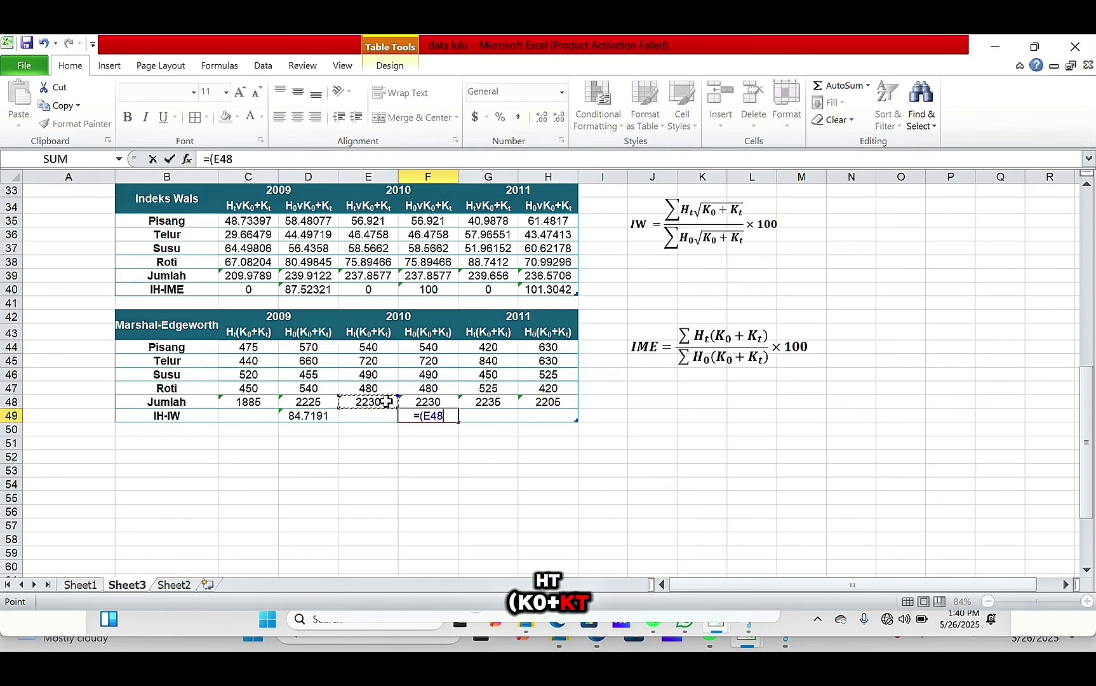
pyautogui.write('/')
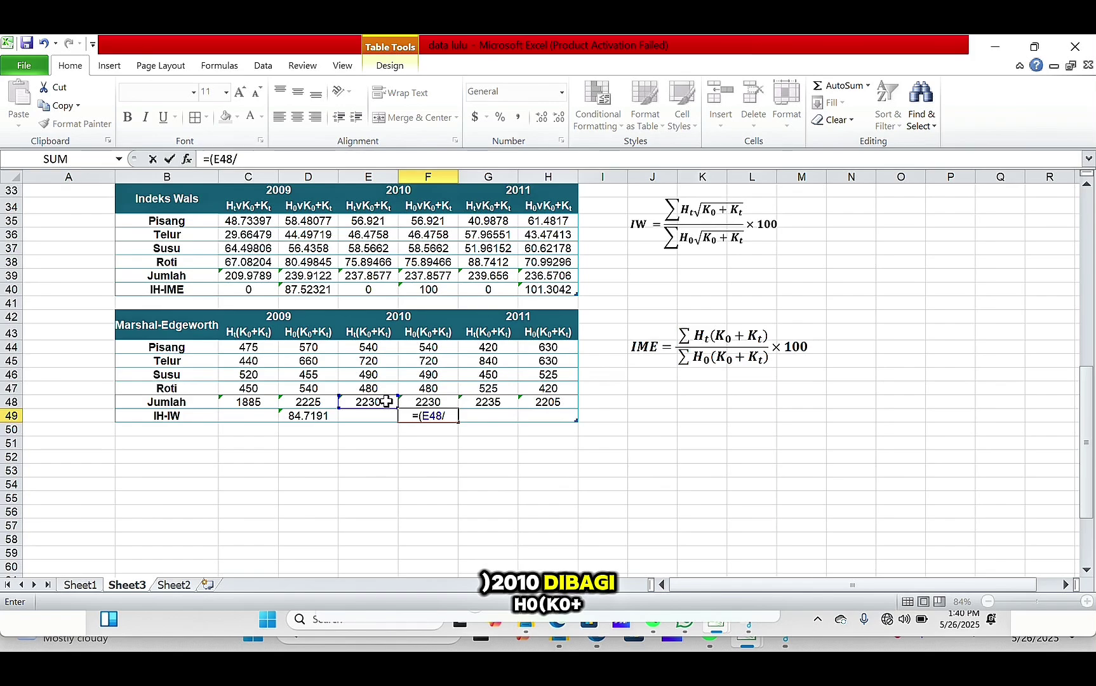
pyautogui.click(433, 401)
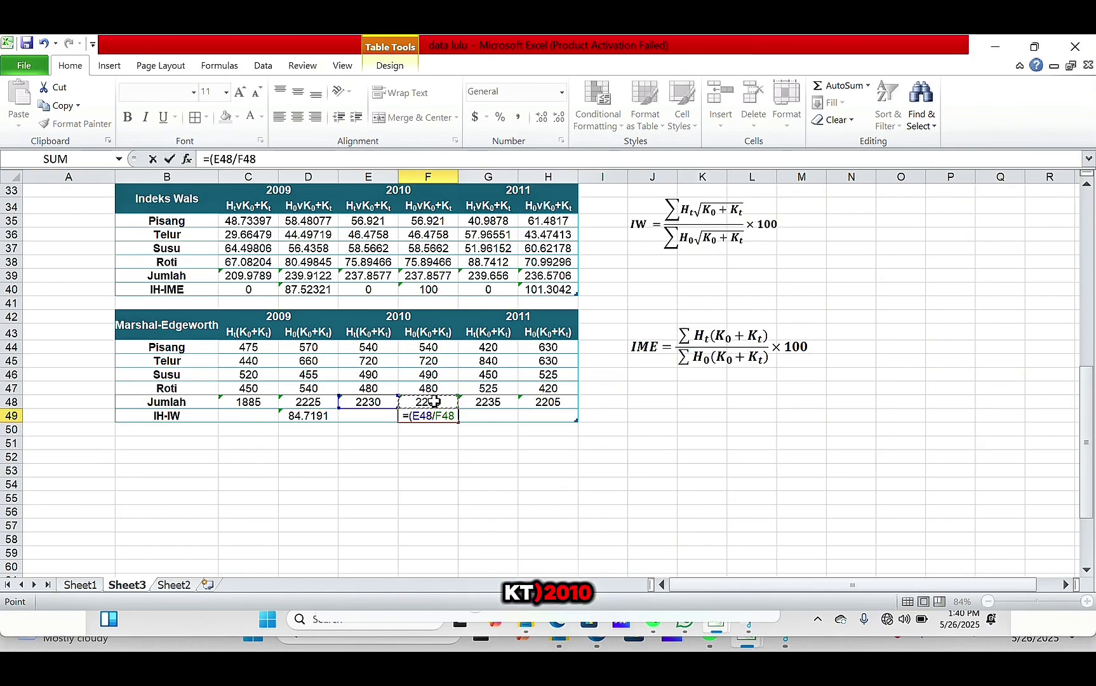
pyautogui.write(')')
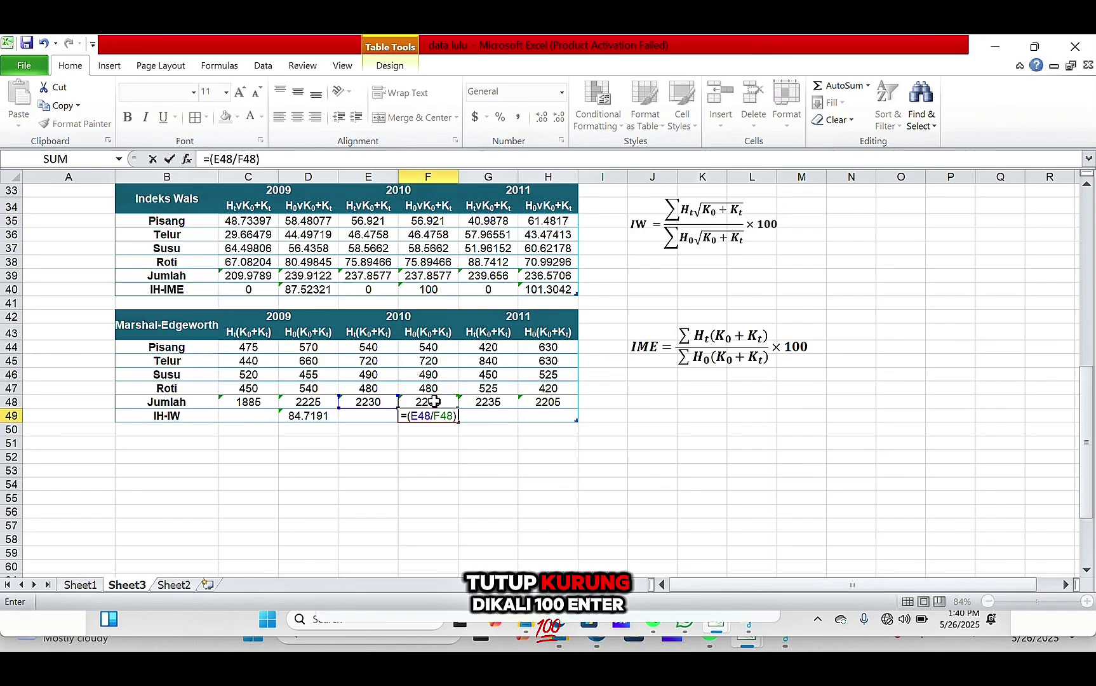
pyautogui.write('*1')
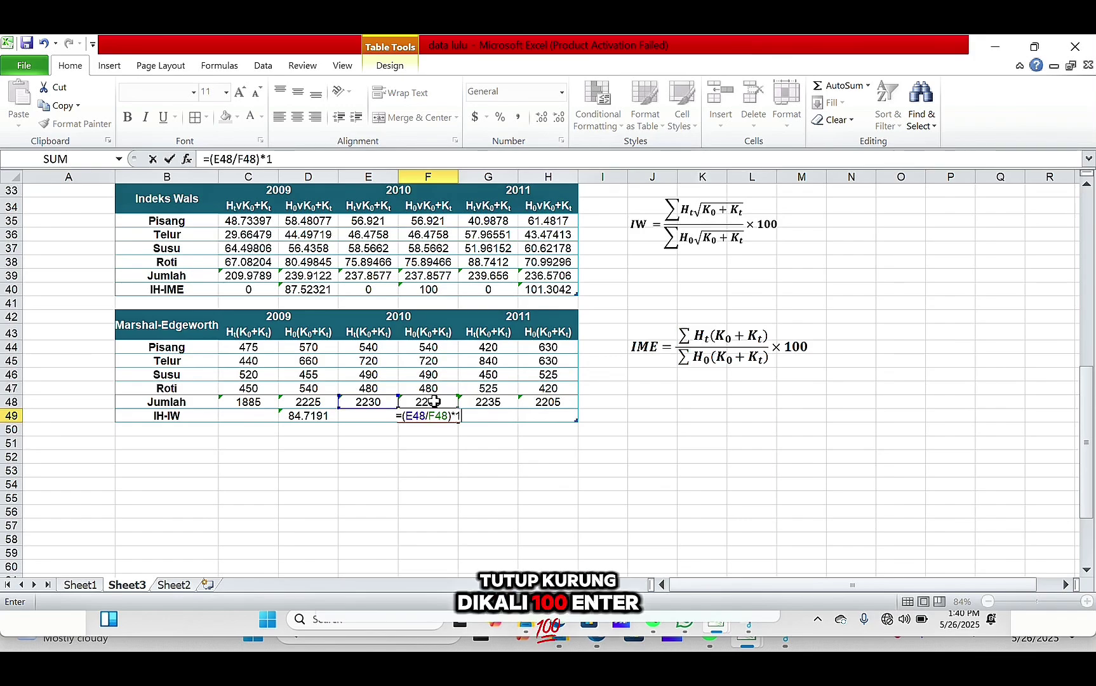
pyautogui.write('00')
pyautogui.press('Return')
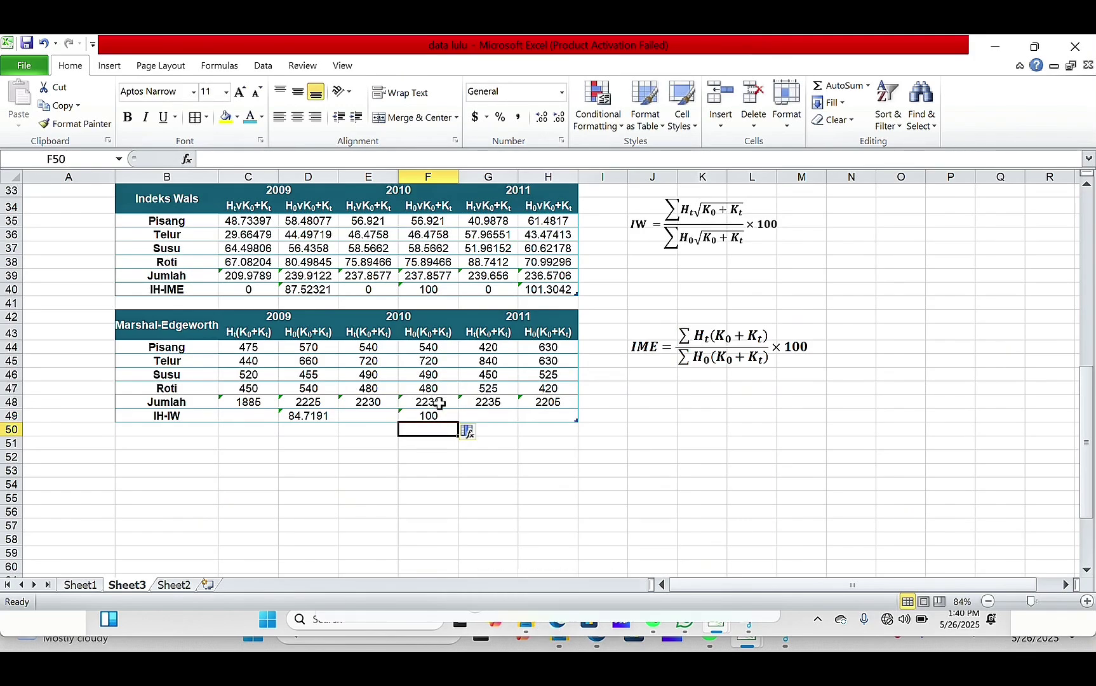
# Calculate the 2011 Marshal-Edgeworth index in H49 as =(G48/H48)*100
pyautogui.click(560, 414)
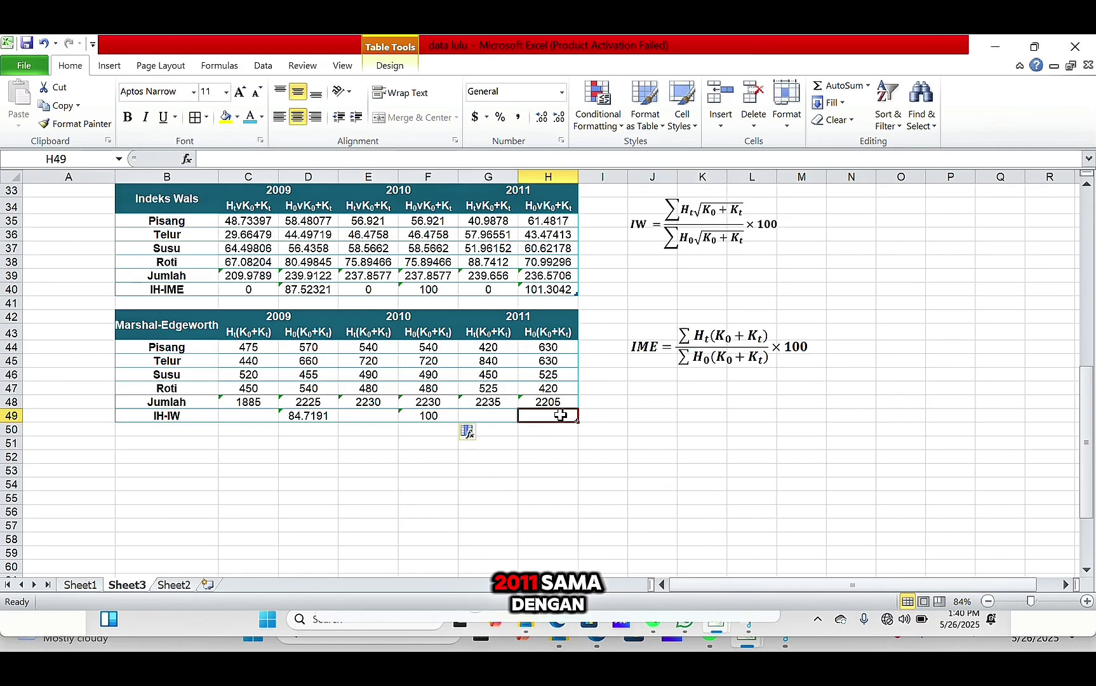
pyautogui.write('=')
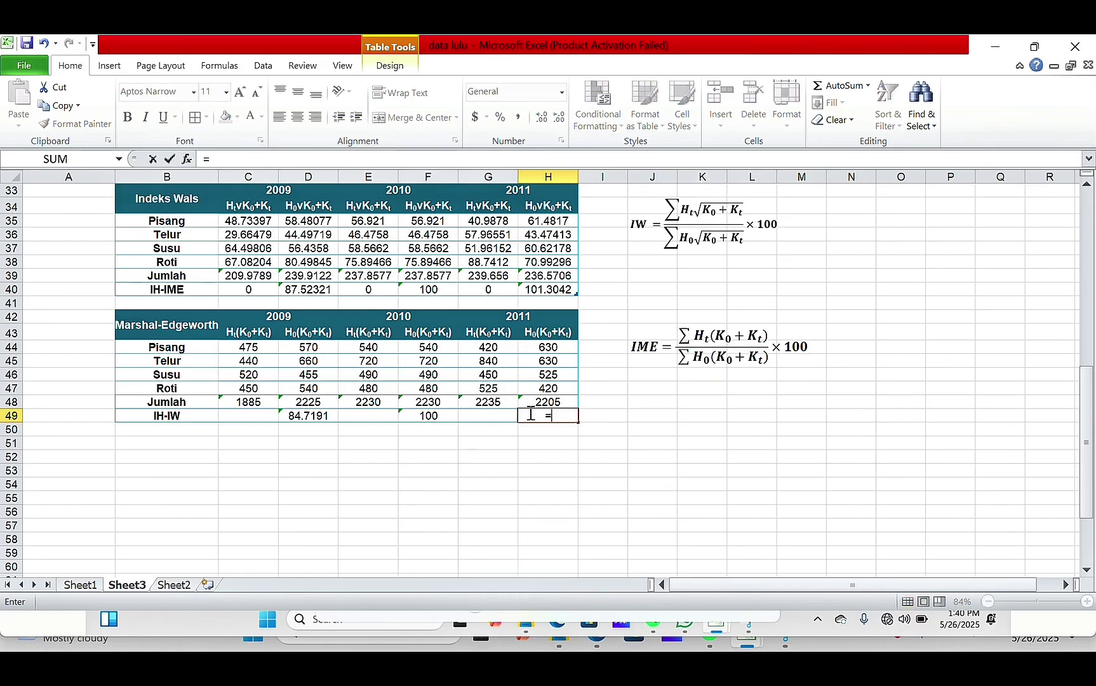
pyautogui.write('(')
pyautogui.click(486, 401)
pyautogui.write('/')
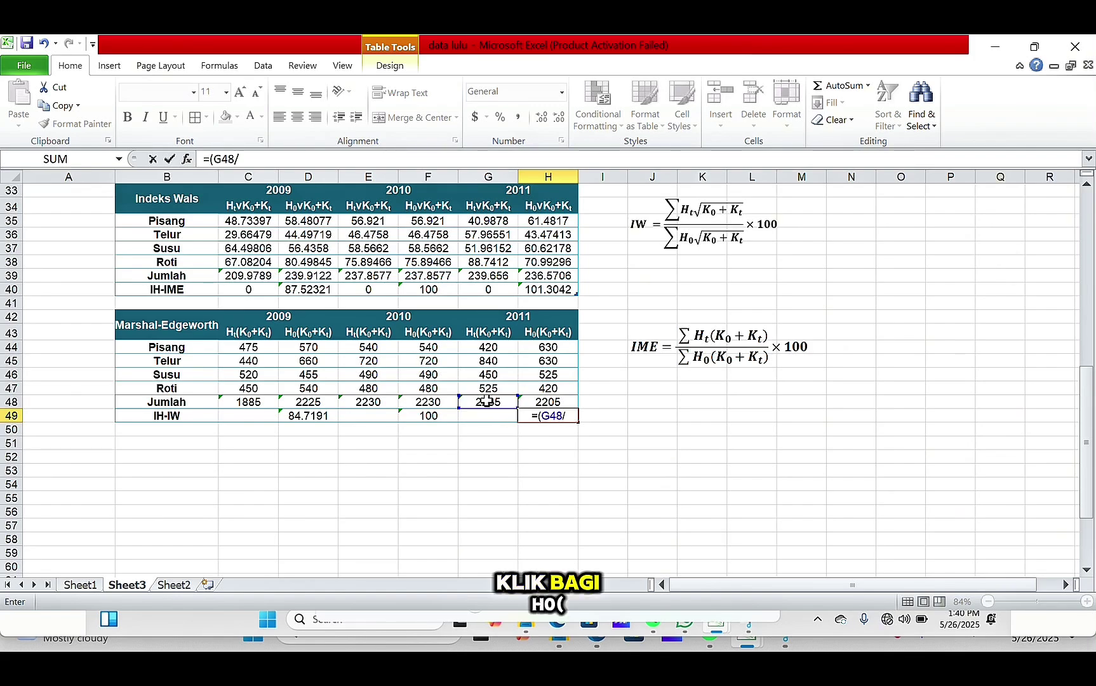
pyautogui.click(552, 402)
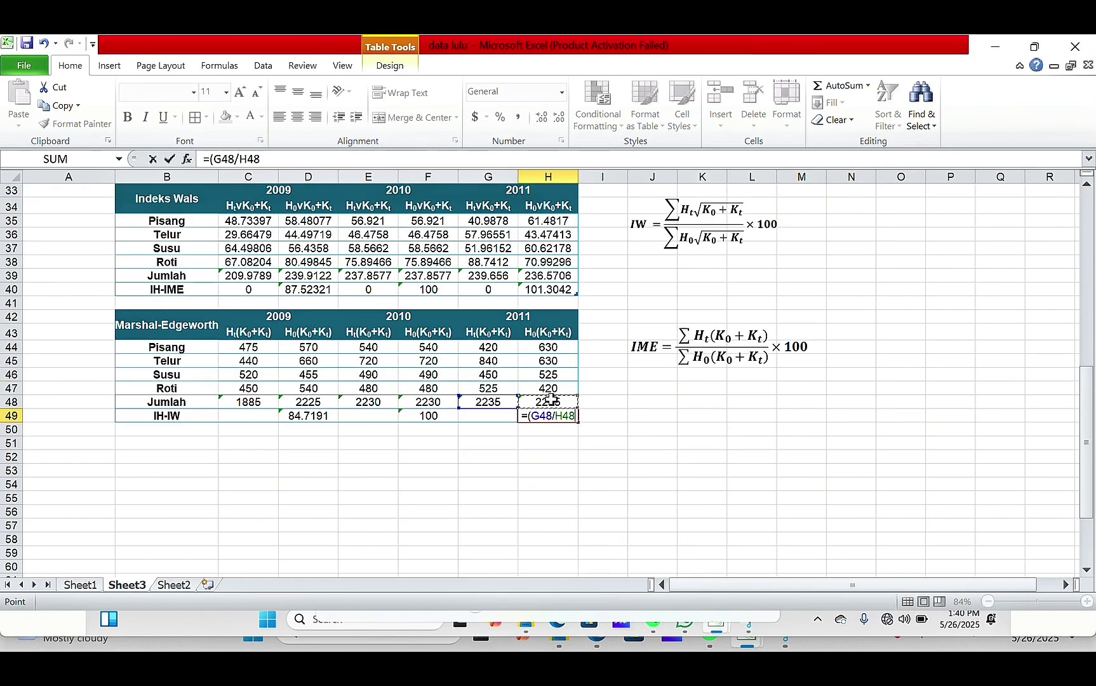
pyautogui.write(')')
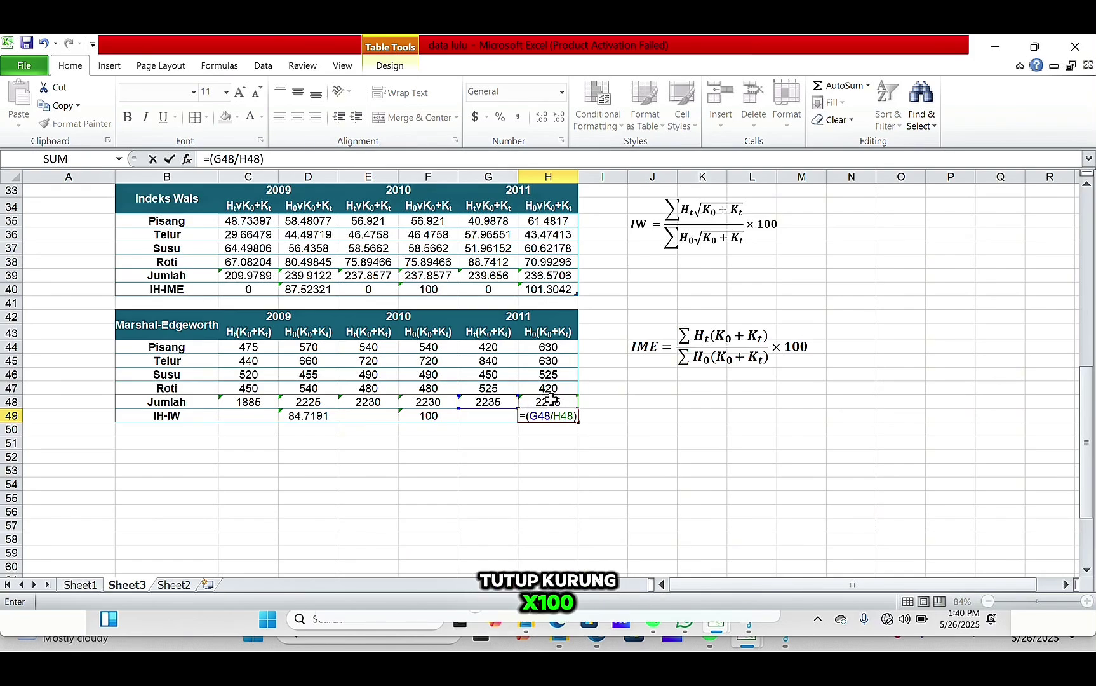
pyautogui.write('*100')
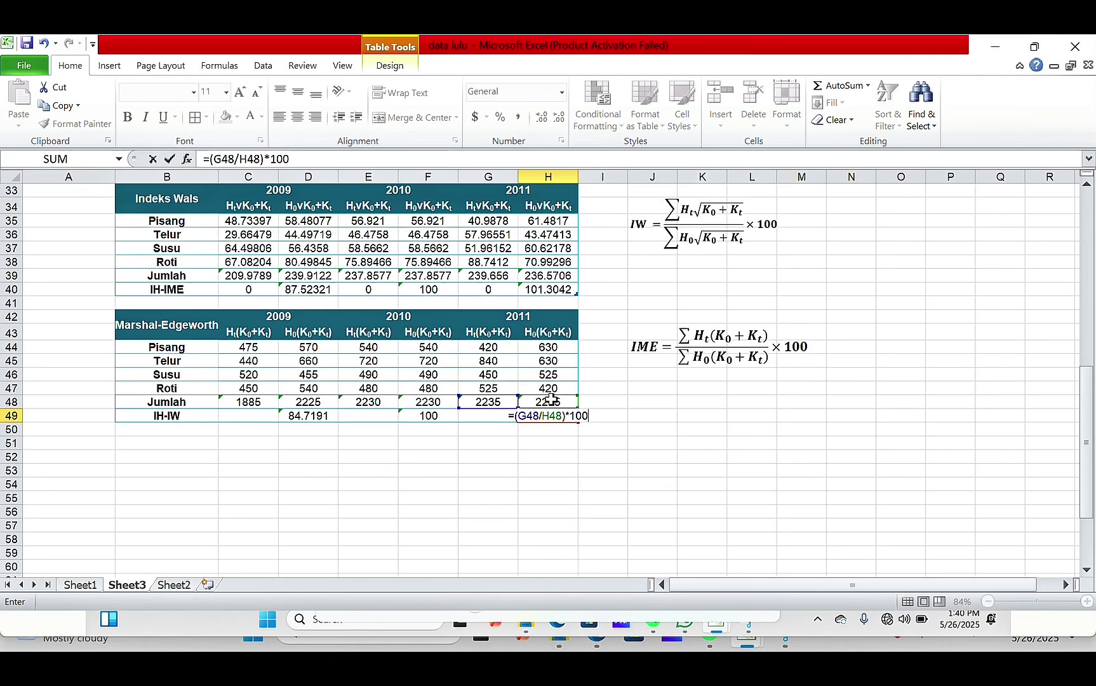
pyautogui.press('Return')
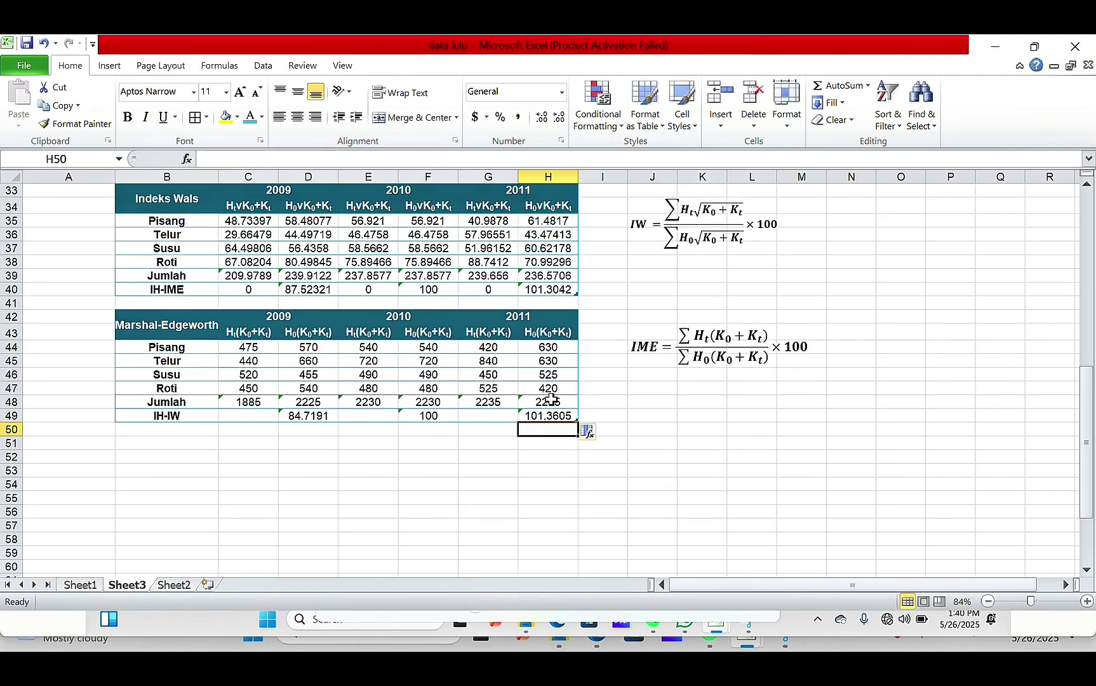